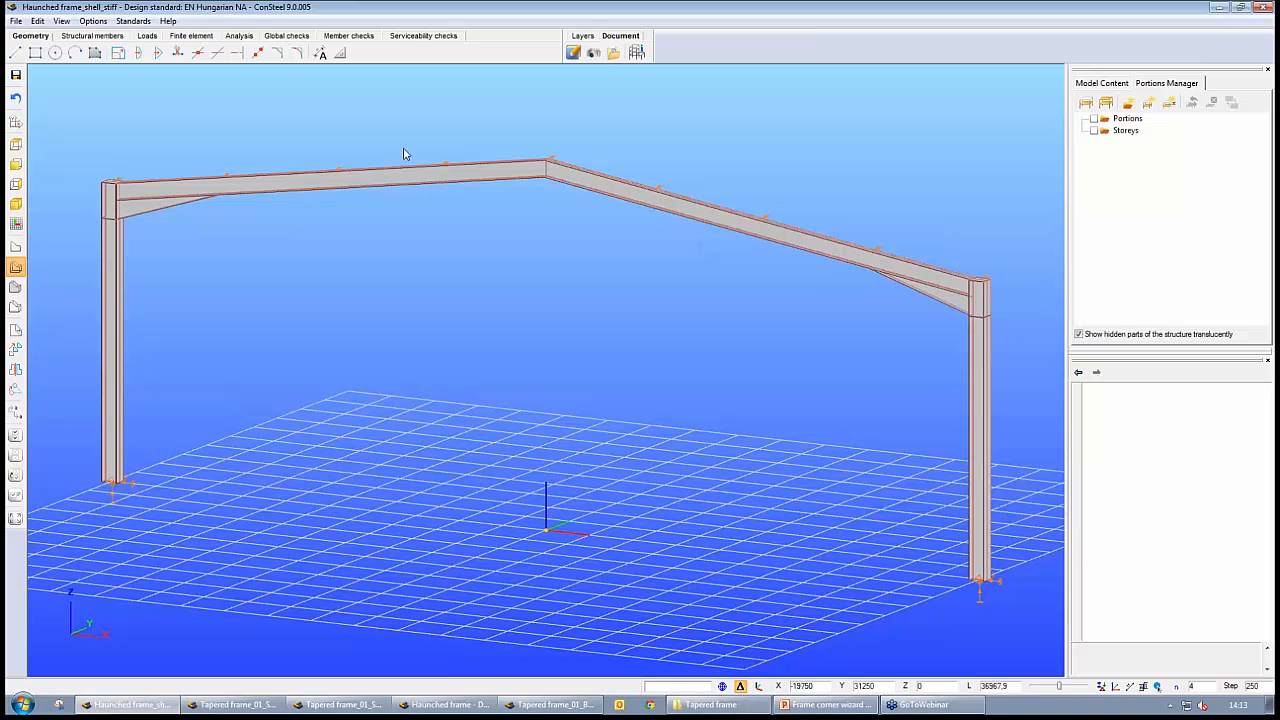
View the Tapered frame_01_Shell model, return to Haunched frame_shell_stiff and examine its left haunched corner up close
left_click(232, 706)
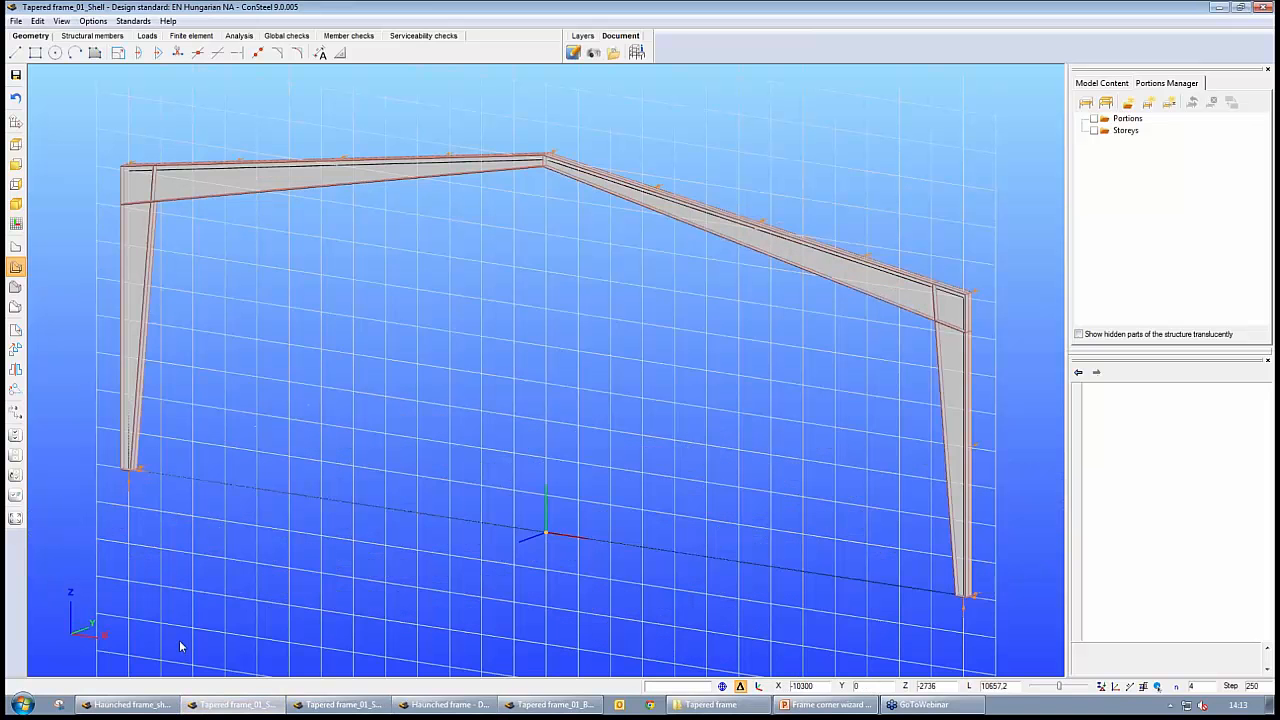
left_click(140, 707)
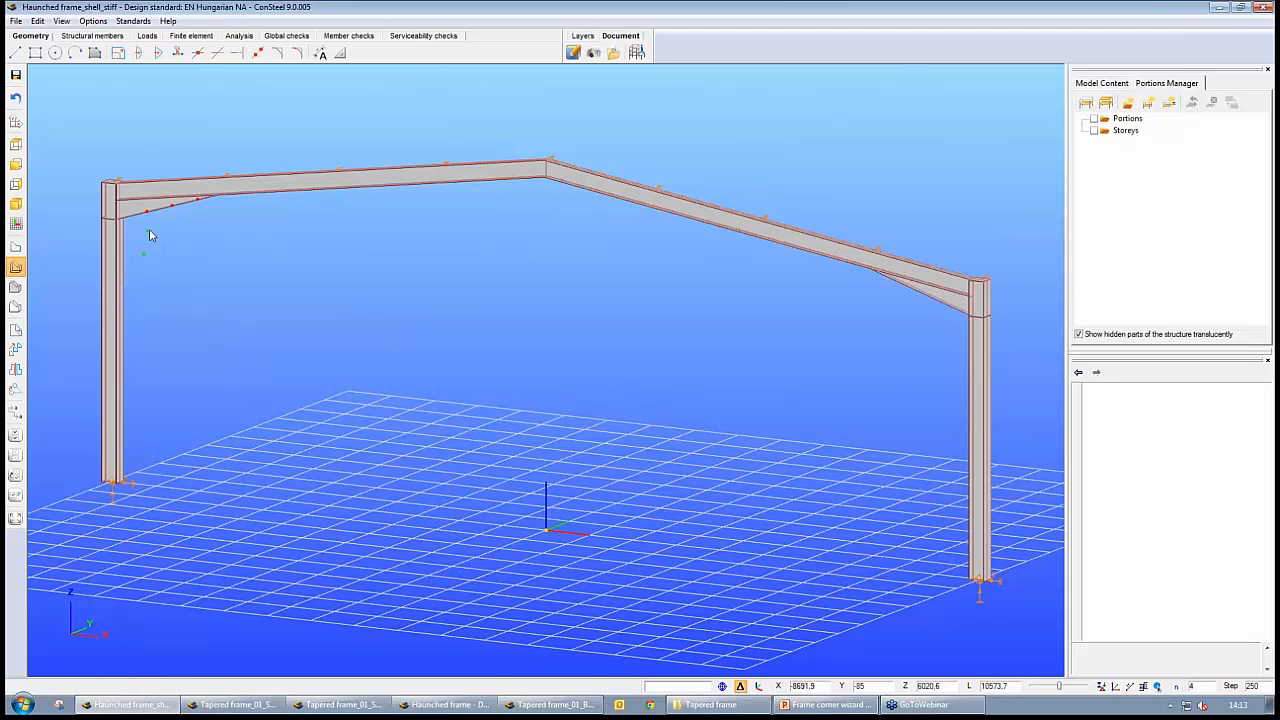
middle_click_drag(150, 231, 306, 328)
scroll(306, 328, "up", 6)
scroll(306, 328, "down", 3)
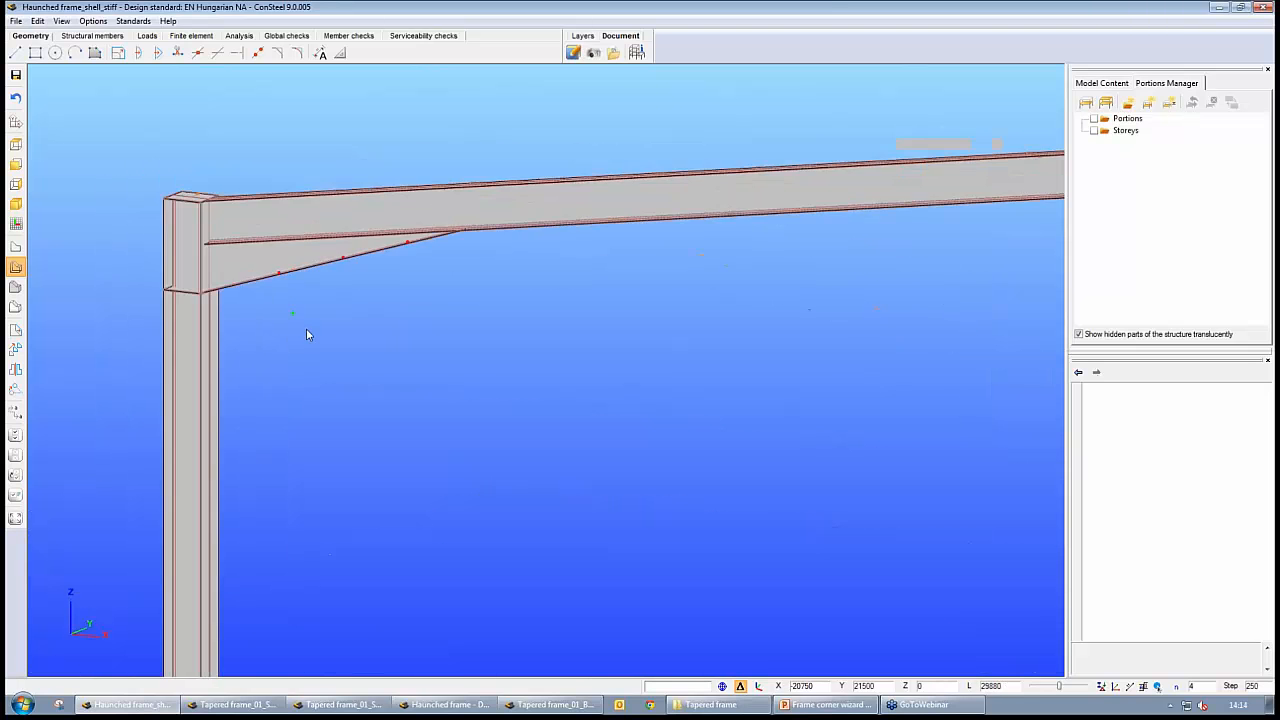
Switch to the Haunched frame beam model and inspect the left column's bar member properties
left_click(450, 704)
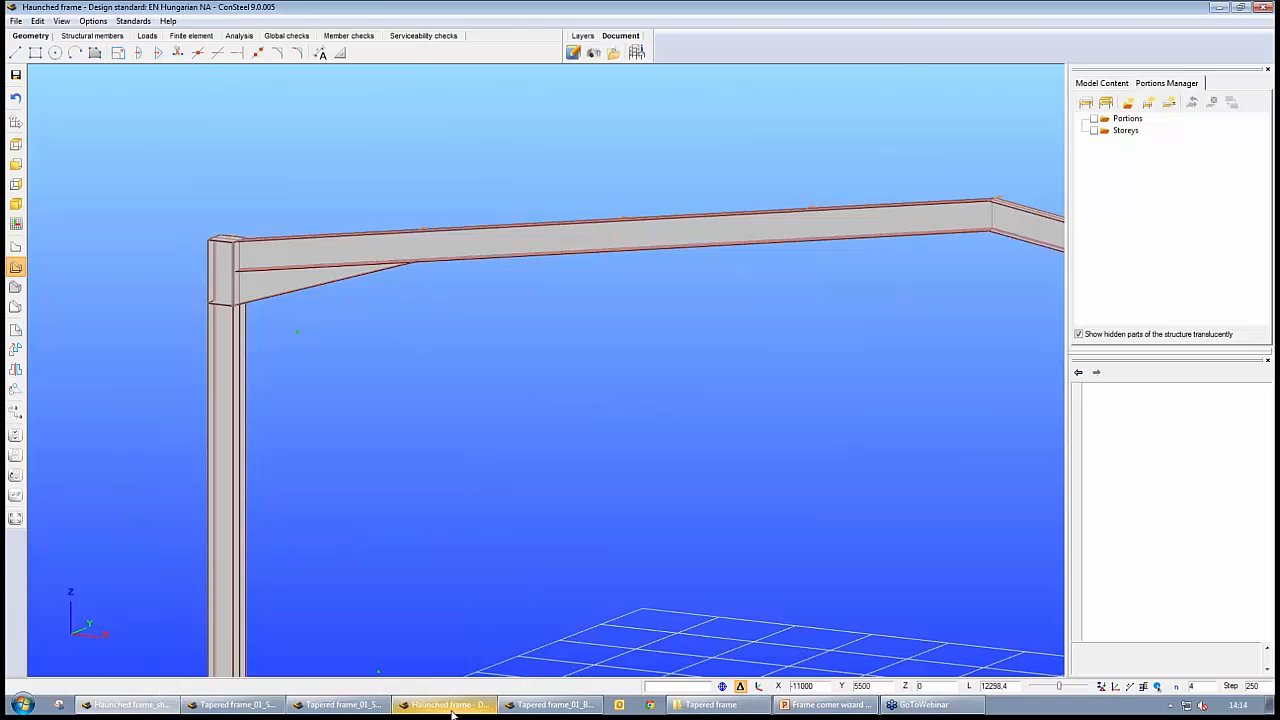
middle_click_drag(566, 457, 465, 401, "alt")
scroll(465, 406, "up", 5)
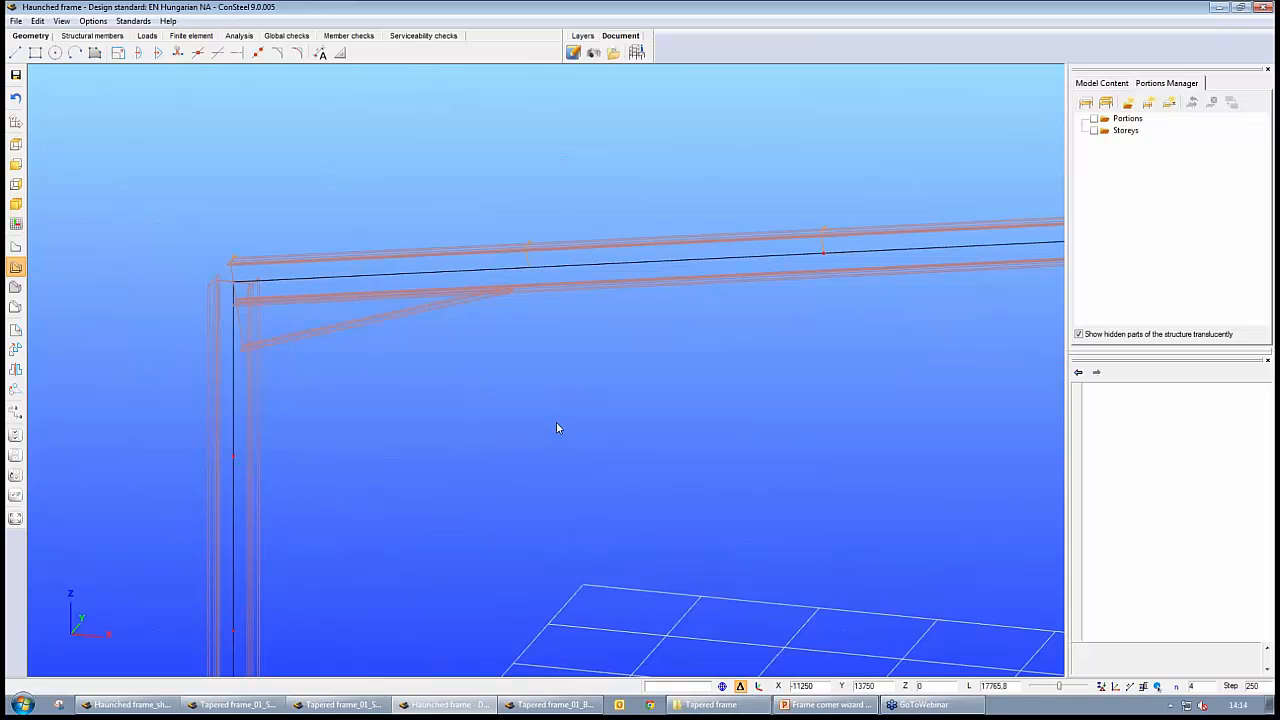
scroll(556, 428, "down", 3)
scroll(527, 440, "down", 2)
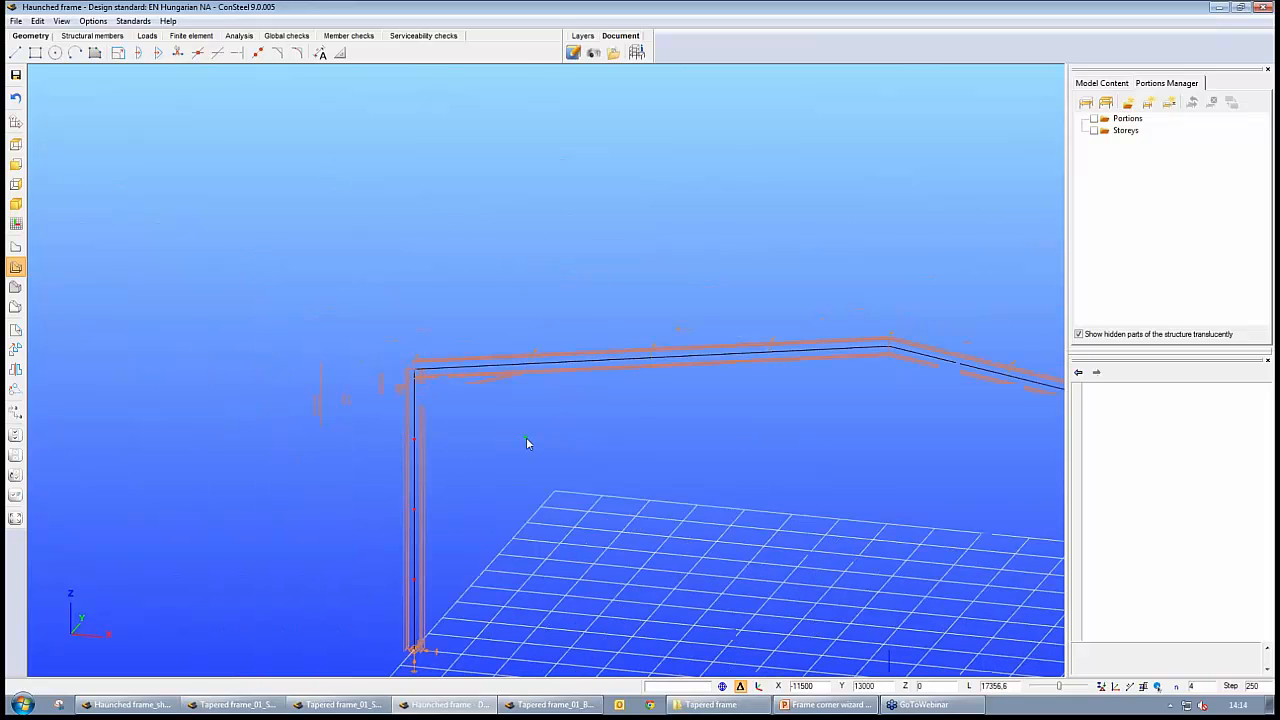
scroll(723, 486, "down", 2)
scroll(414, 386, "down", 2)
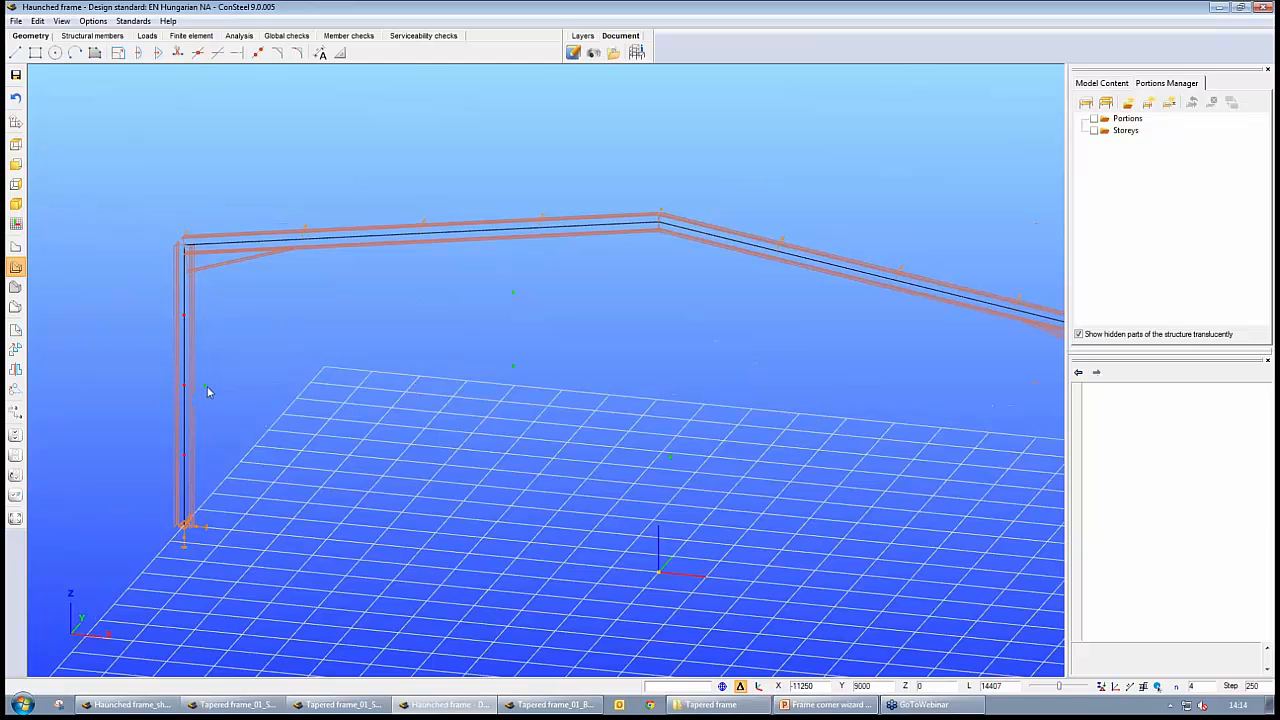
left_click(166, 353)
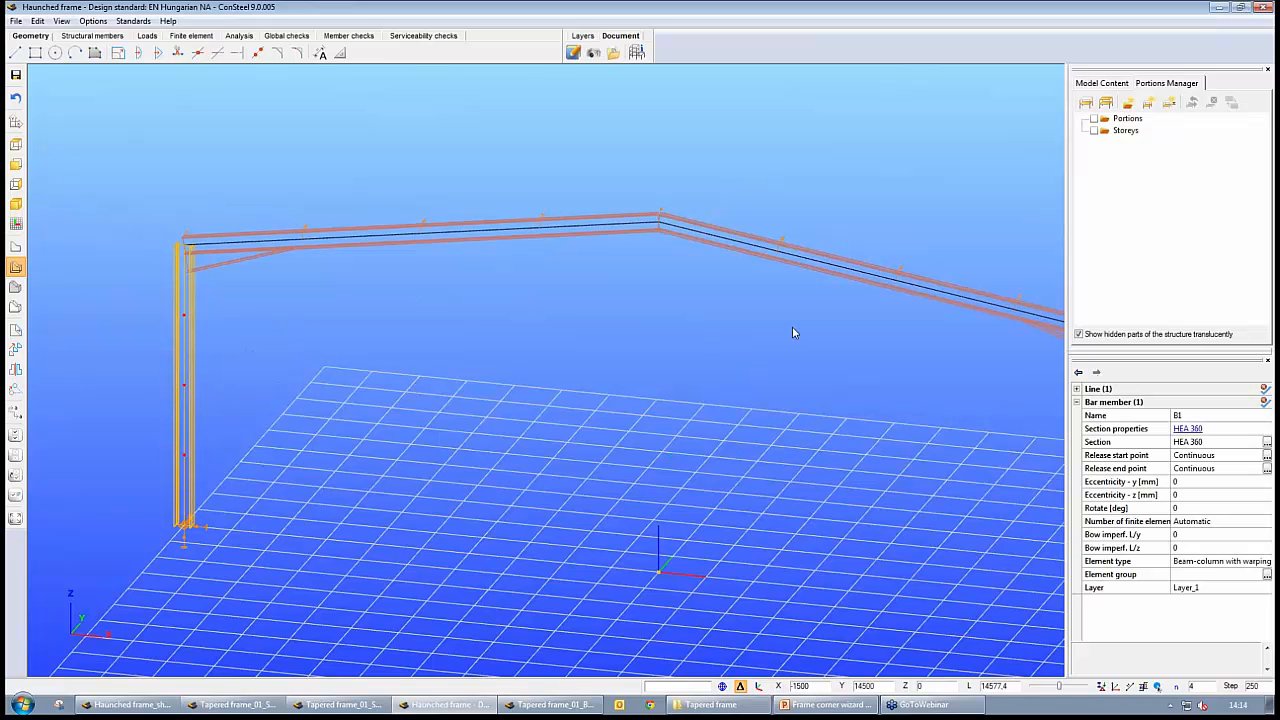
key("Escape")
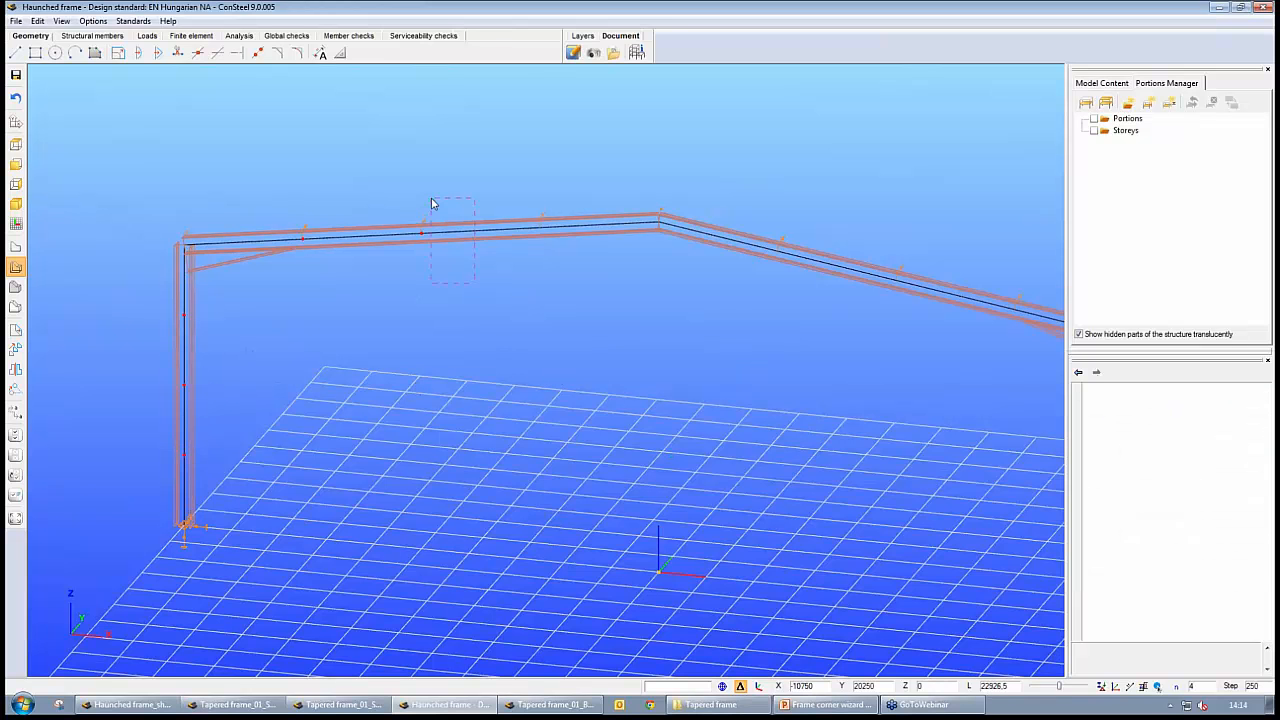
Examine the Haunched frame beam model as a whole, including its left rafter and haunch
left_click(436, 200)
left_click(571, 385)
scroll(484, 599, "down", 2)
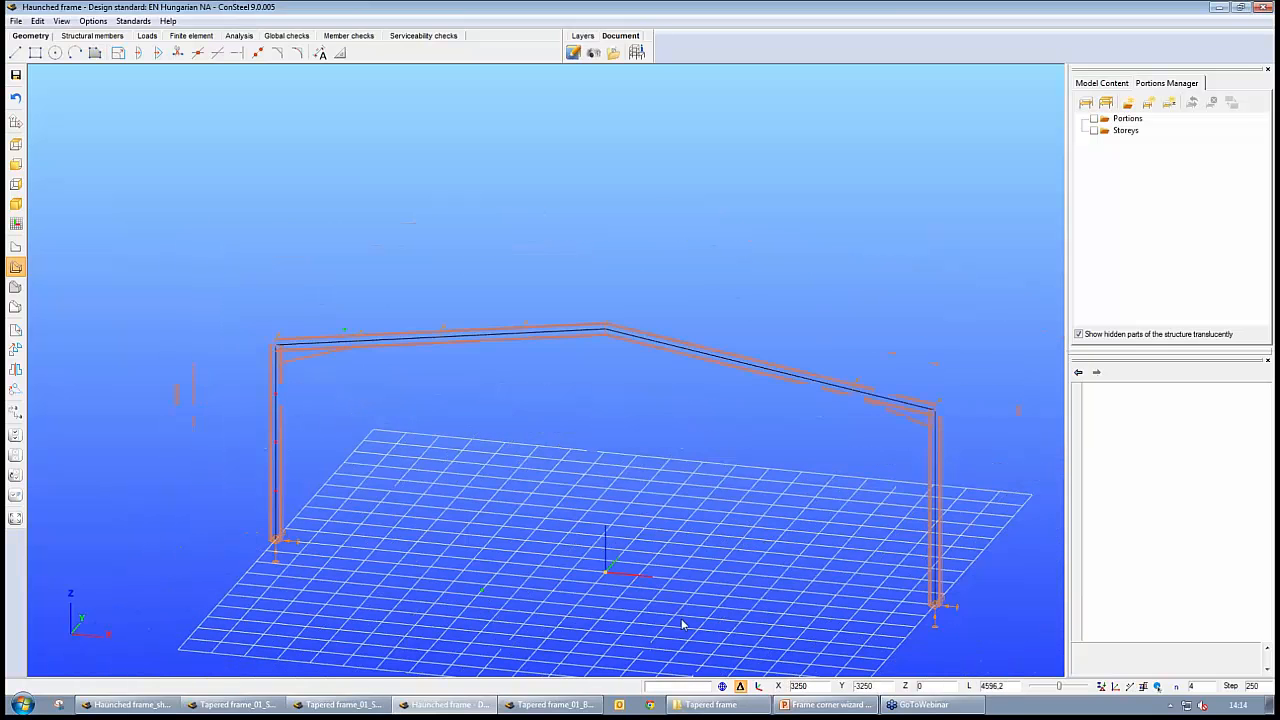
middle_click_drag(684, 623, 649, 617)
scroll(467, 476, "up", 1)
scroll(467, 476, "up", 1)
middle_click_drag(486, 238, 766, 338)
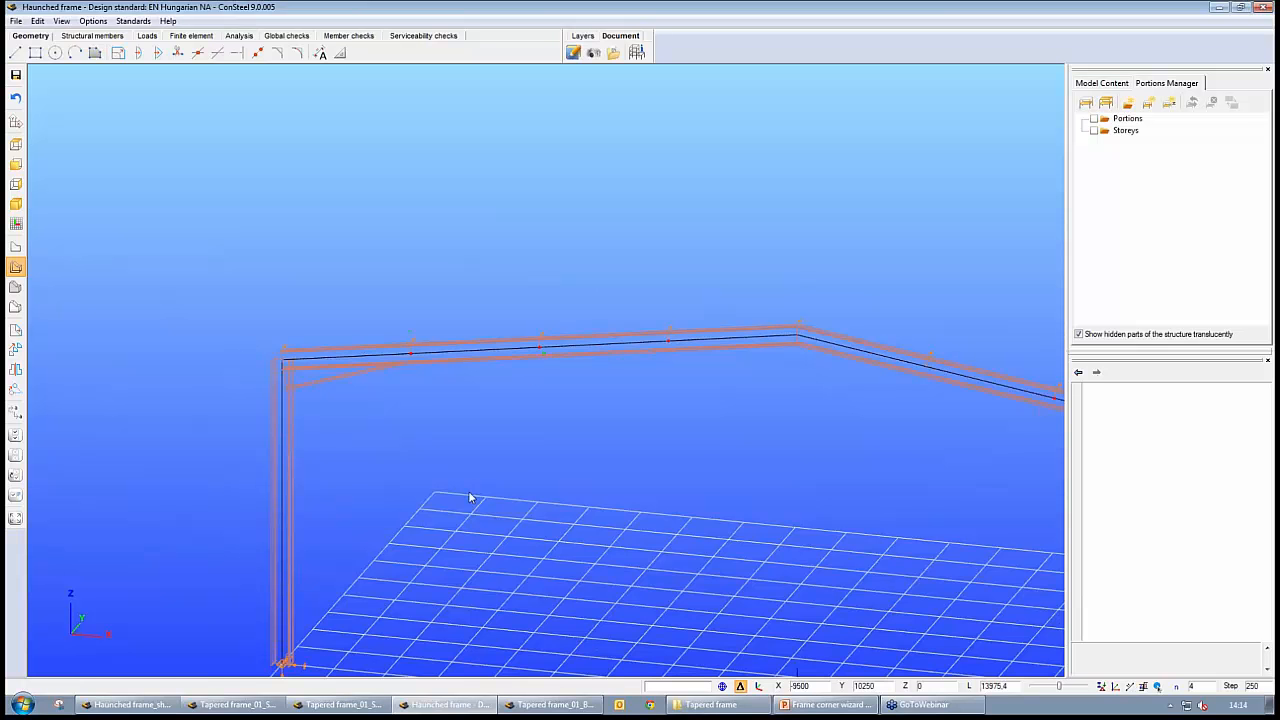
scroll(470, 496, "down", 1)
middle_click_drag(706, 547, 633, 499)
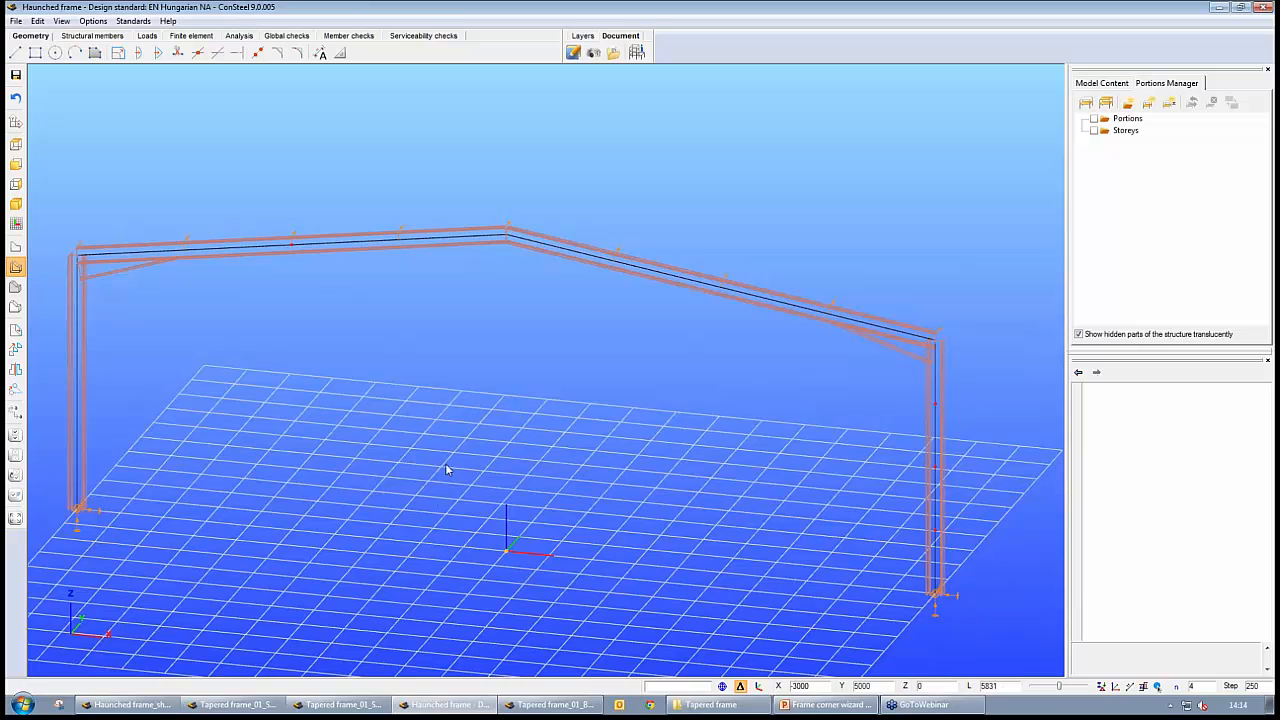
mouse_move(439, 452)
middle_mouse_down()
mouse_move(445, 464)
mouse_move(461, 453)
middle_mouse_up()
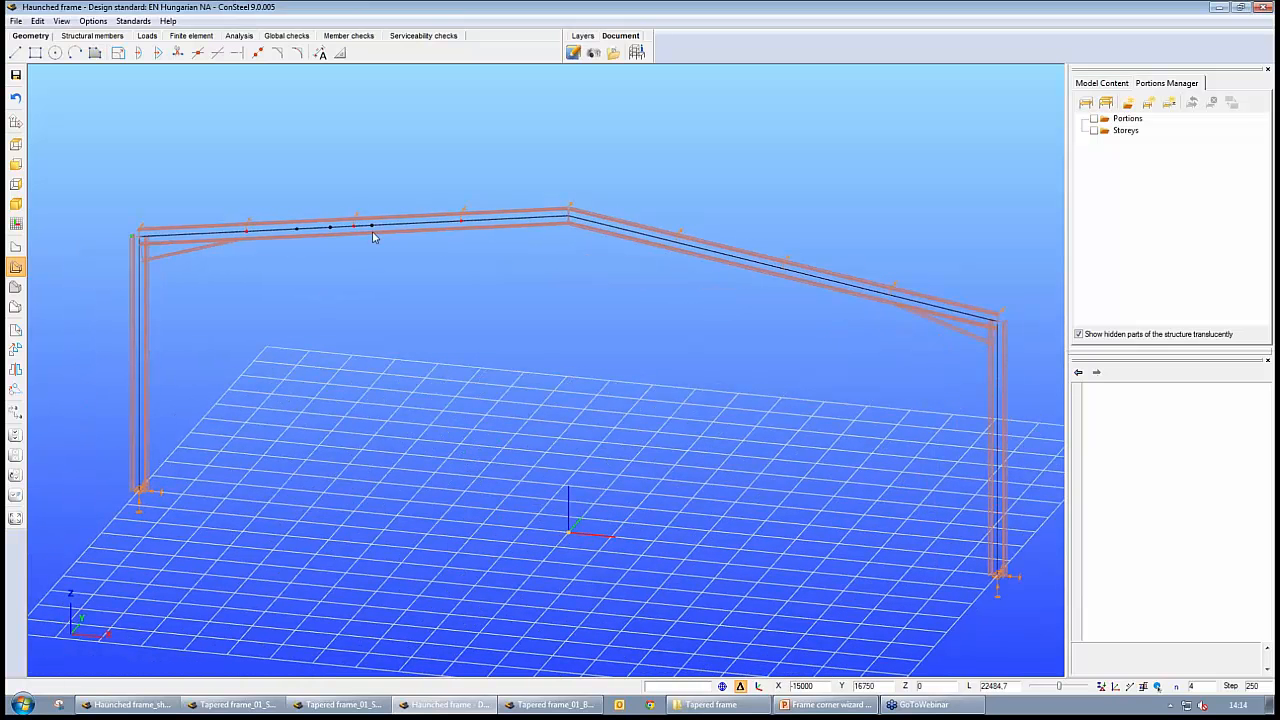
Inspect the left rafter's bar member properties and compare its line-only display with the section wireframe display
left_click(403, 228)
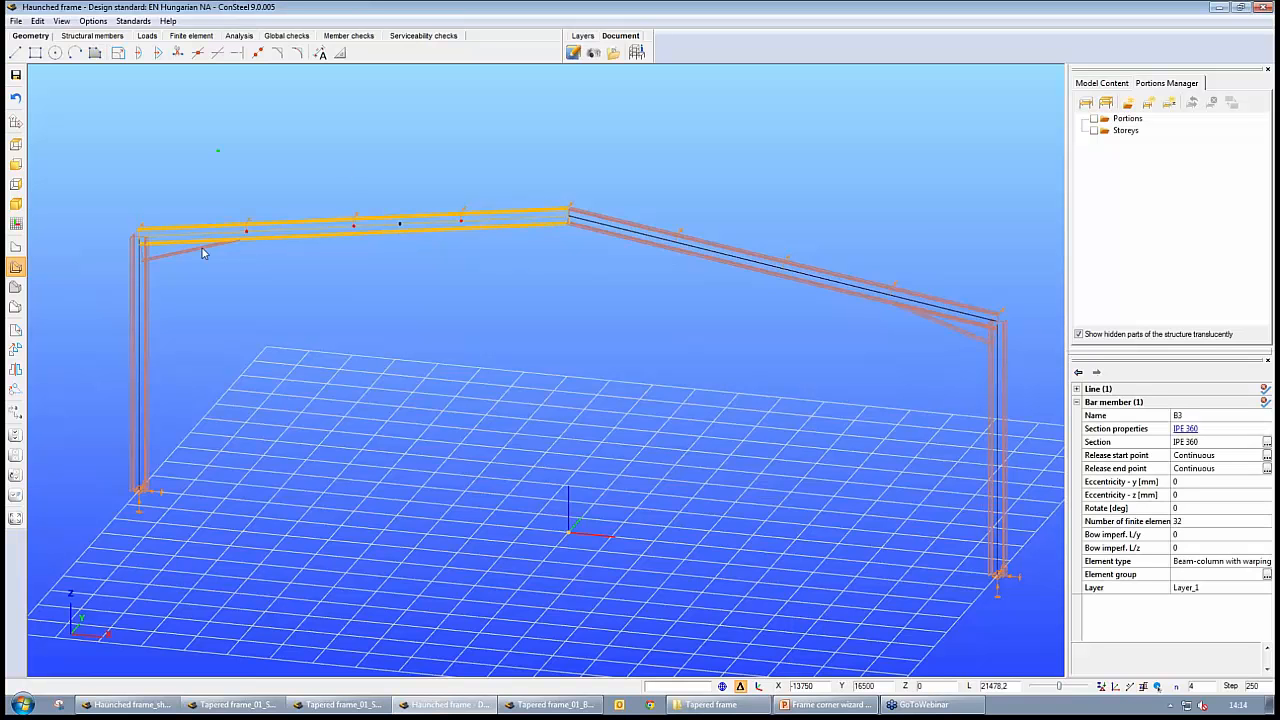
left_click(15, 247)
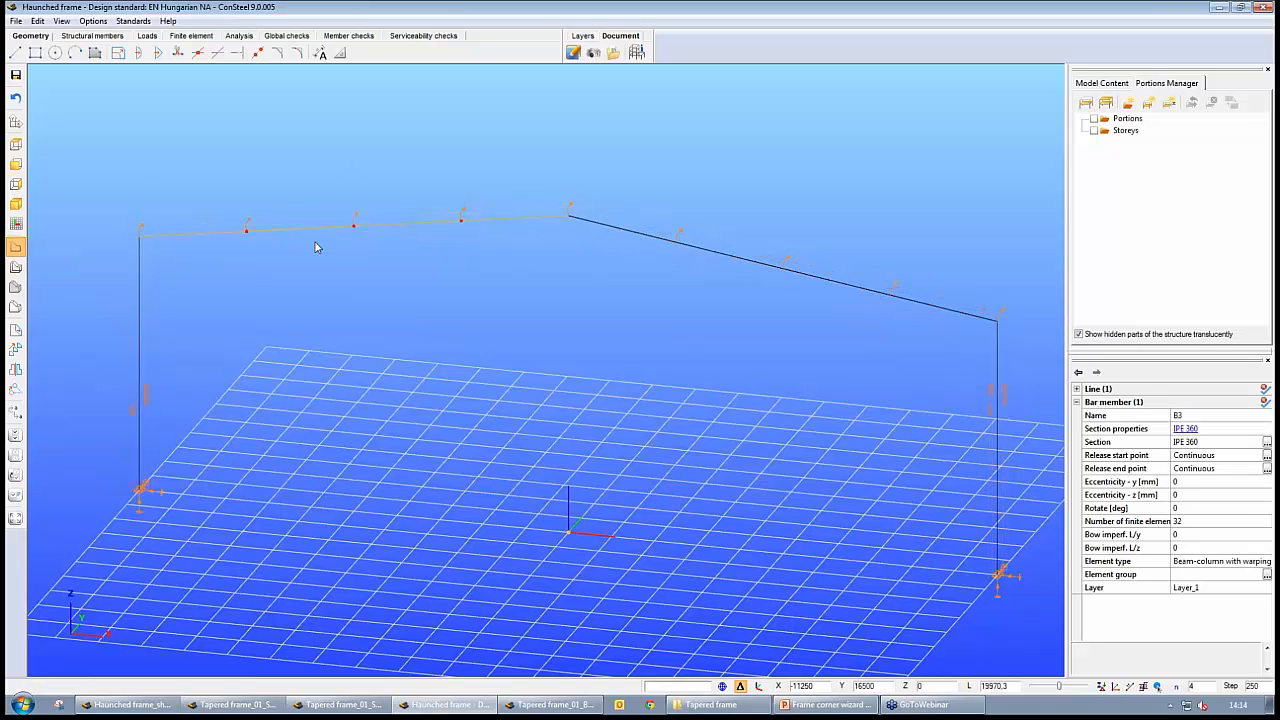
left_click(15, 267)
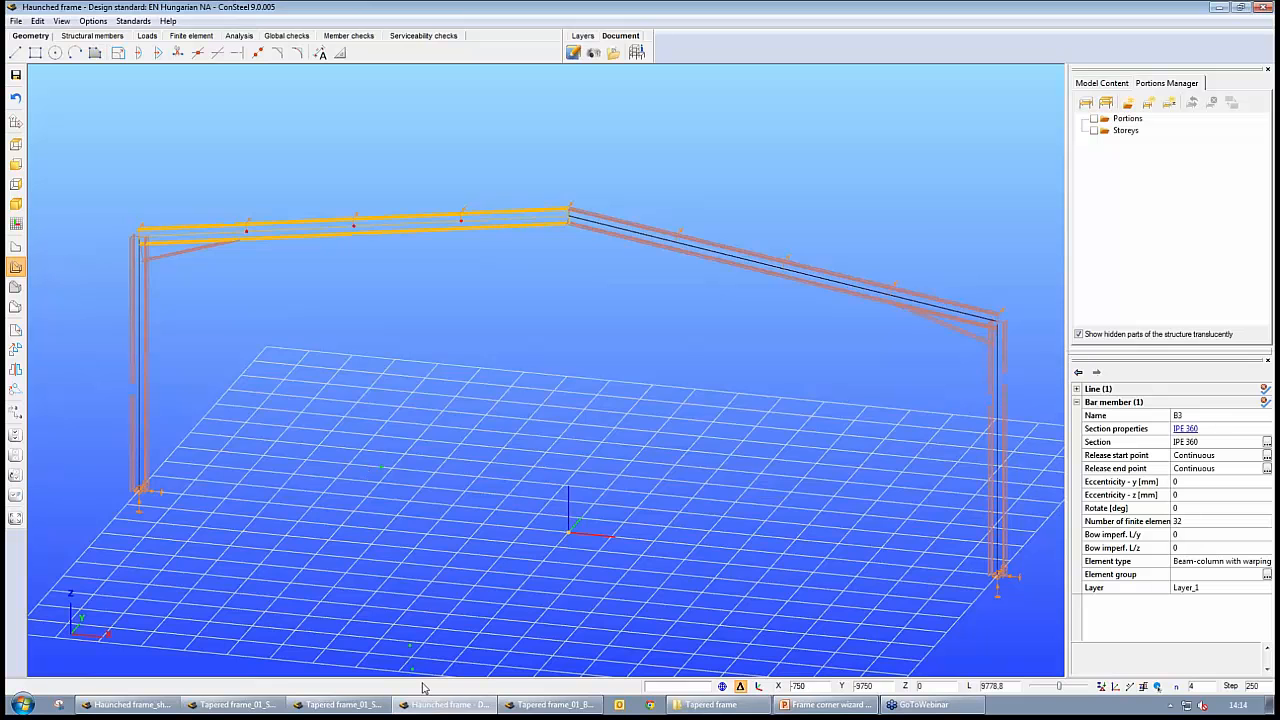
Switch to the Tapered frame_01_Beam model and inspect the left rafter's tapered member properties and the beam-column corners
left_click(541, 706)
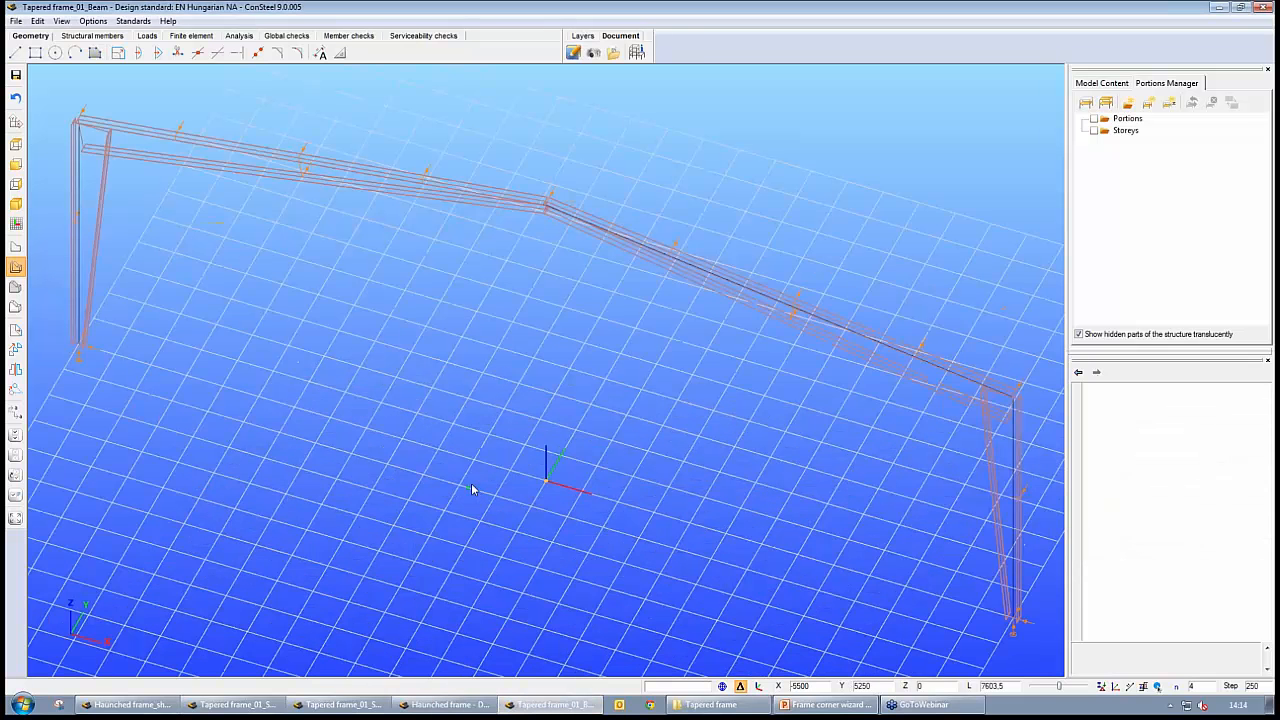
middle_click_drag(506, 466, 512, 429)
middle_click_drag(356, 384, 543, 408)
left_click(359, 249)
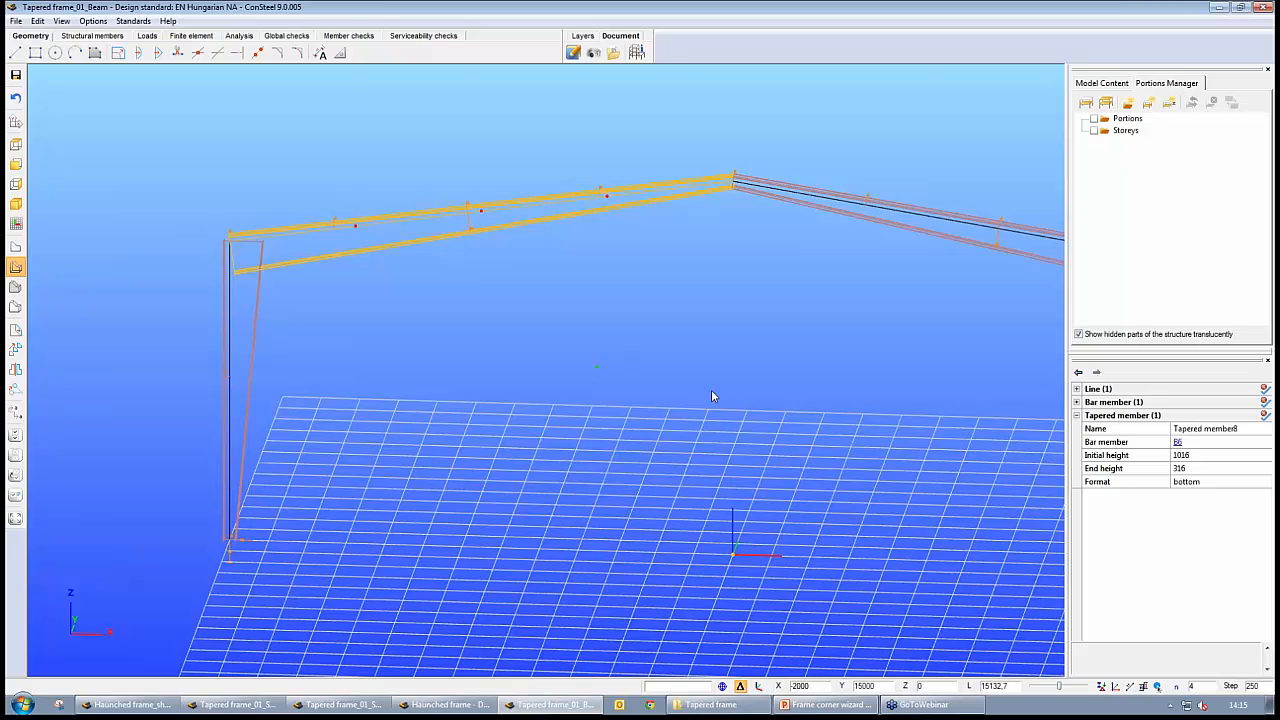
middle_click_drag(711, 396, 413, 243)
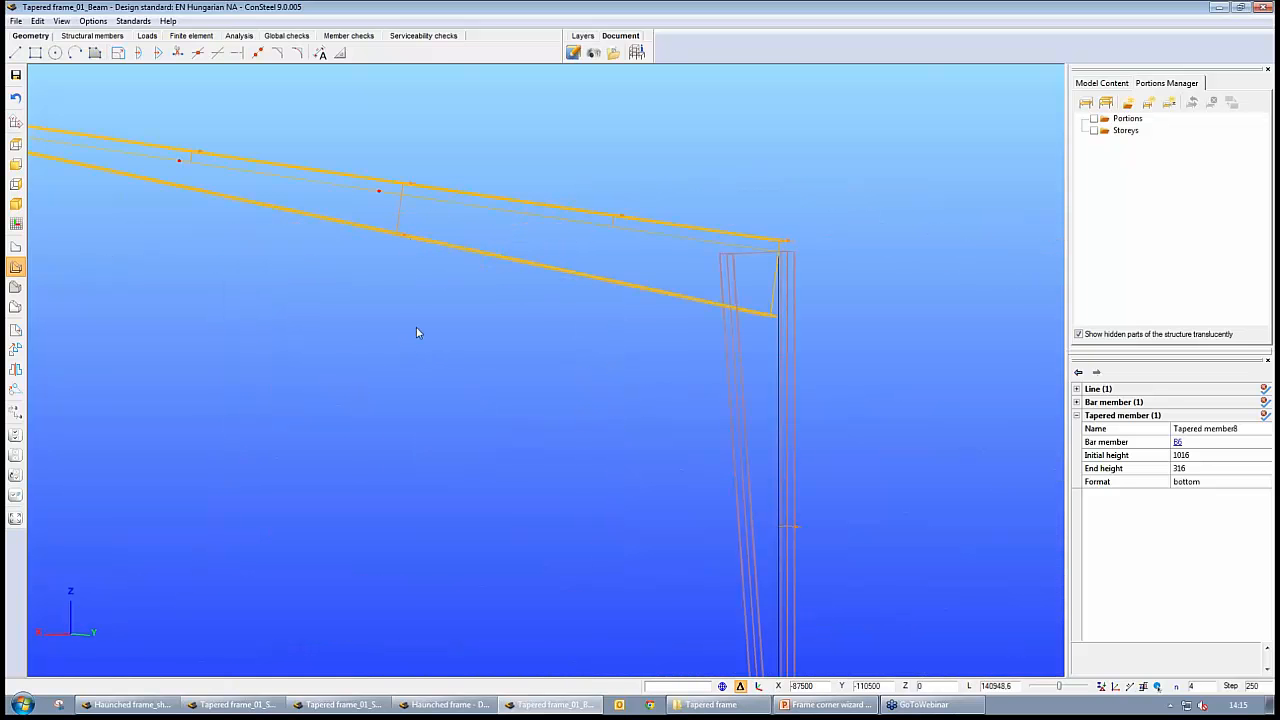
scroll(376, 324, "down", 5)
middle_click_drag(376, 324, 586, 480)
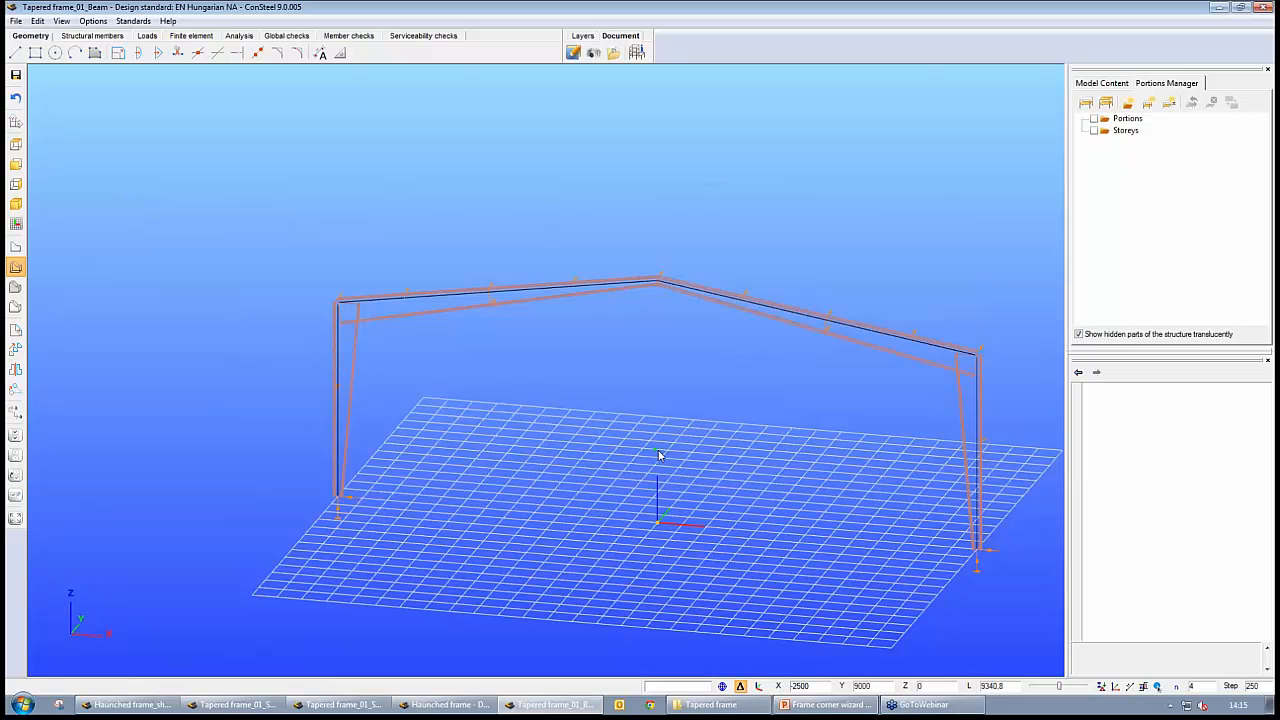
middle_click_drag(681, 470, 663, 474)
scroll(652, 471, "up", 1)
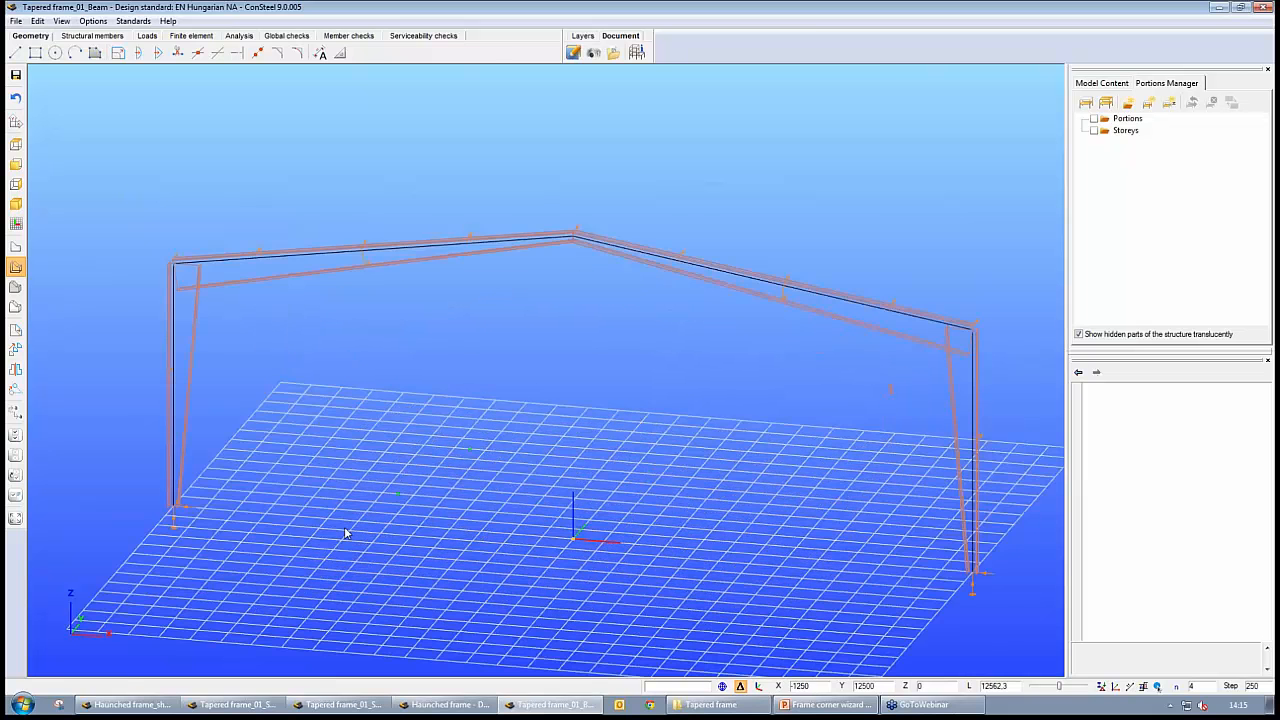
Switch to Haunched frame_shell_stiff and examine the shell frame and its left haunched corner from several angles
left_click(130, 704)
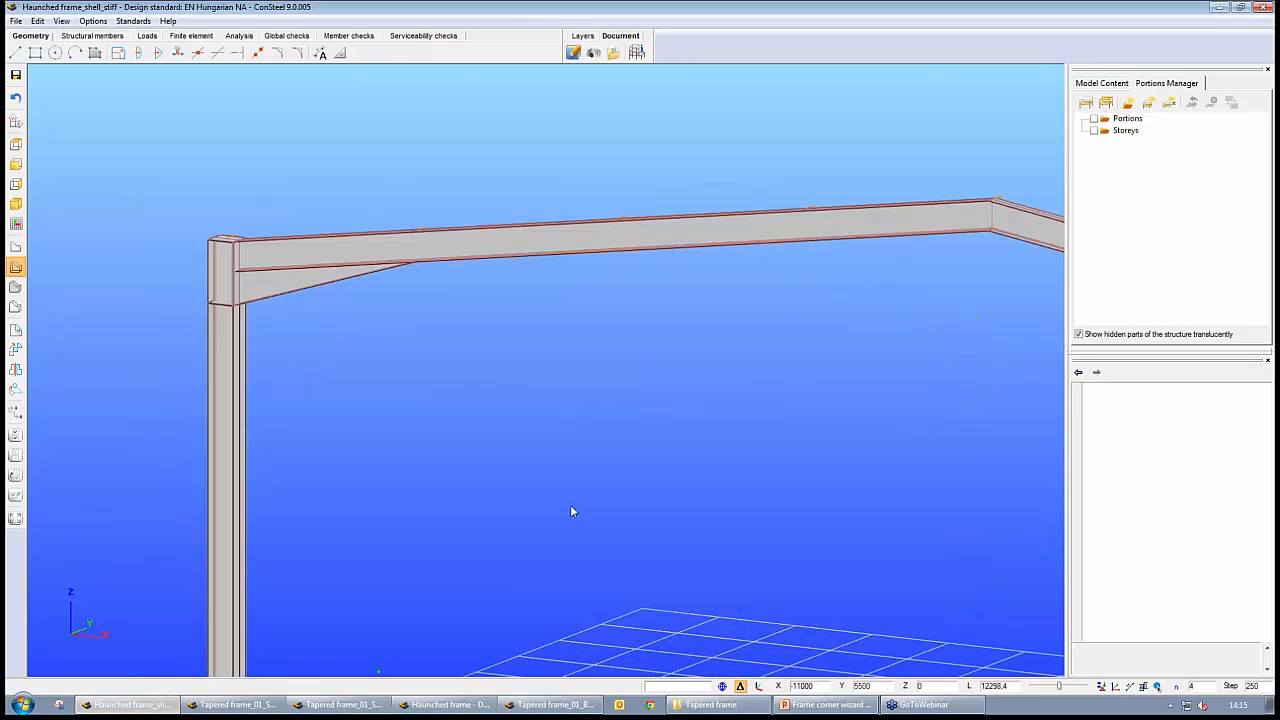
scroll(570, 504, "down", 2)
middle_click_drag(705, 510, 668, 477)
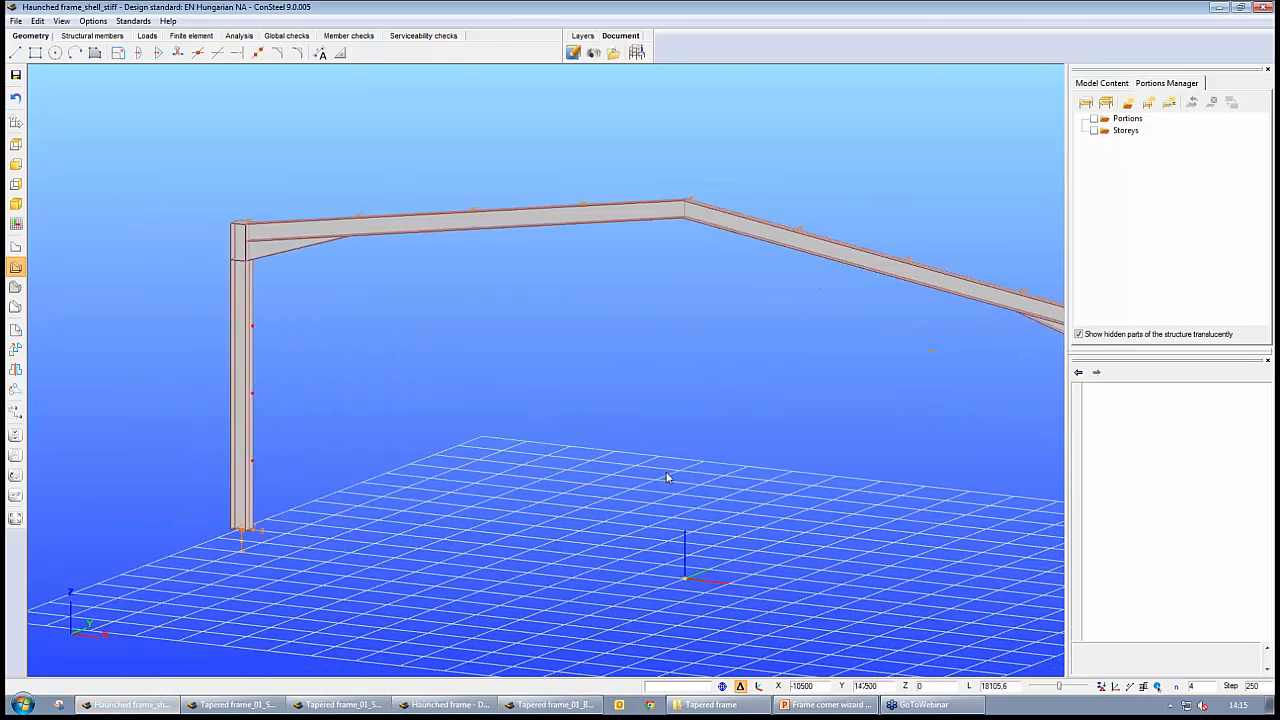
middle_click_drag(614, 420, 606, 421)
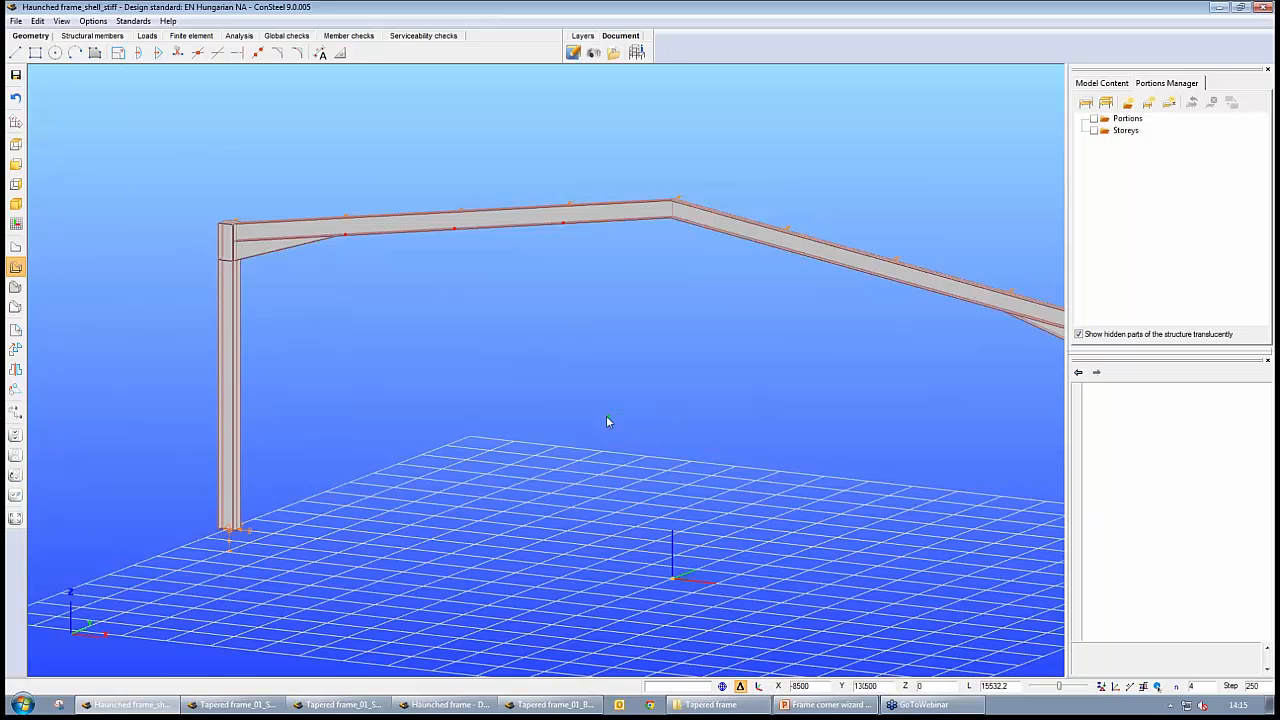
scroll(606, 421, "down", 2)
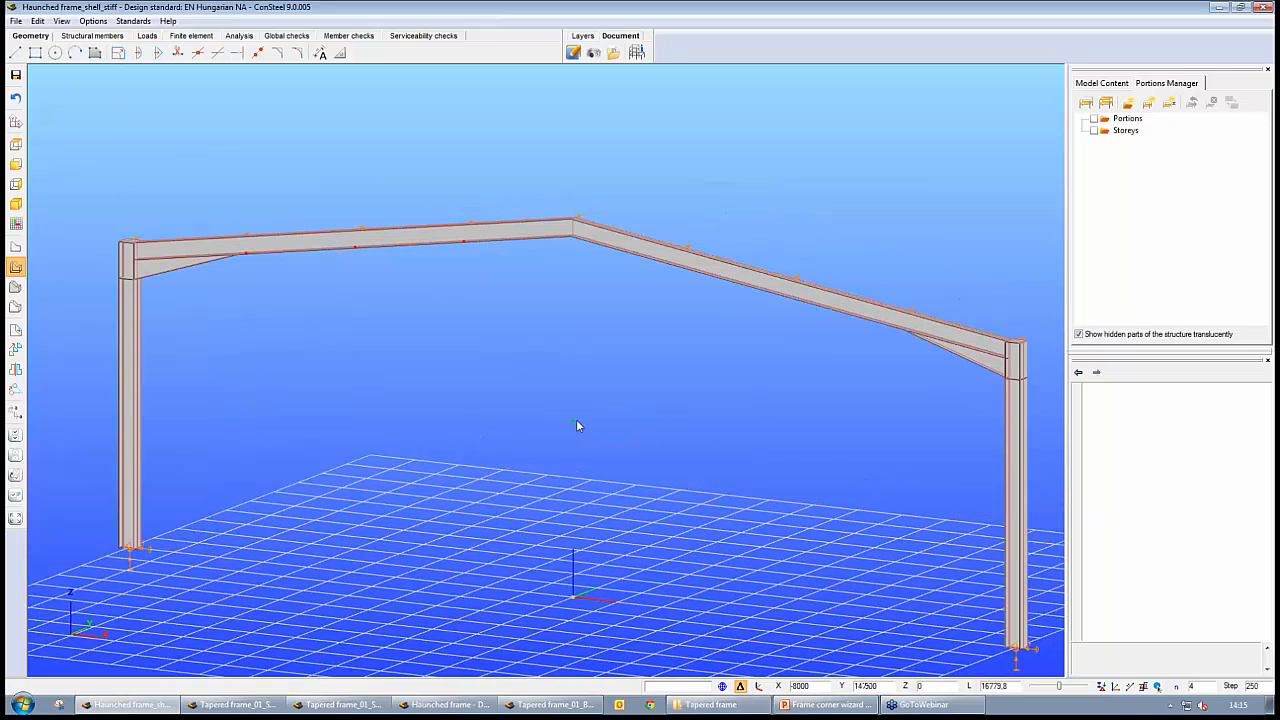
scroll(590, 428, "up", 5)
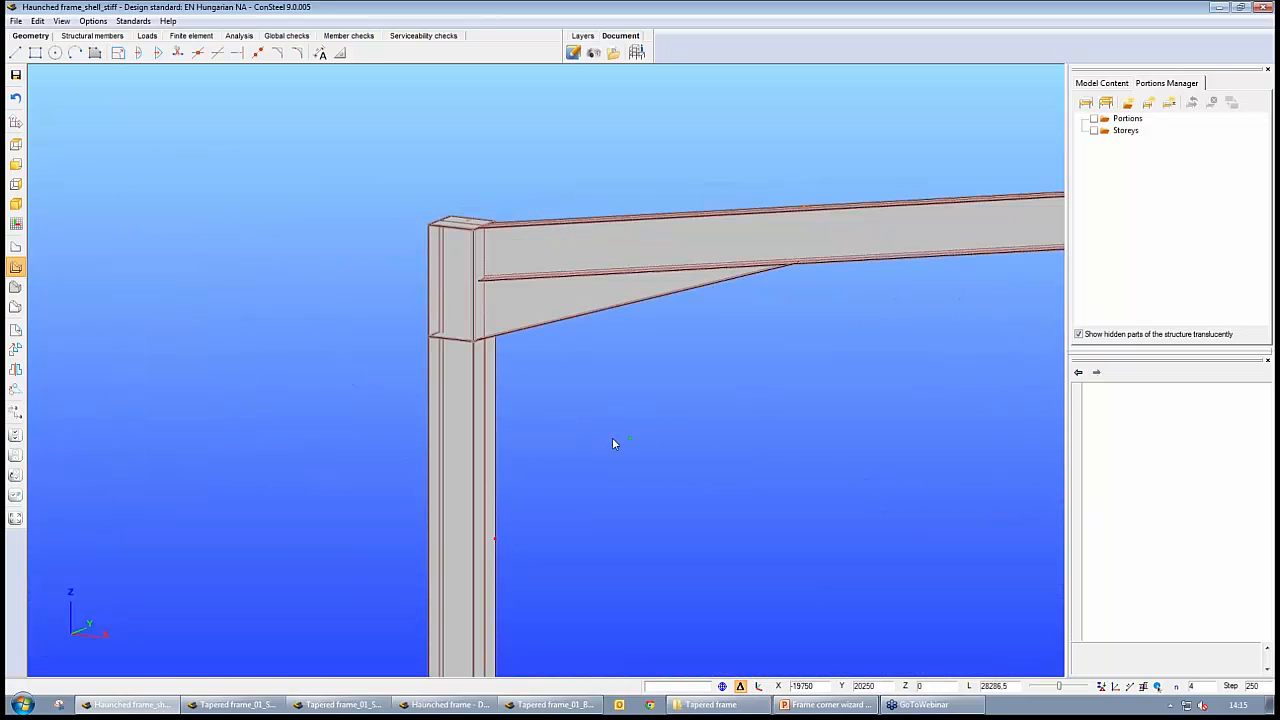
middle_click_drag(549, 437, 362, 233)
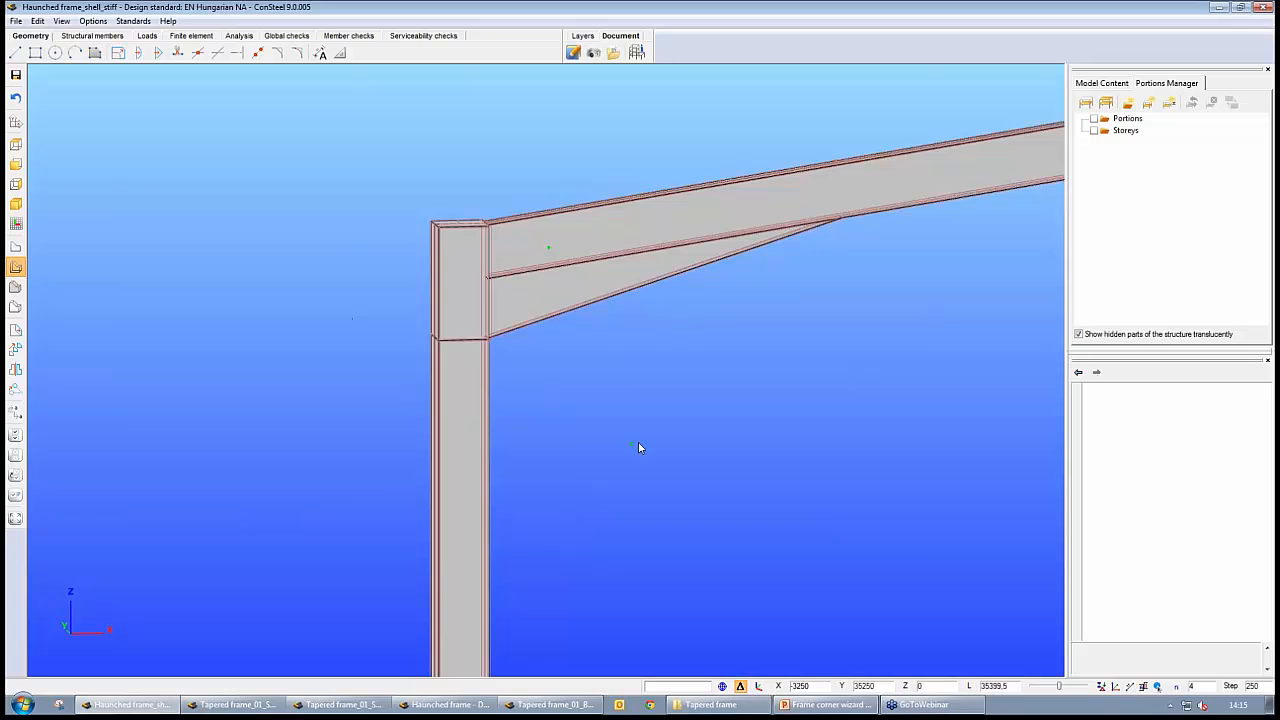
middle_click_drag(640, 446, 666, 429)
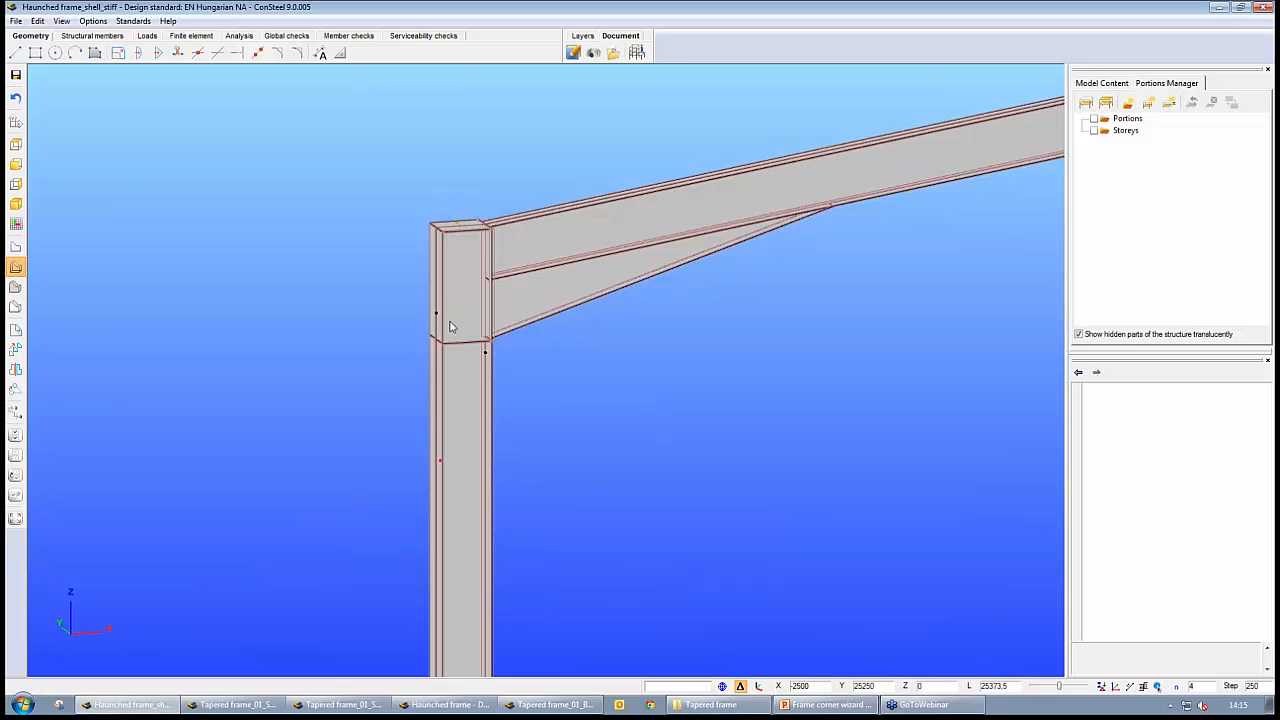
middle_click_drag(537, 369, 483, 377)
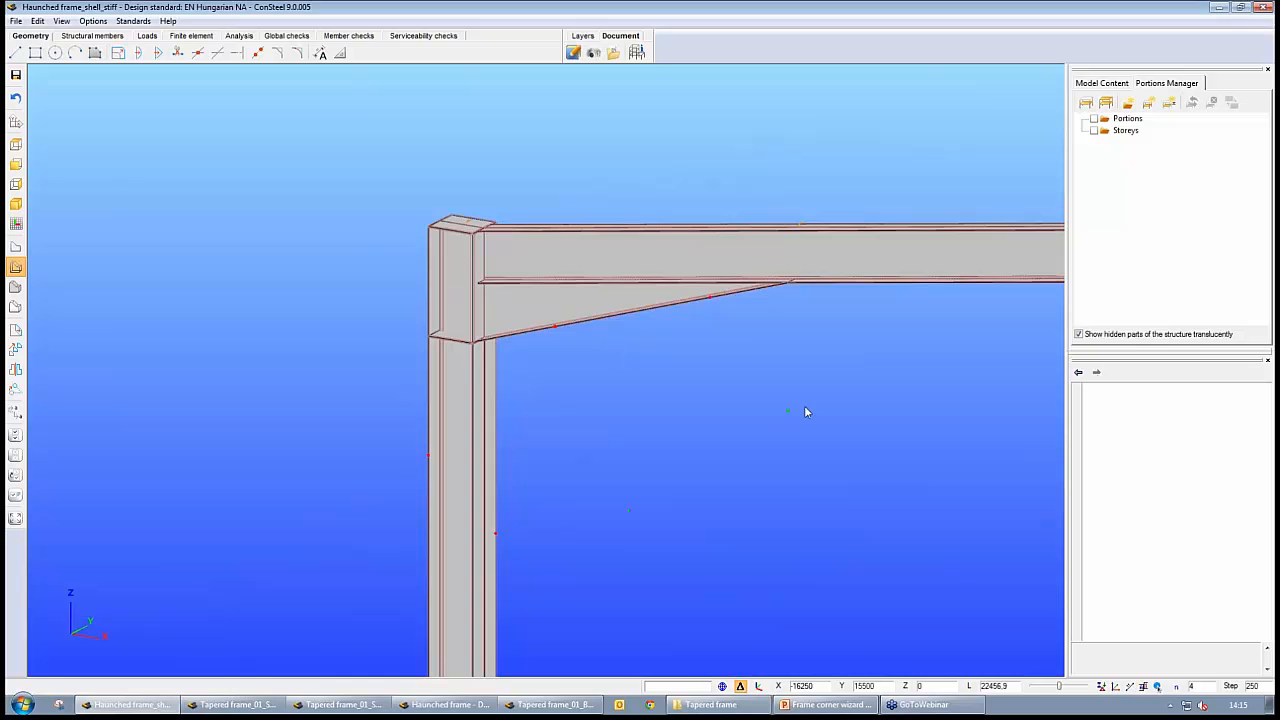
middle_click_drag(806, 412, 834, 557)
scroll(818, 384, "down", 4)
scroll(677, 369, "down", 2)
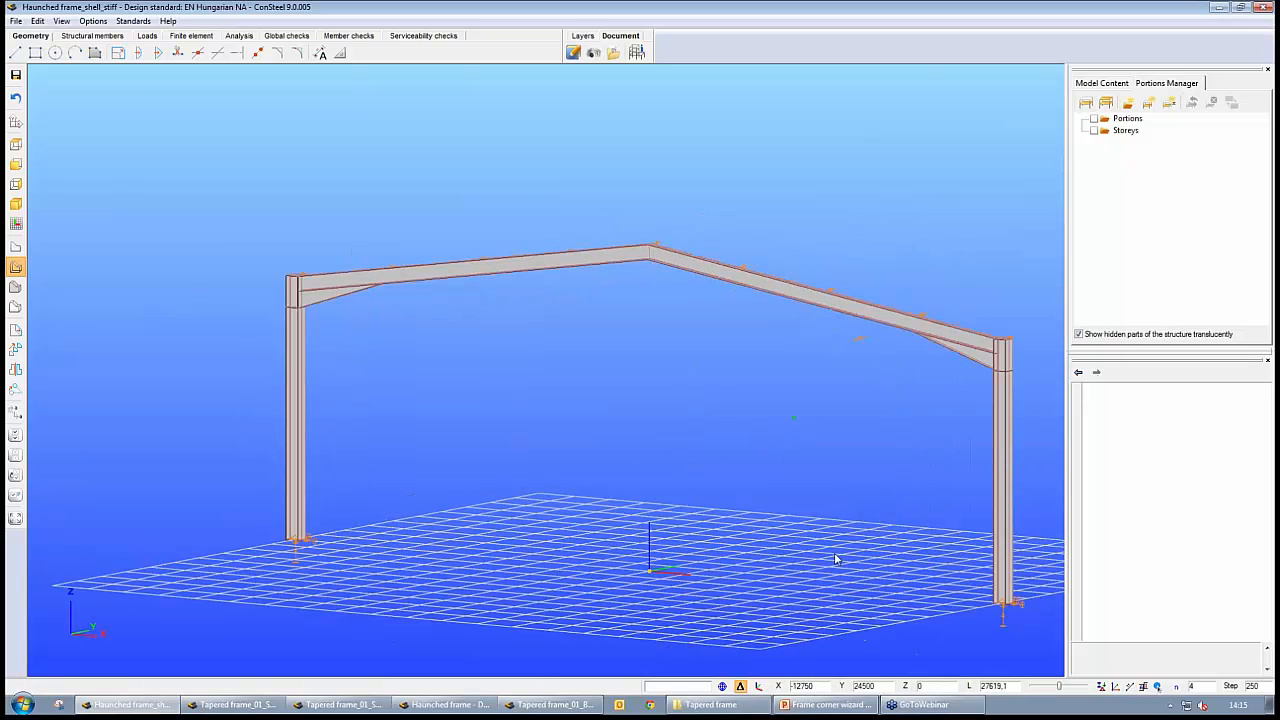
Switch to Tapered frame_01_Shell and examine the shell frame and its left tapered corner up close
left_click(251, 708)
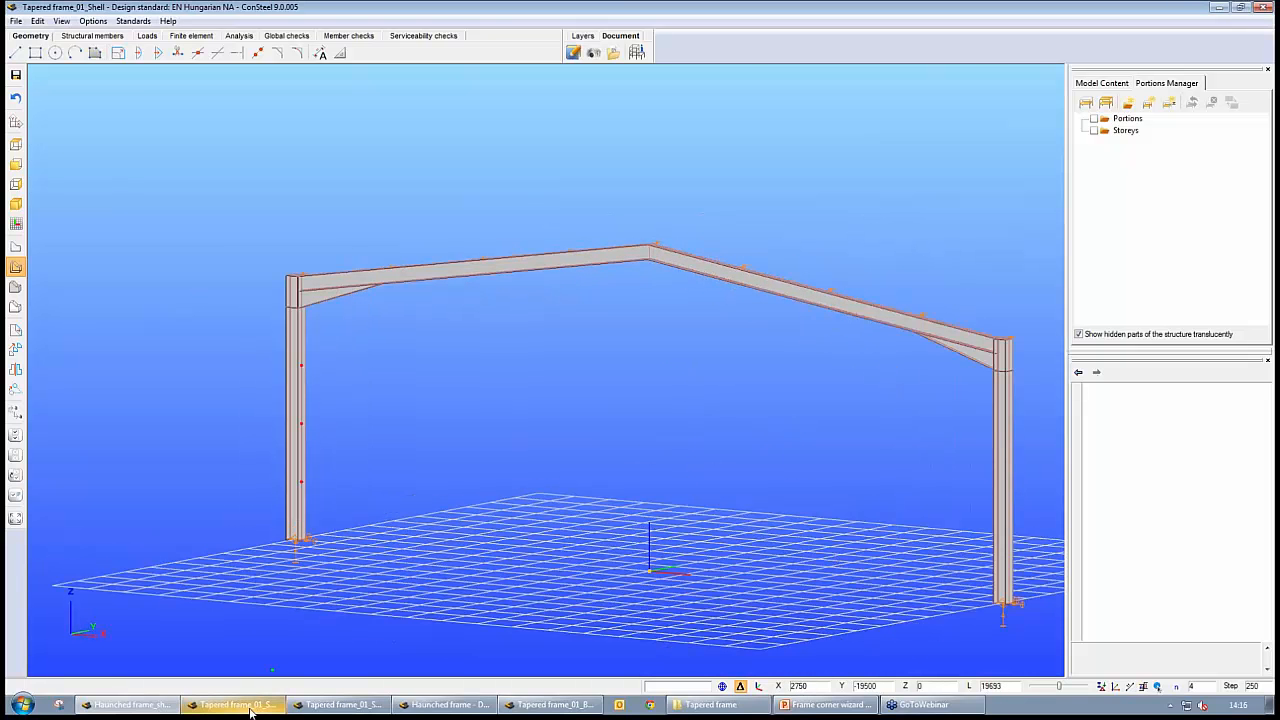
middle_click_drag(418, 460, 475, 471)
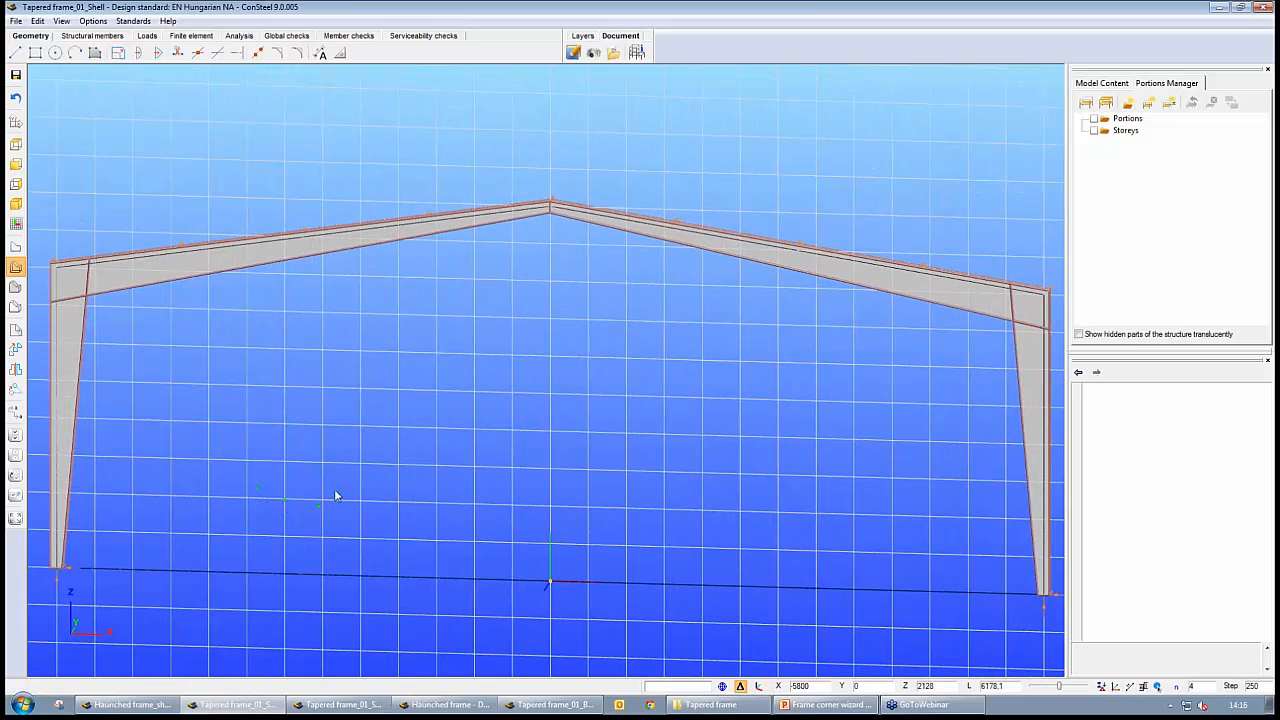
middle_click_drag(261, 395, 428, 232)
scroll(463, 467, "up", 5)
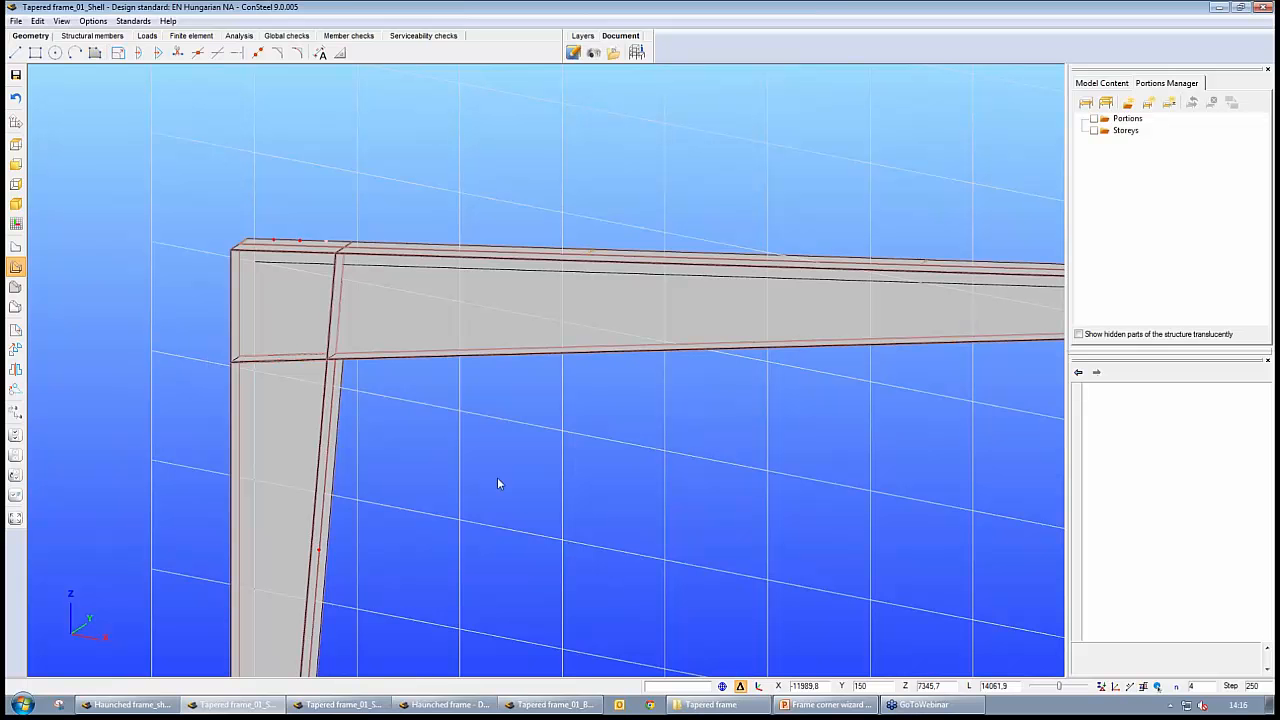
scroll(509, 475, "down", 2)
middle_click_drag(624, 521, 497, 424)
scroll(521, 456, "down", 1)
scroll(521, 458, "down", 1)
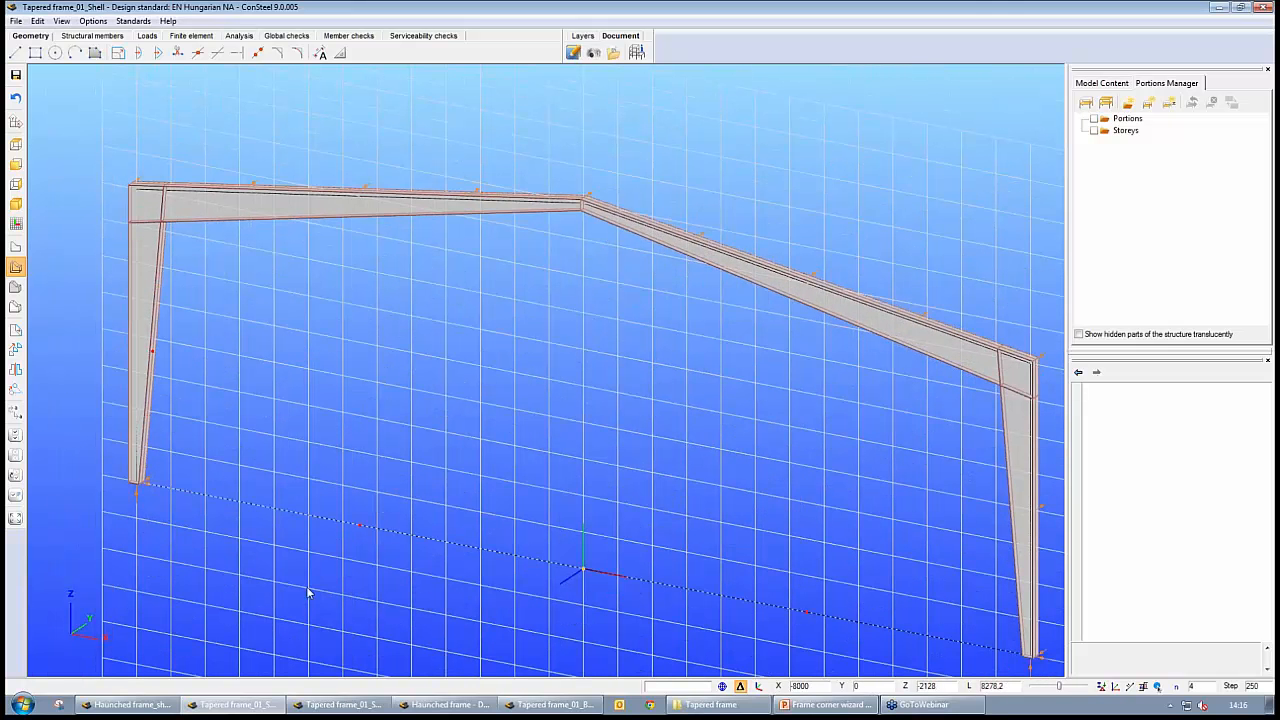
Switch to Tapered frame_01_ShearStiff_Shell and examine the diagonally stiffened left frame corner and the overall shell frame
left_click(332, 712)
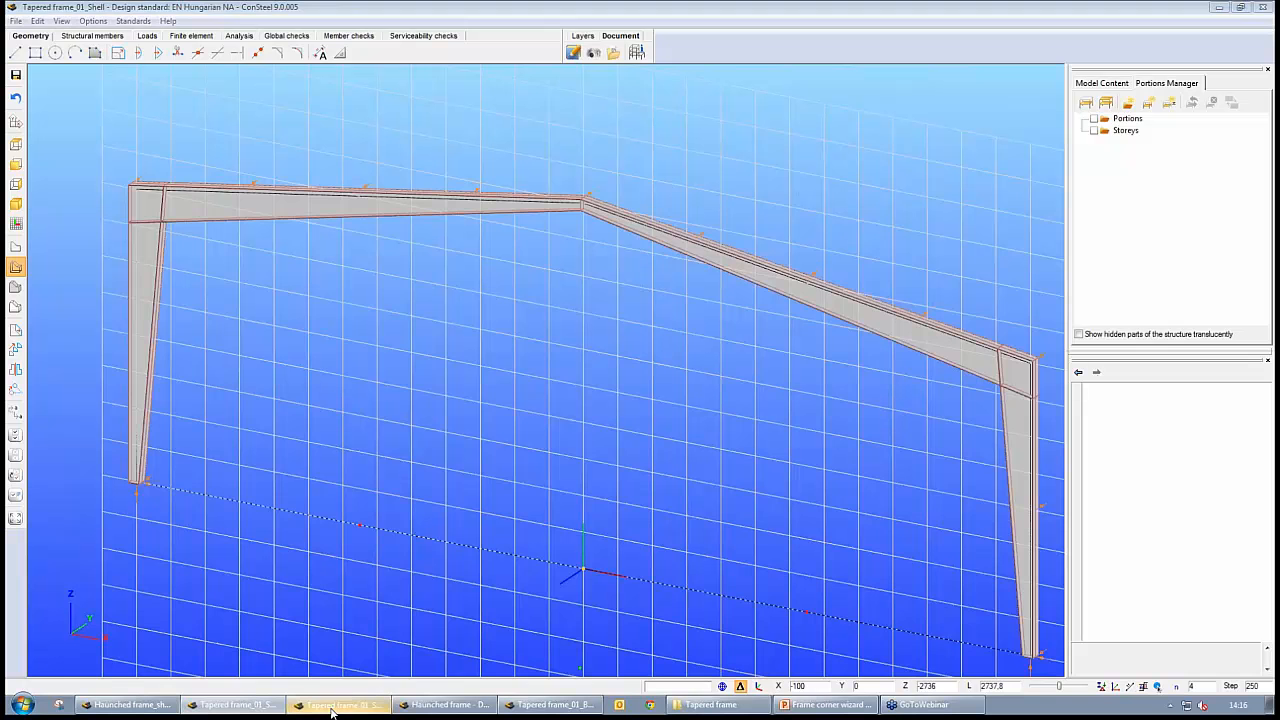
middle_click_drag(299, 280, 350, 469)
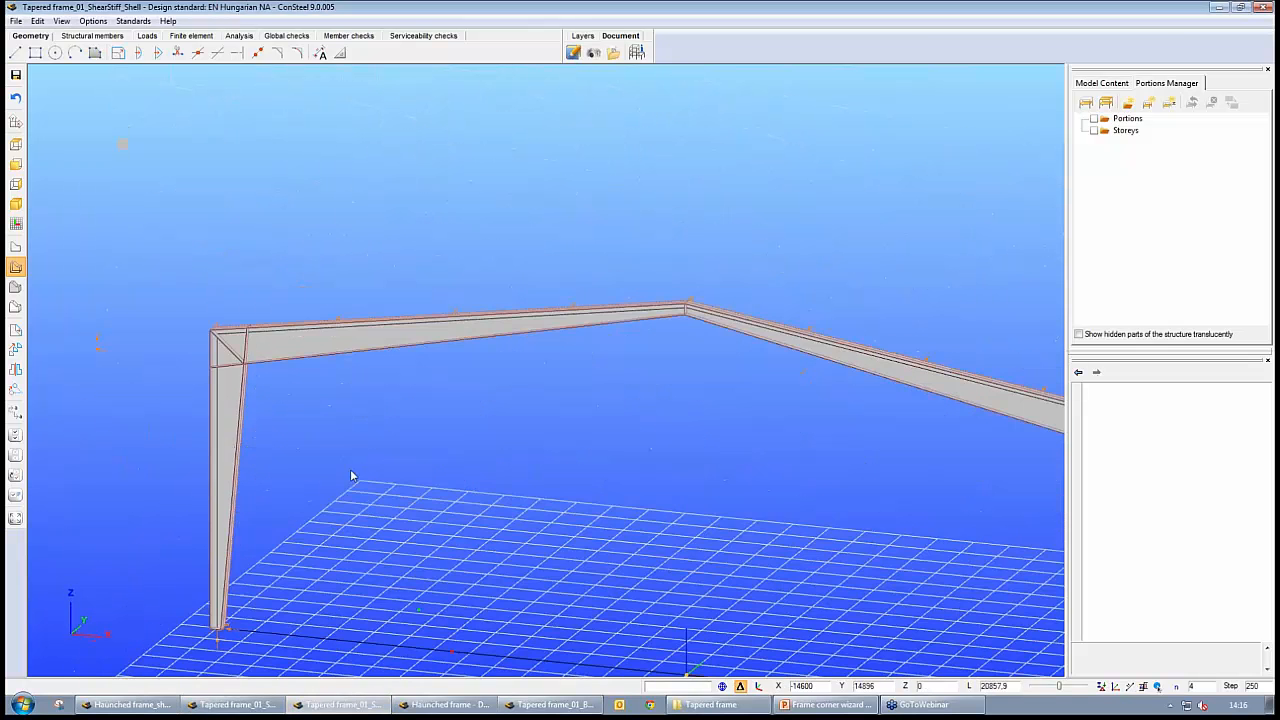
middle_click_drag(280, 390, 465, 434)
scroll(465, 440, "up", 3)
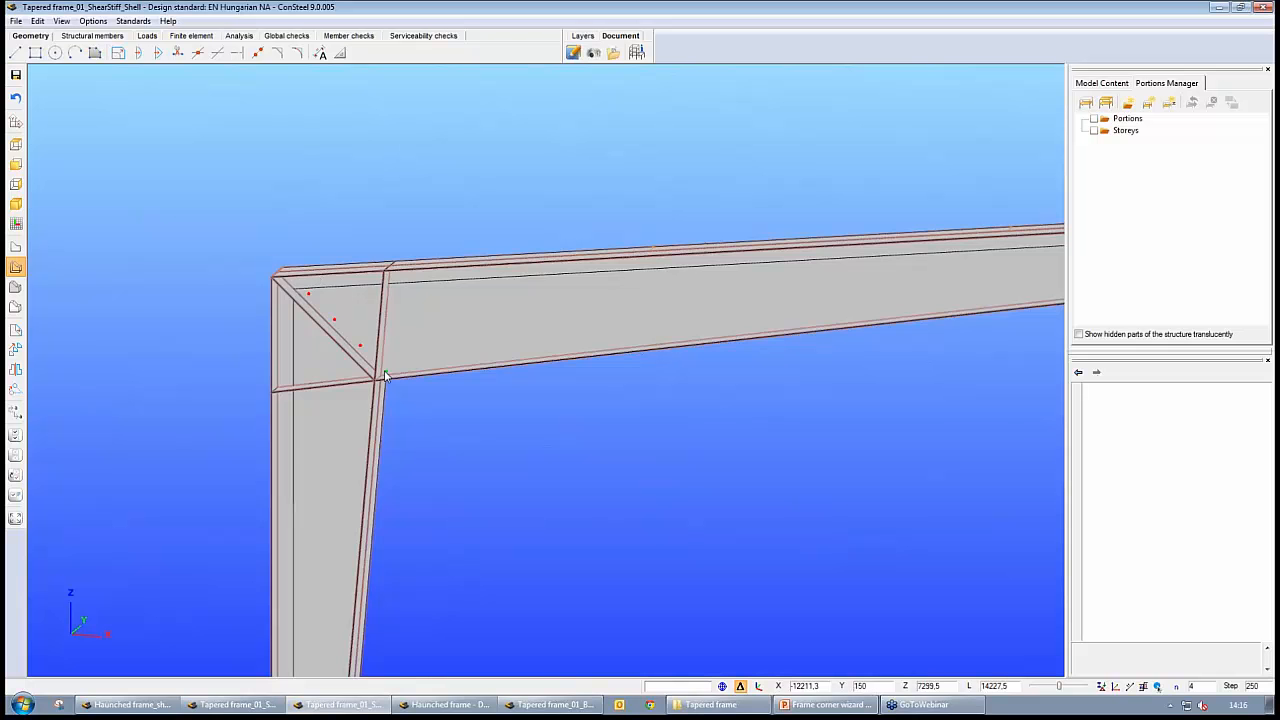
scroll(531, 469, "down", 3)
middle_click_drag(658, 497, 574, 461)
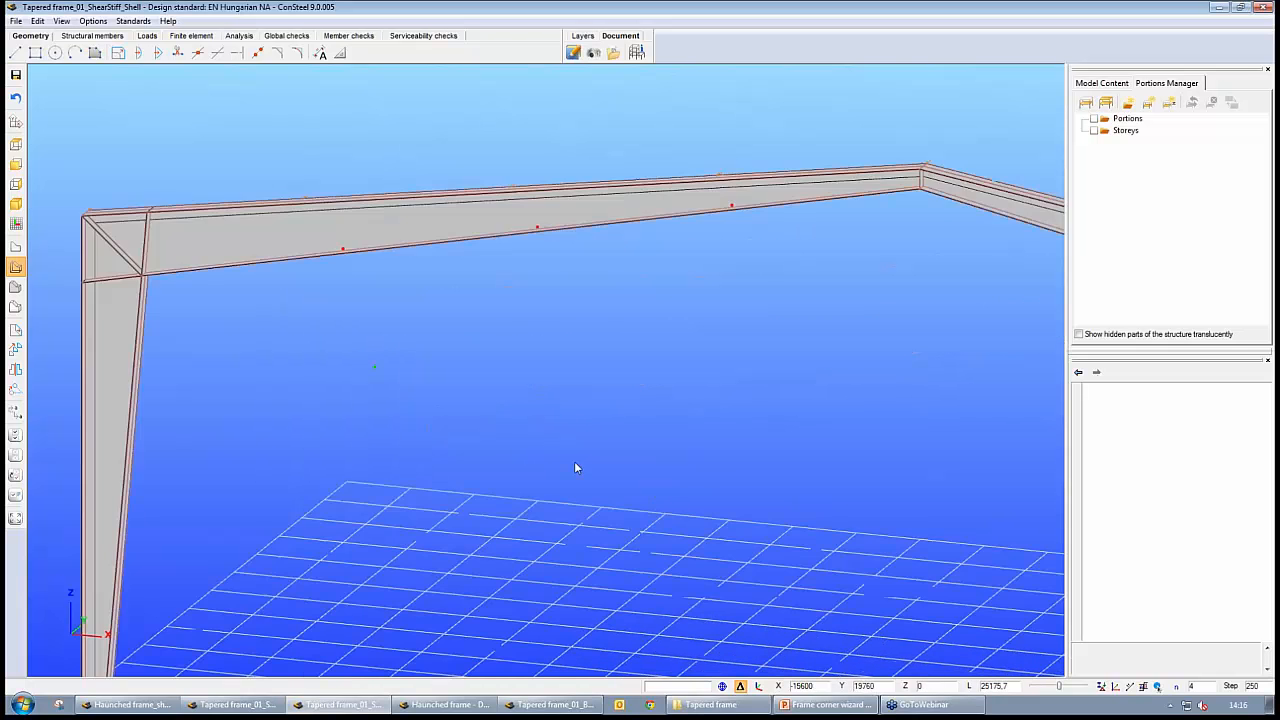
scroll(560, 453, "down", 3)
middle_click_drag(818, 514, 650, 491)
scroll(658, 492, "down", 2)
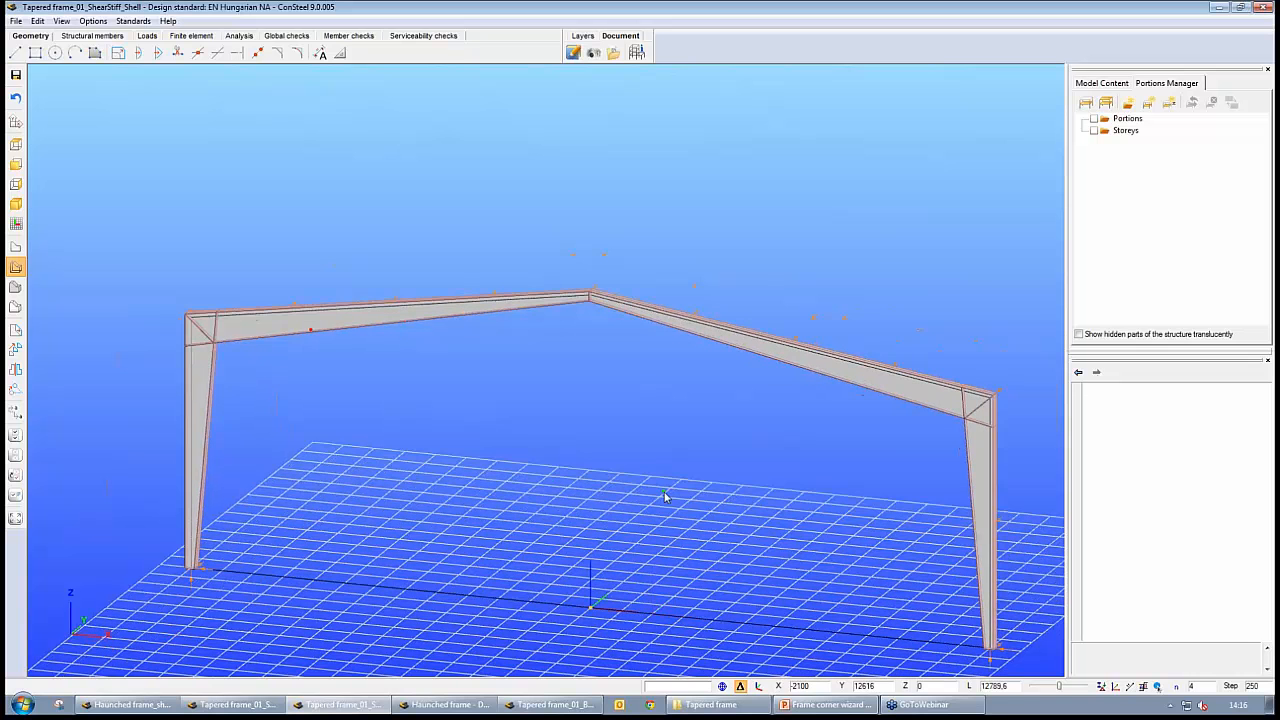
Display the loads on the shear-stiffened tapered shell frame and on the Haunched frame model, and examine the left rafter's line load up close
left_click(147, 35)
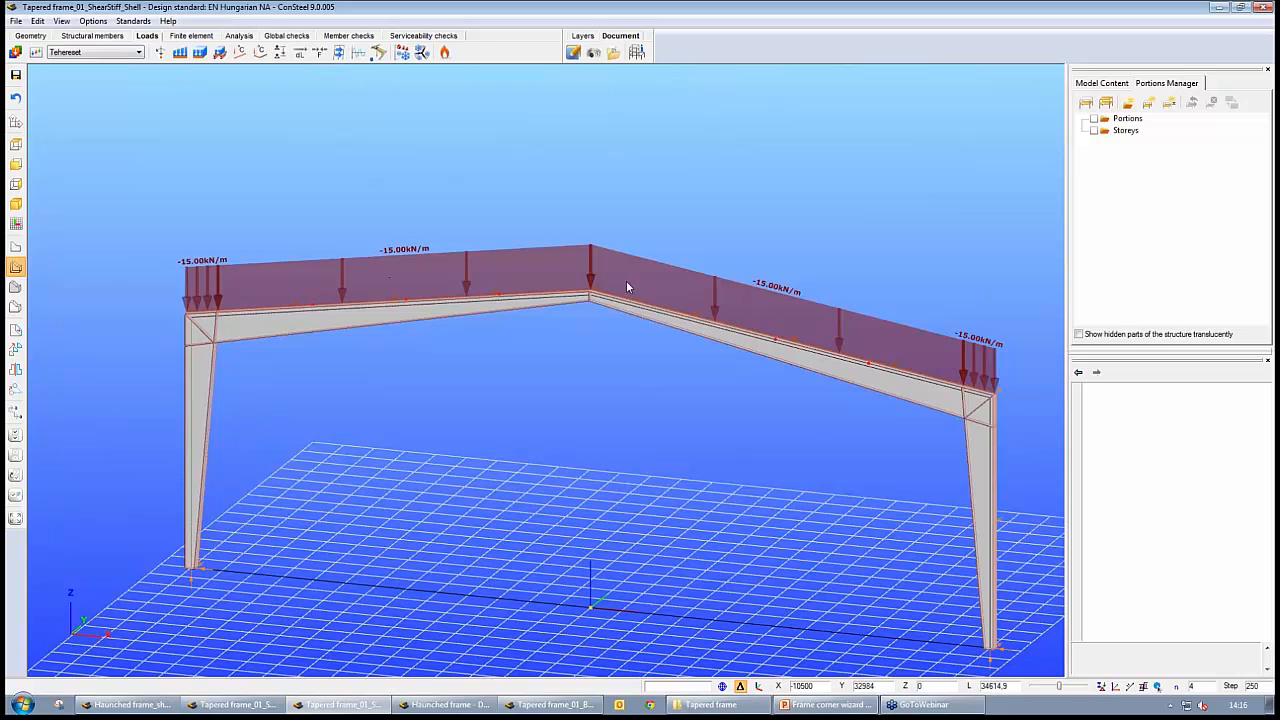
left_click(438, 705)
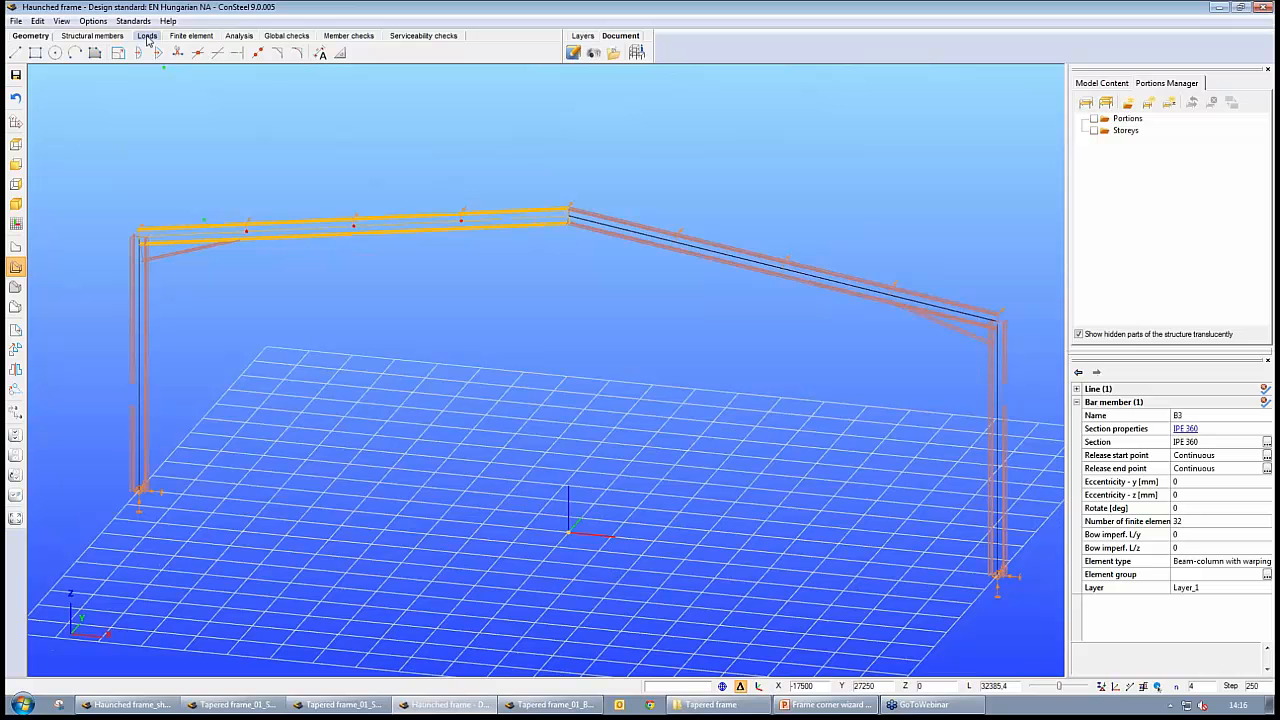
scroll(334, 413, "up", 2)
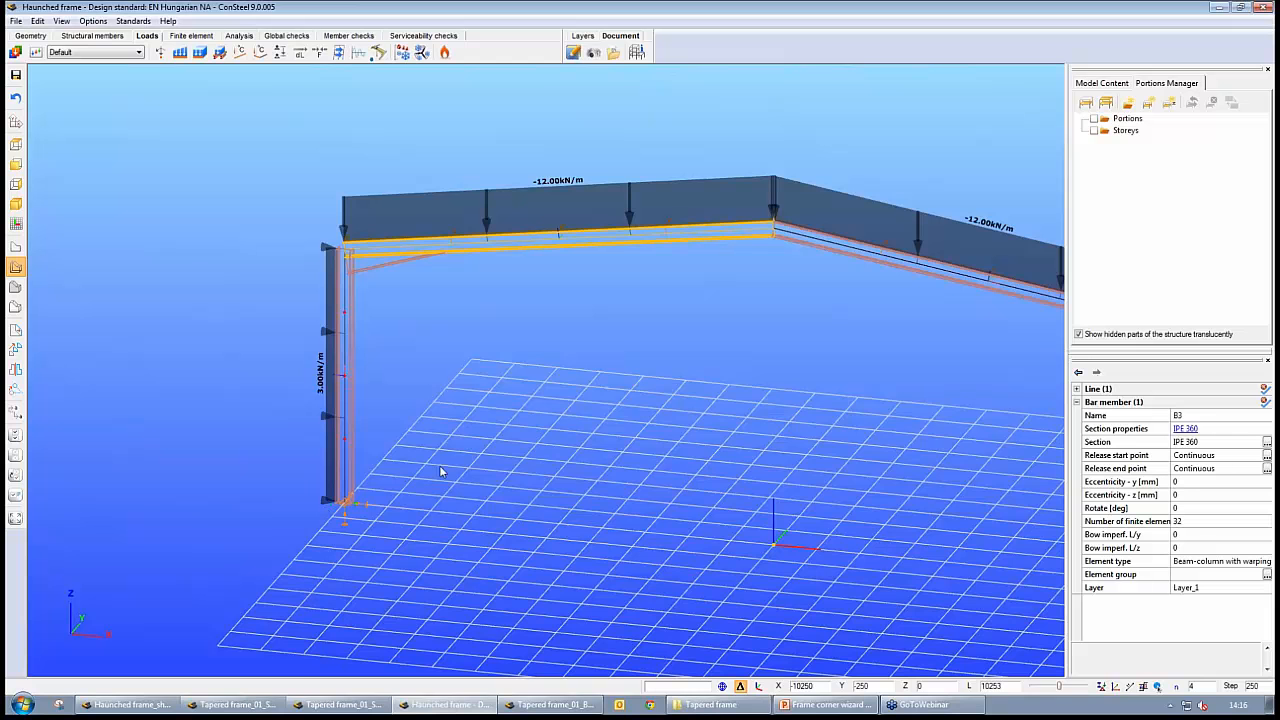
middle_click_drag(596, 282, 578, 326)
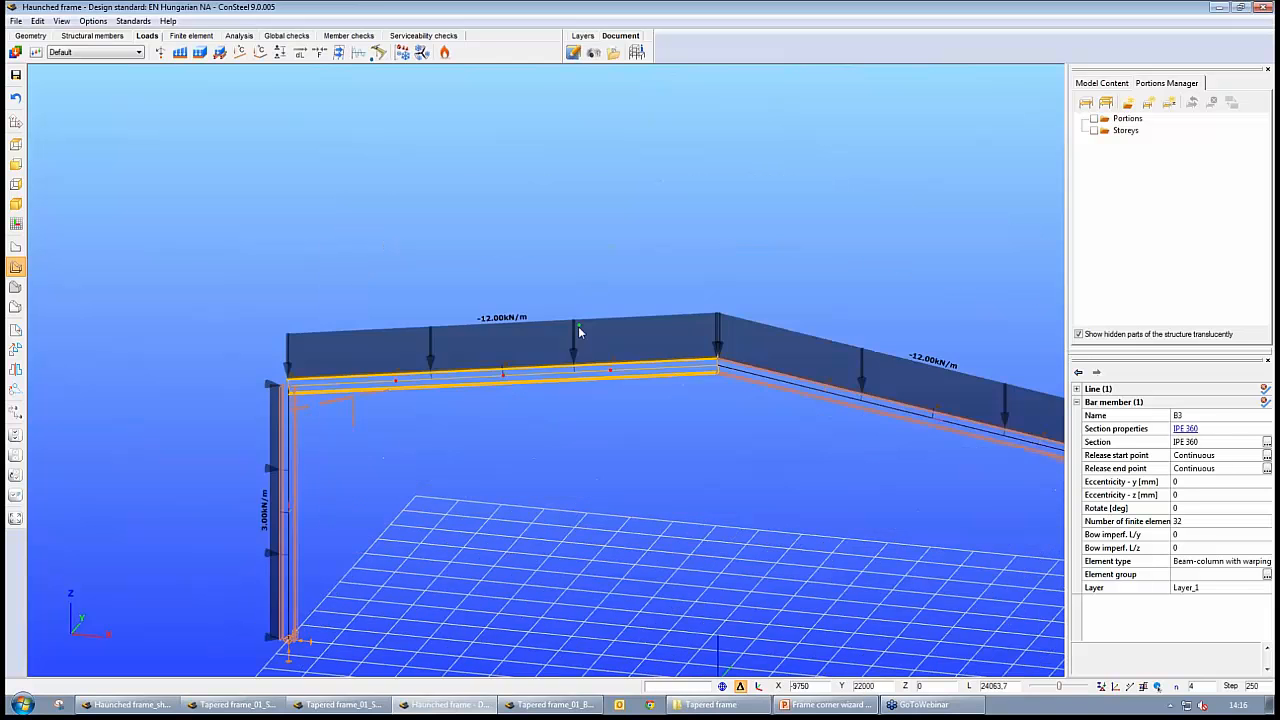
scroll(578, 326, "up", 7)
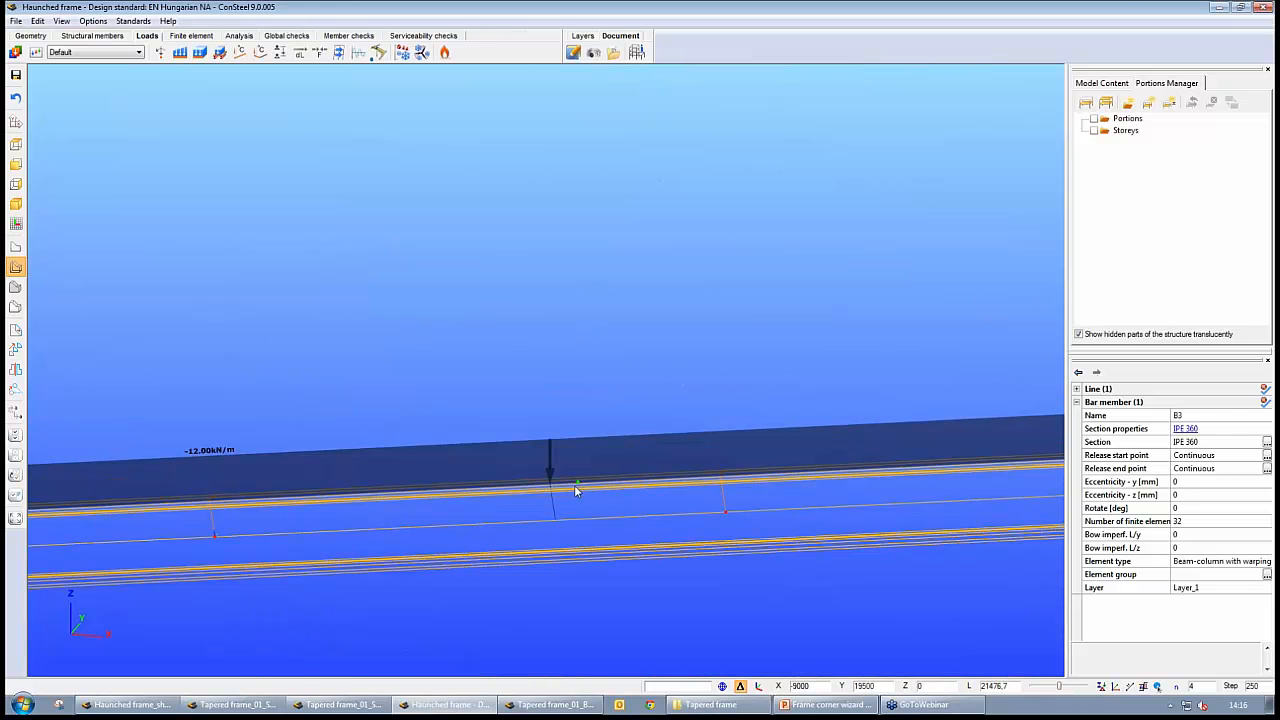
scroll(574, 485, "down", 5)
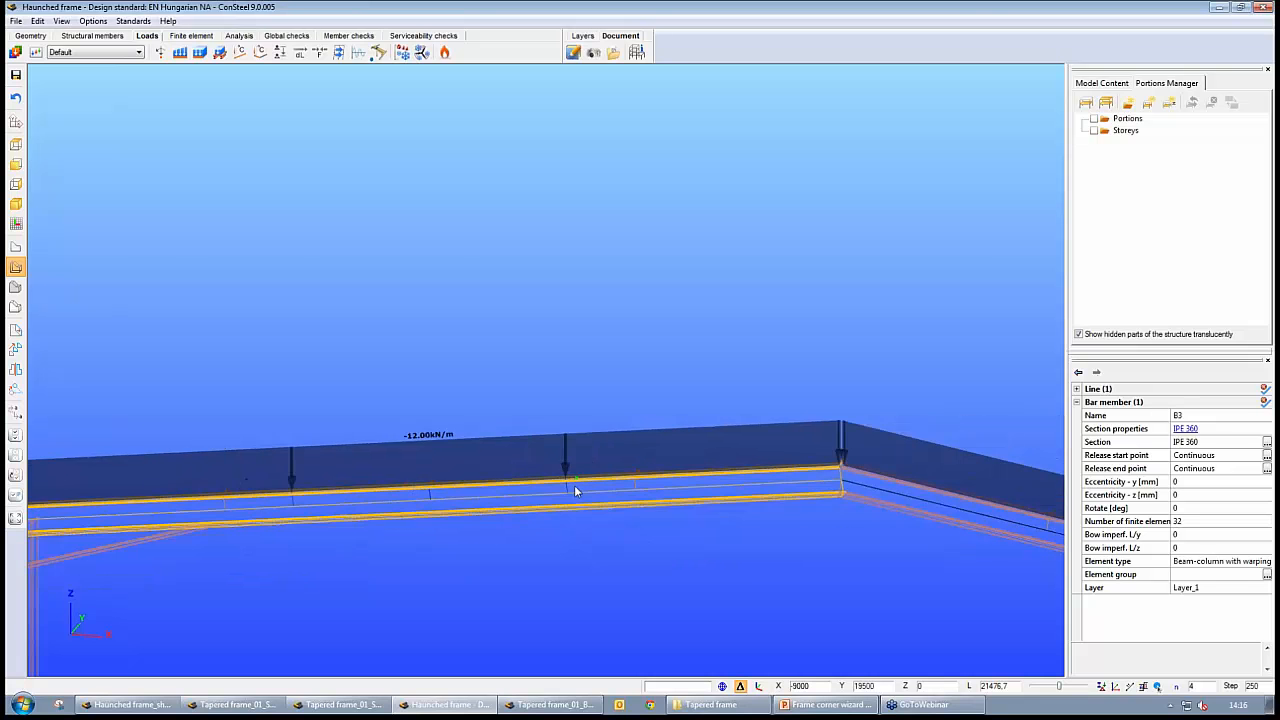
middle_click_drag(616, 574, 611, 522)
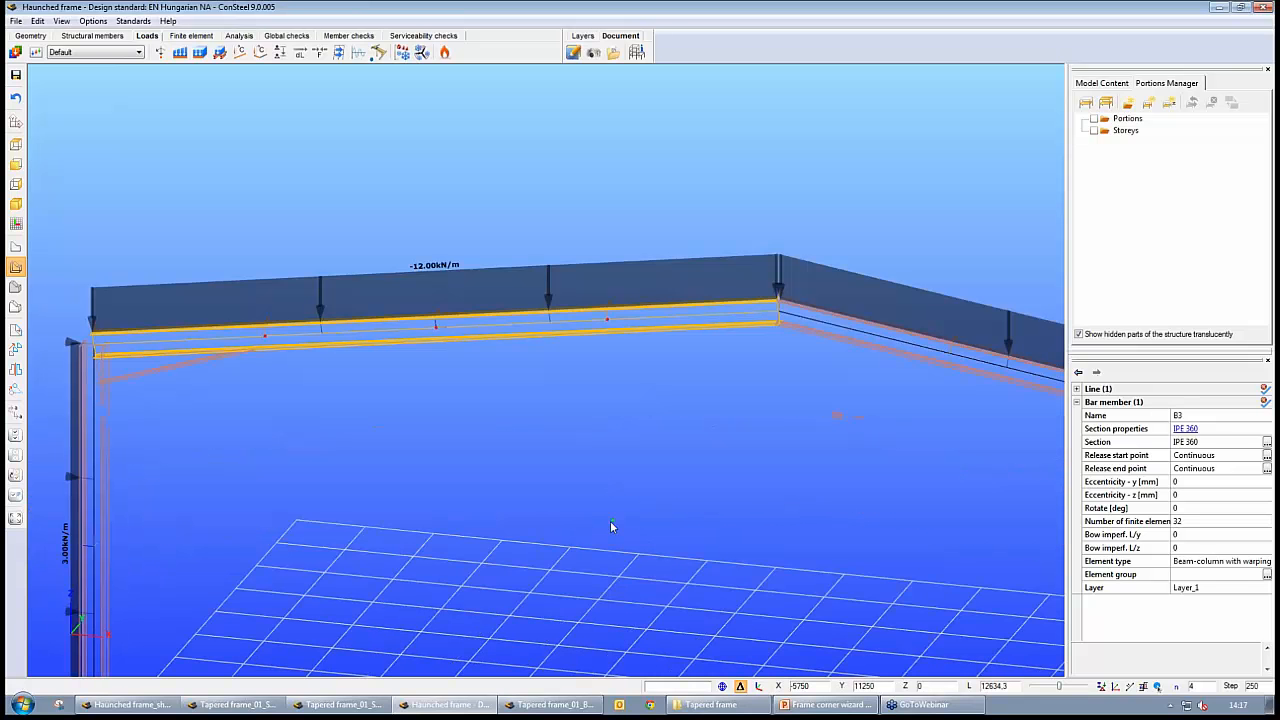
key("Escape")
Review the loads on the Tapered frame_01_Beam and Tapered frame_01_Shell models
left_click(552, 707)
left_click(552, 707)
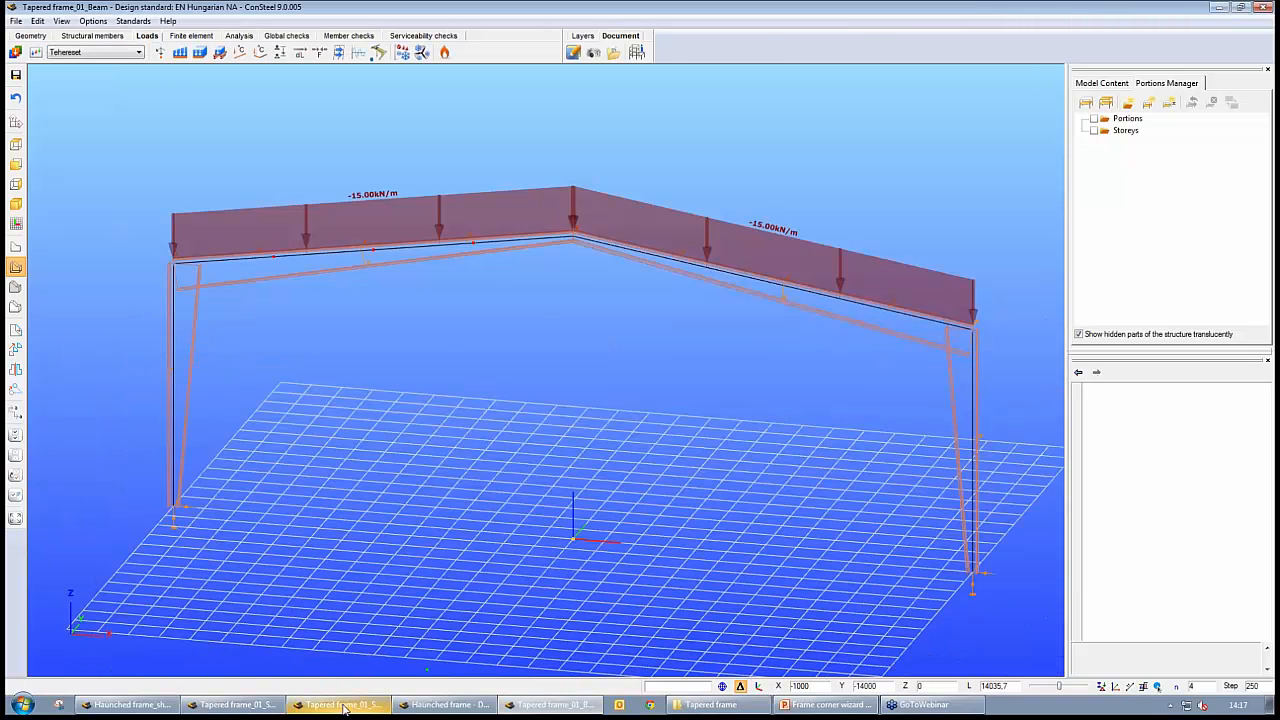
left_click(227, 704)
left_click(228, 707)
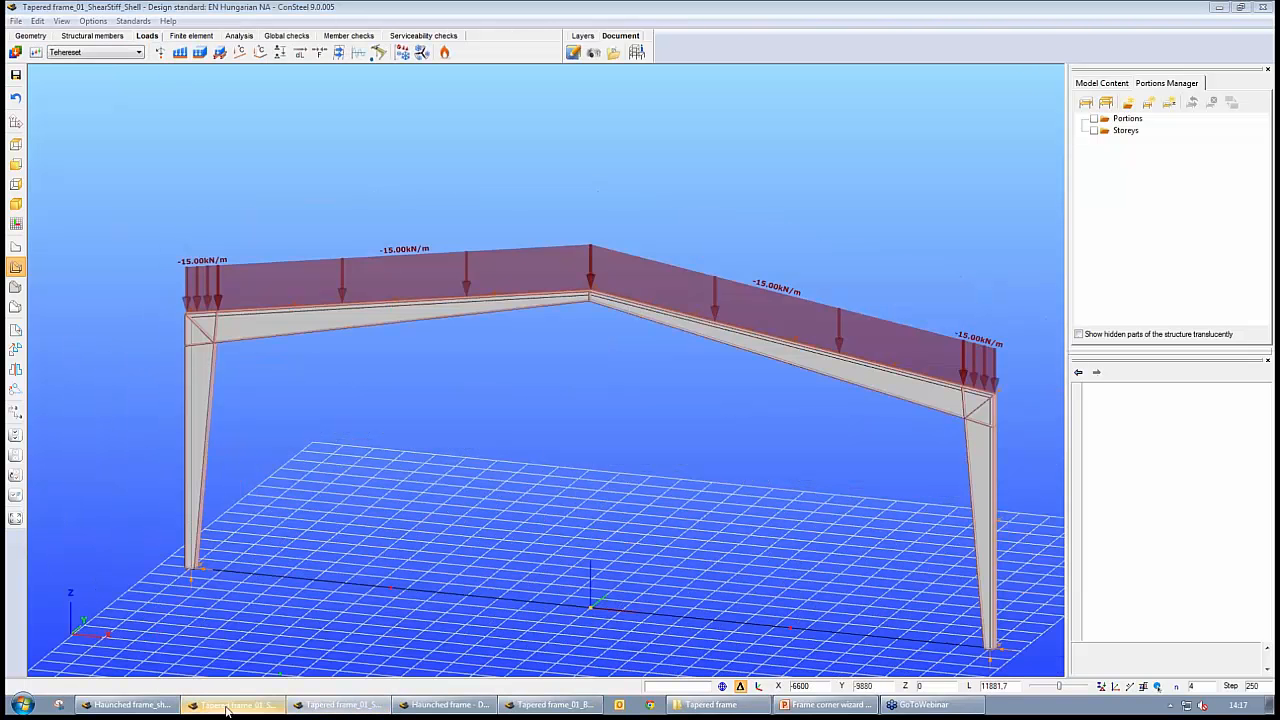
left_click(147, 36)
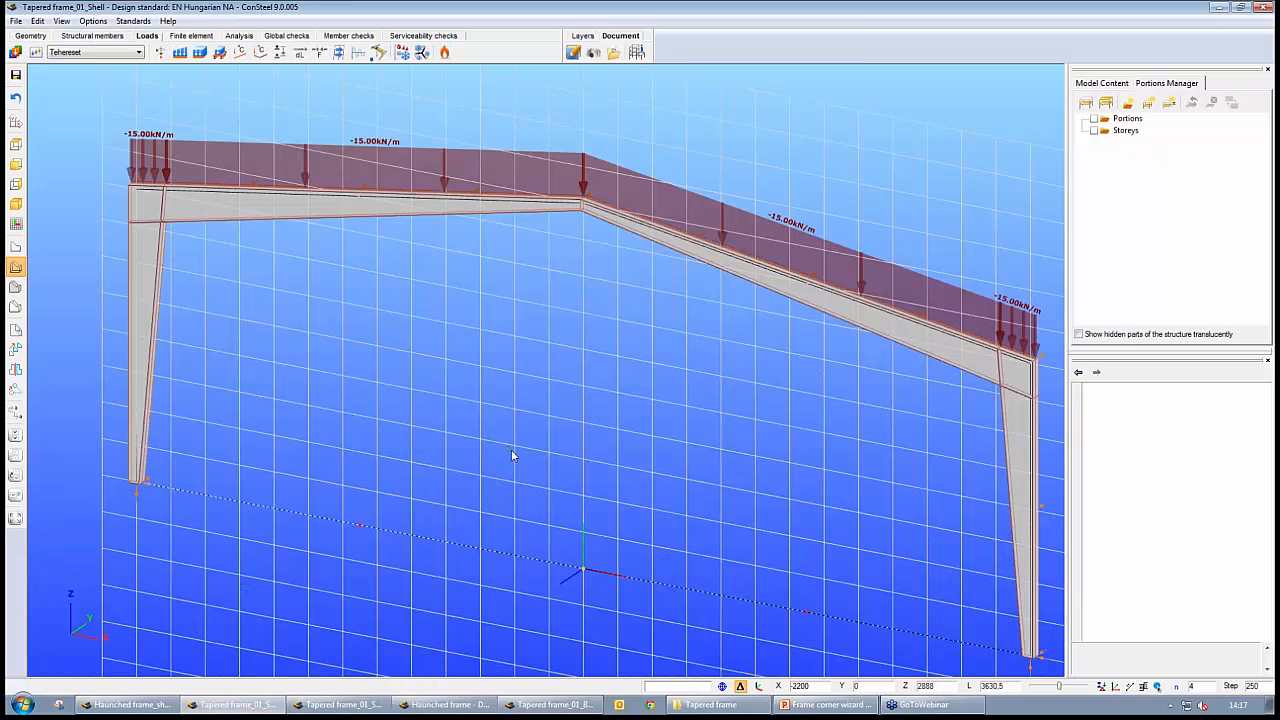
scroll(508, 451, "down", 2)
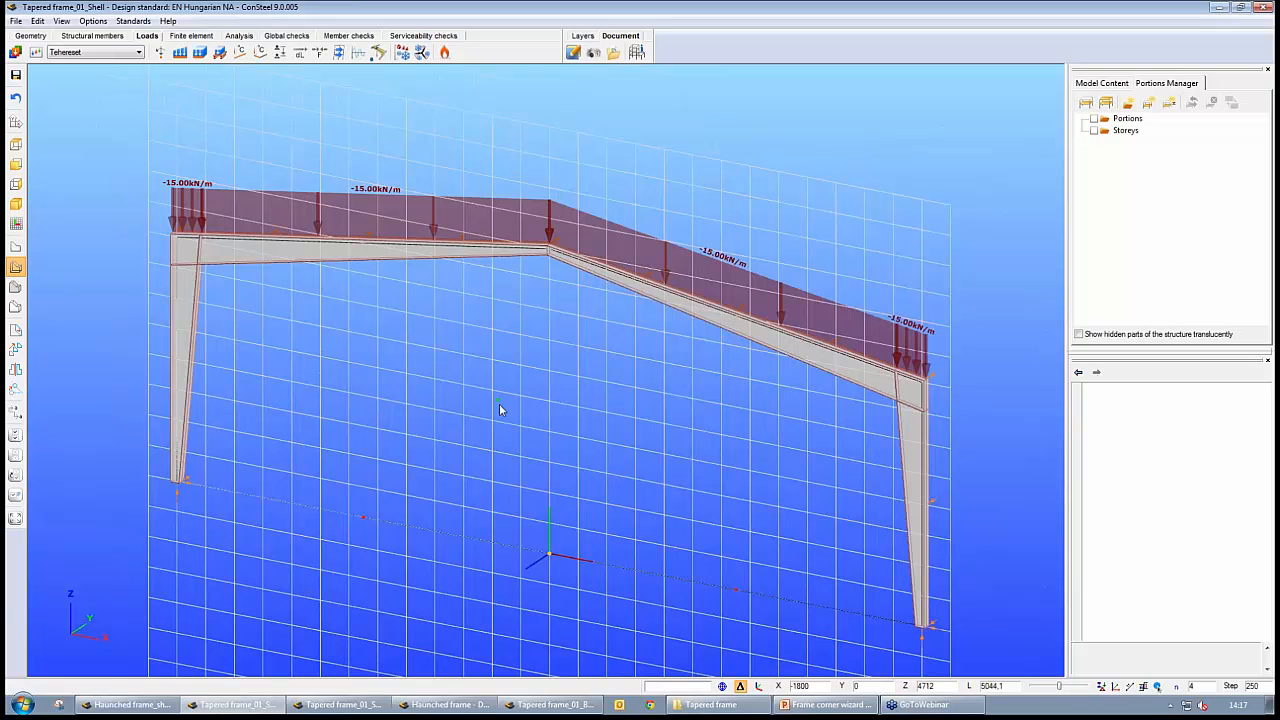
middle_click_drag(483, 467, 493, 457)
Switch to Haunched frame_shell_stiff, show its first-order deformation results and hide the finite element mesh
left_click(116, 706)
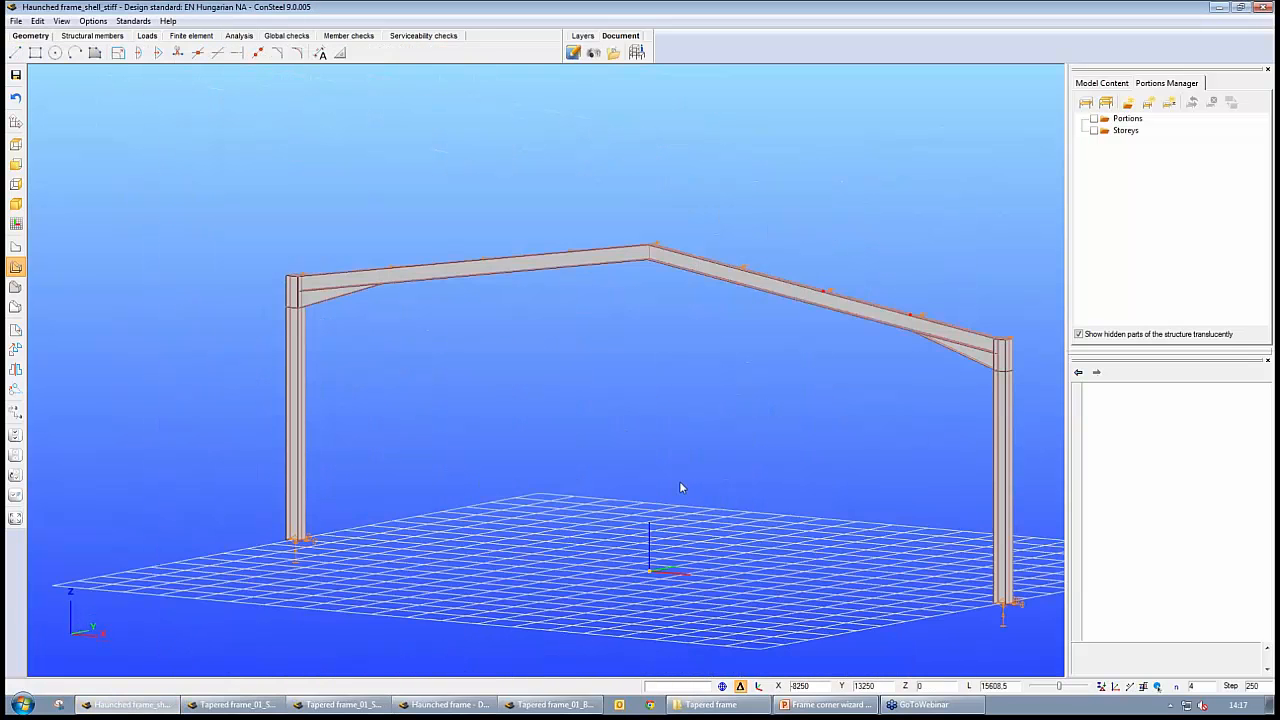
middle_click_drag(669, 449, 634, 449)
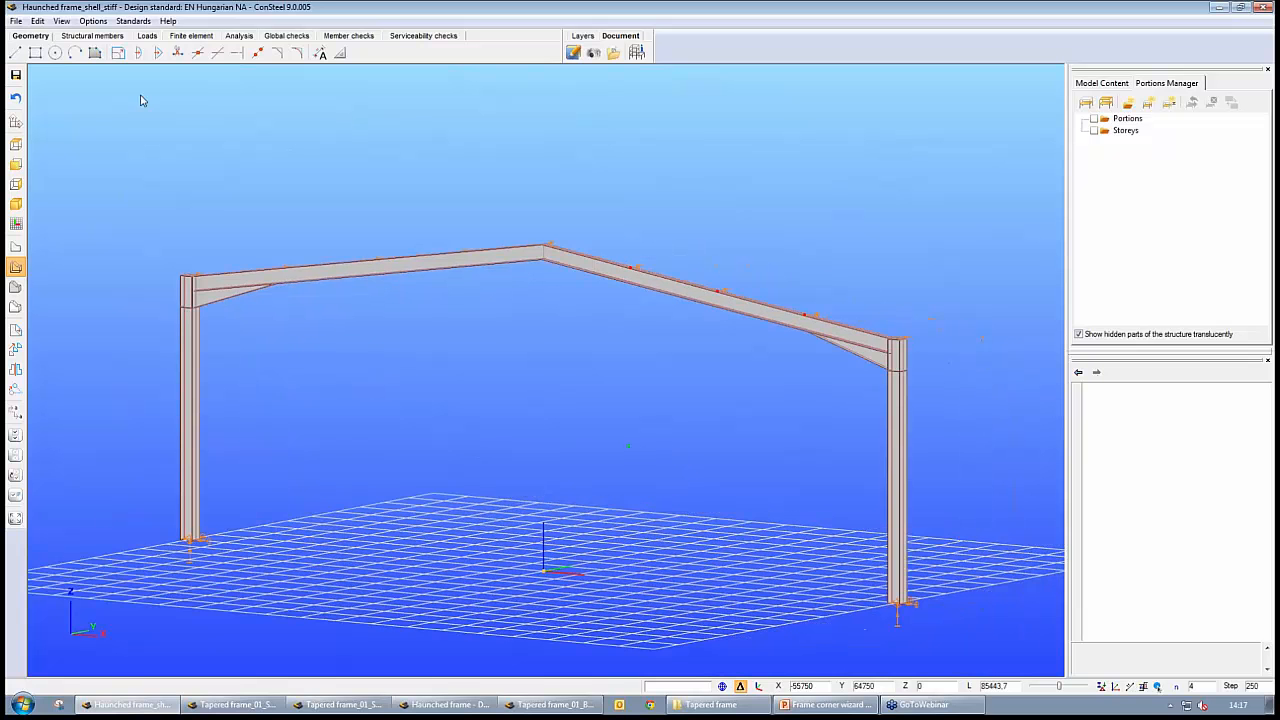
left_click(239, 36)
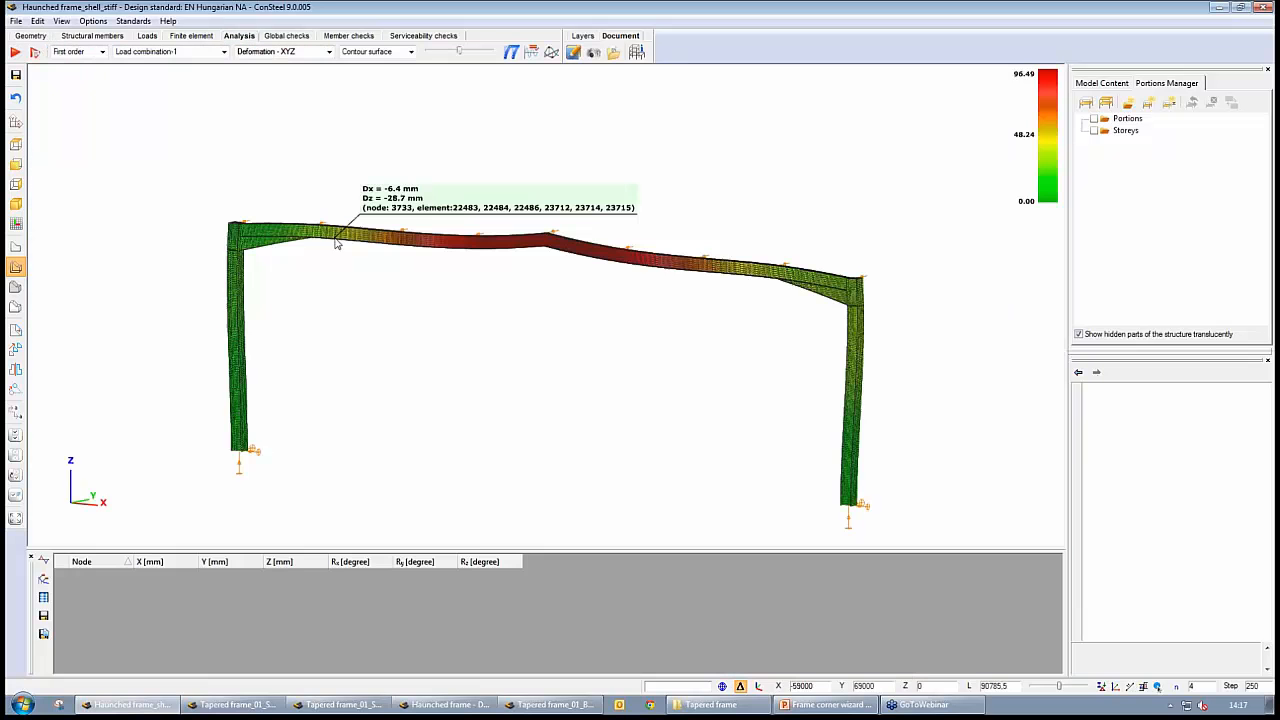
left_click(1102, 686)
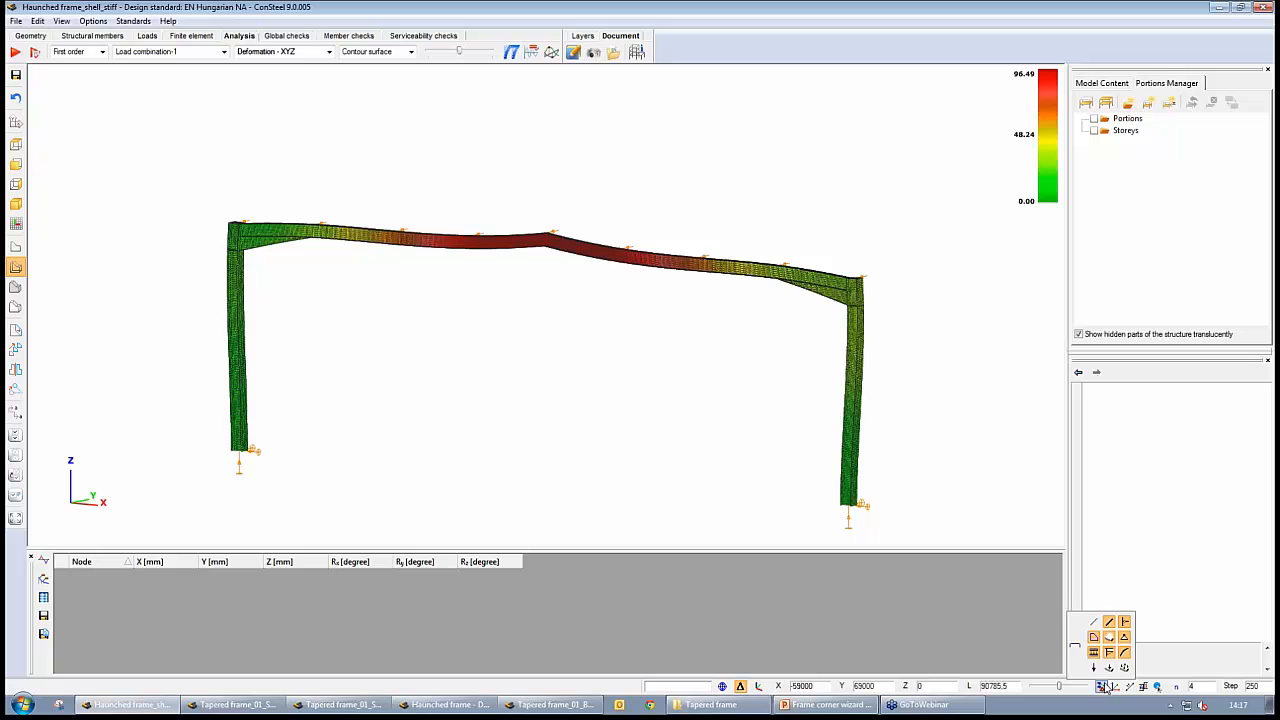
left_click(1095, 637)
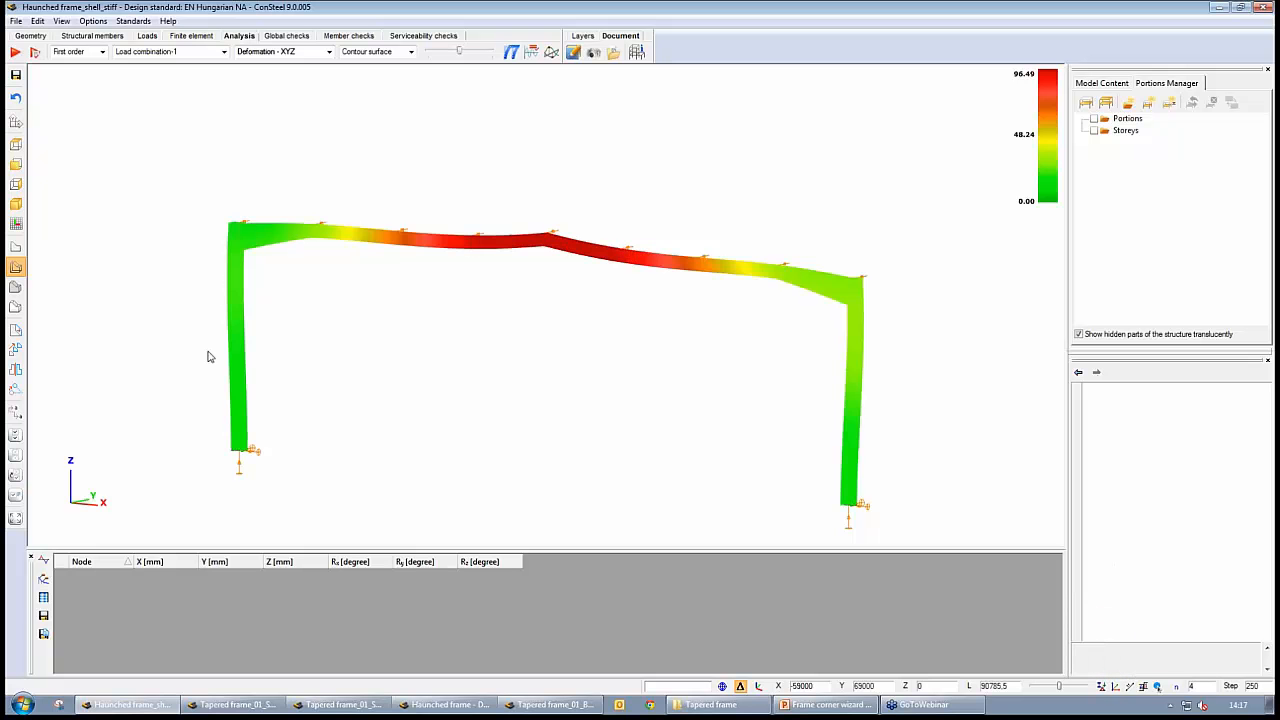
Show the deformed haunched shell frame in solid view with plate edges and increase the deformation scale
left_click(17, 308)
mouse_move(472, 338)
middle_mouse_down()
mouse_move(408, 338)
mouse_move(560, 368)
mouse_move(642, 418)
middle_mouse_up()
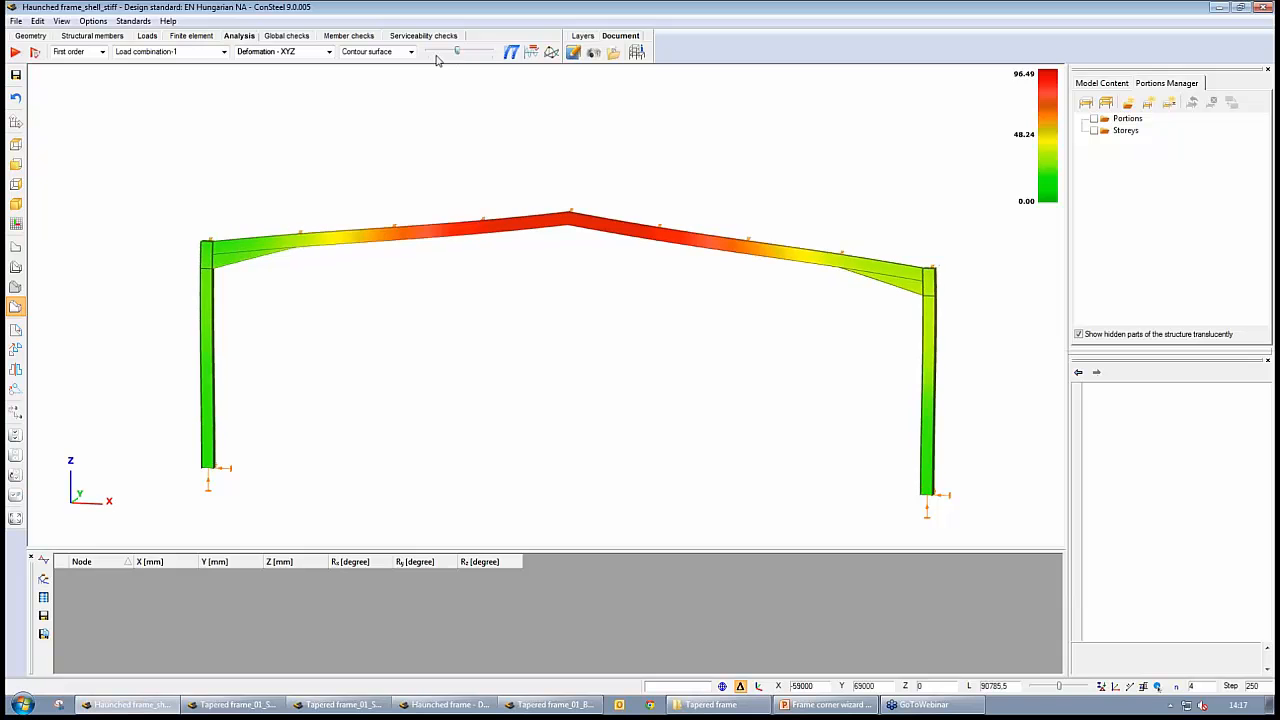
left_click_drag(456, 53, 468, 56)
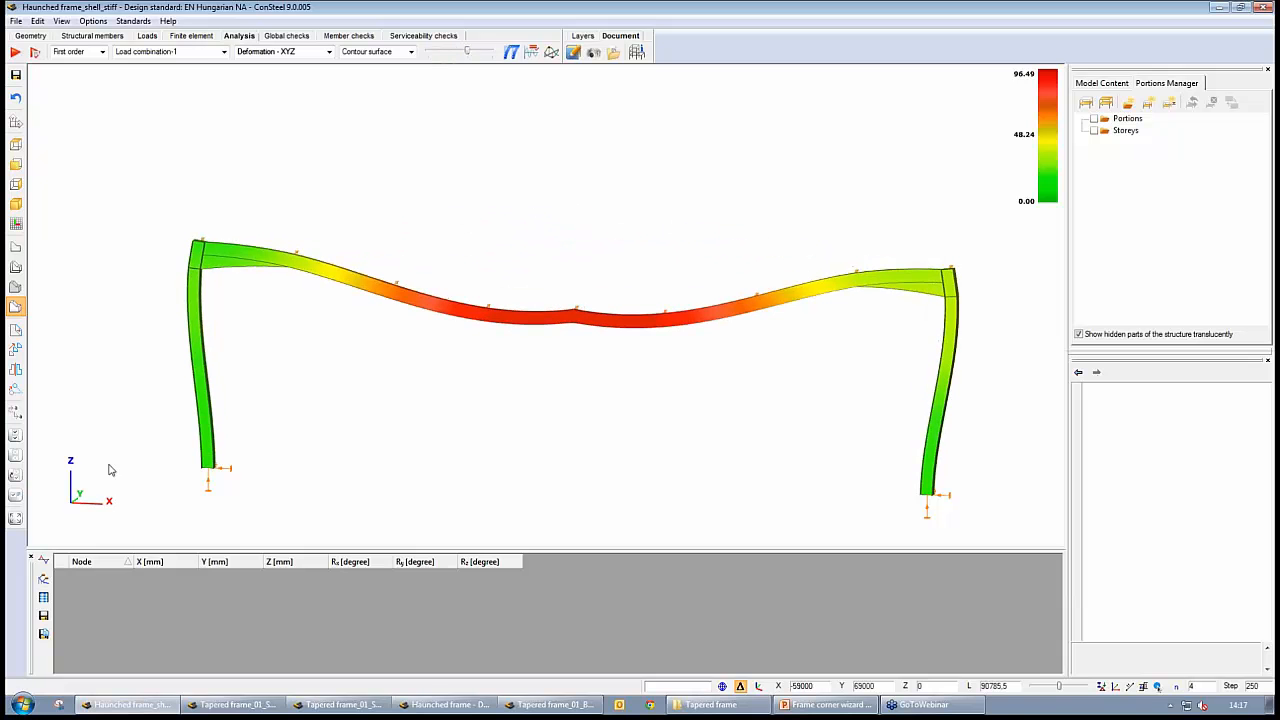
List all nodal deformation values, sort them by Z displacement and locate the node with the largest downward deflection at the ridge
left_click(43, 614)
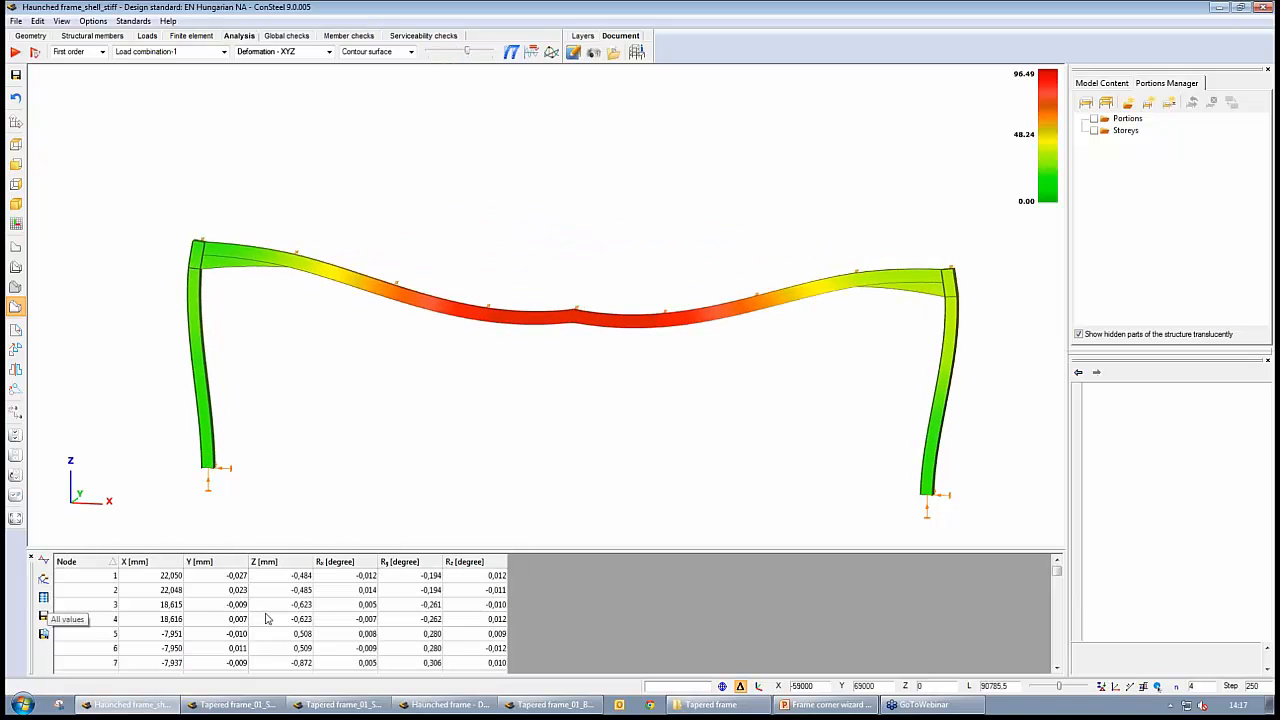
left_click(300, 561)
left_click(301, 561)
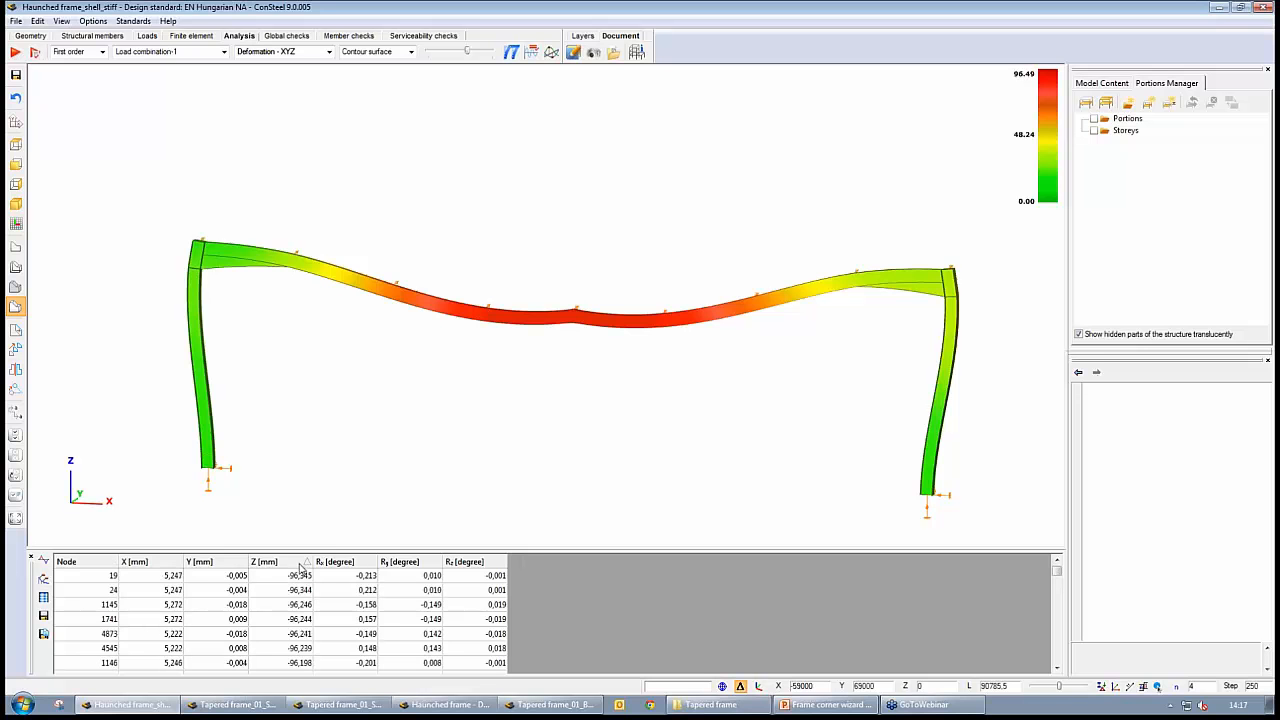
left_click(302, 574)
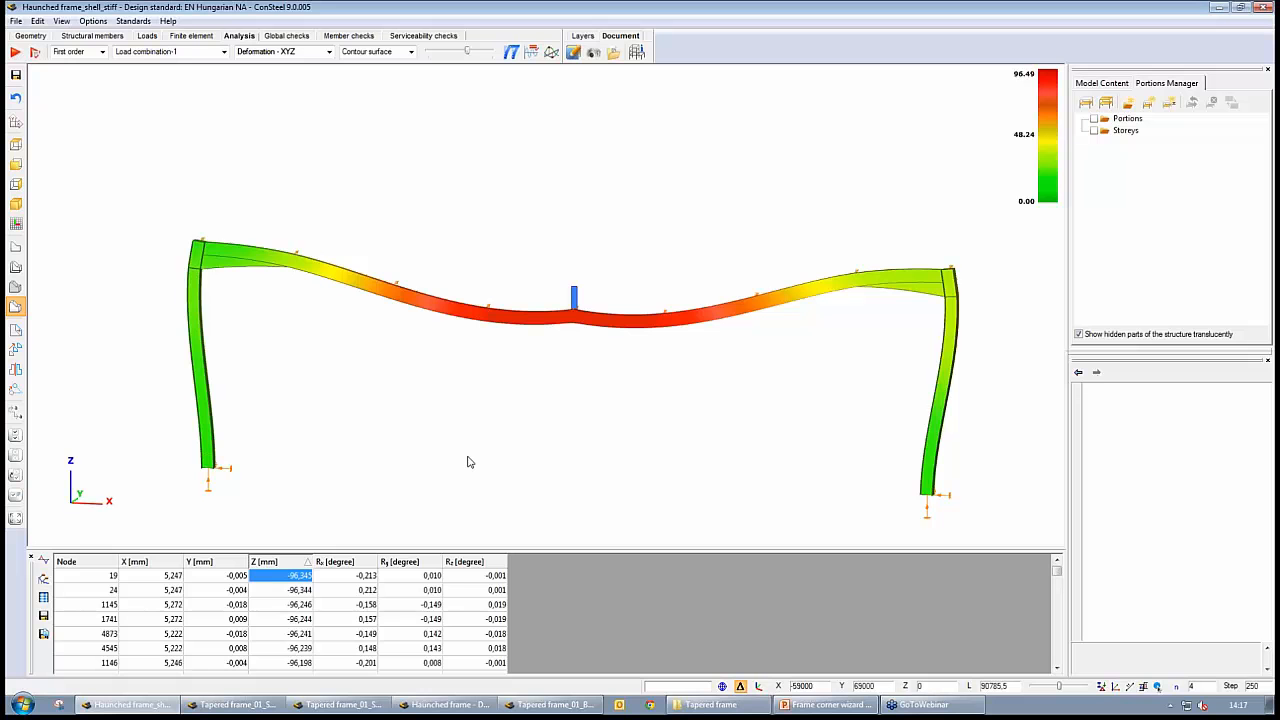
mouse_move(578, 325)
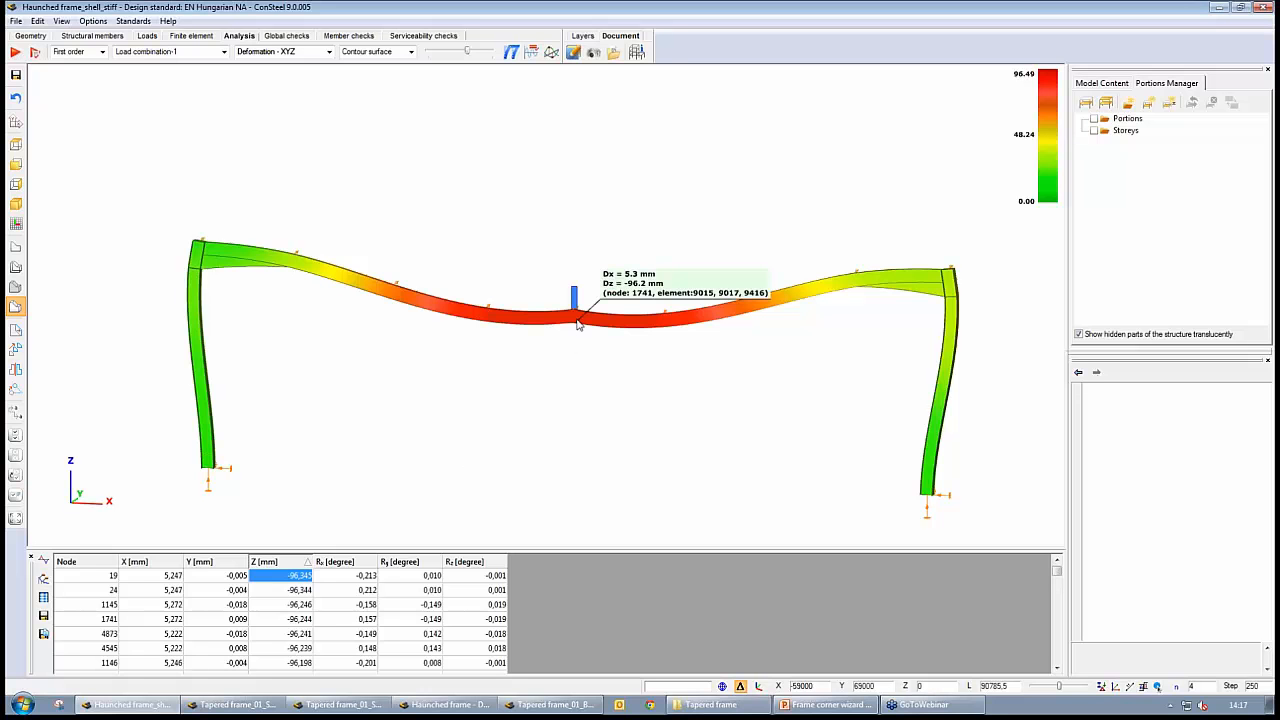
Switch to the Haunched frame beam model and show its first-order deformation of the whole frame in solid view
left_click(435, 705)
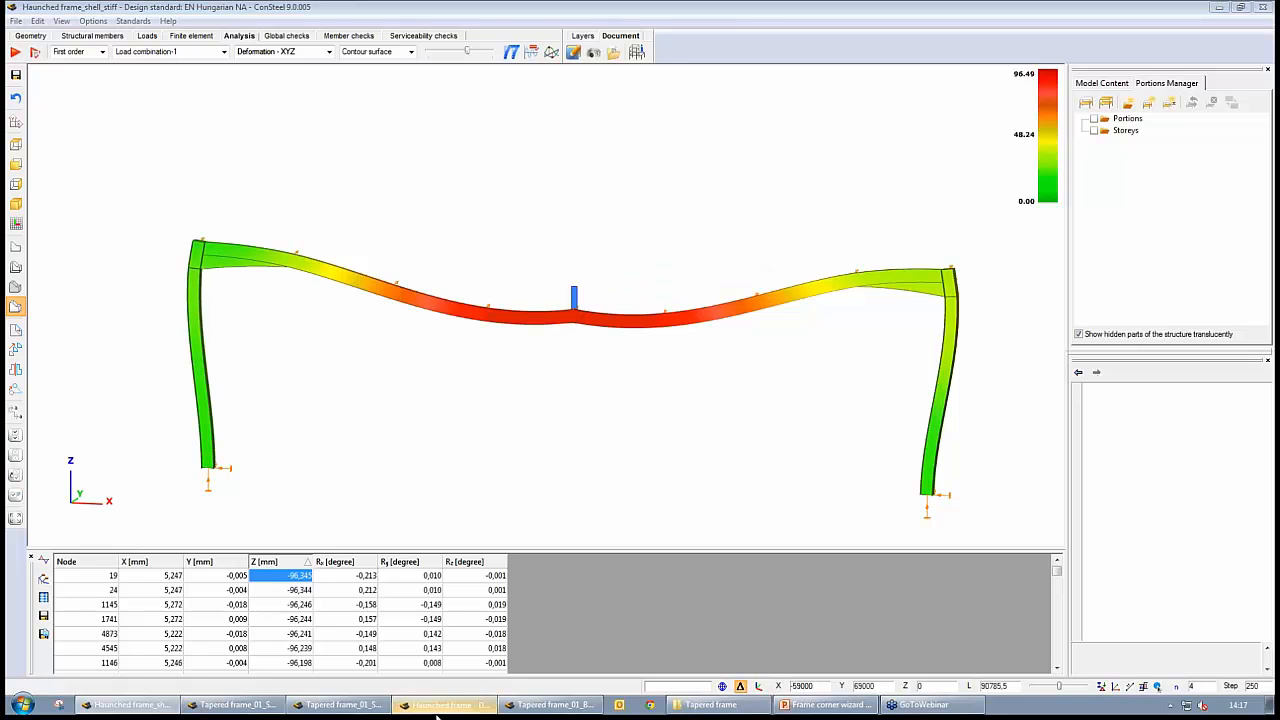
left_click(239, 36)
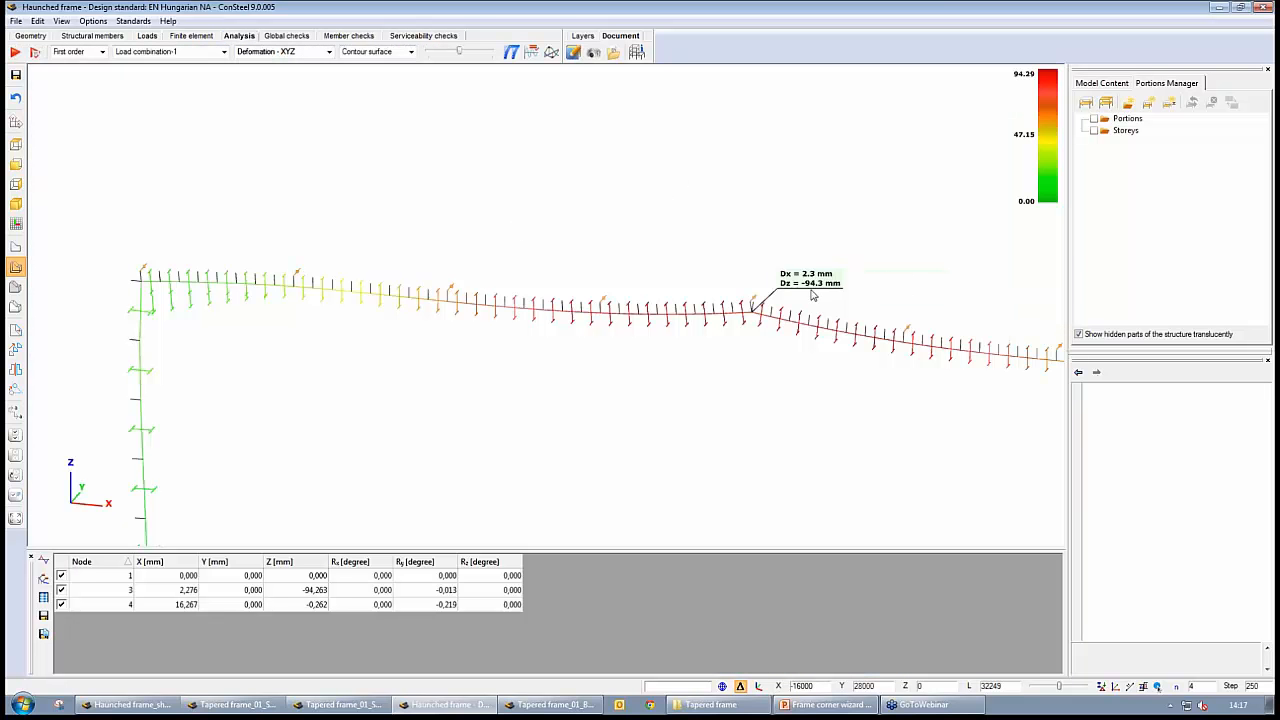
left_click(15, 306)
middle_click_drag(512, 395, 449, 335)
scroll(469, 367, "down", 3)
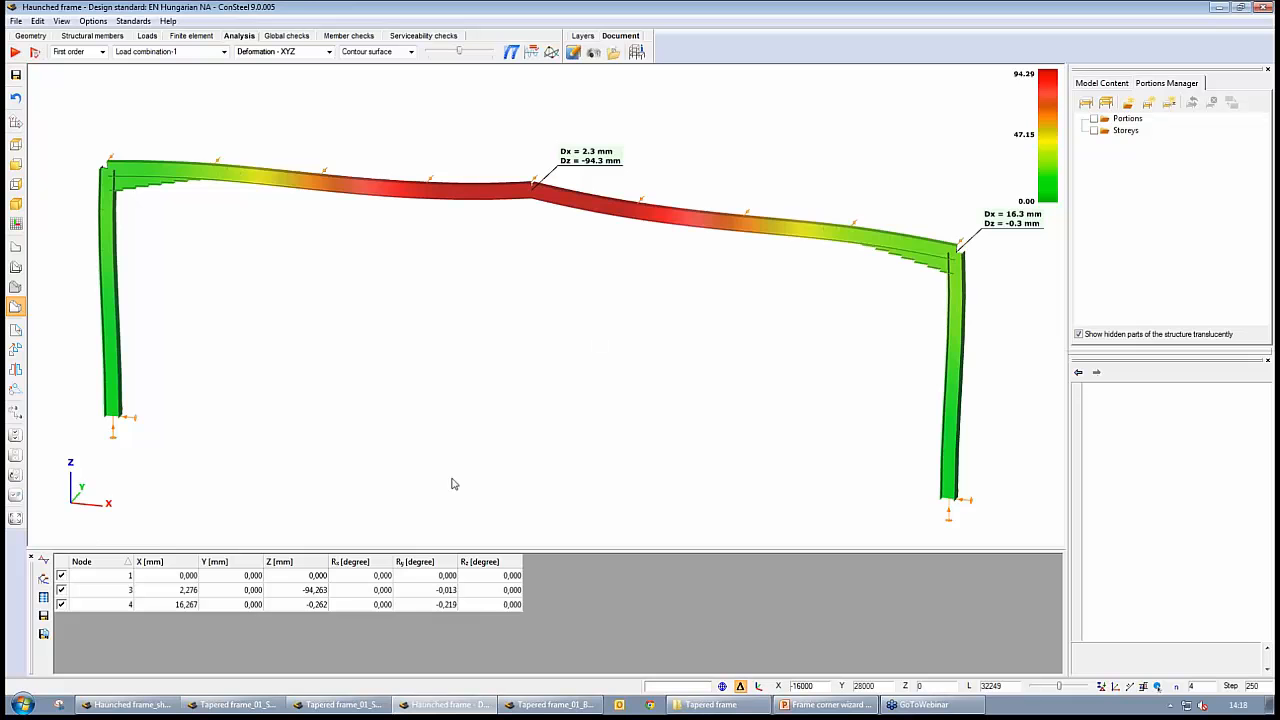
Return to Haunched frame_shell_stiff and examine the deformed left haunched corner up close with a larger deformation scale
left_click(132, 704)
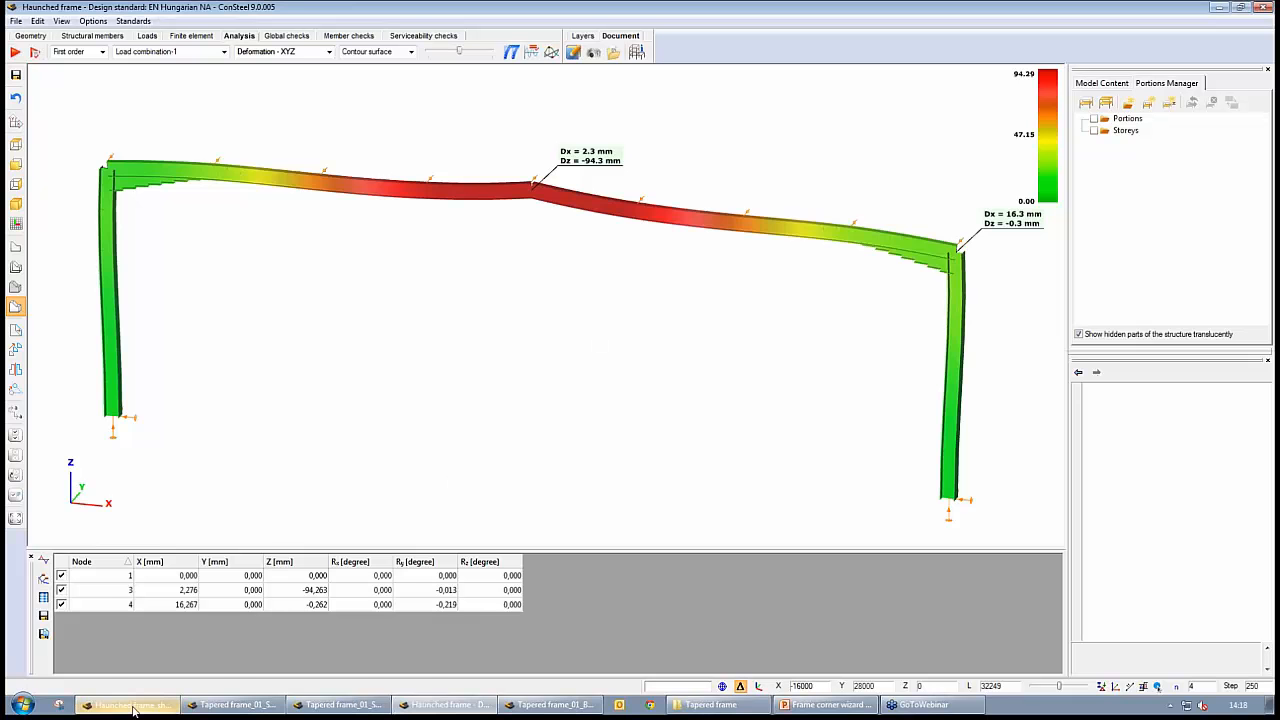
scroll(500, 424, "up", 5)
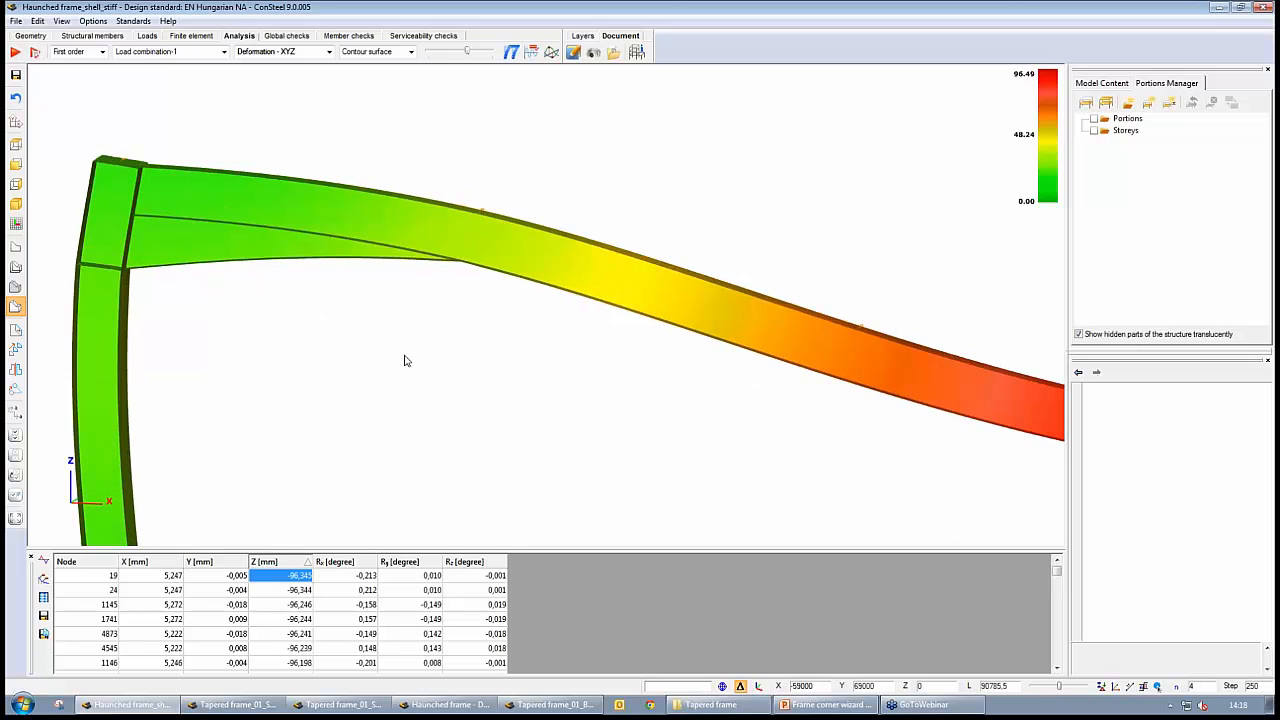
mouse_move(404, 355)
middle_mouse_down()
mouse_move(333, 311)
mouse_move(399, 349)
middle_mouse_up()
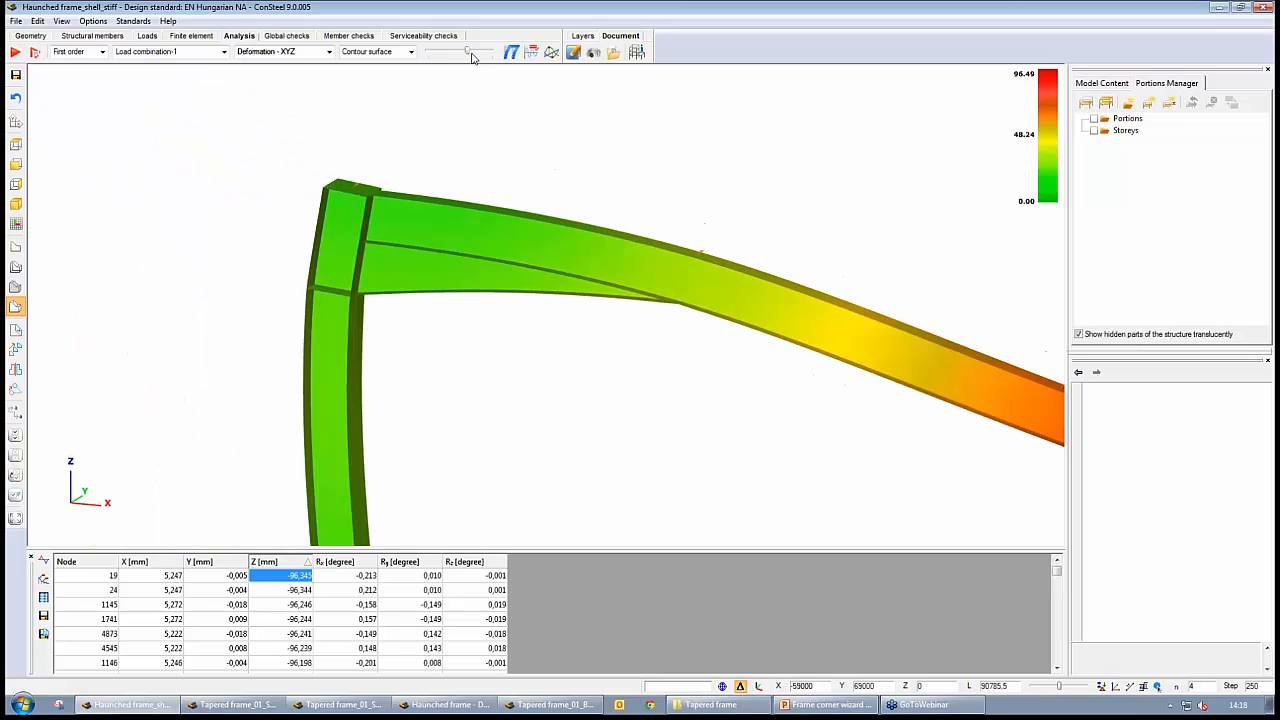
mouse_move(470, 54)
left_mouse_down()
mouse_move(442, 56)
mouse_move(477, 68)
left_mouse_up()
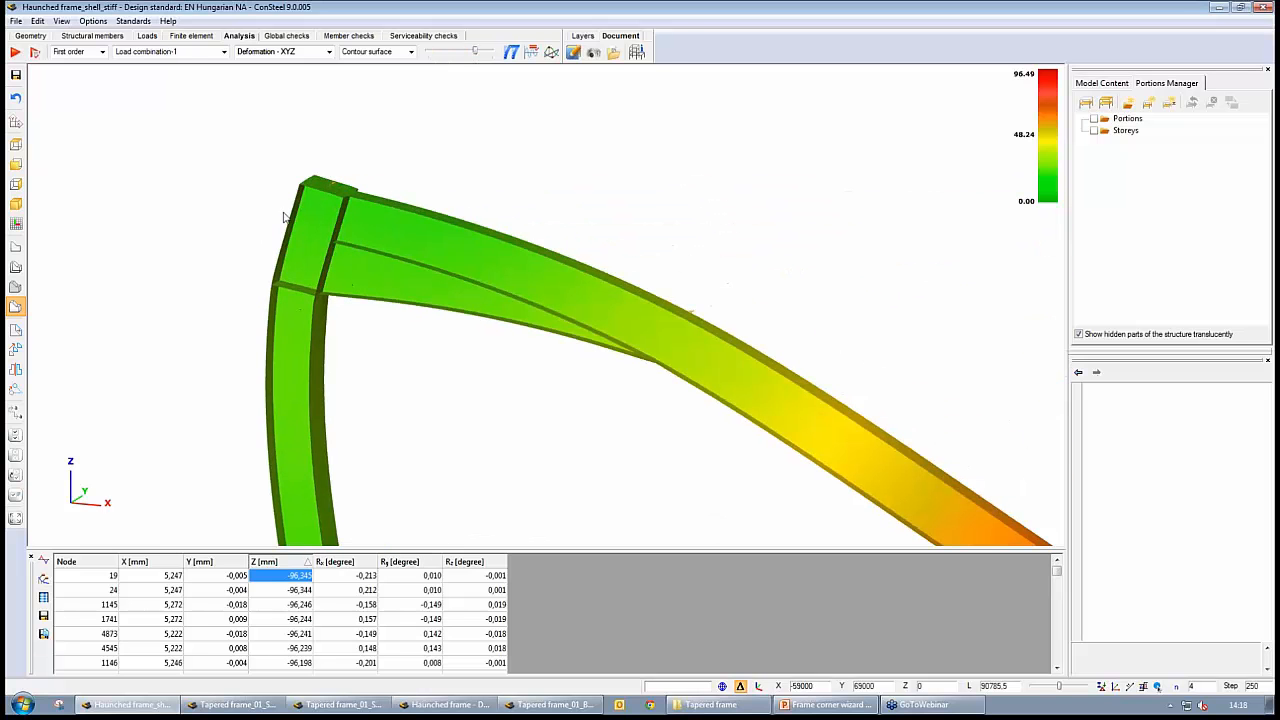
mouse_move(322, 296)
mouse_move(419, 398)
middle_mouse_down()
mouse_move(472, 394)
mouse_move(441, 388)
middle_mouse_up()
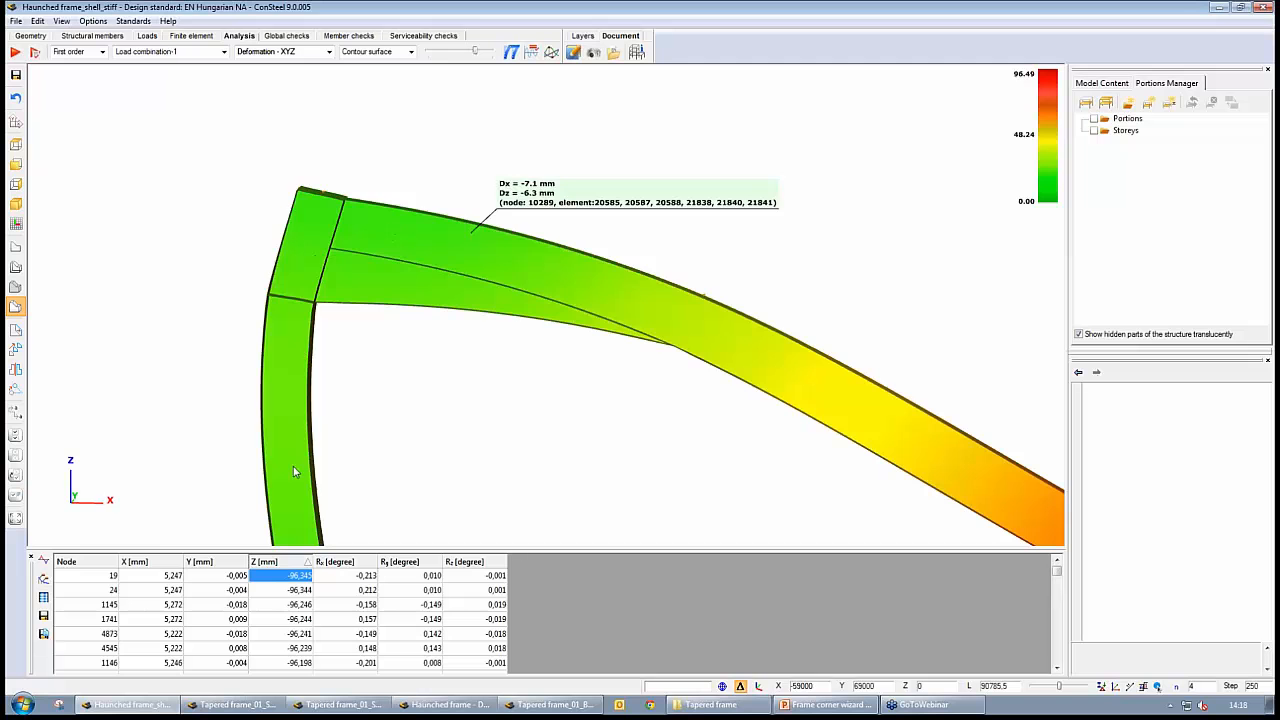
Read the nodal displacements along the left haunch, rafter, column and corner panel of the haunched shell frame
middle_click_drag(717, 449, 762, 303)
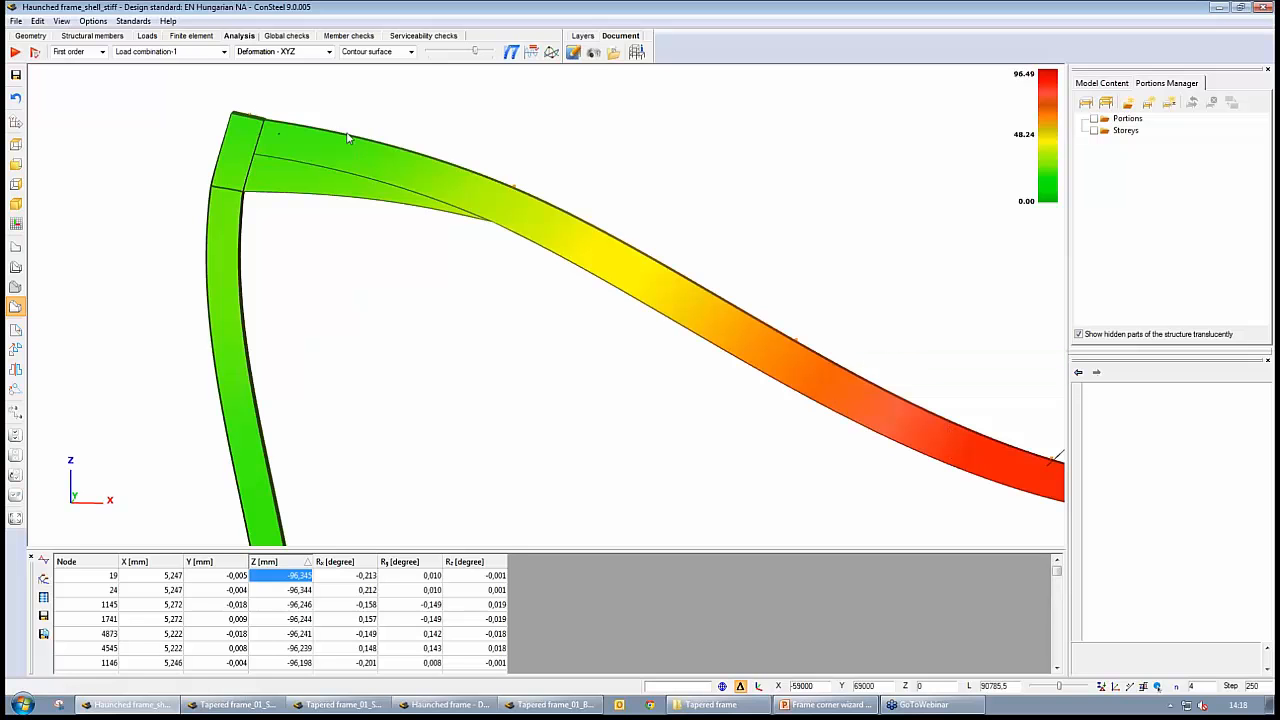
mouse_move(281, 145)
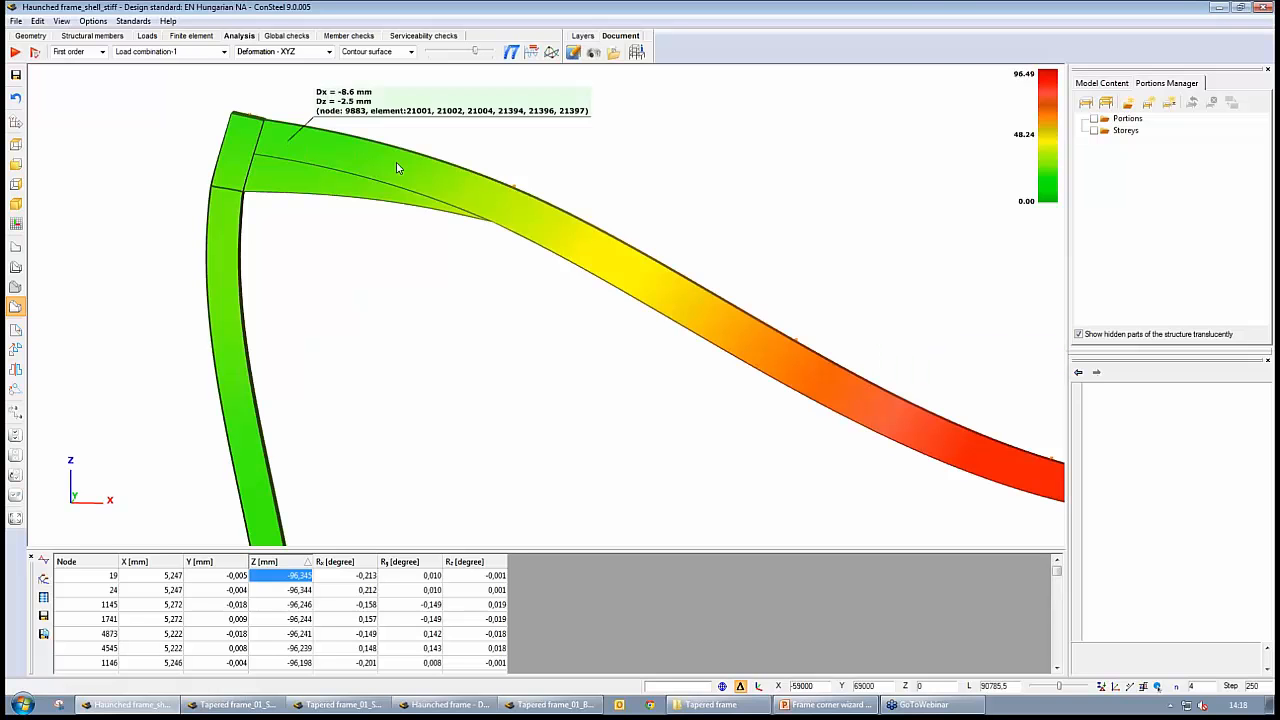
mouse_move(645, 298)
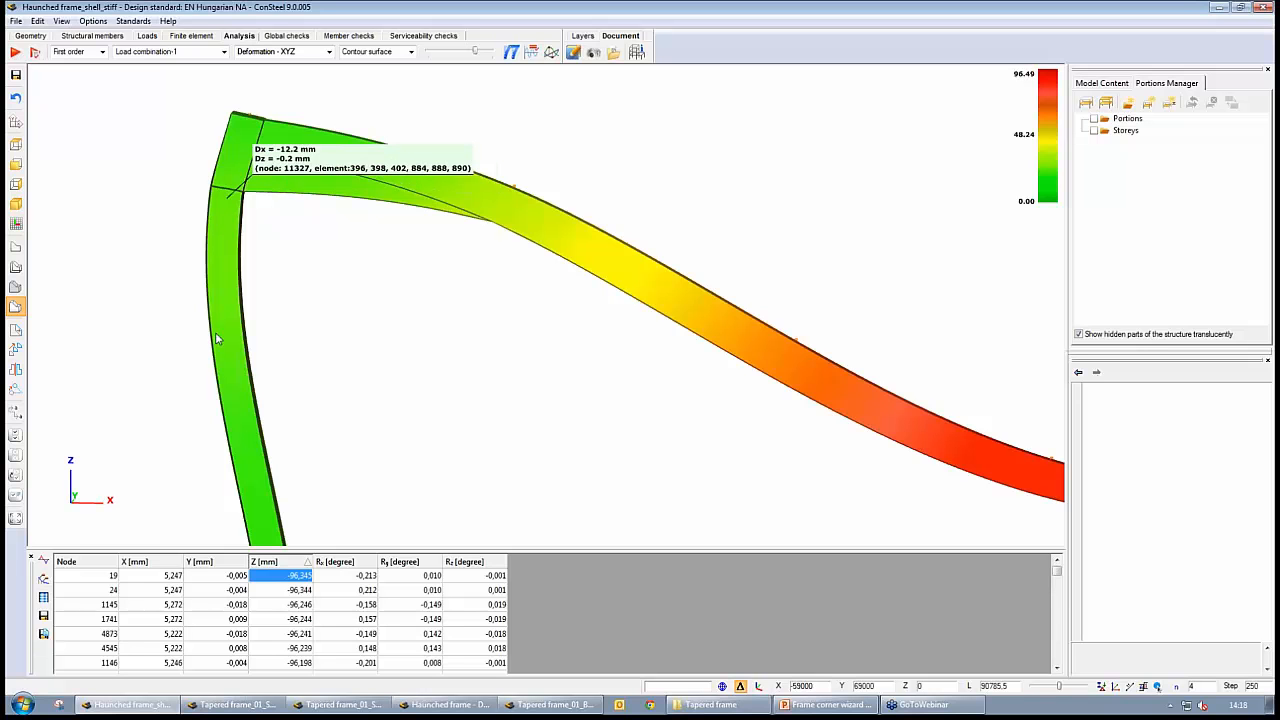
mouse_move(267, 462)
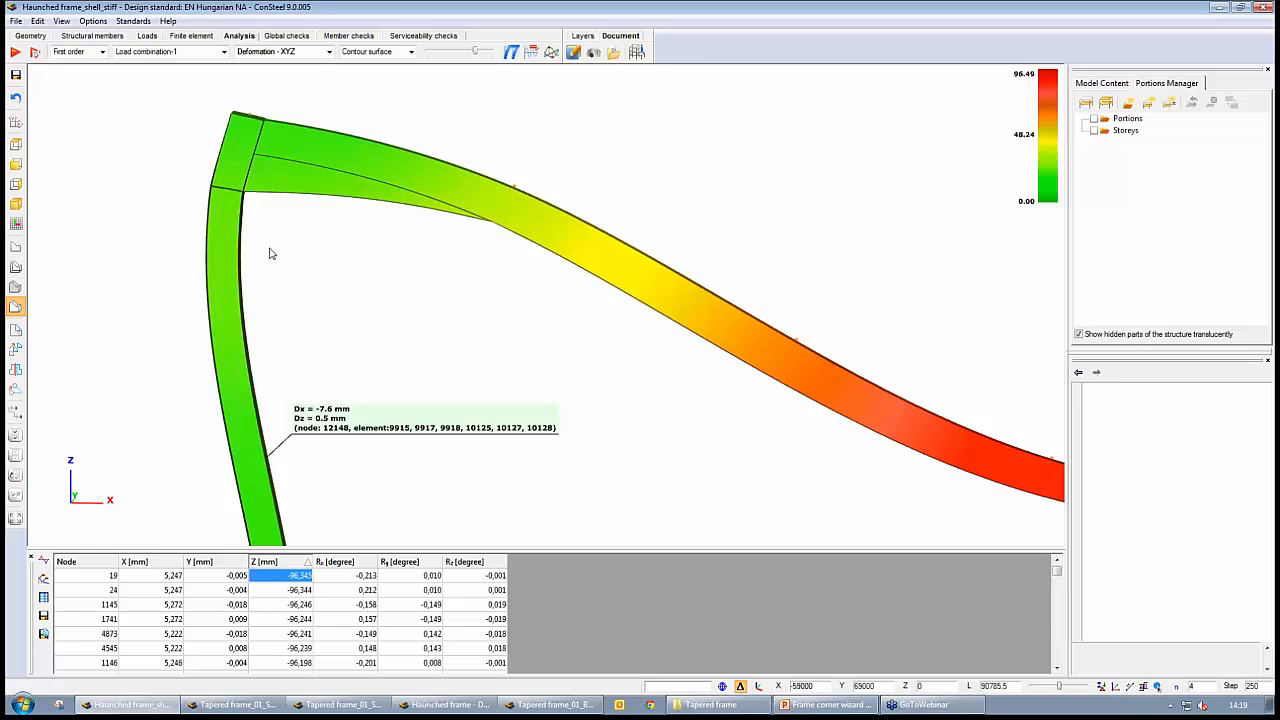
mouse_move(208, 191)
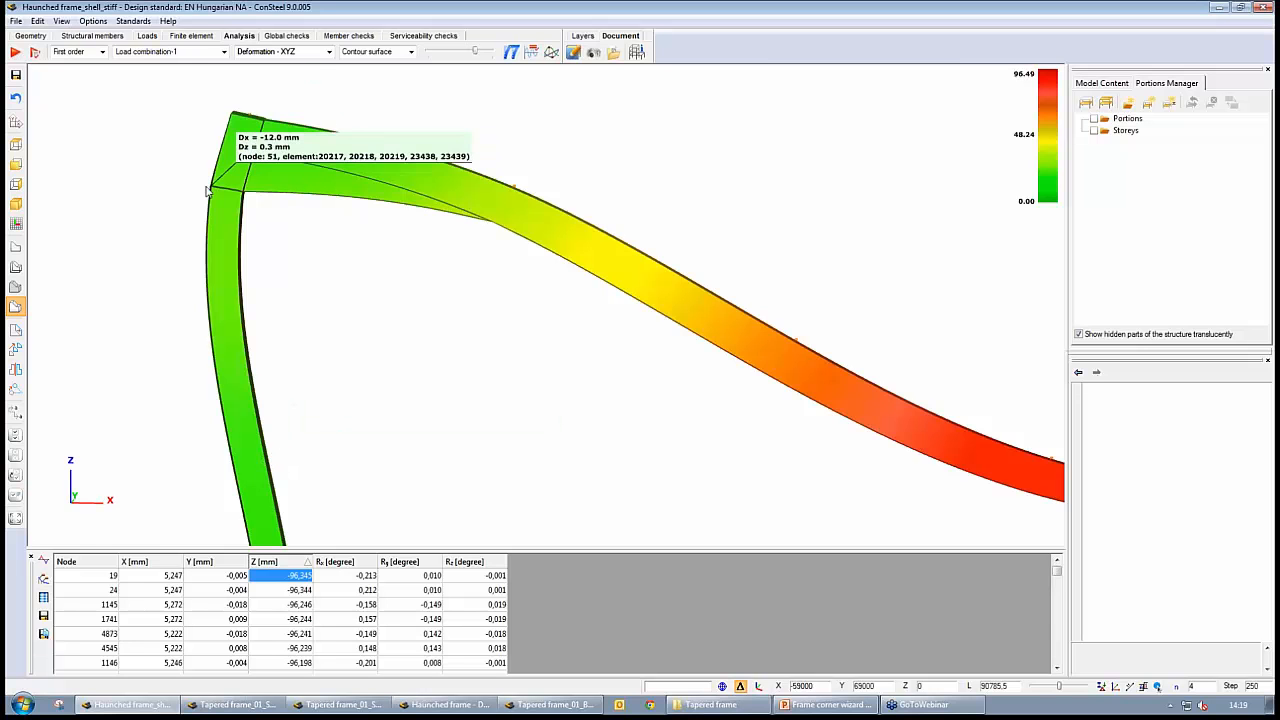
mouse_move(231, 118)
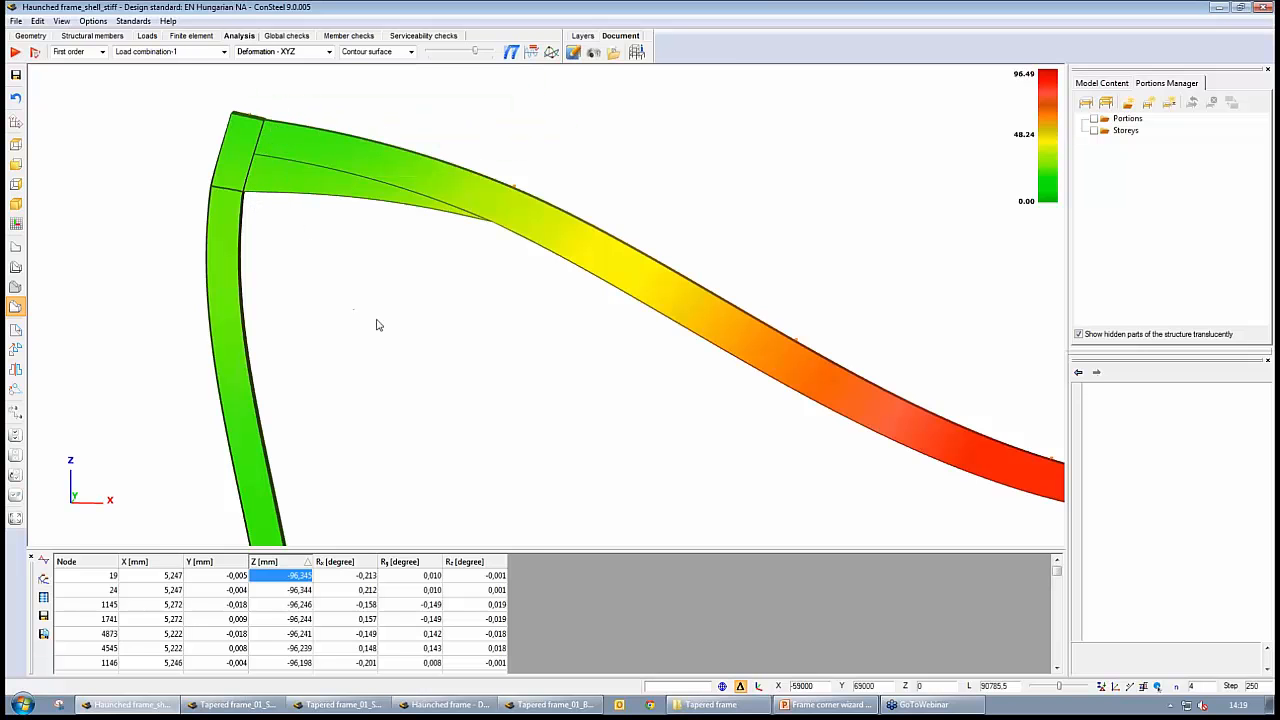
Examine the left corner panel up close, reading nodal displacements at its stiffeners, flanges and haunch bottom flange
middle_click_drag(357, 293, 380, 306, "alt")
middle_click_drag(258, 183, 297, 266)
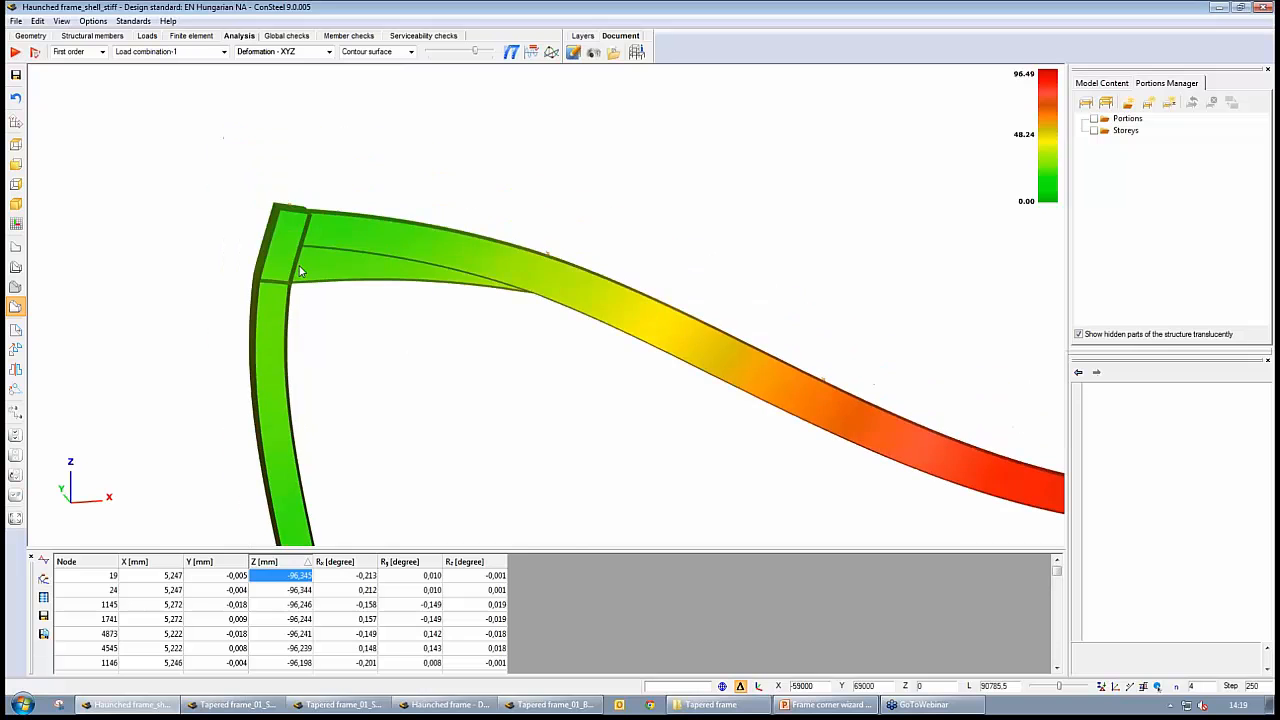
scroll(295, 261, "up", 2)
scroll(295, 261, "up", 1)
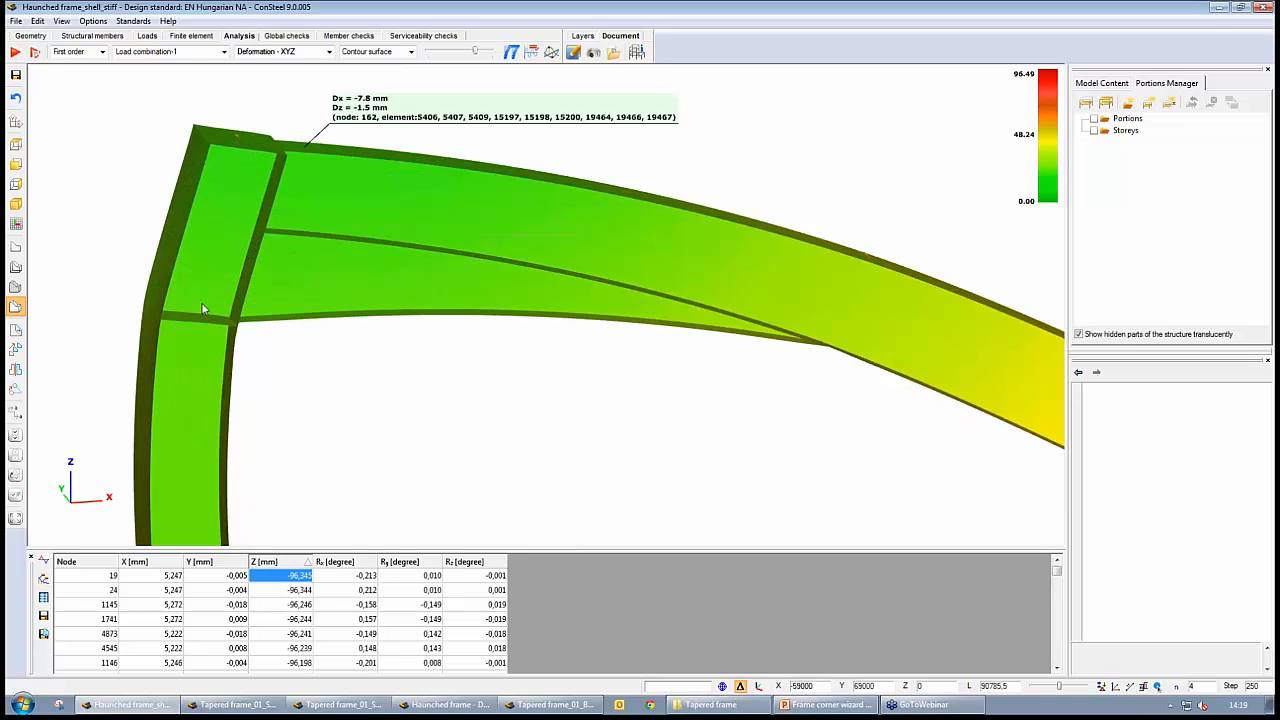
mouse_move(211, 307)
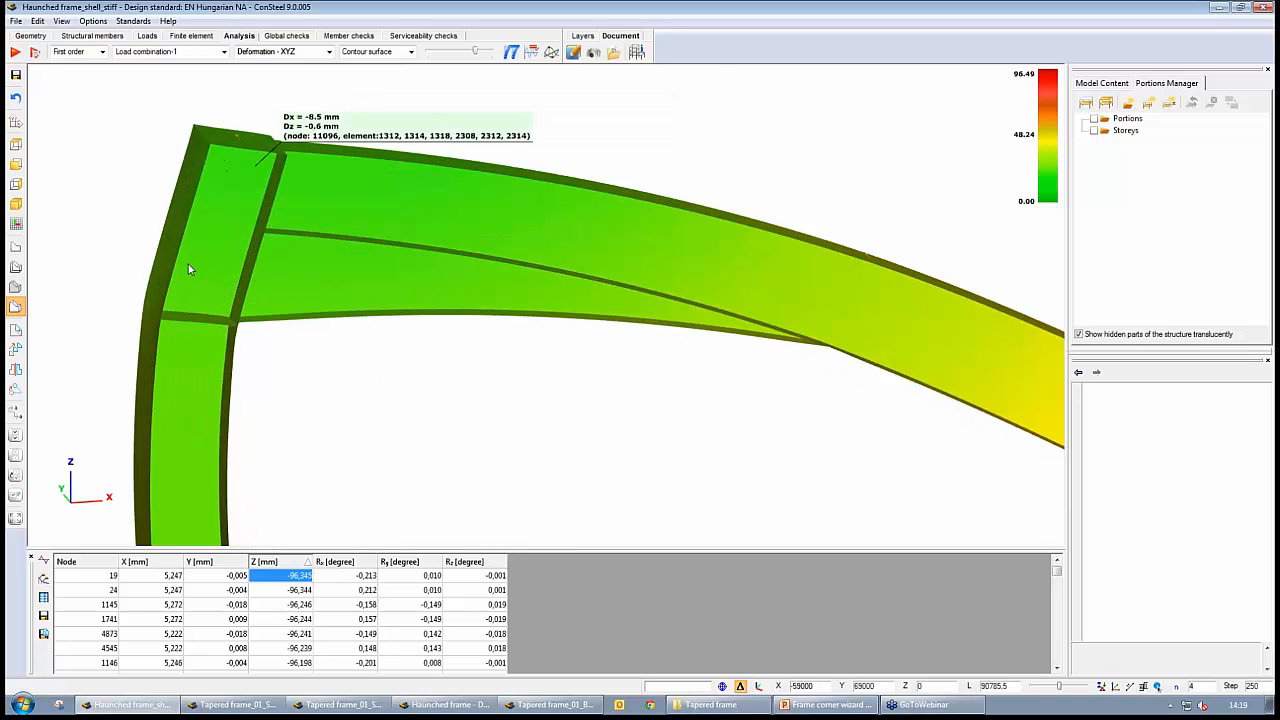
mouse_move(165, 251)
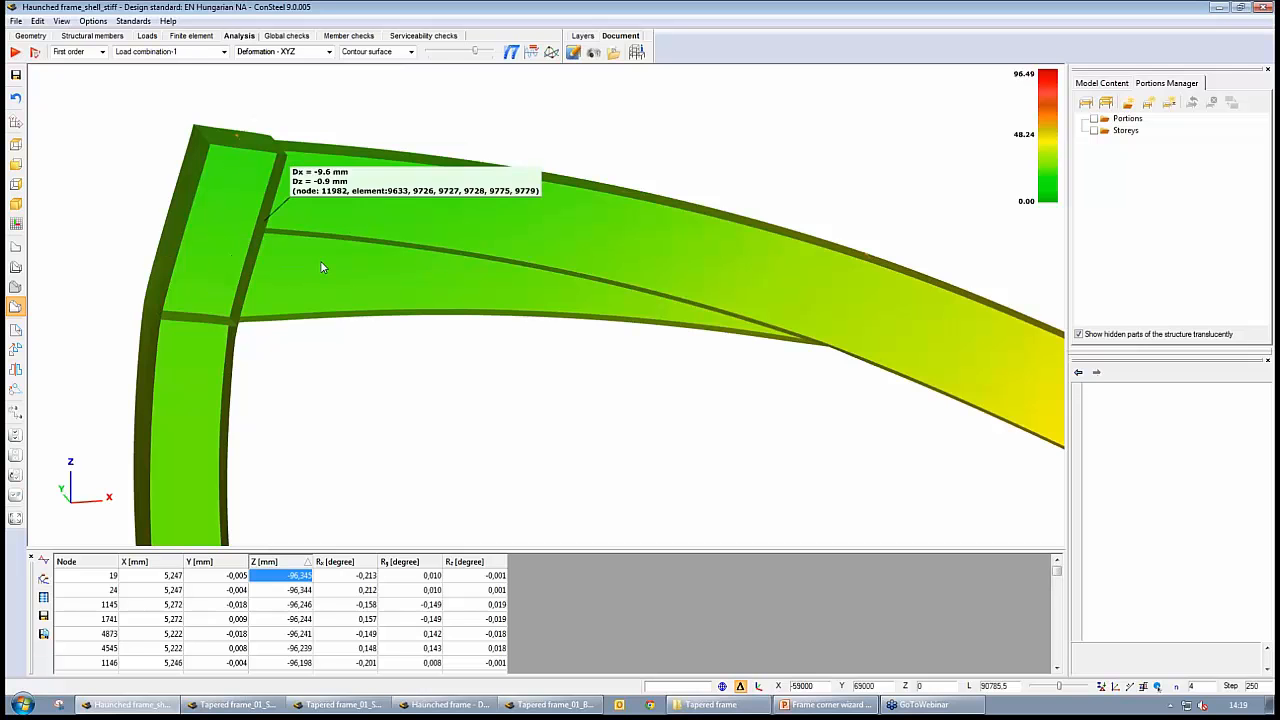
mouse_move(338, 337)
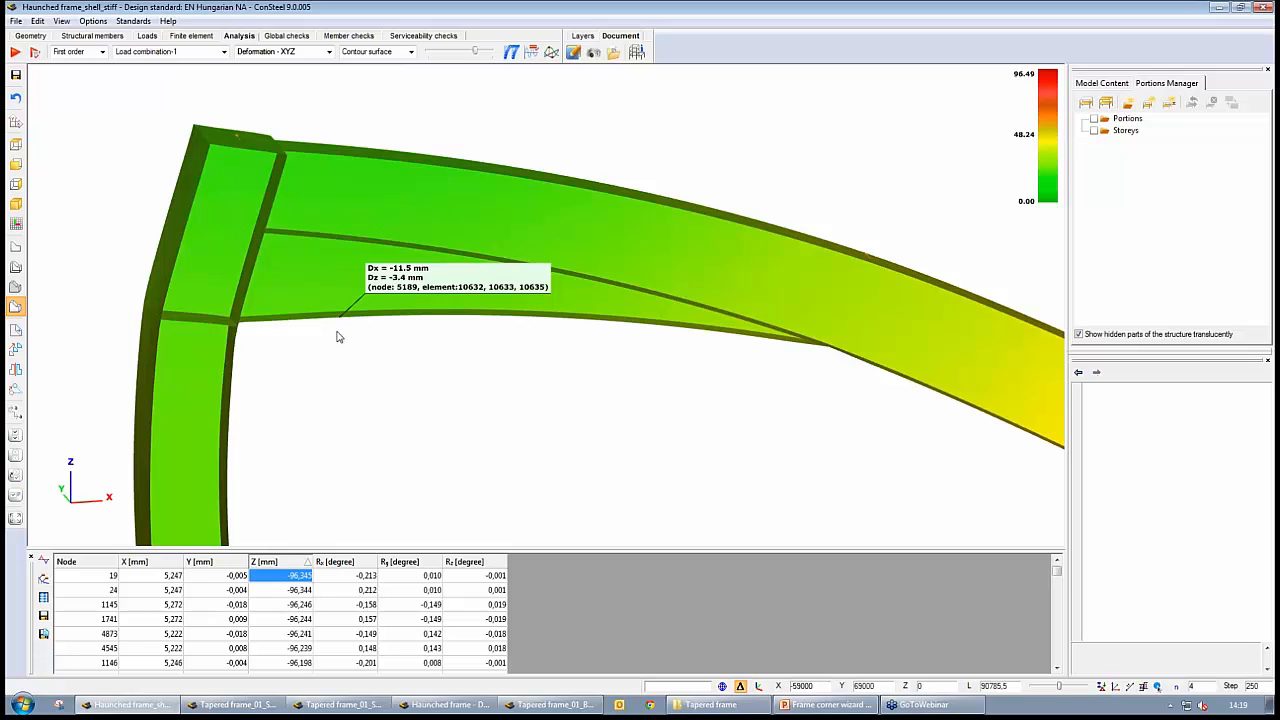
Inspect the deformed shape at the opposite haunched corner and along the rafter of the shell frame
scroll(549, 380, "down", 3)
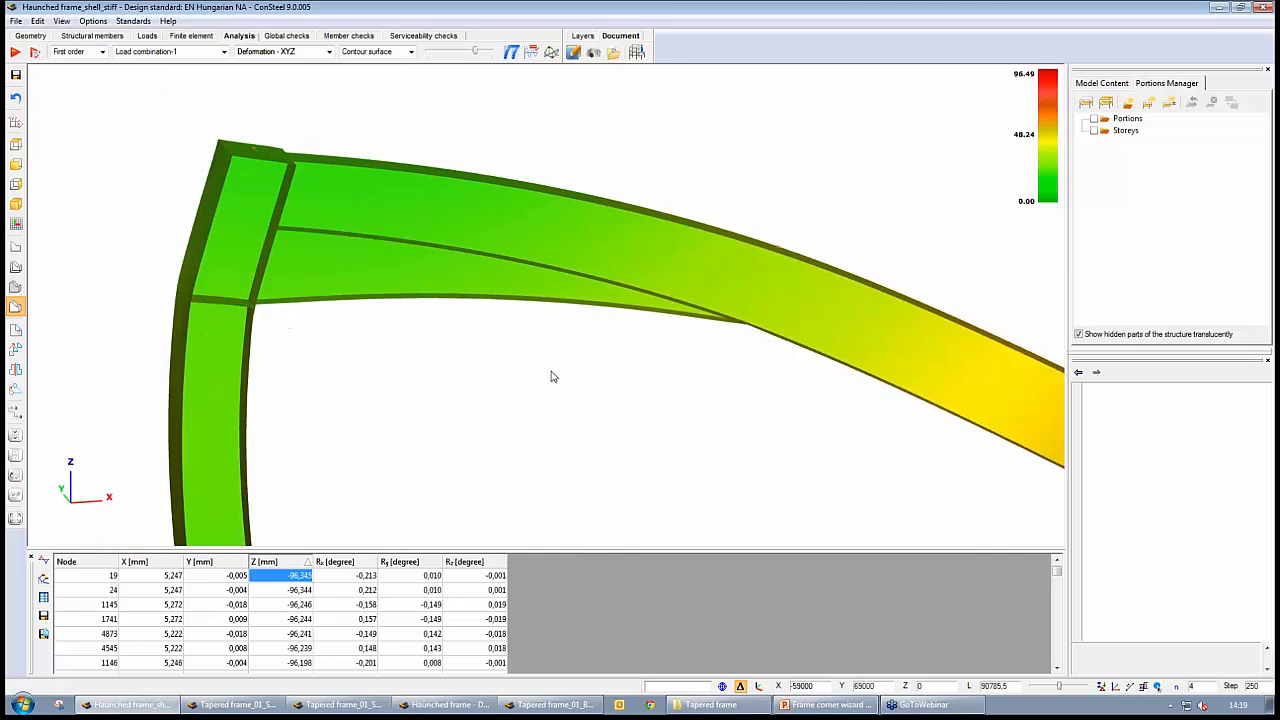
middle_click_drag(621, 414, 571, 373, "alt")
middle_click_drag(680, 377, 205, 175)
scroll(775, 357, "down", 3)
middle_click_drag(775, 357, 525, 374)
middle_click_drag(626, 174, 633, 241)
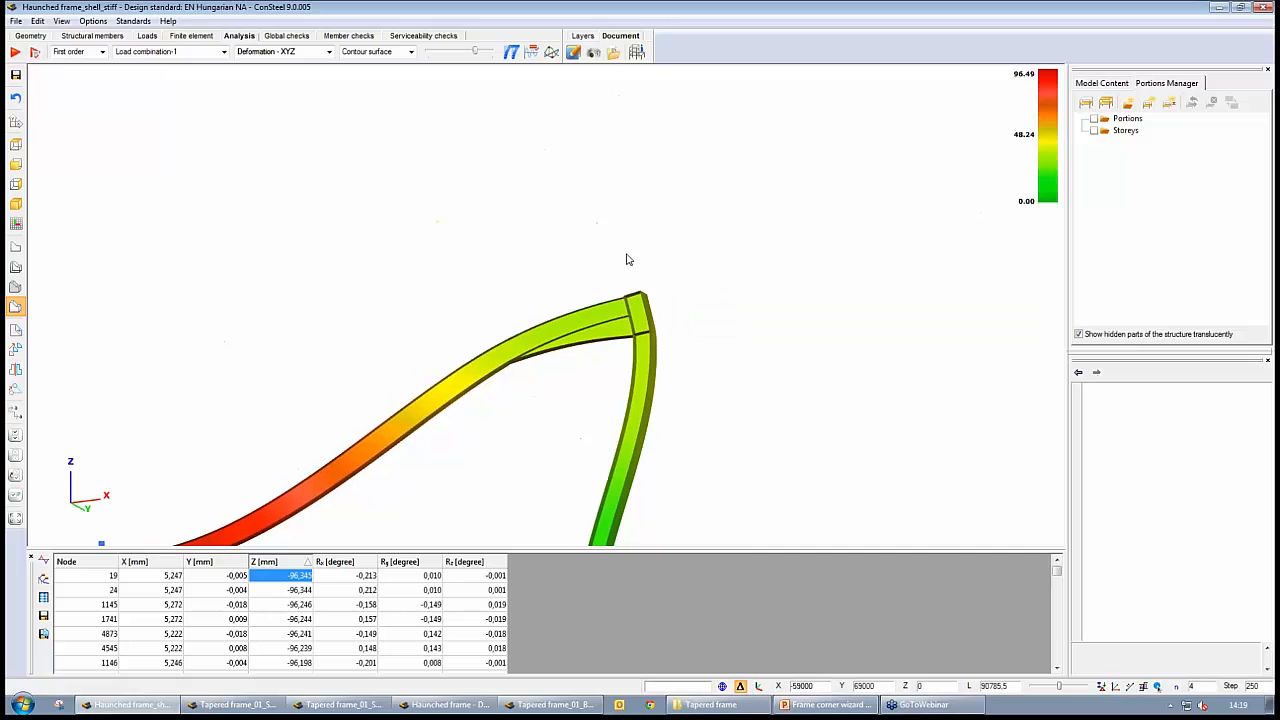
middle_click_drag(543, 376, 676, 308)
scroll(676, 308, "down", 1)
scroll(676, 313, "down", 1)
Switch to Tapered frame_01_Shell, show its deformed shape in solid view with plate edges, and increase the deformation scale to examine the left corner
left_click(228, 706)
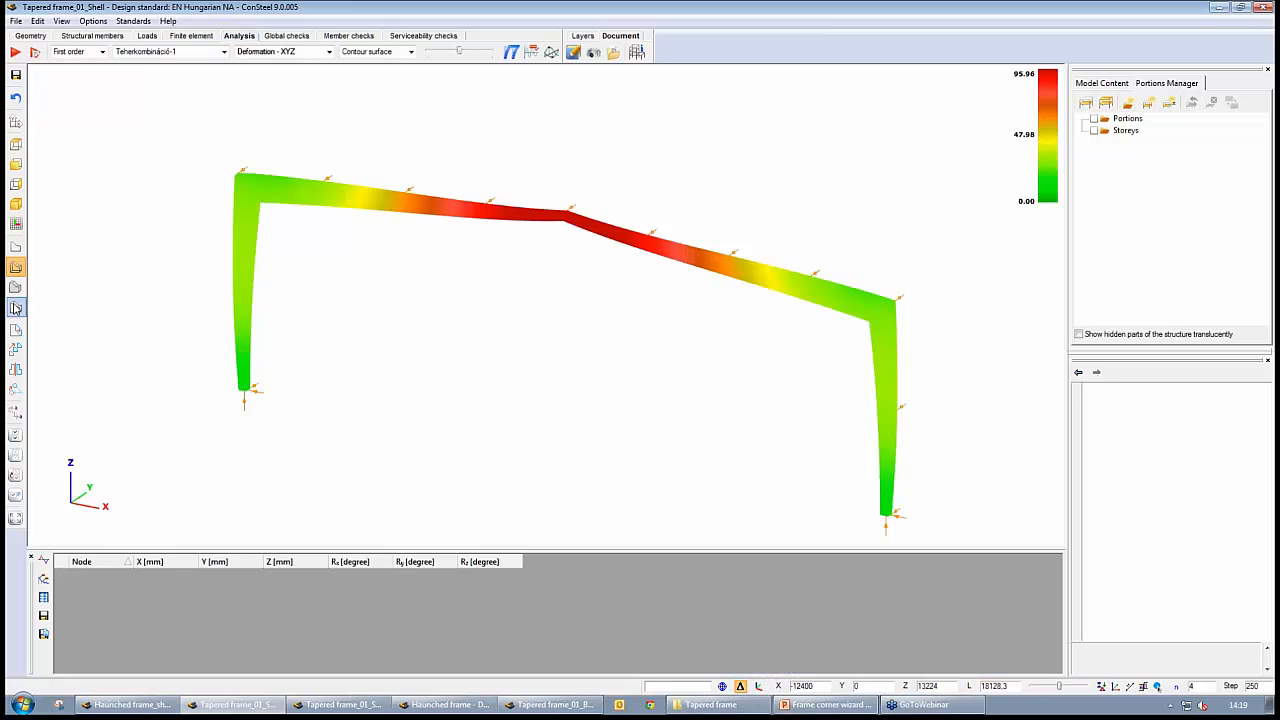
scroll(331, 309, "up", 2)
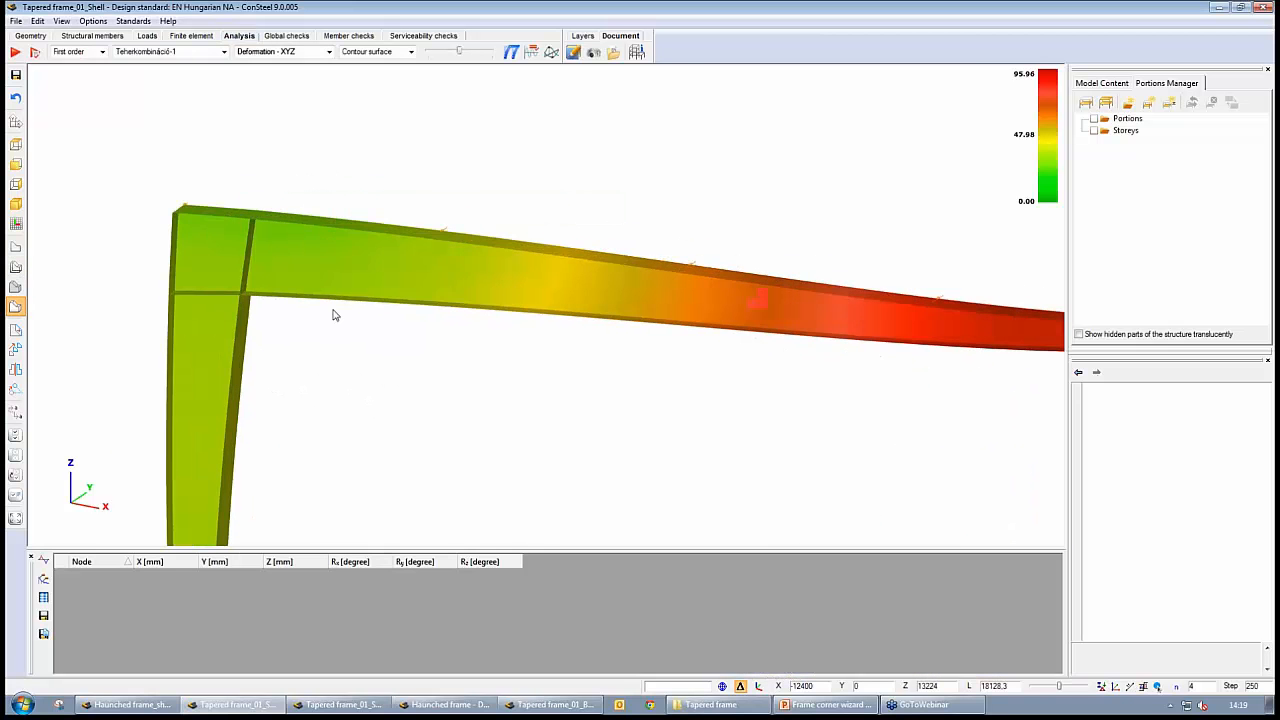
scroll(334, 314, "up", 1)
left_click_drag(461, 53, 474, 52)
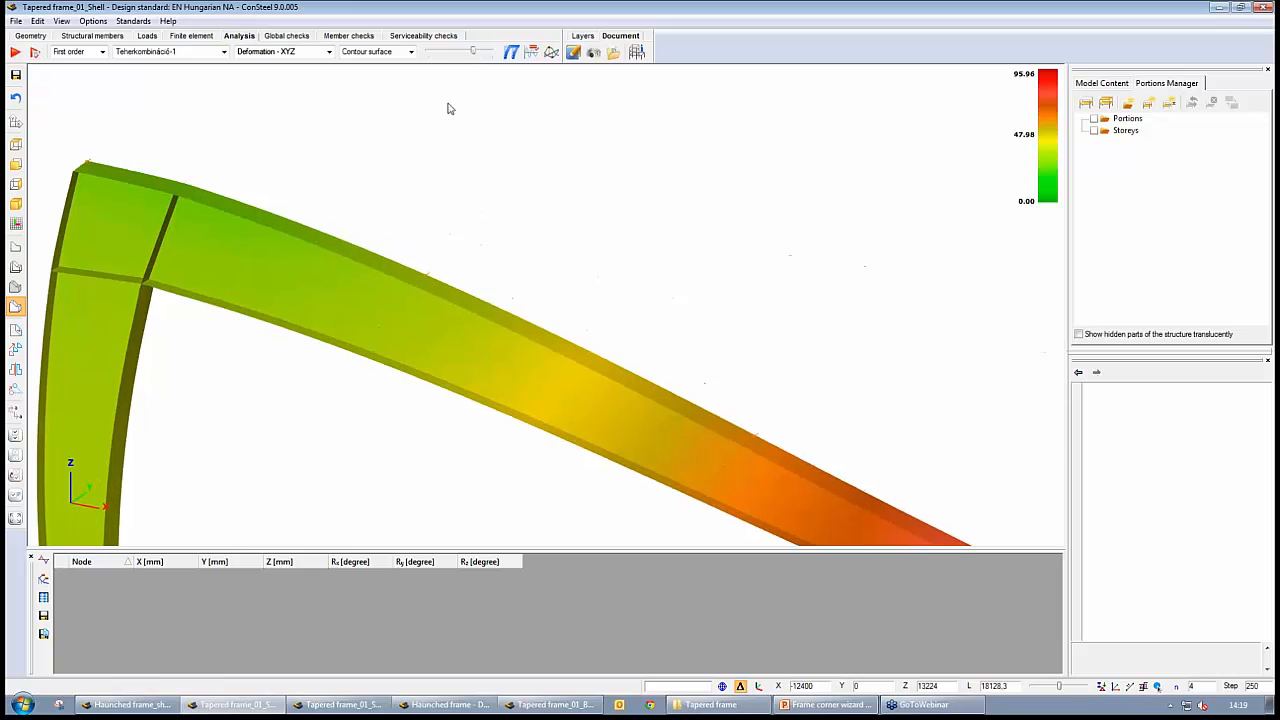
middle_click_drag(448, 314, 452, 177)
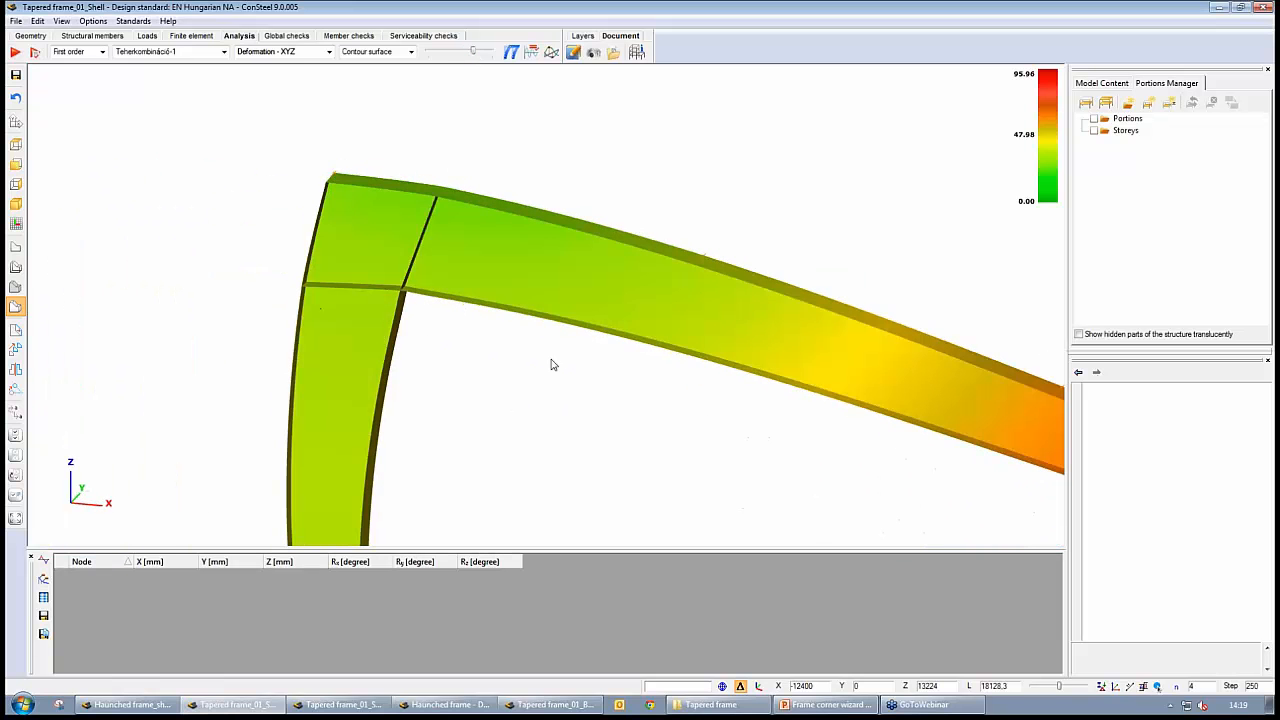
scroll(563, 356, "down", 5)
middle_click_drag(607, 378, 374, 337)
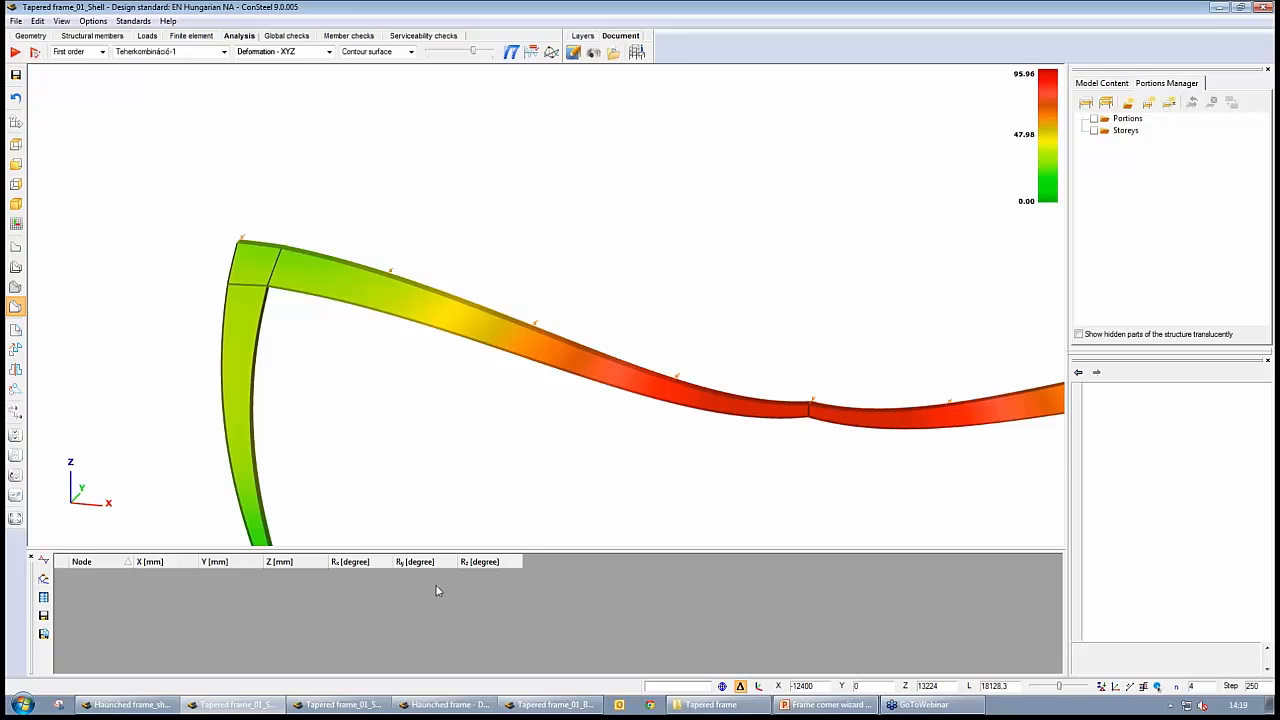
Switch to the Haunched frame beam model and show its deformation as a wireframe to examine the left corner node and haunch eccentricity
left_click(440, 705)
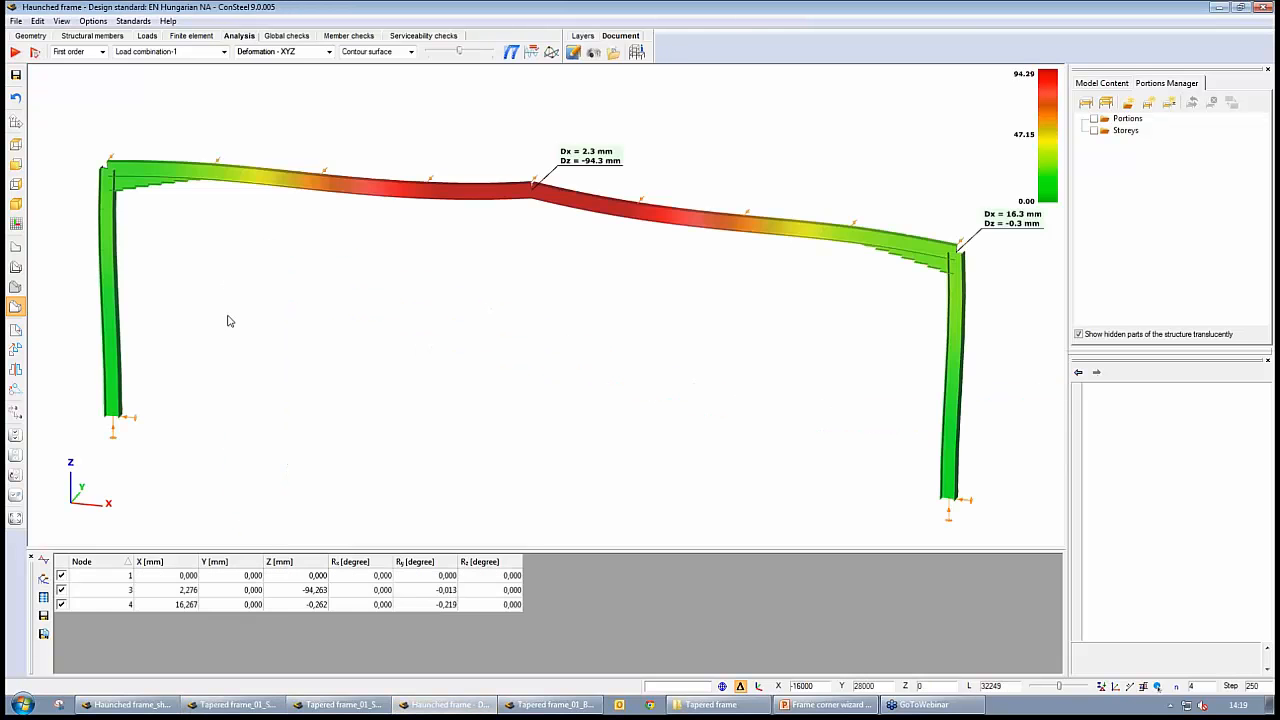
left_click(15, 267)
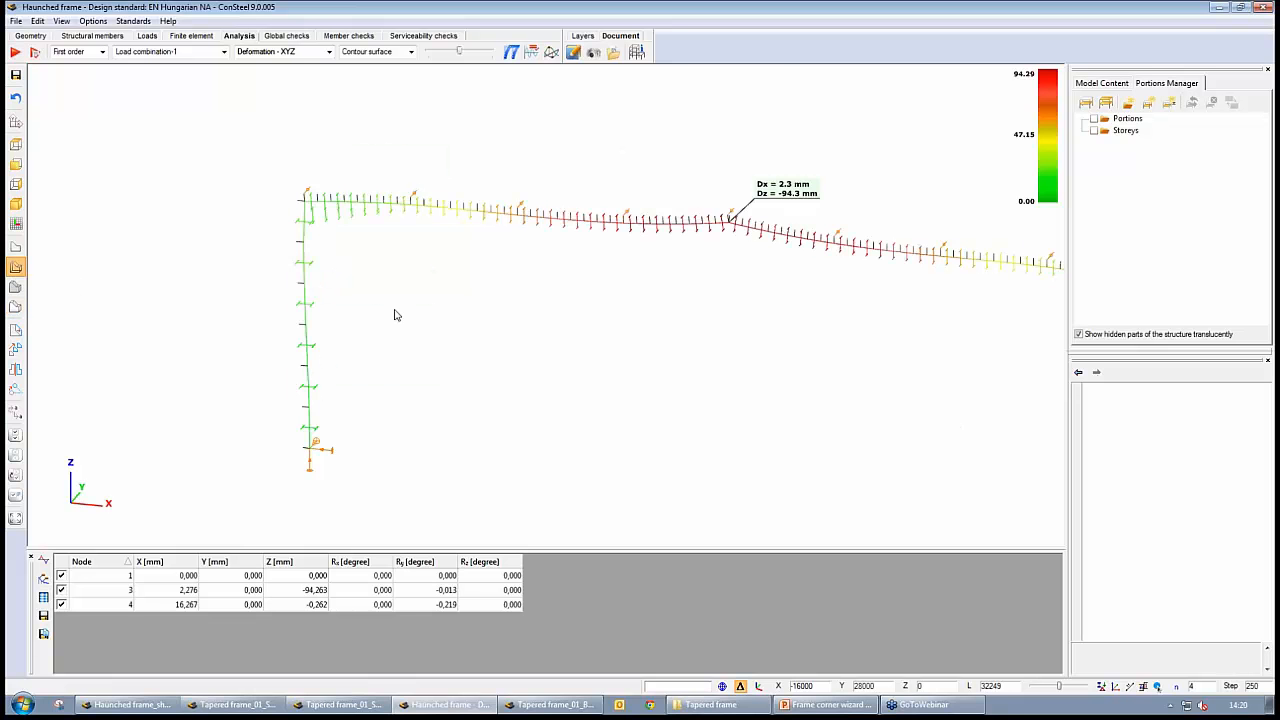
scroll(395, 310, "up", 3)
middle_click_drag(415, 269, 448, 433)
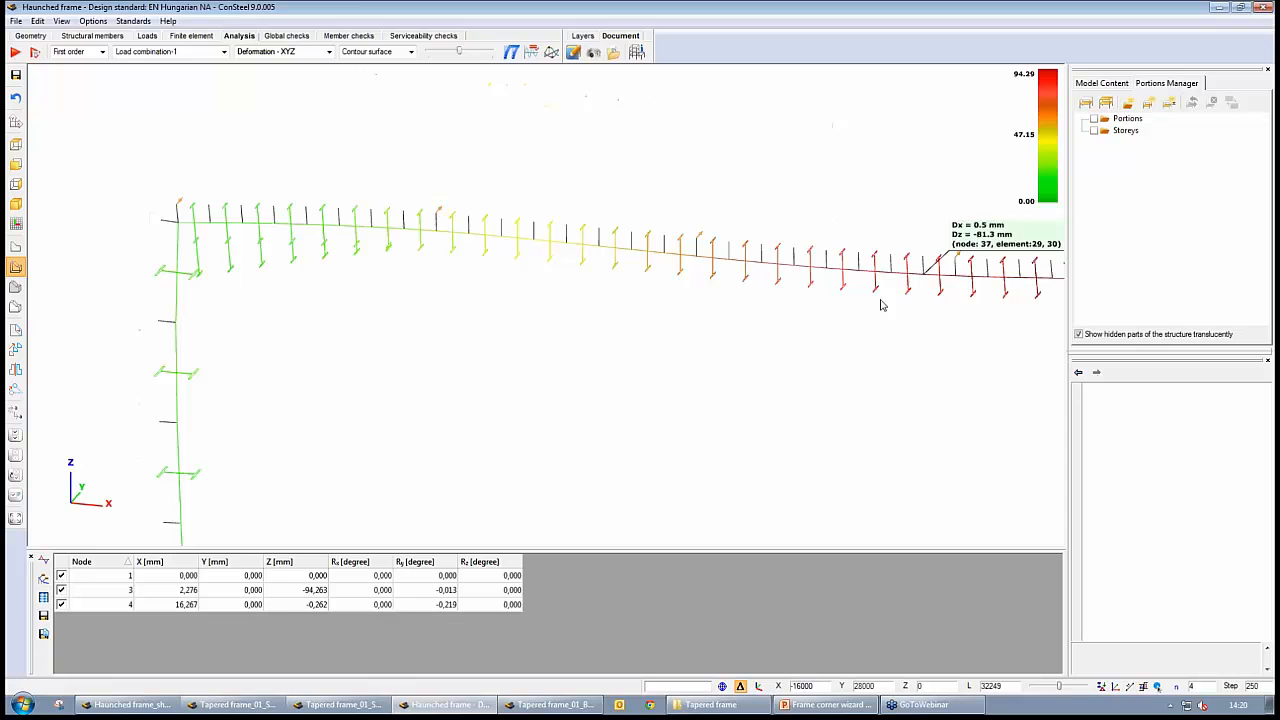
mouse_move(176, 225)
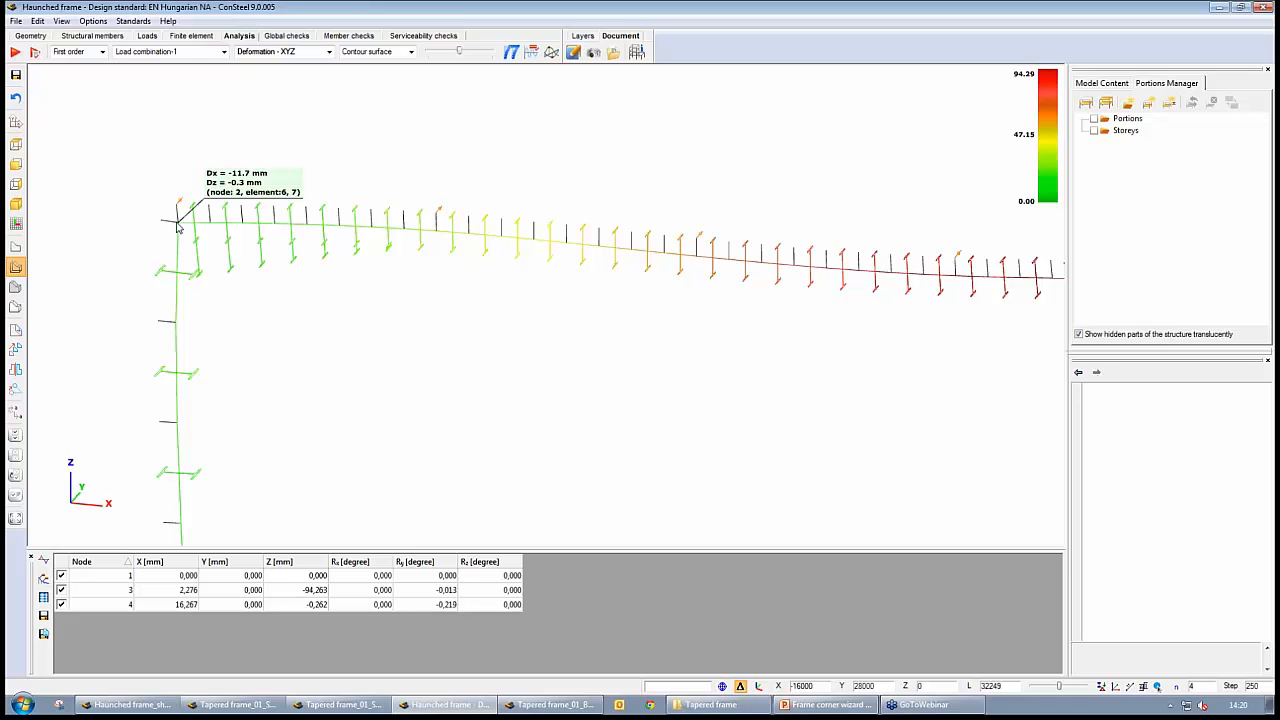
Show the beam model's corner in solid view, and return to Haunched frame_shell_stiff to compare its deformed left corner up close
left_click(15, 307)
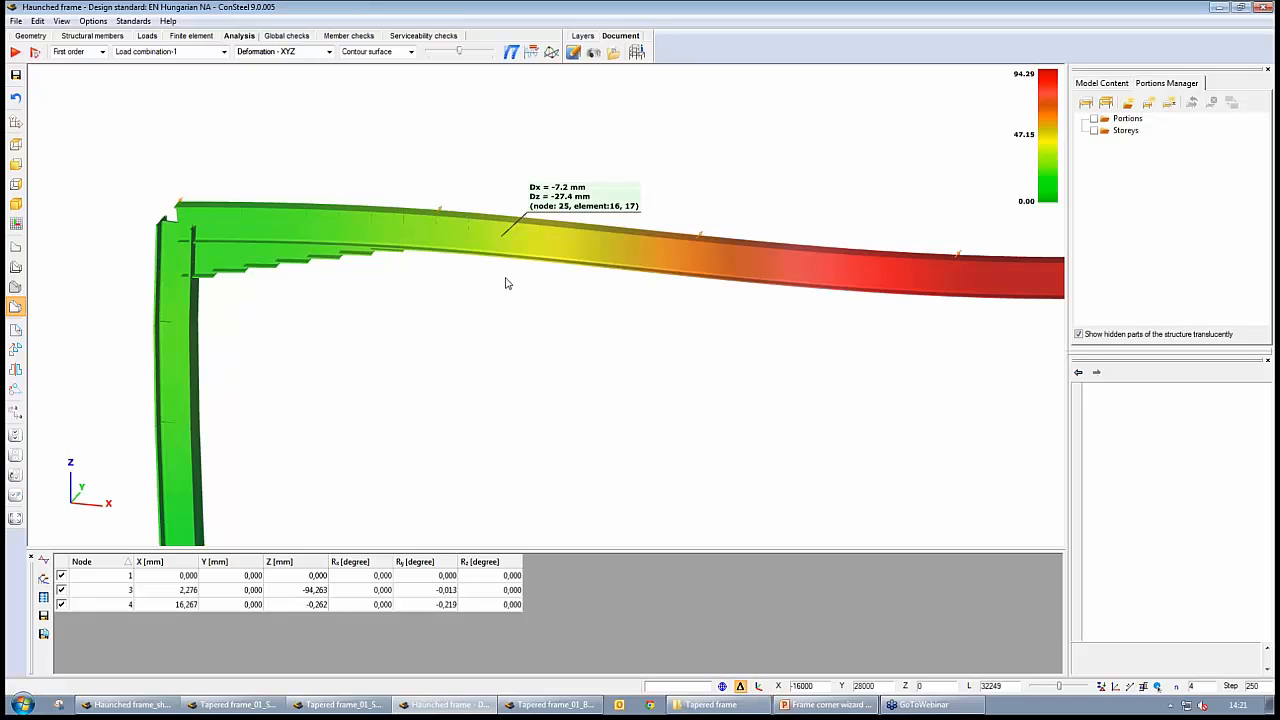
left_click(12, 305)
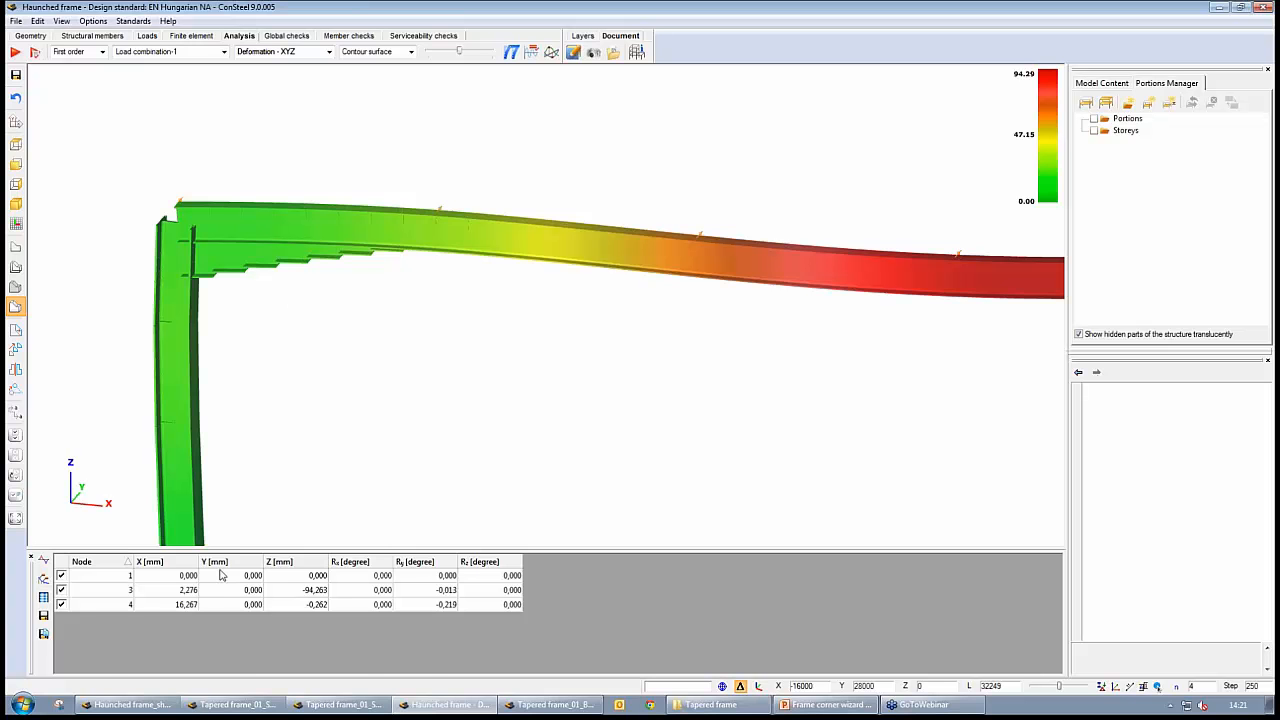
left_click(128, 704)
scroll(223, 352, "up", 5)
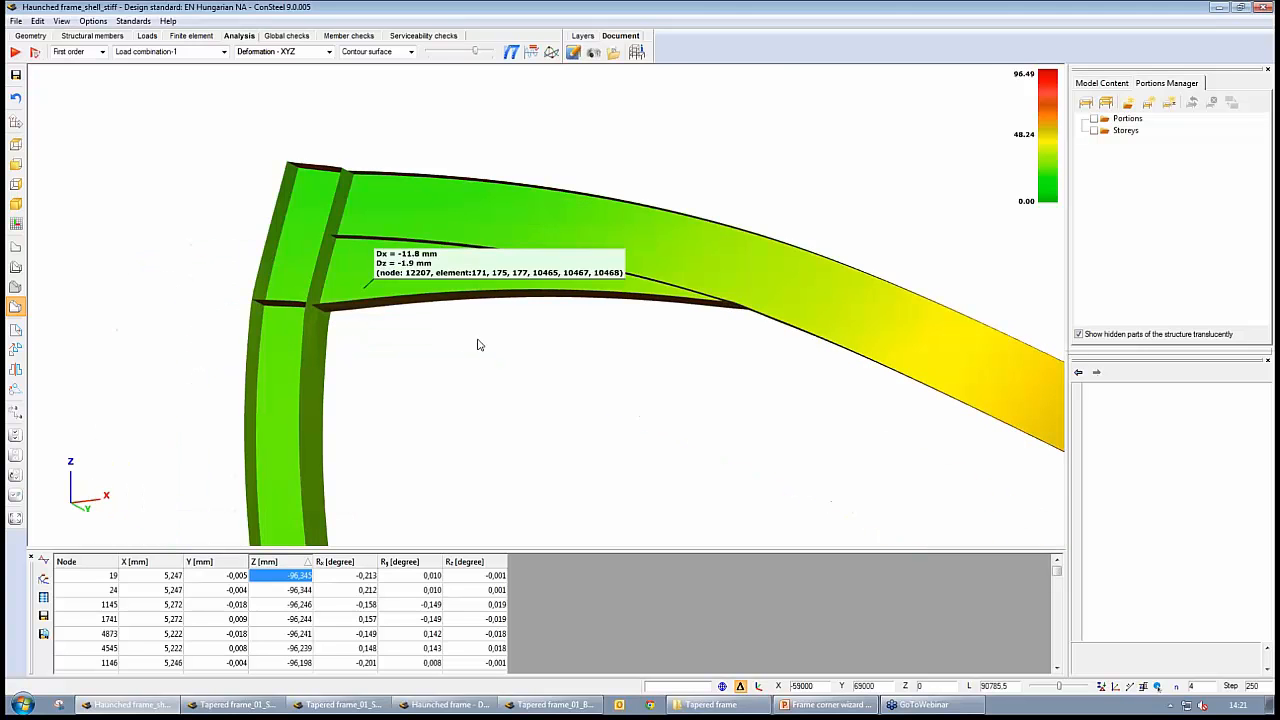
middle_click_drag(463, 325, 497, 332)
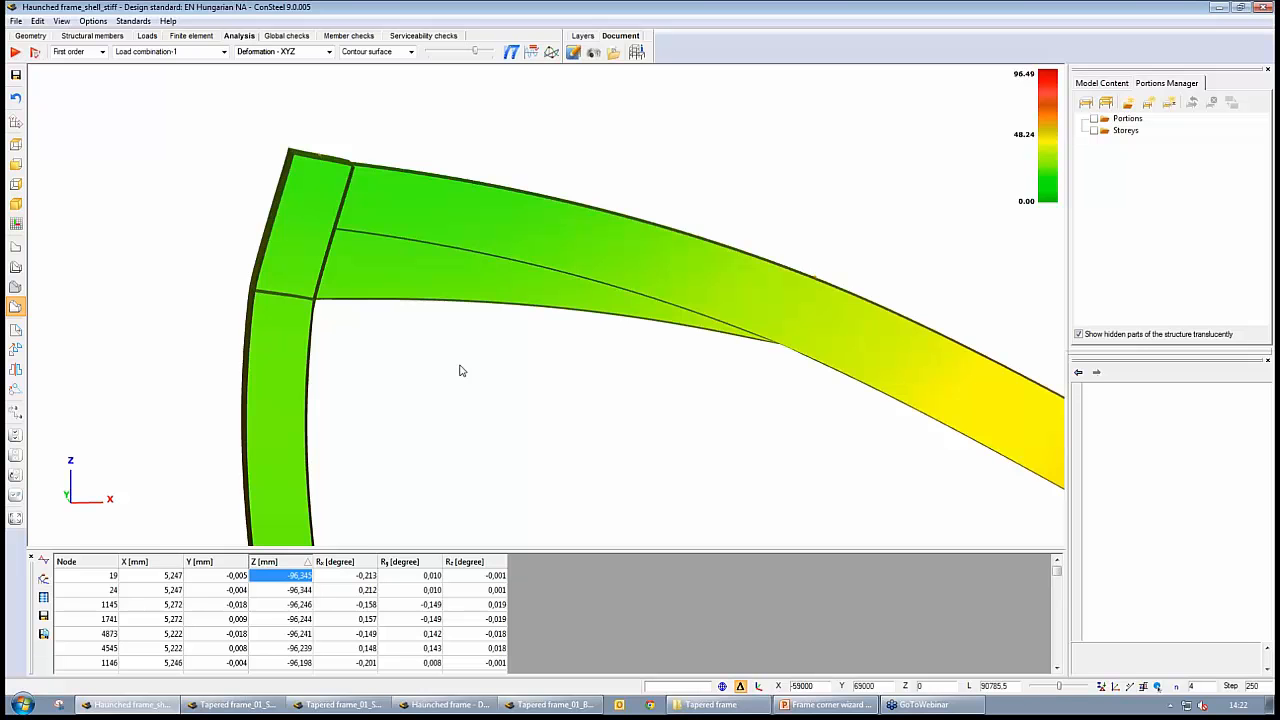
Return to the Haunched frame beam model, read the corner node's displacements and show the frame as a wireframe
left_click(437, 707)
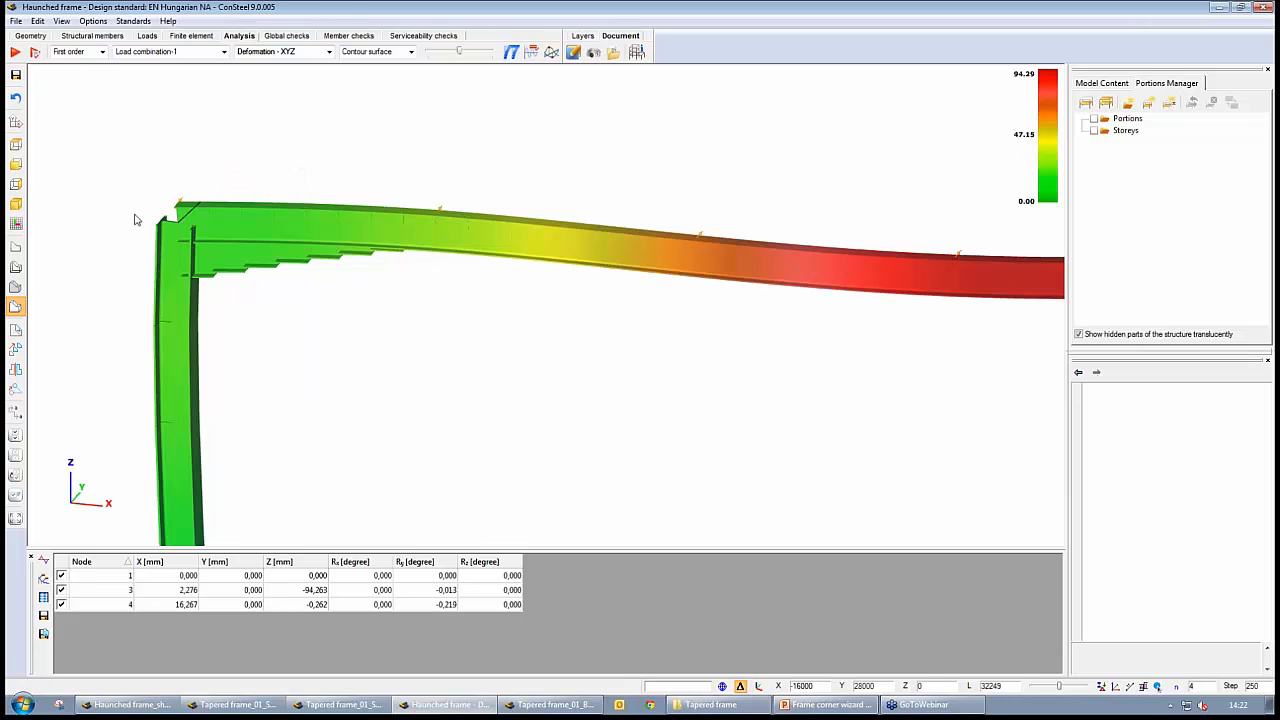
mouse_move(192, 224)
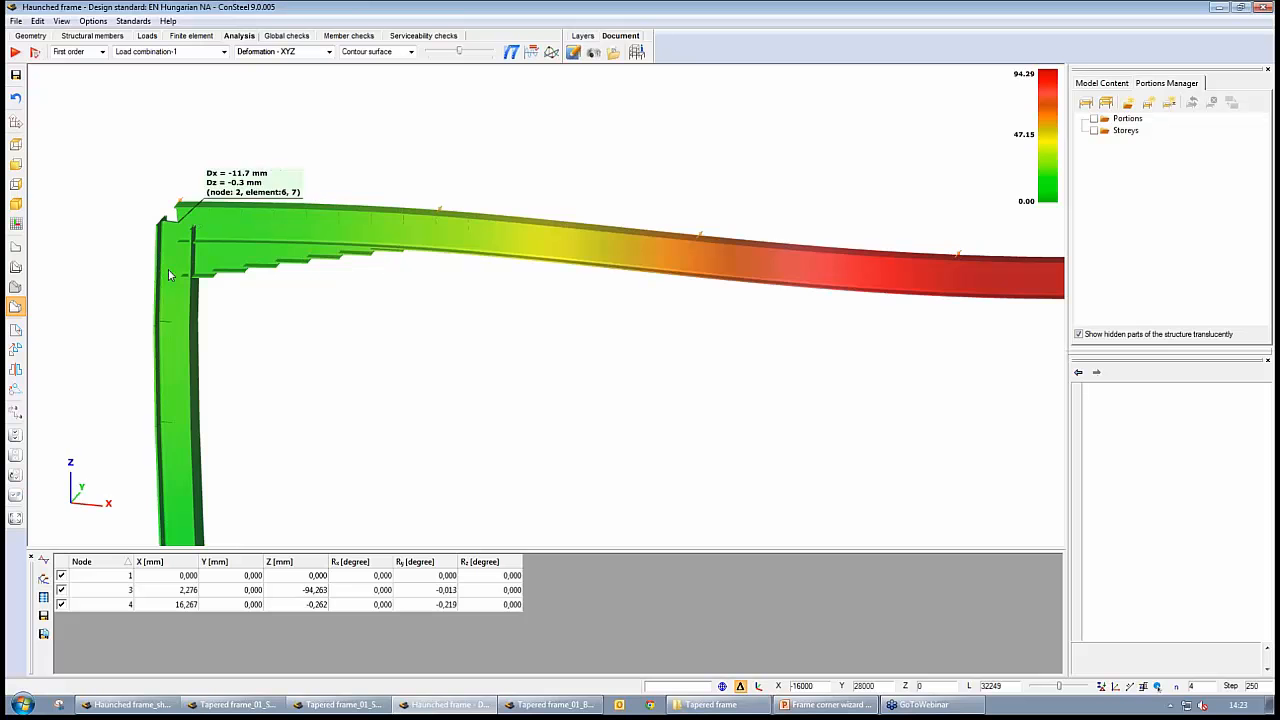
left_click(15, 267)
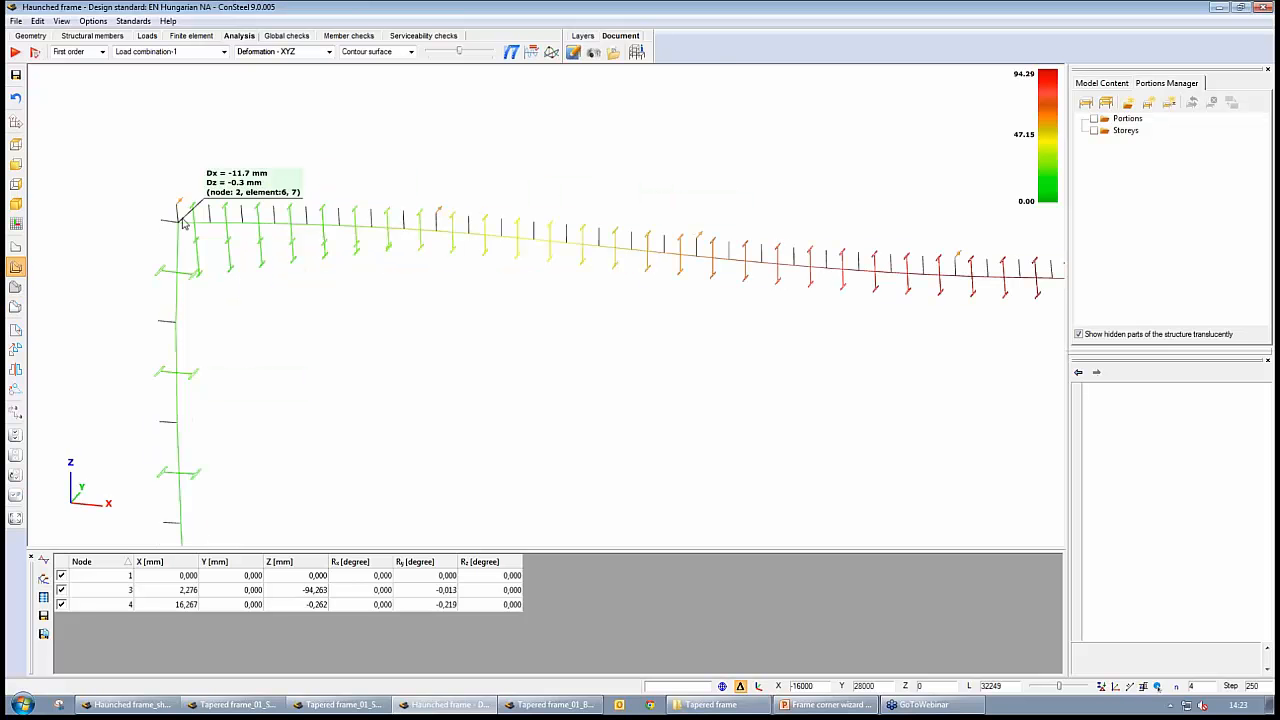
Switch to Haunched frame_shell_stiff, display its first buckling mode for Load combination-1, and reduce the deformation scale to view the whole frame
left_click(127, 704)
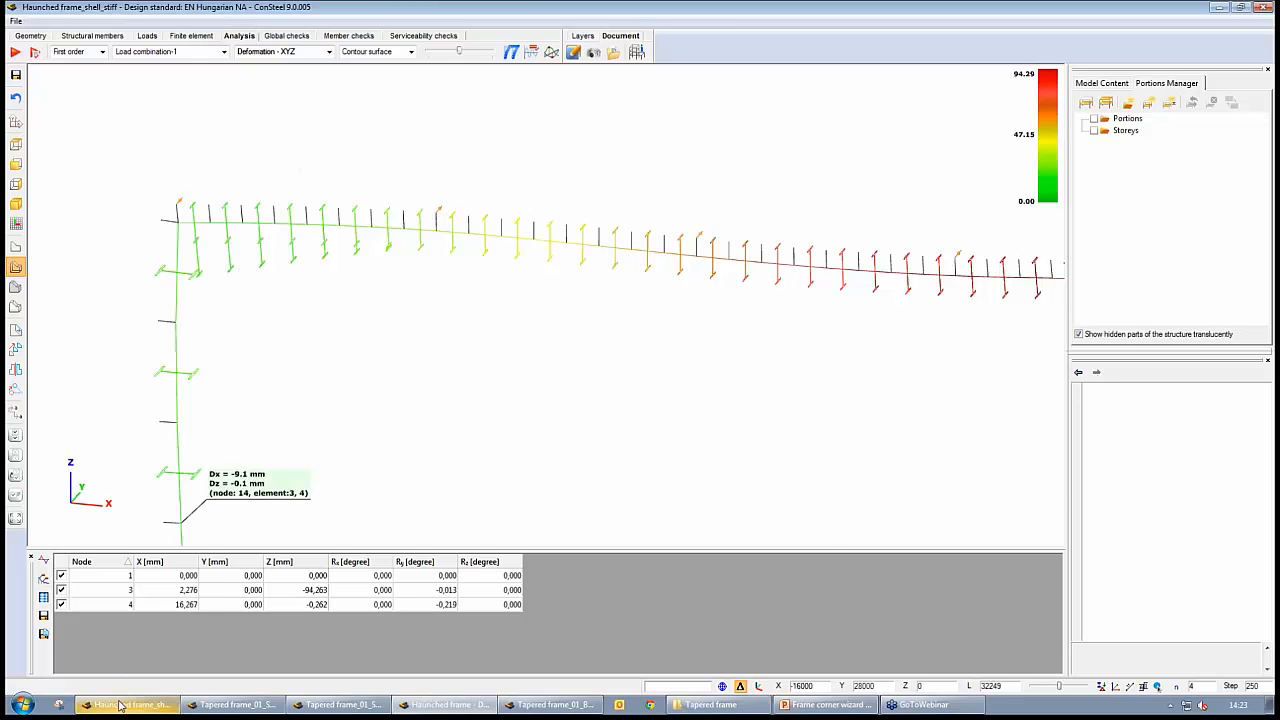
scroll(287, 308, "down", 6)
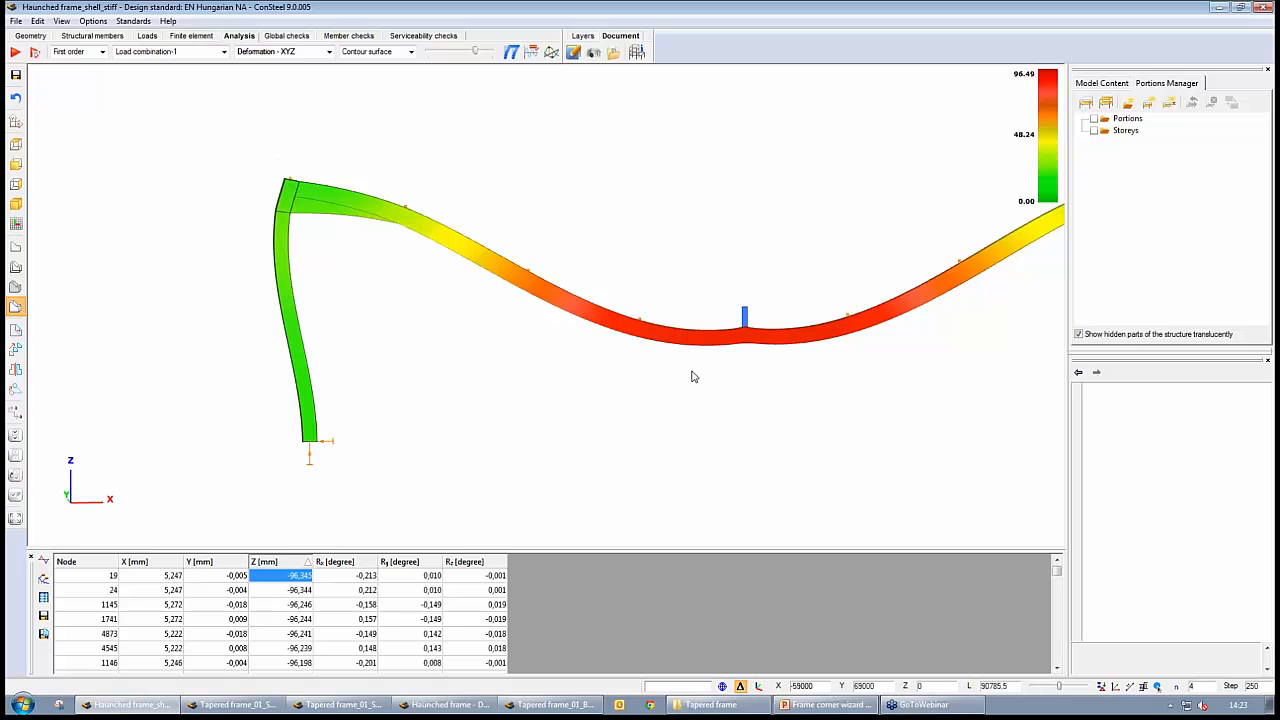
left_click(102, 51)
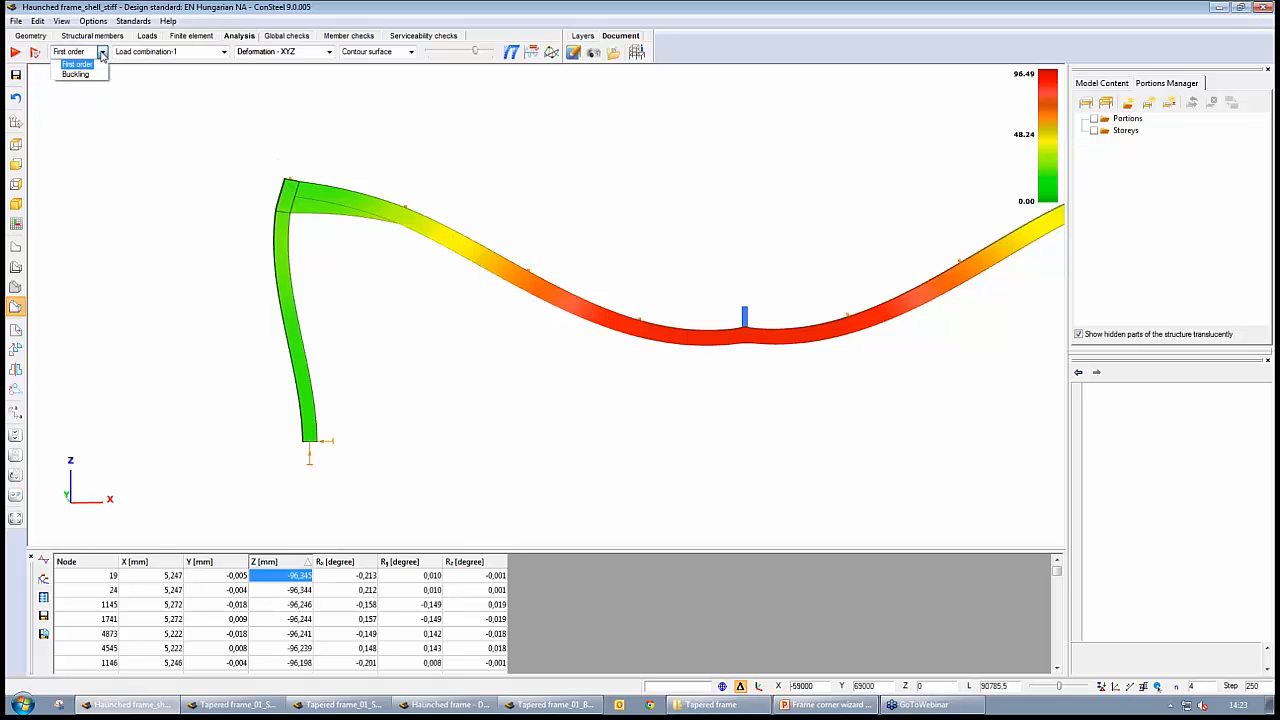
left_click(80, 75)
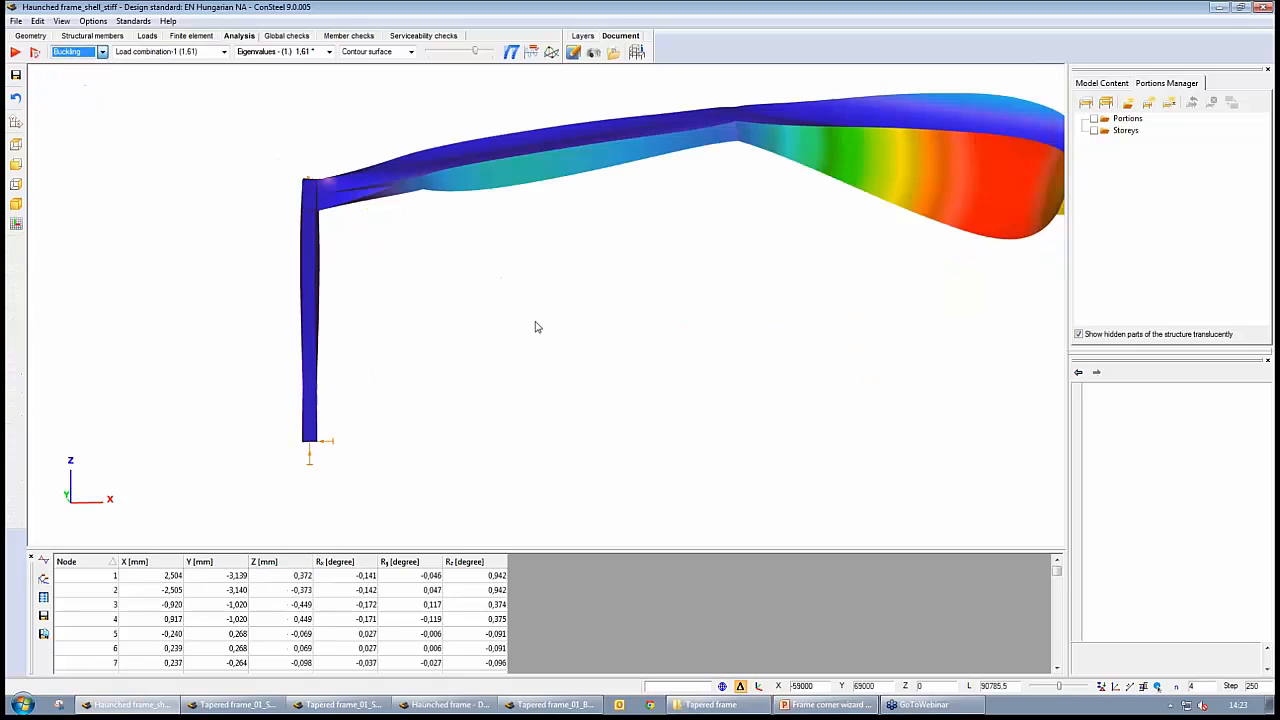
middle_click_drag(795, 311, 530, 367)
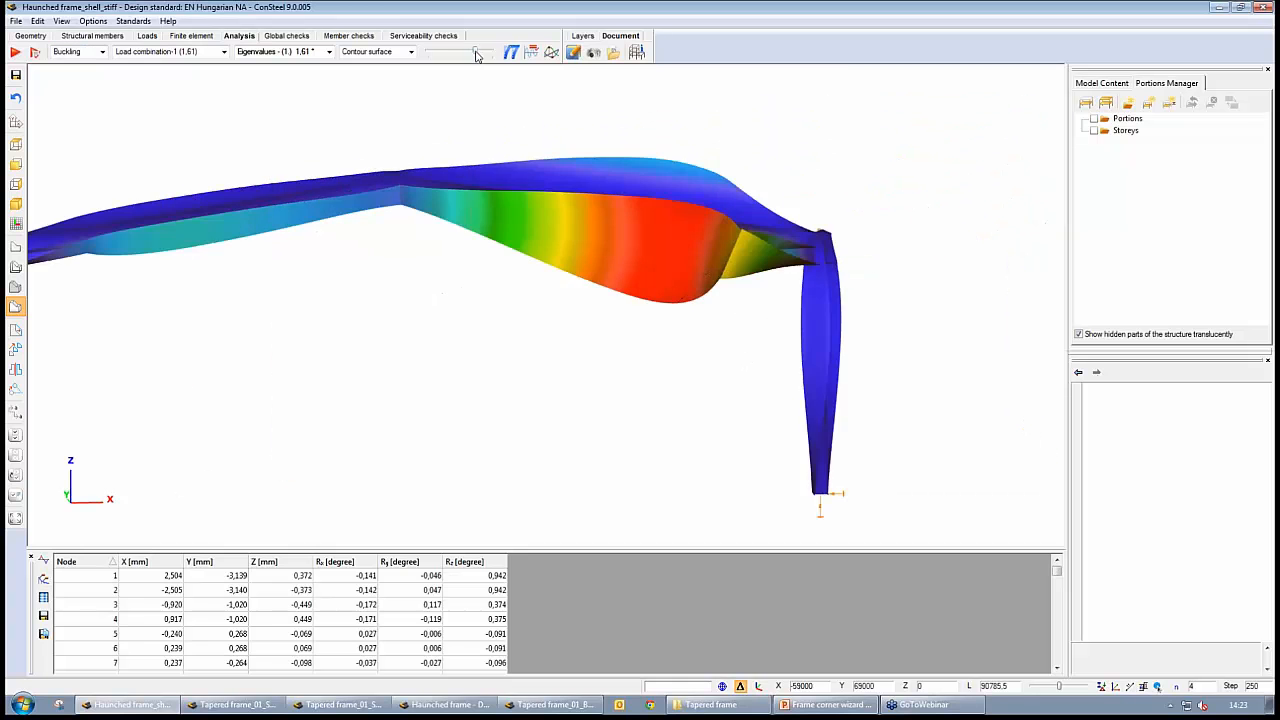
left_click_drag(476, 52, 438, 60)
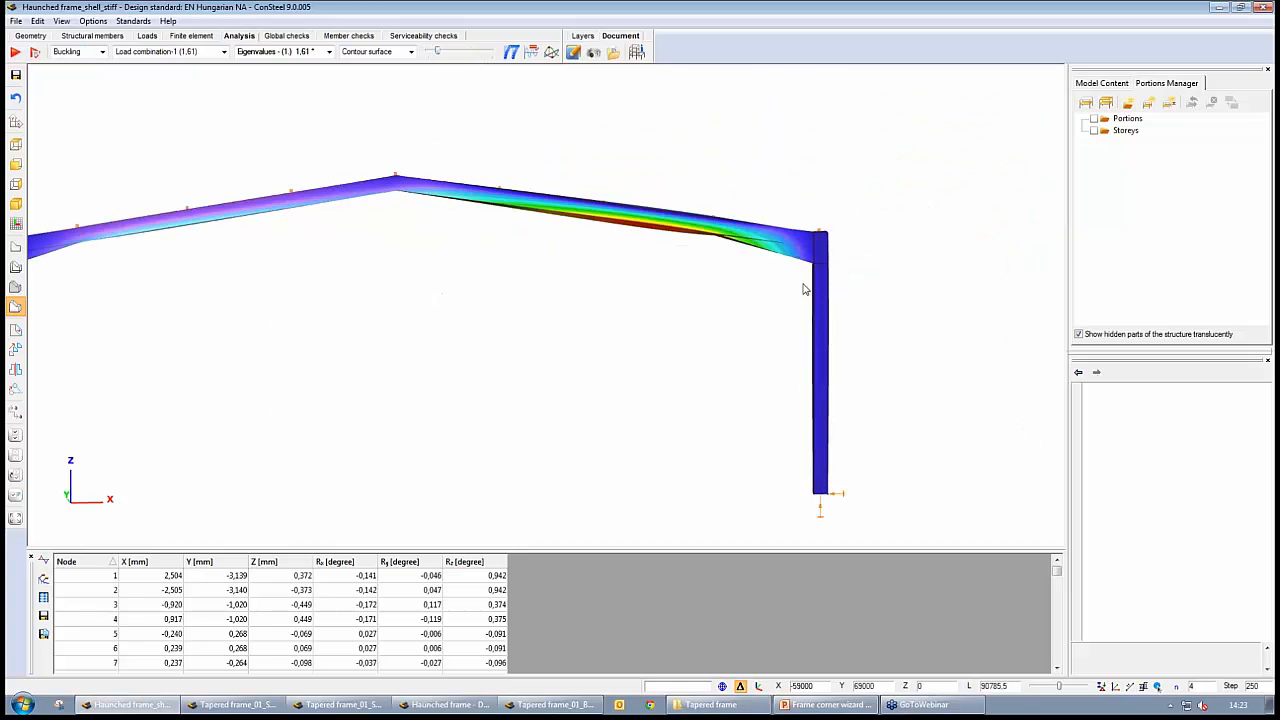
middle_click_drag(873, 366, 797, 387)
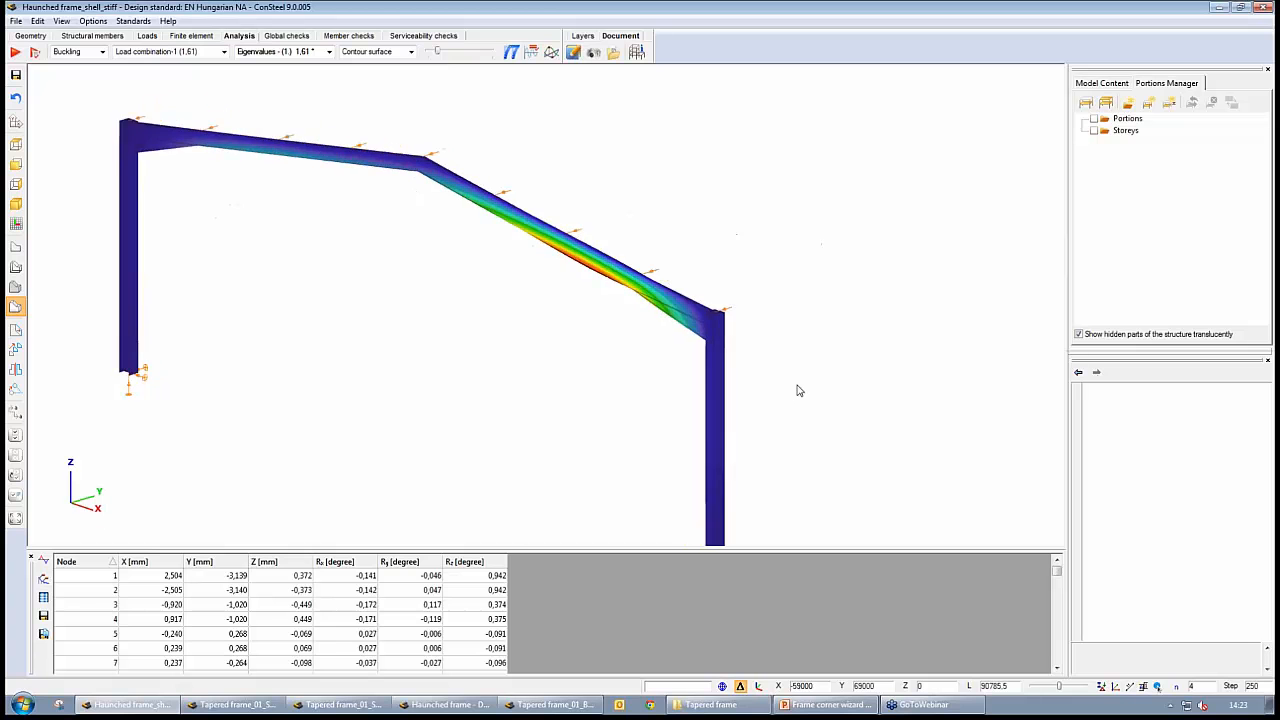
Examine the buckled right rafter and haunch from several angles, and slightly increase the deformation scale to bring out the lower flange's displacement
scroll(597, 332, "up", 3)
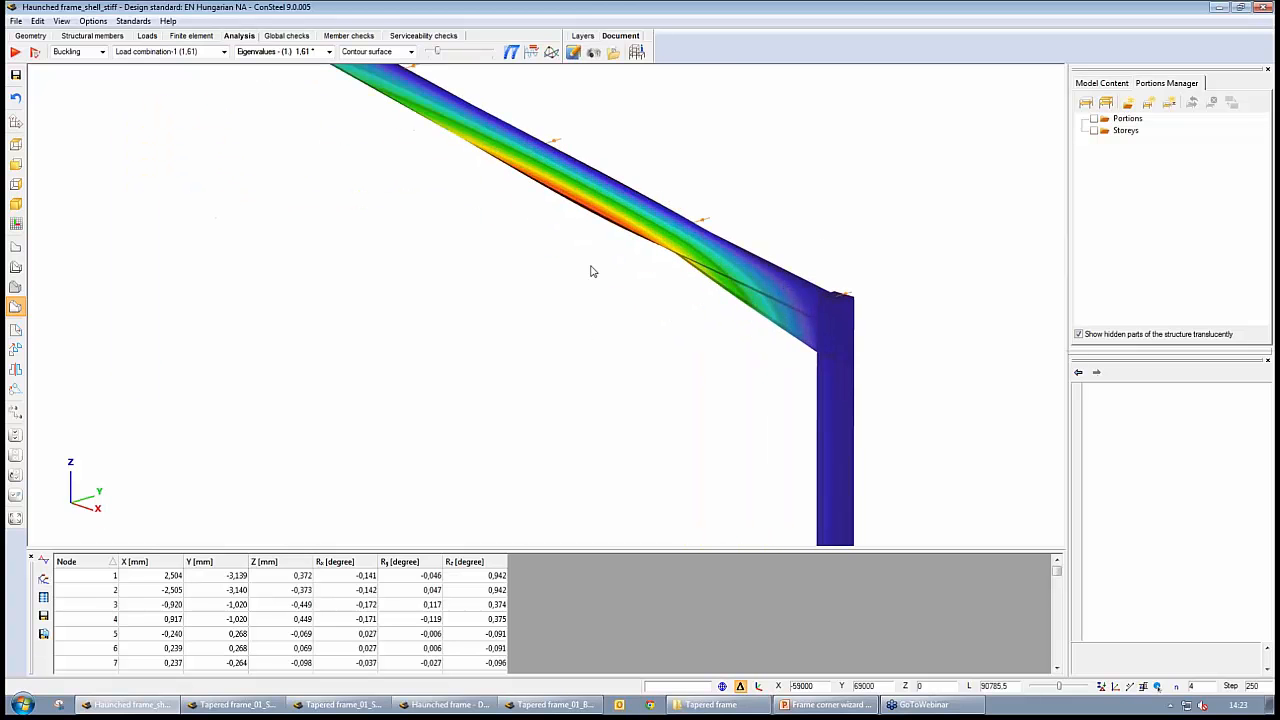
scroll(591, 269, "down", 3)
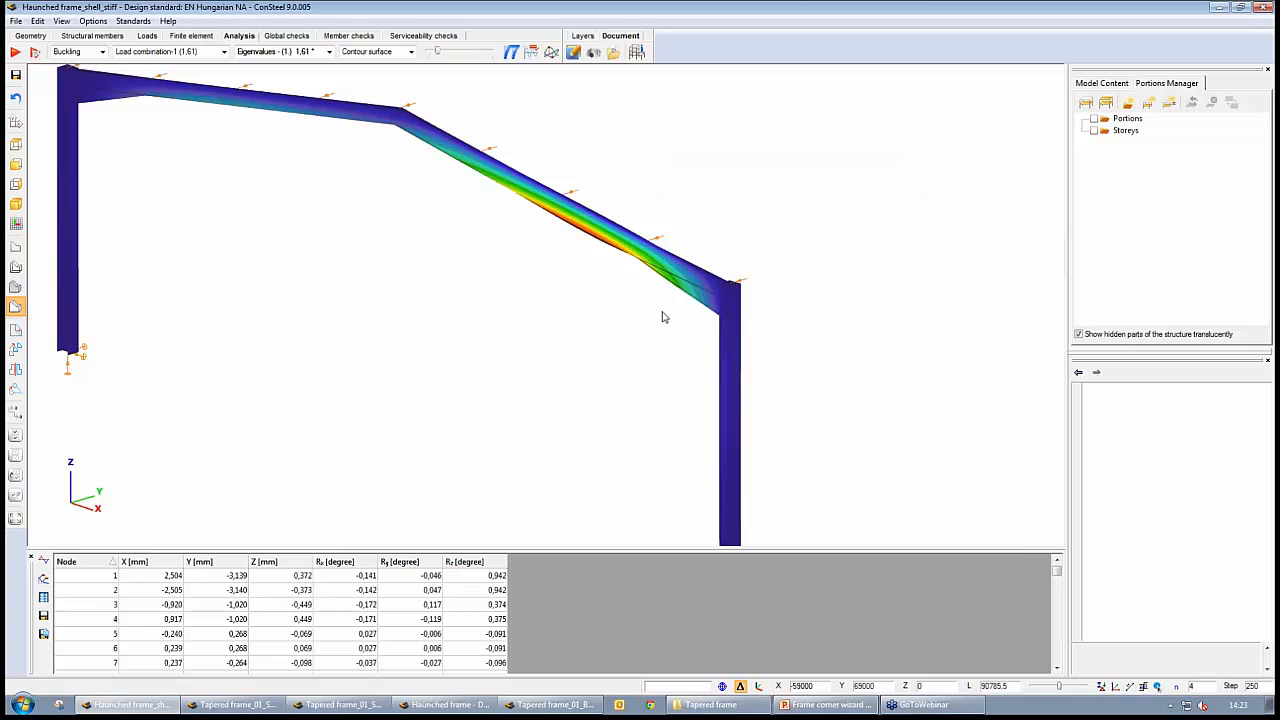
middle_click_drag(649, 315, 630, 261, "alt")
scroll(630, 261, "up", 3)
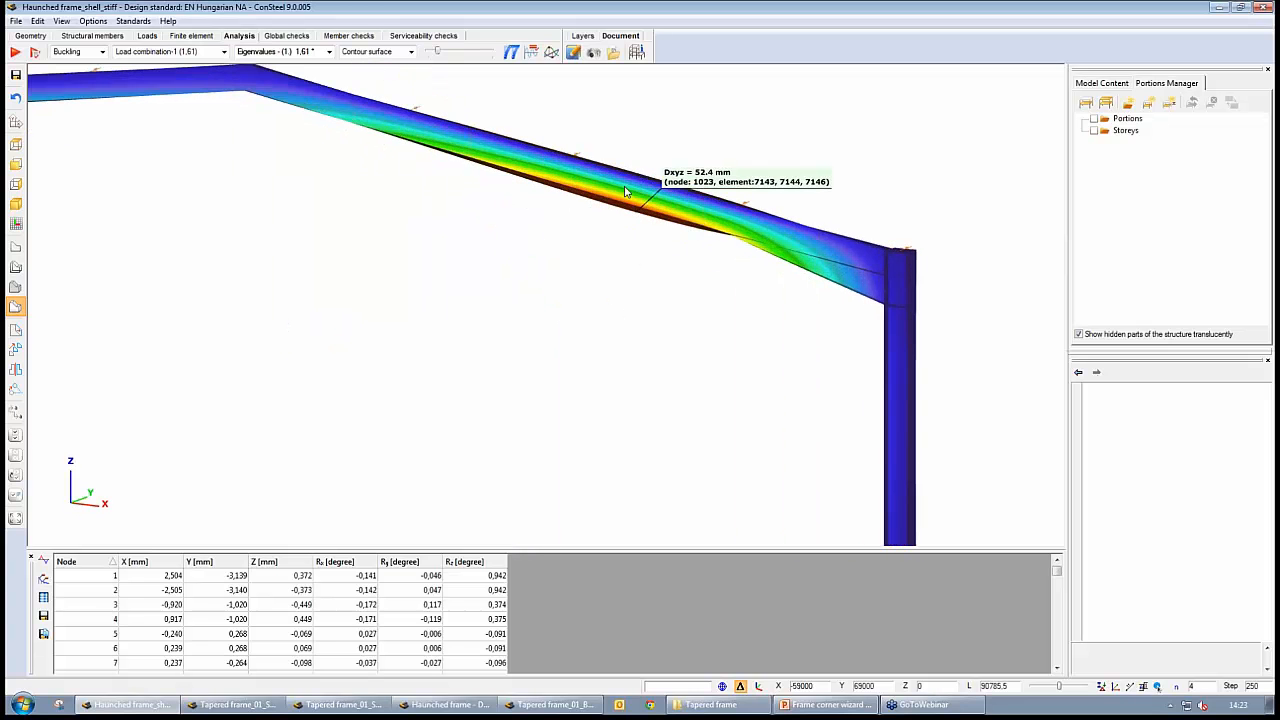
scroll(623, 343, "down", 2)
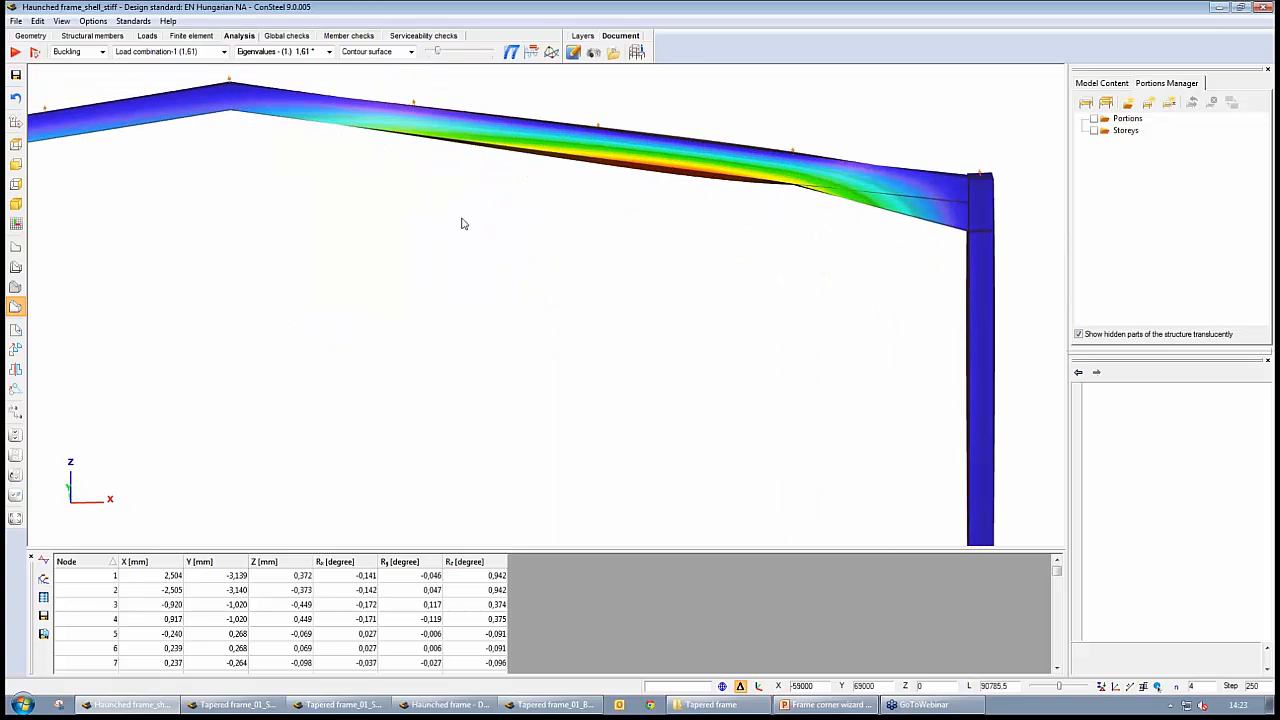
mouse_move(437, 51)
left_mouse_down()
mouse_move(457, 52)
mouse_move(446, 56)
left_mouse_up()
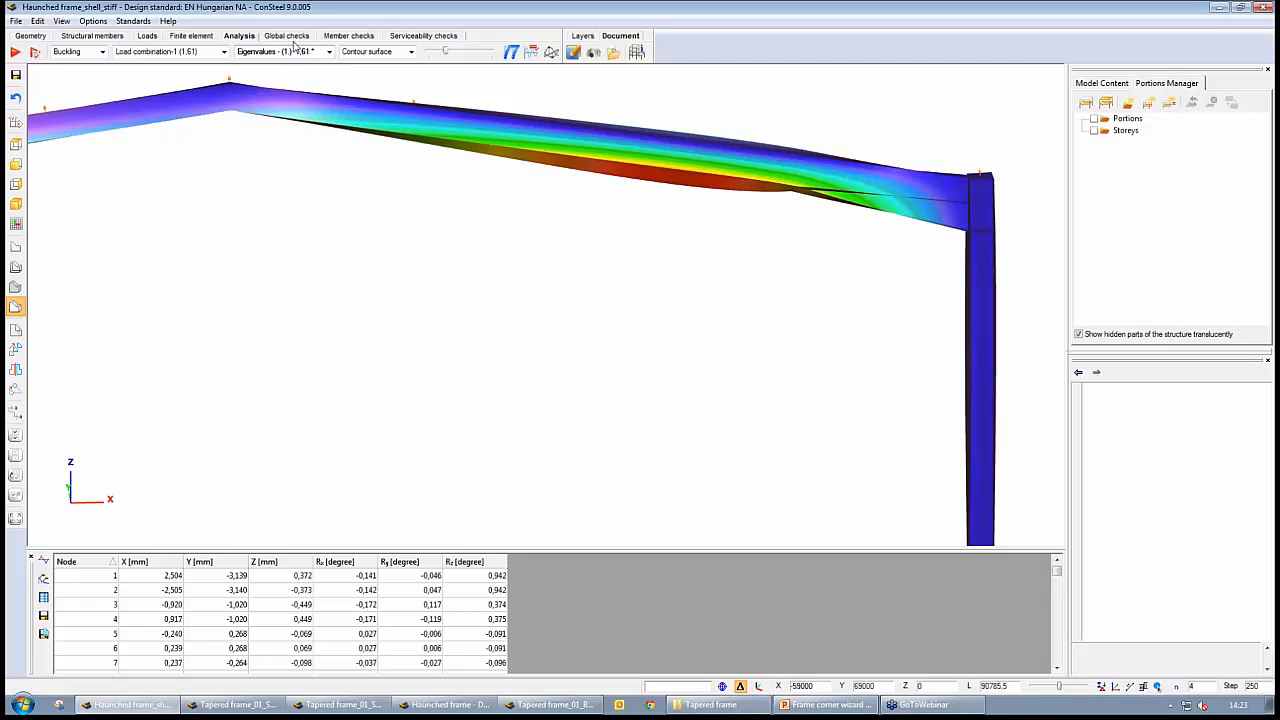
Switch to the Haunched frame beam model and show the whole frame's first-order deformation in solid view
mouse_move(798, 180)
left_click(448, 705)
middle_click_drag(584, 472, 506, 371)
scroll(506, 371, "down", 4)
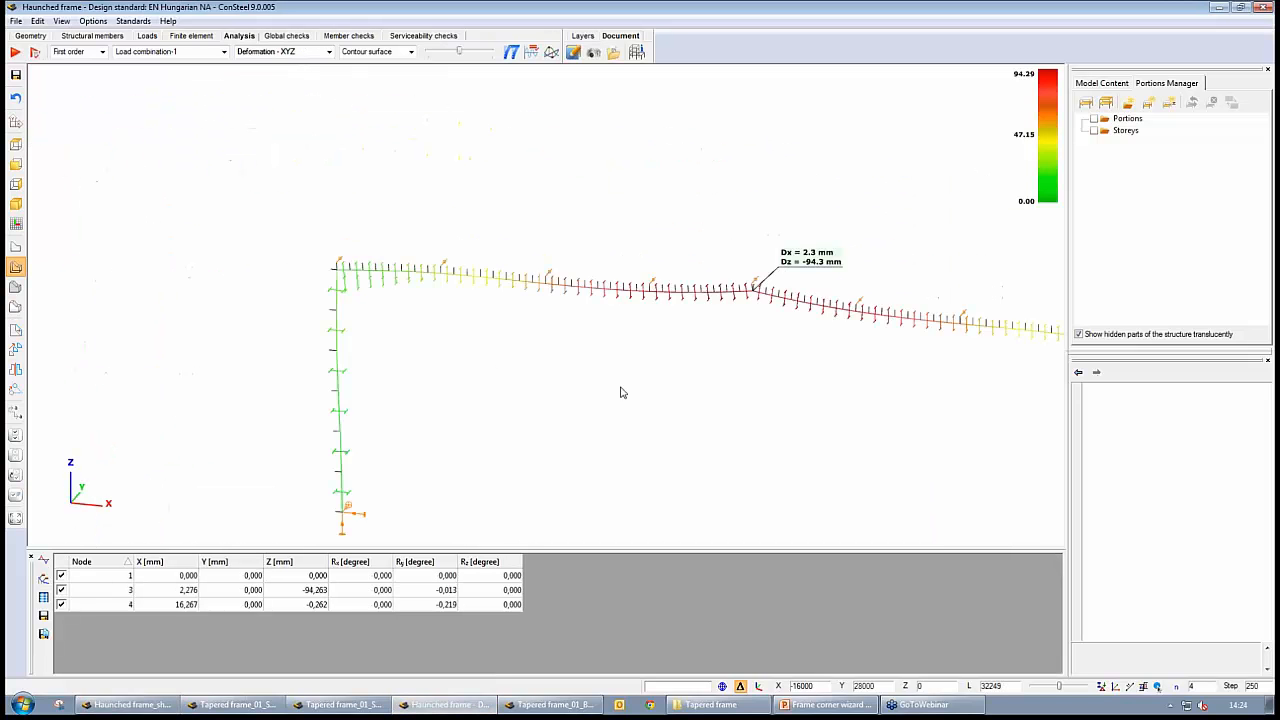
middle_click_drag(623, 391, 437, 322)
left_click(15, 306)
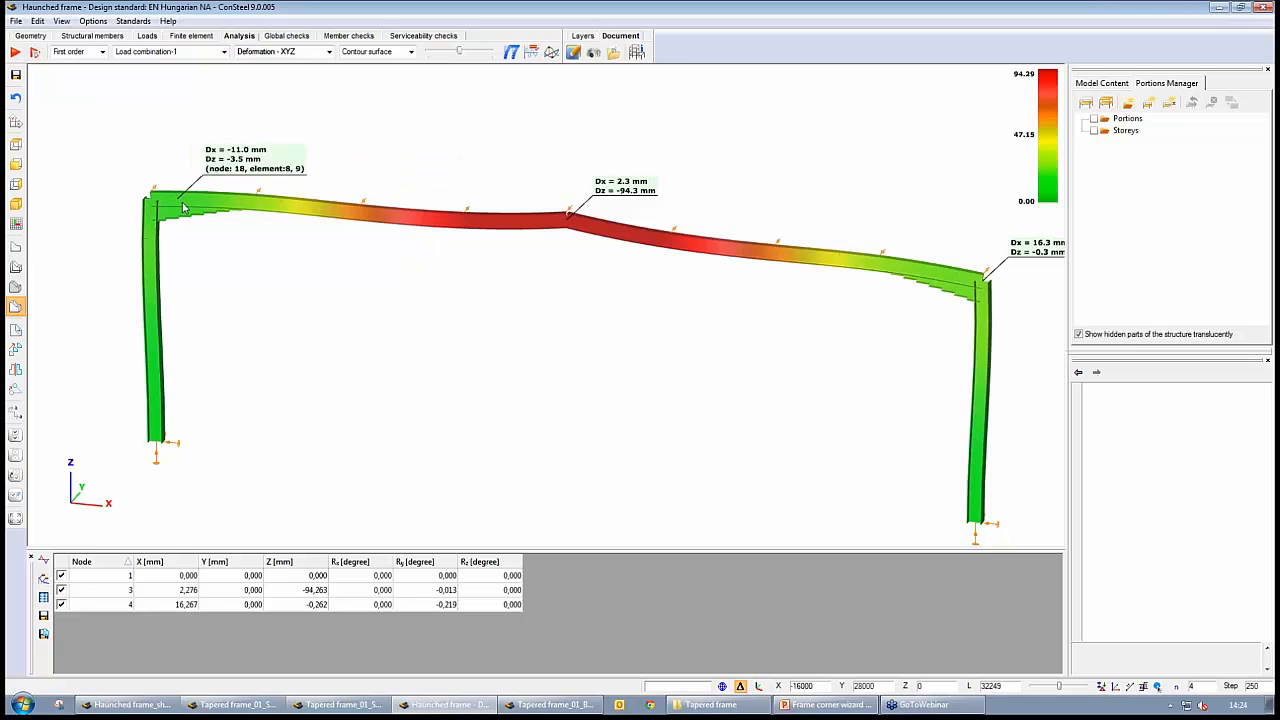
Display the beam model's first buckling mode for Load combination-1 and reduce the deformation scale
left_click(102, 52)
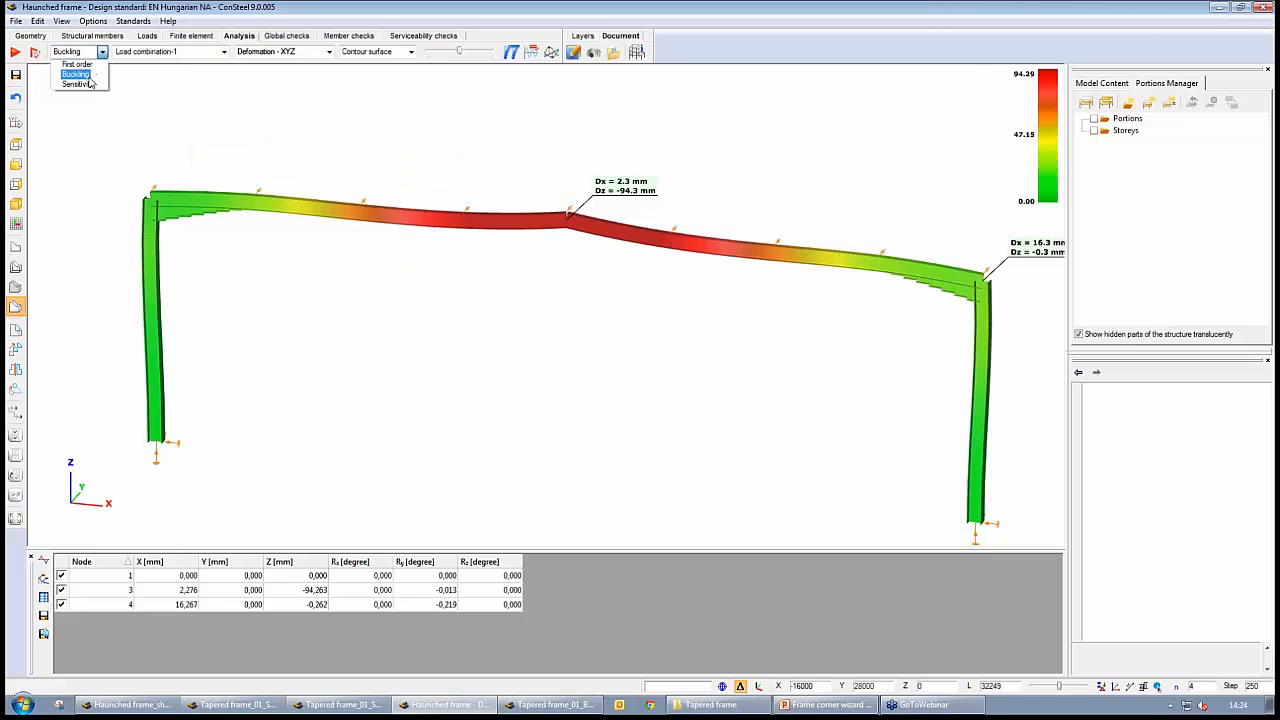
left_click(80, 75)
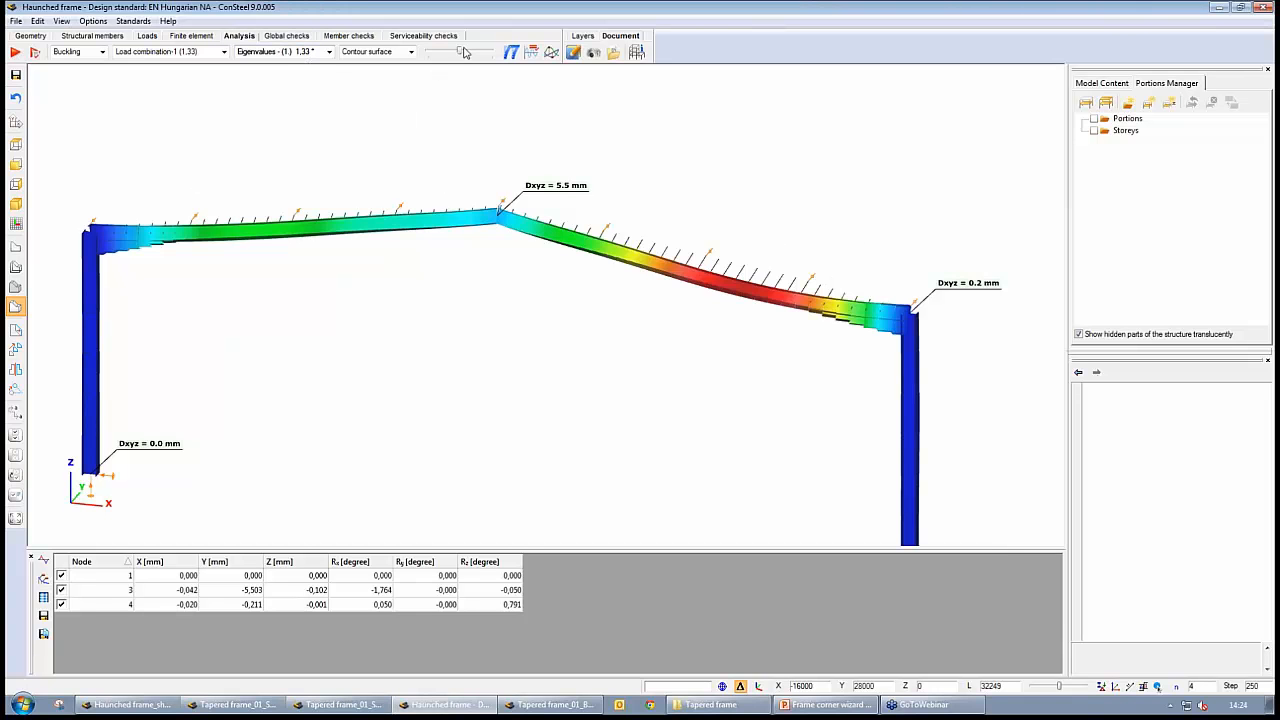
left_click_drag(464, 52, 447, 51)
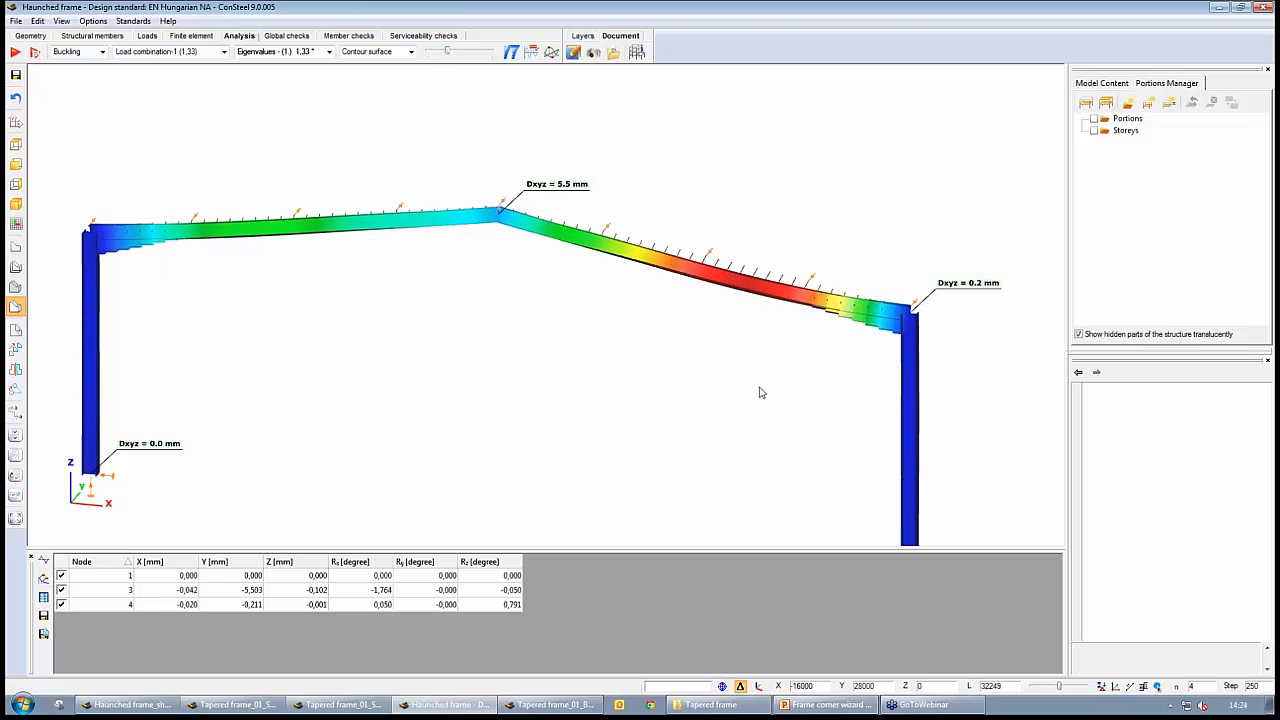
middle_click_drag(762, 393, 695, 390)
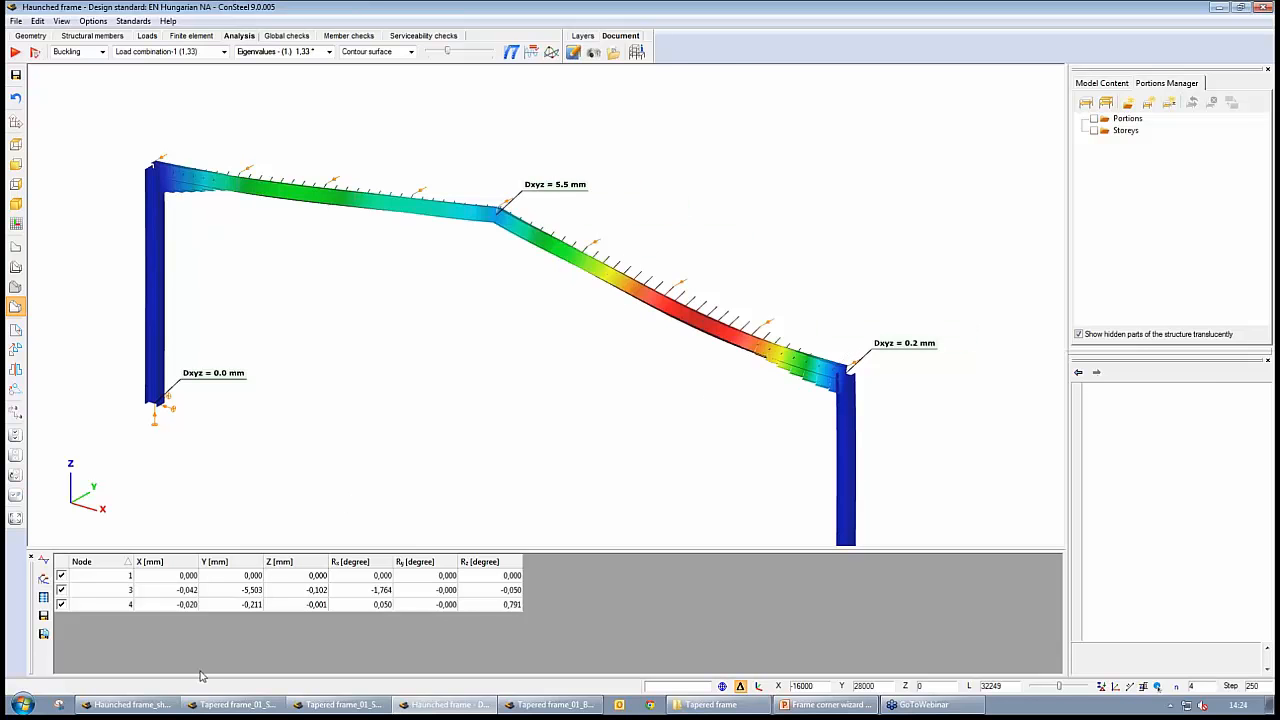
Return to Haunched frame_shell_stiff and view the whole frame's first buckling mode for comparison with the beam model
left_click(125, 704)
middle_click_drag(710, 235, 680, 330)
mouse_move(730, 268)
middle_mouse_down()
mouse_move(563, 320)
mouse_move(634, 363)
mouse_move(586, 331)
mouse_move(645, 343)
mouse_move(723, 266)
middle_mouse_up()
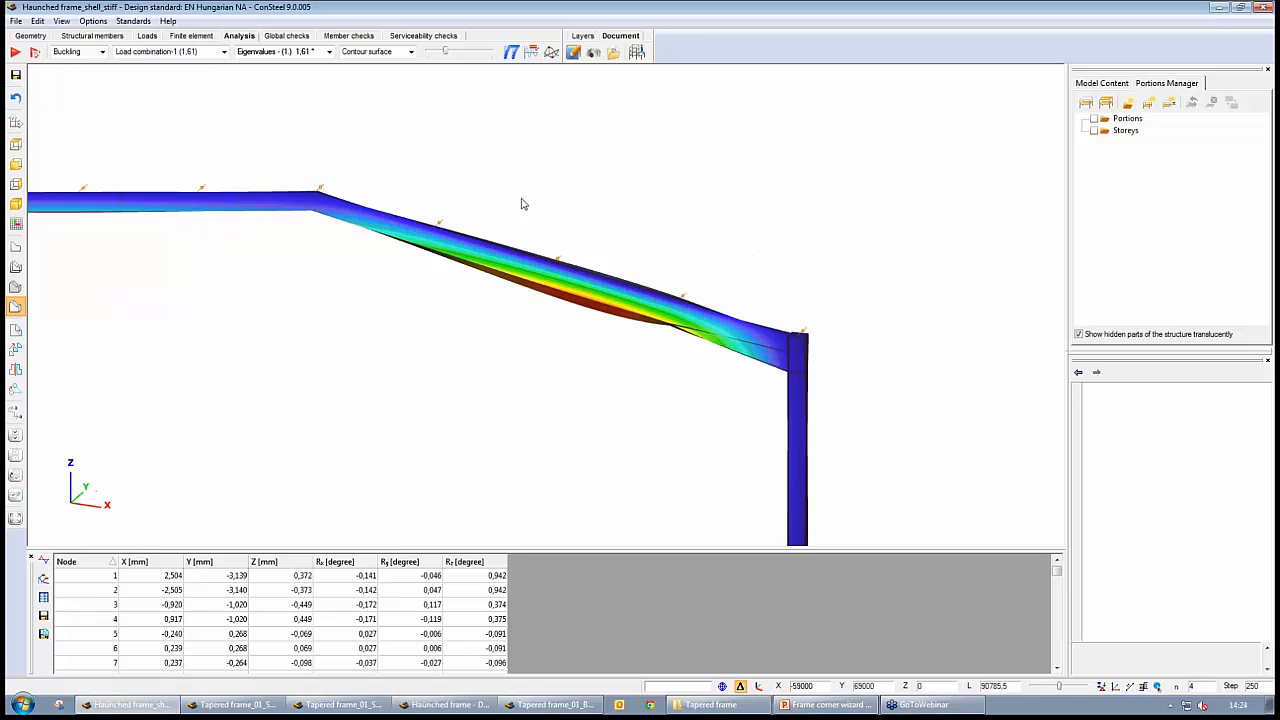
middle_click_drag(566, 350, 649, 313)
scroll(651, 311, "down", 3)
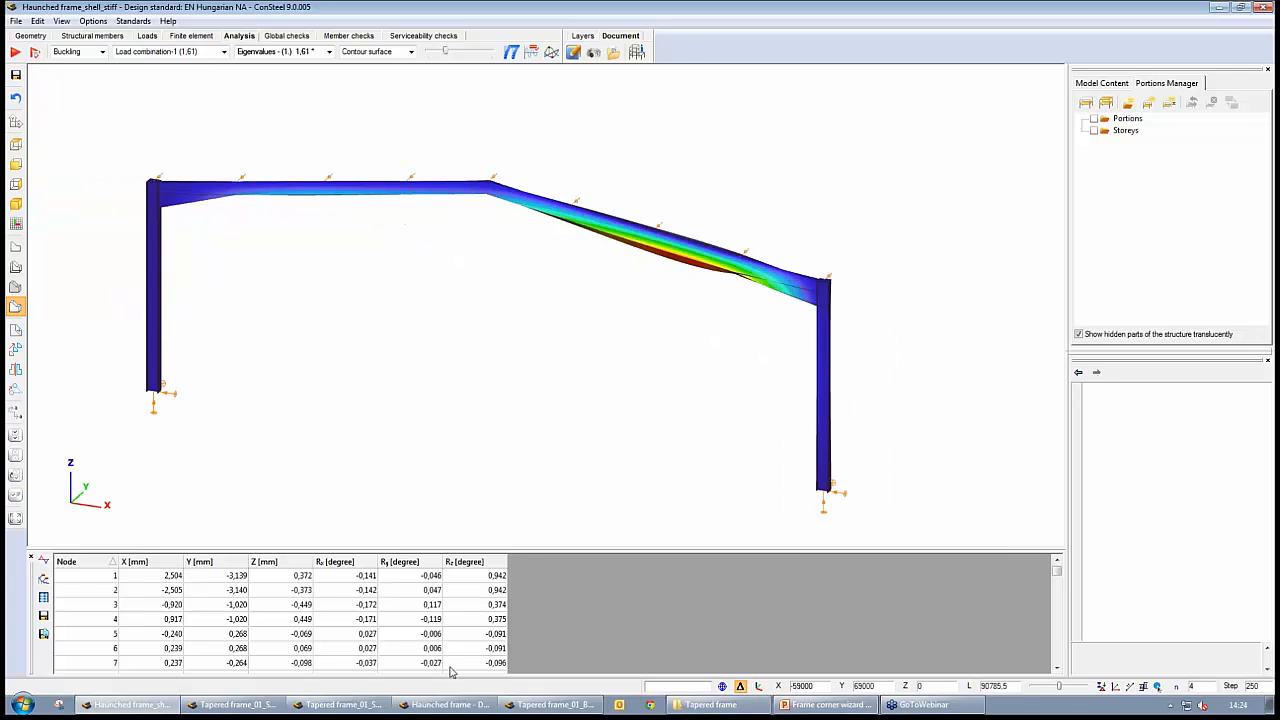
Switch back to the Haunched frame beam model, reduce the deformation scale further and inspect the buckled right rafter's displacement
left_click(450, 705)
mouse_move(592, 258)
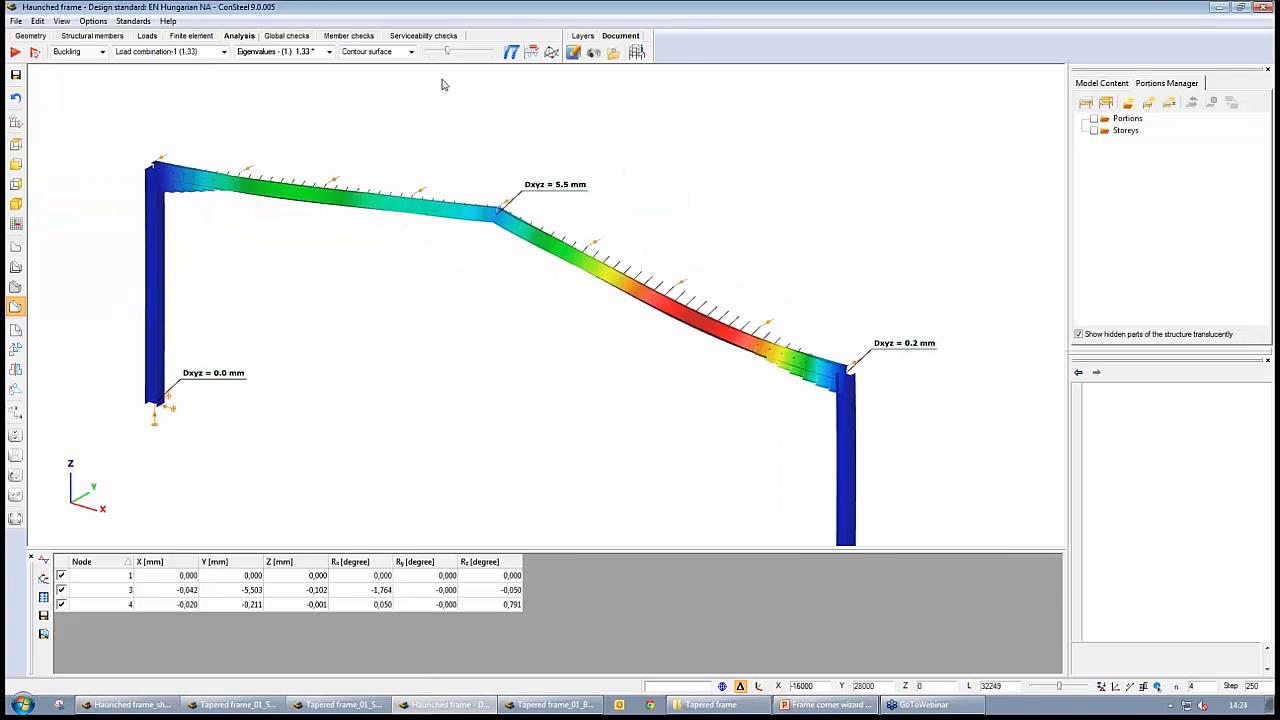
left_click_drag(449, 54, 441, 55)
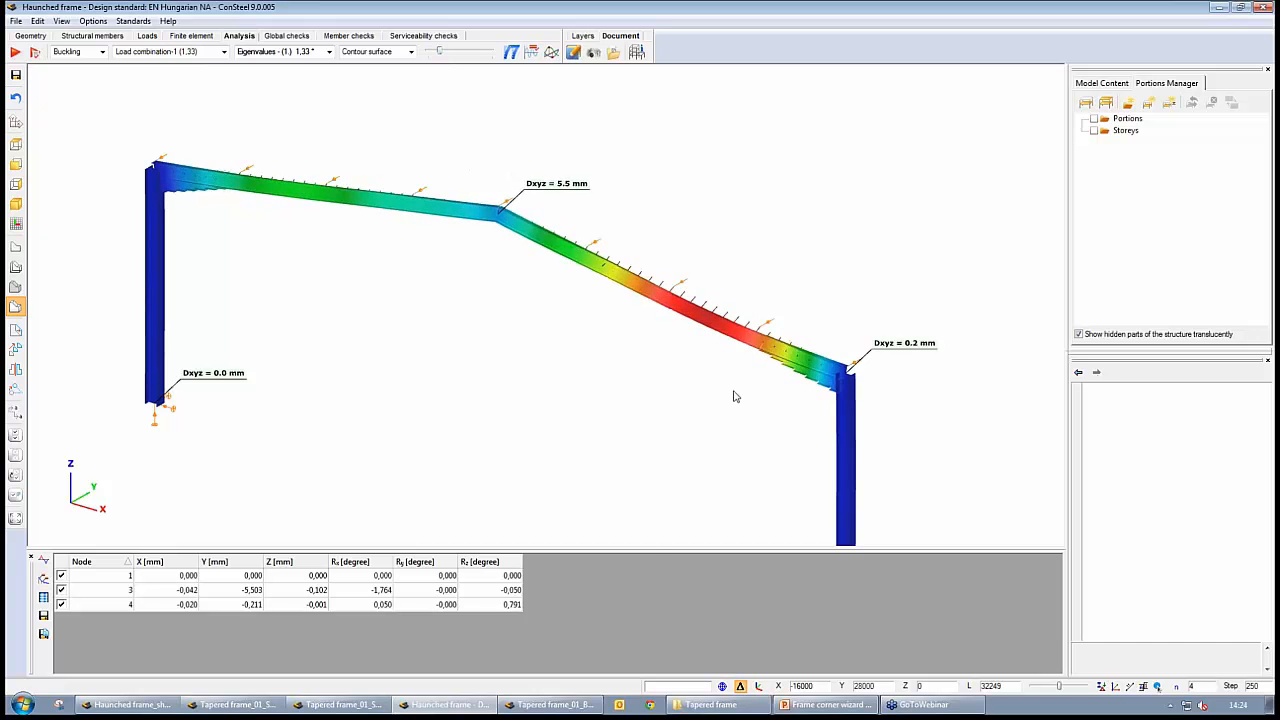
middle_click_drag(731, 394, 692, 320)
mouse_move(692, 320)
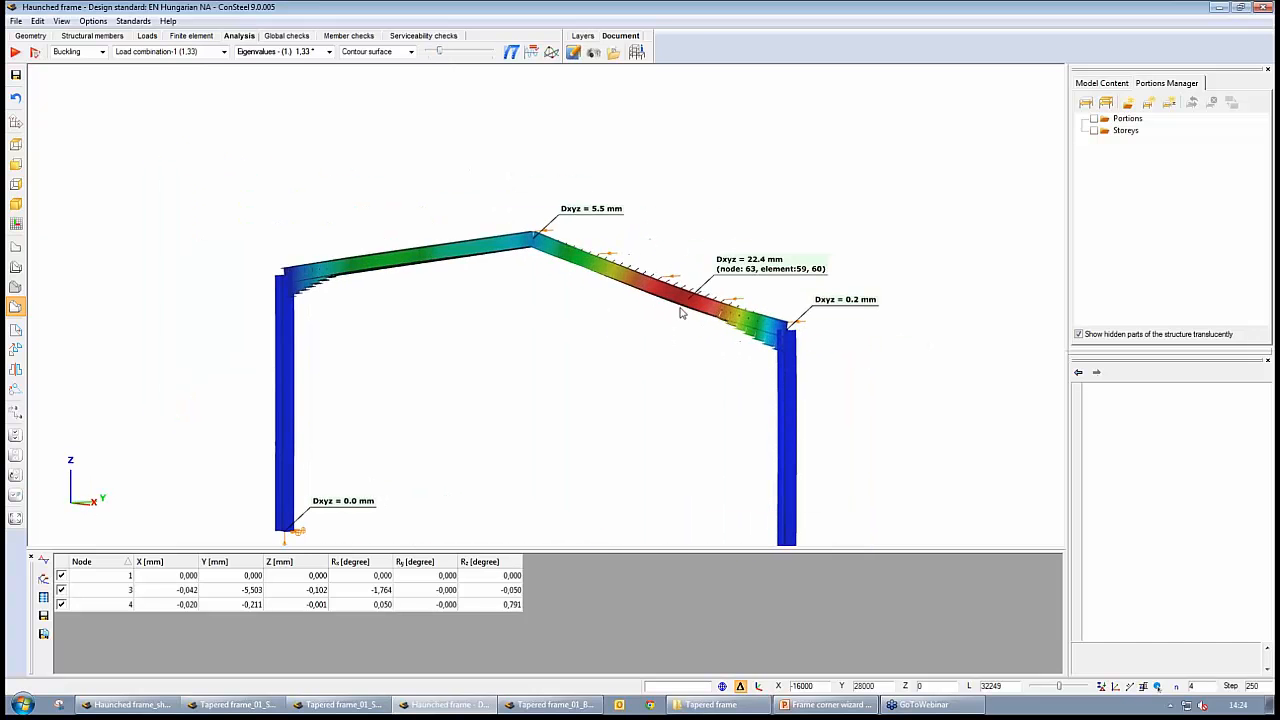
middle_click_drag(660, 363, 695, 316)
scroll(709, 347, "down", 1)
mouse_move(393, 181)
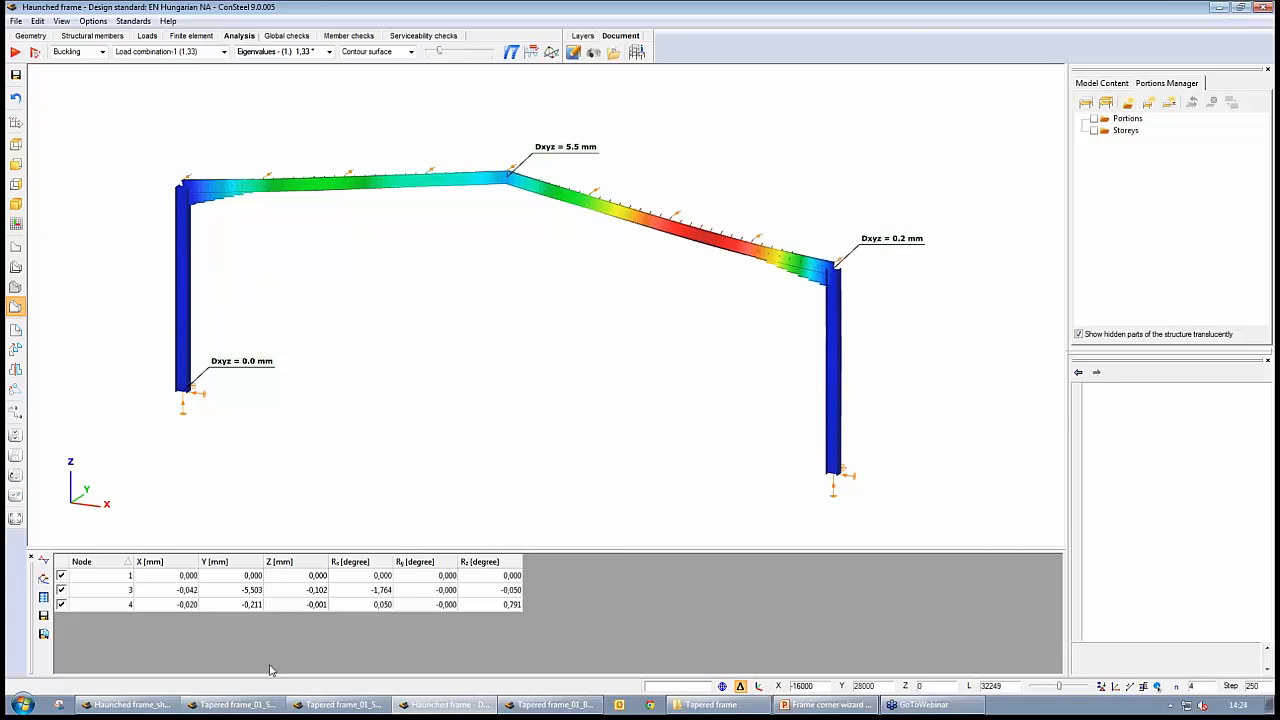
Switch to Tapered frame_01_Shell, display its first buckling mode for Teherkombináció-1 and strongly reduce the deformation scale
left_click(237, 704)
middle_click_drag(575, 456, 510, 403)
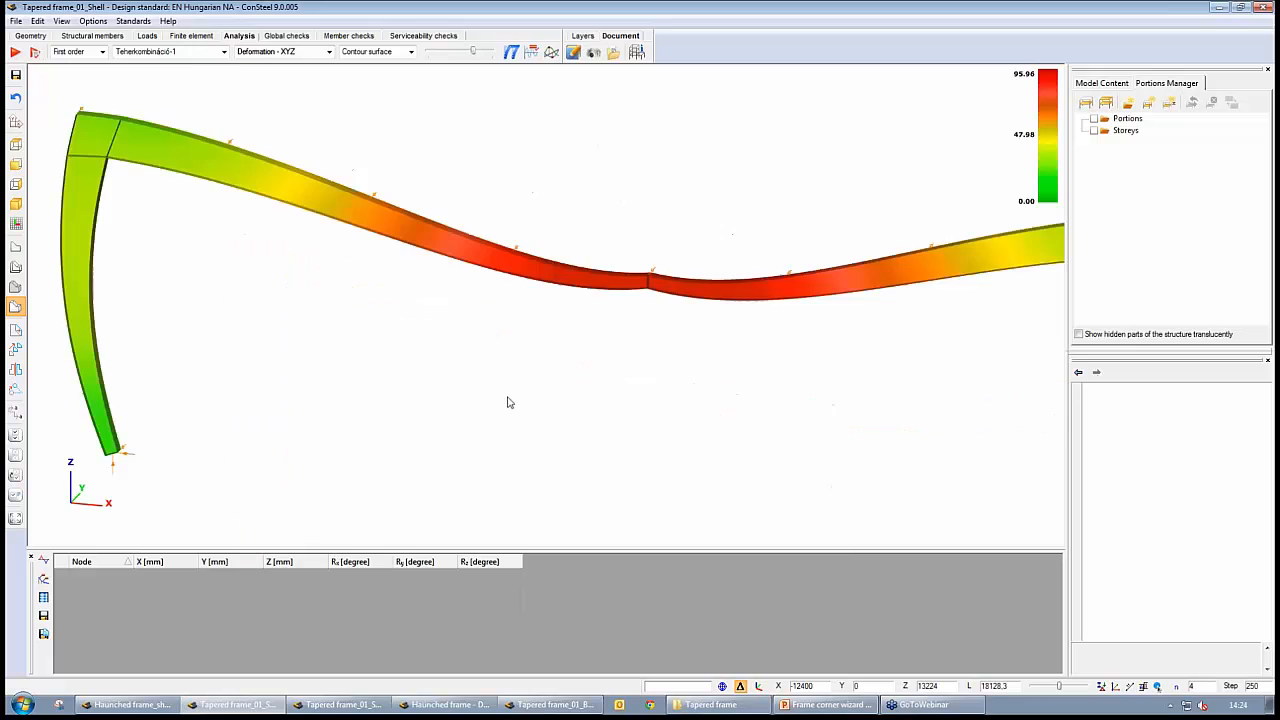
scroll(510, 403, "down", 2)
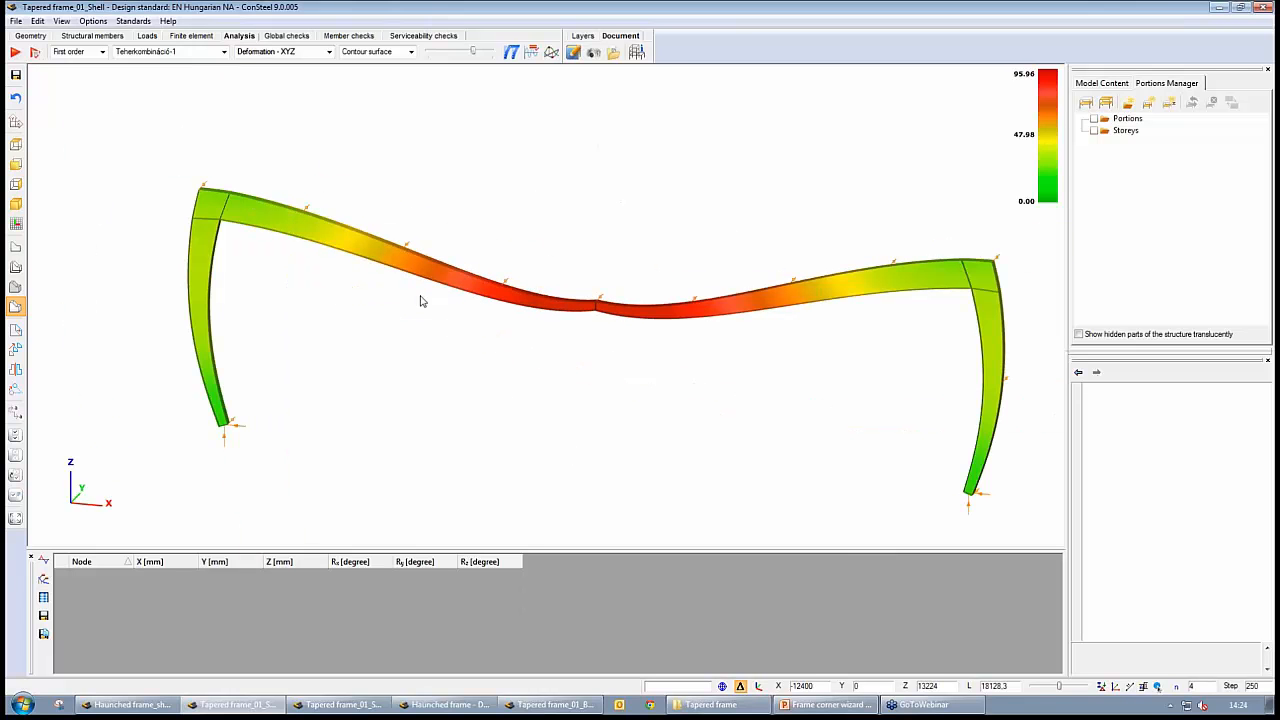
left_click(101, 52)
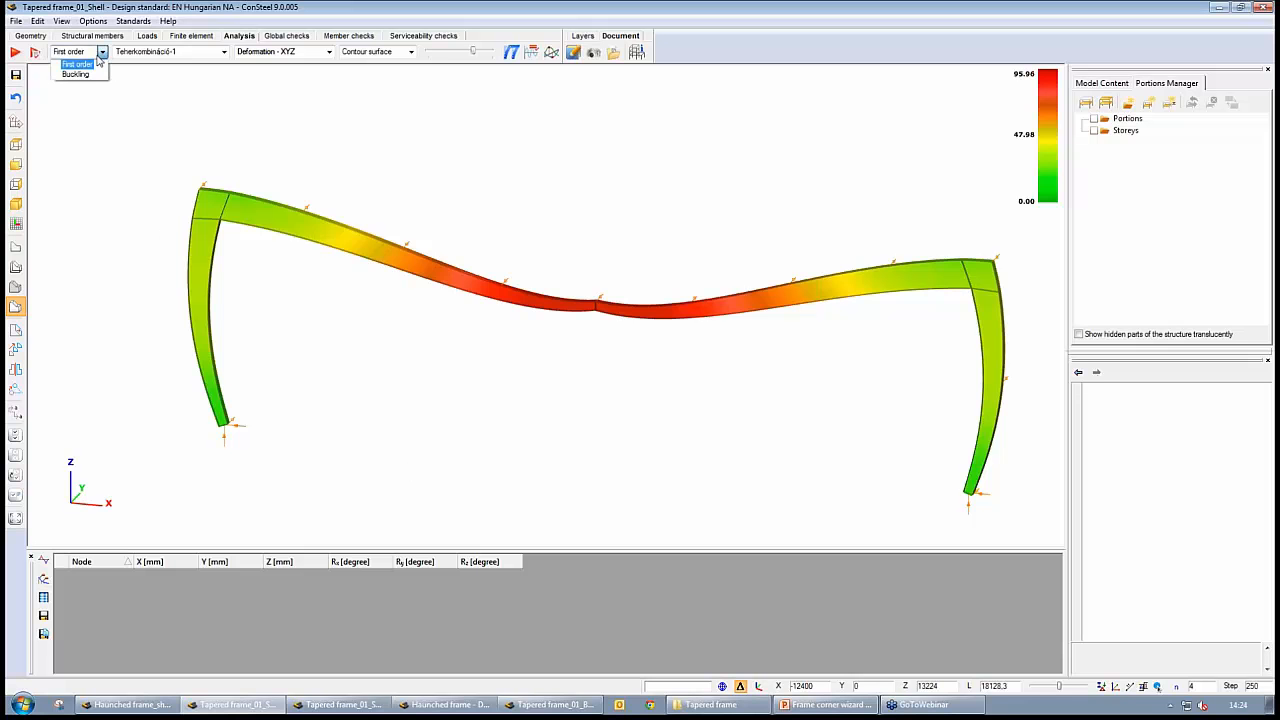
left_click(89, 77)
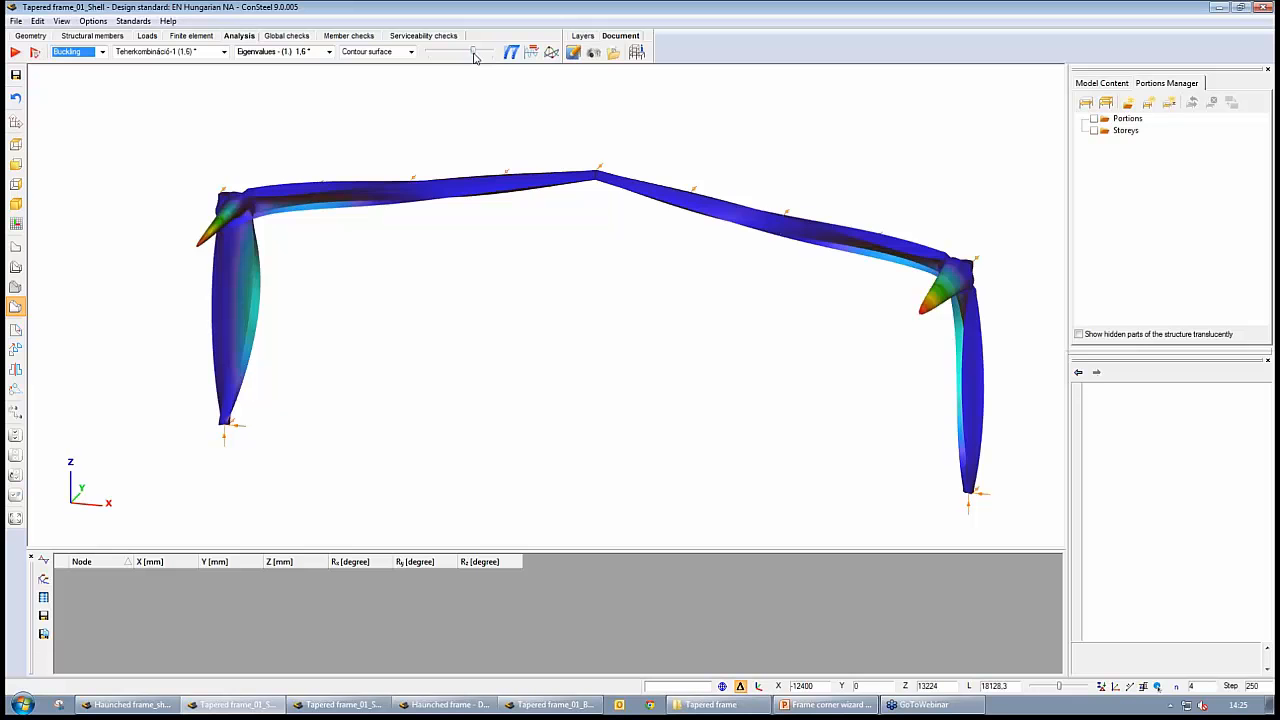
left_click_drag(474, 52, 437, 54)
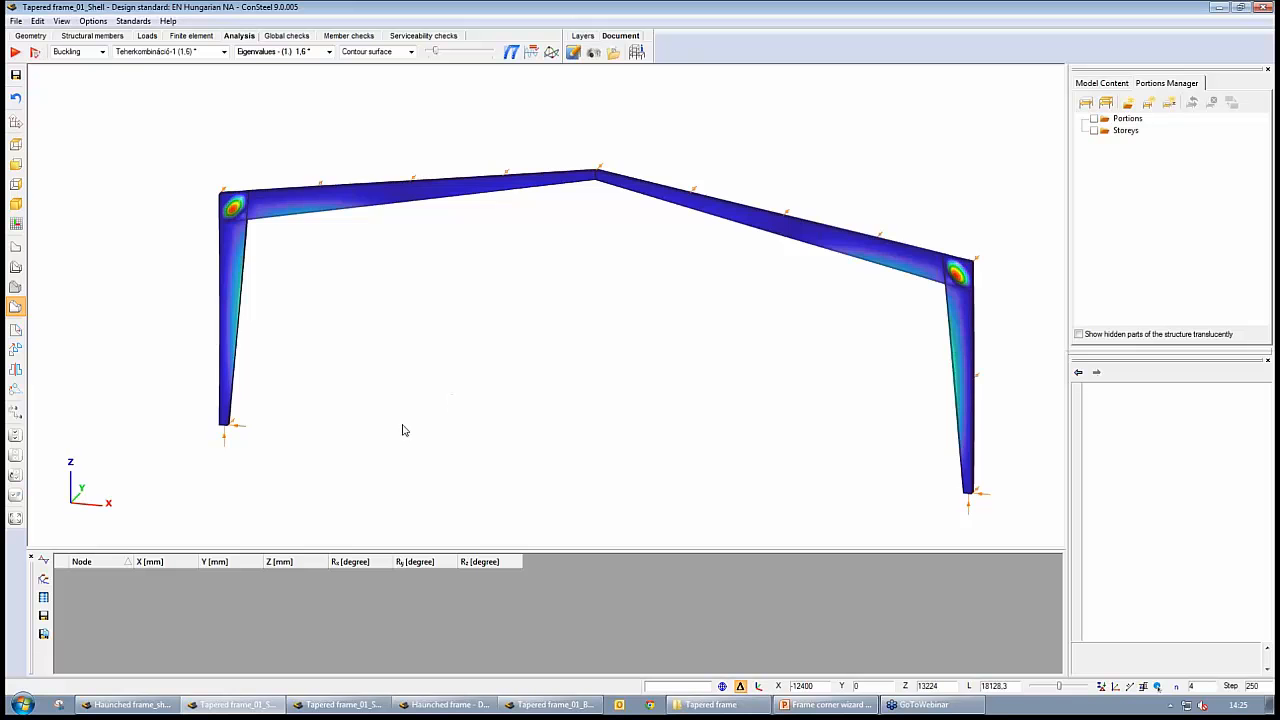
Examine the local buckling of the web panel in the tapered frame's left corner up close
middle_click_drag(360, 223, 315, 244)
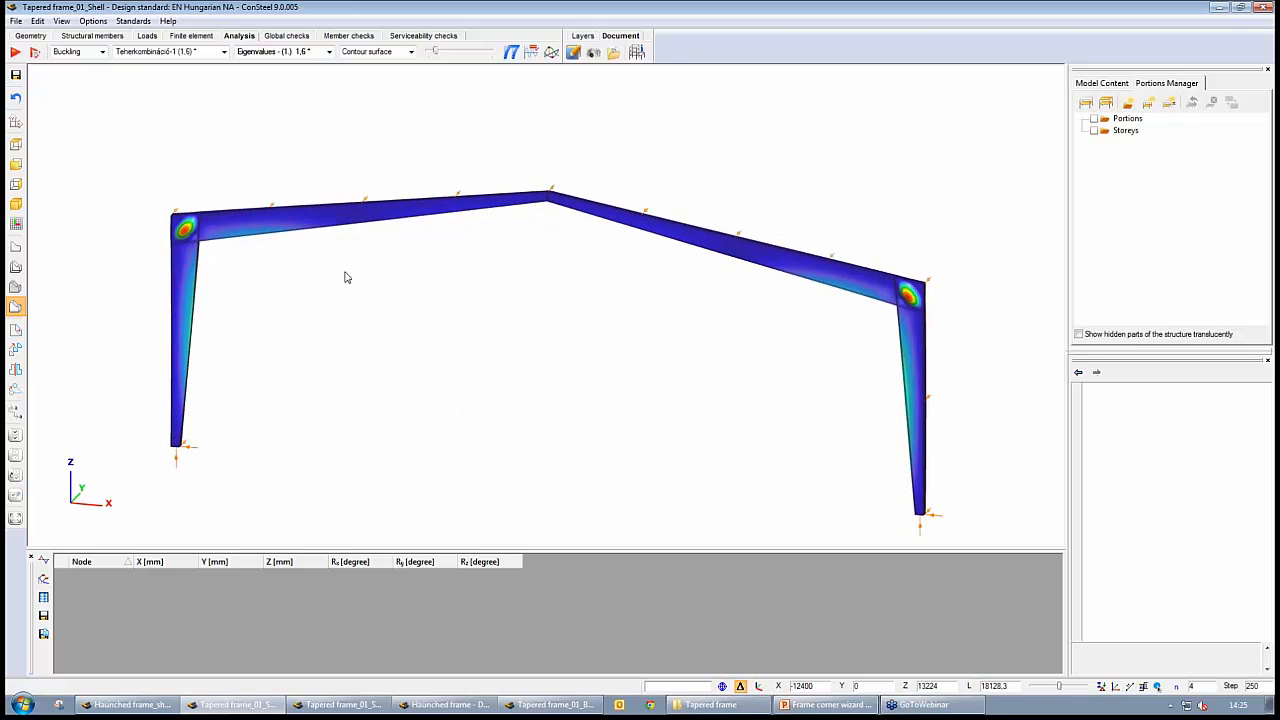
mouse_move(617, 406)
middle_mouse_down("alt")
mouse_move(601, 407)
mouse_move(613, 399)
middle_mouse_up("alt")
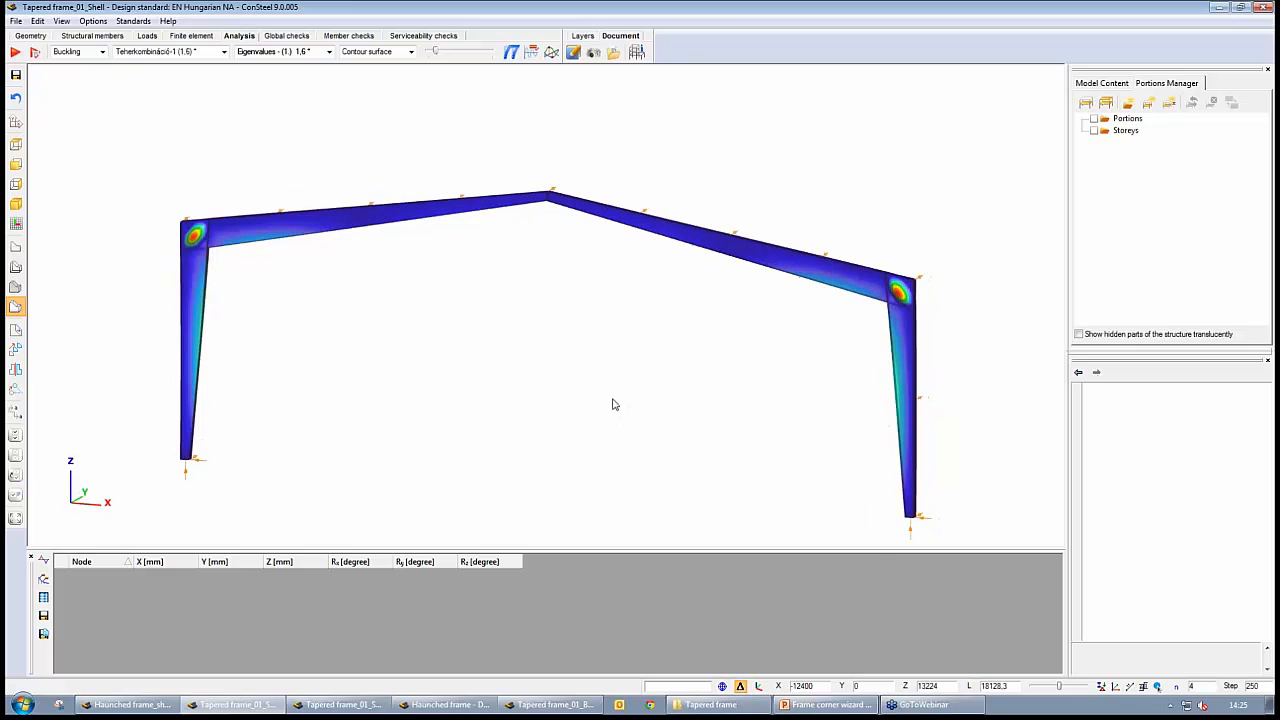
middle_click_drag(190, 250, 336, 334)
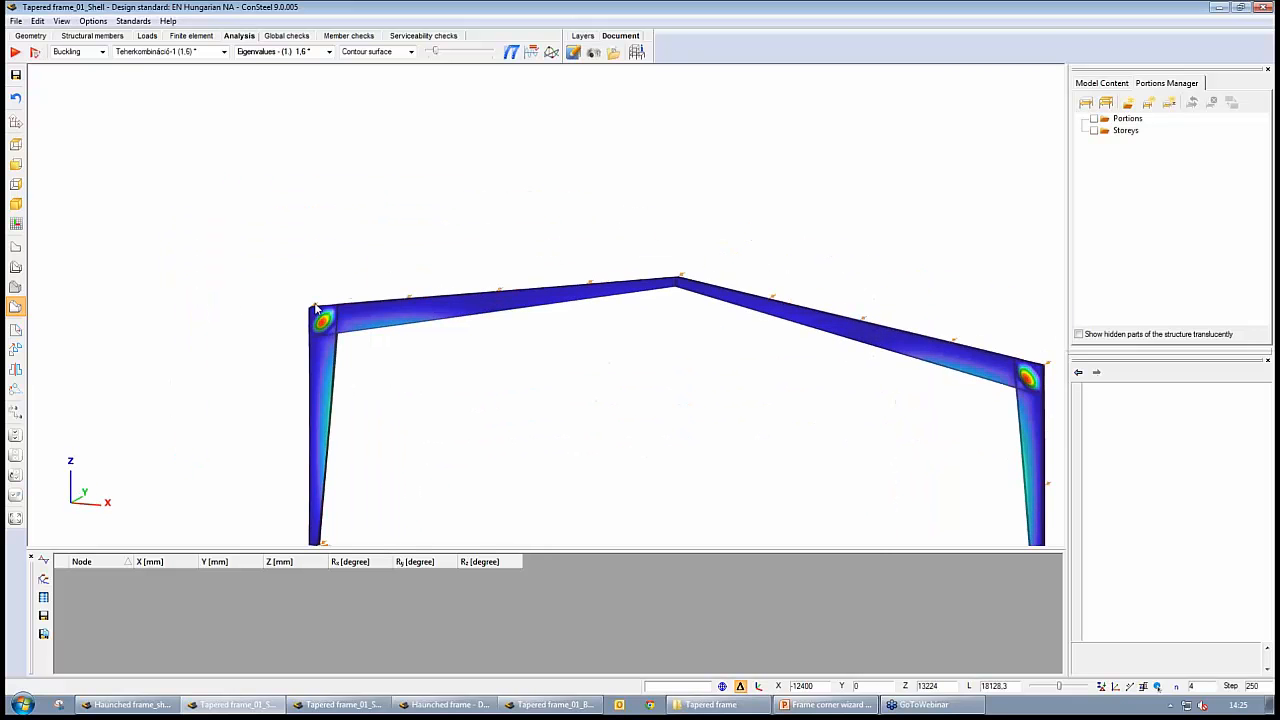
scroll(303, 335, "up", 5)
scroll(304, 338, "up", 2)
middle_click_drag(414, 370, 392, 365, "alt")
middle_click_drag(426, 245, 378, 298)
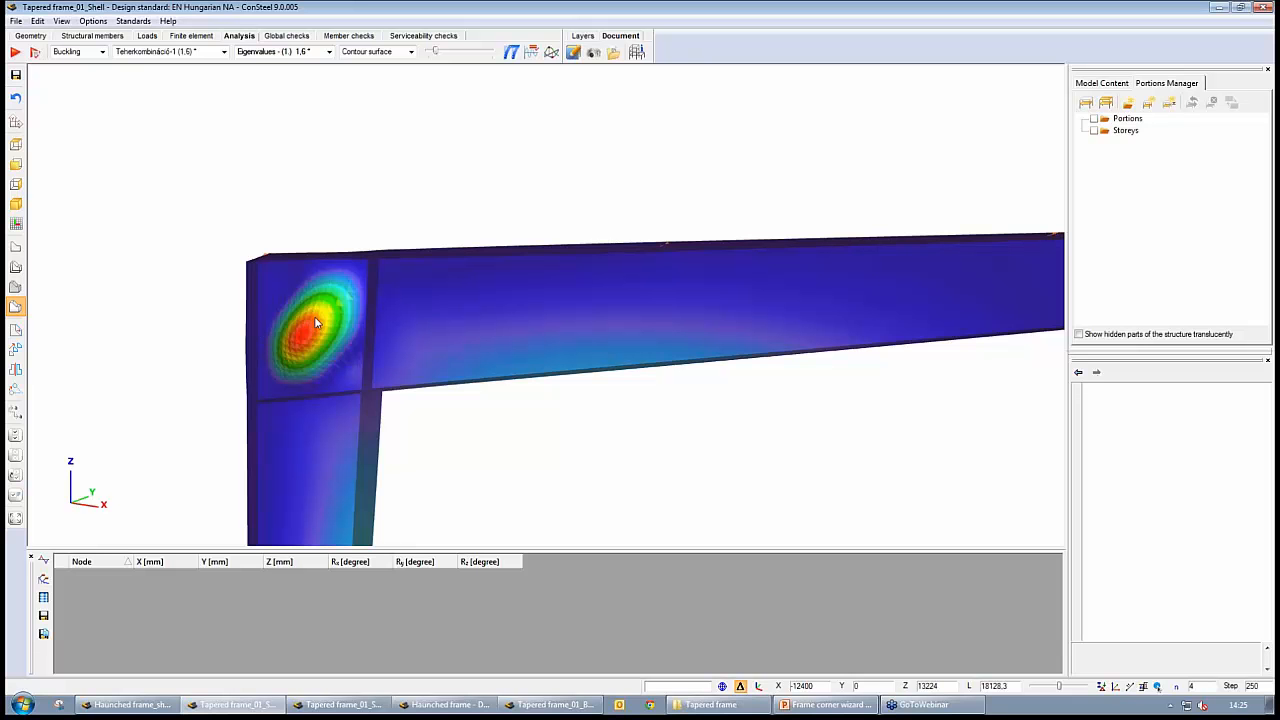
middle_click_drag(412, 394, 335, 250, "alt")
middle_click_drag(365, 391, 350, 403, "alt")
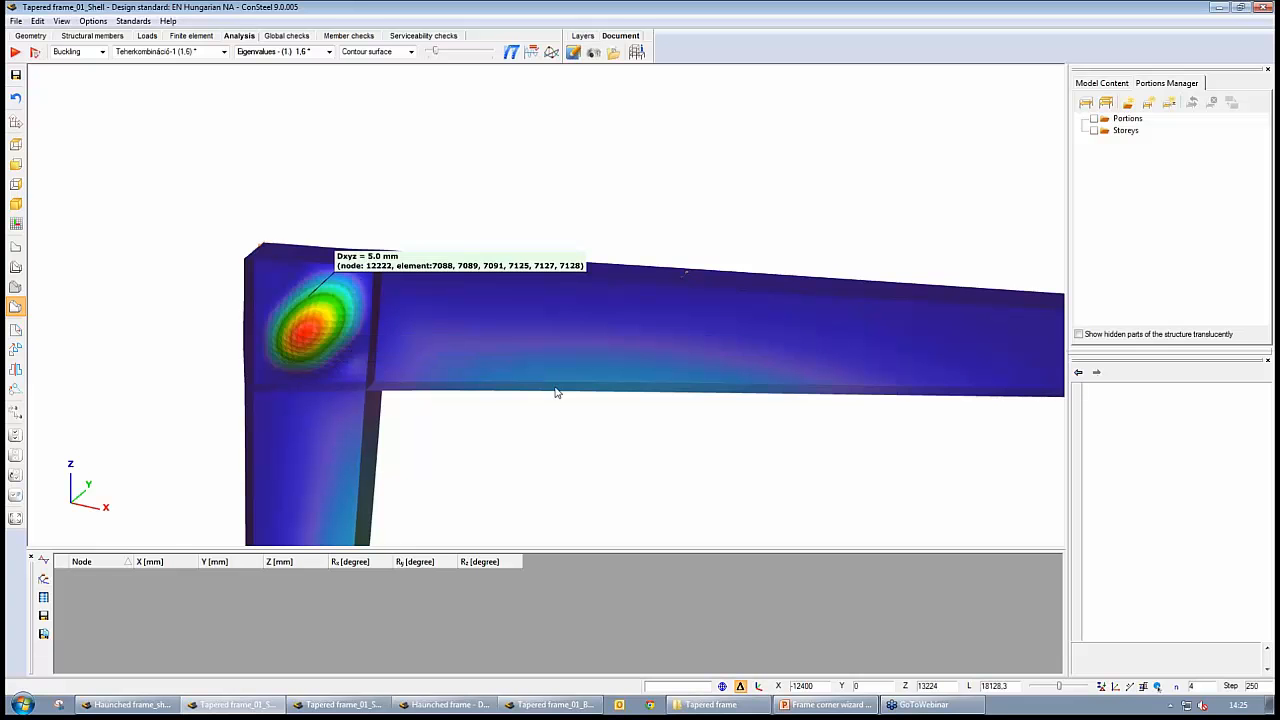
Show the whole tapered frame, step through the eigenvalues to the fifth buckling mode and increase the deformation scale
middle_click_drag(664, 482, 612, 427)
scroll(612, 427, "down", 4)
middle_click_drag(746, 446, 523, 341)
scroll(657, 403, "down", 2)
scroll(566, 389, "down", 1)
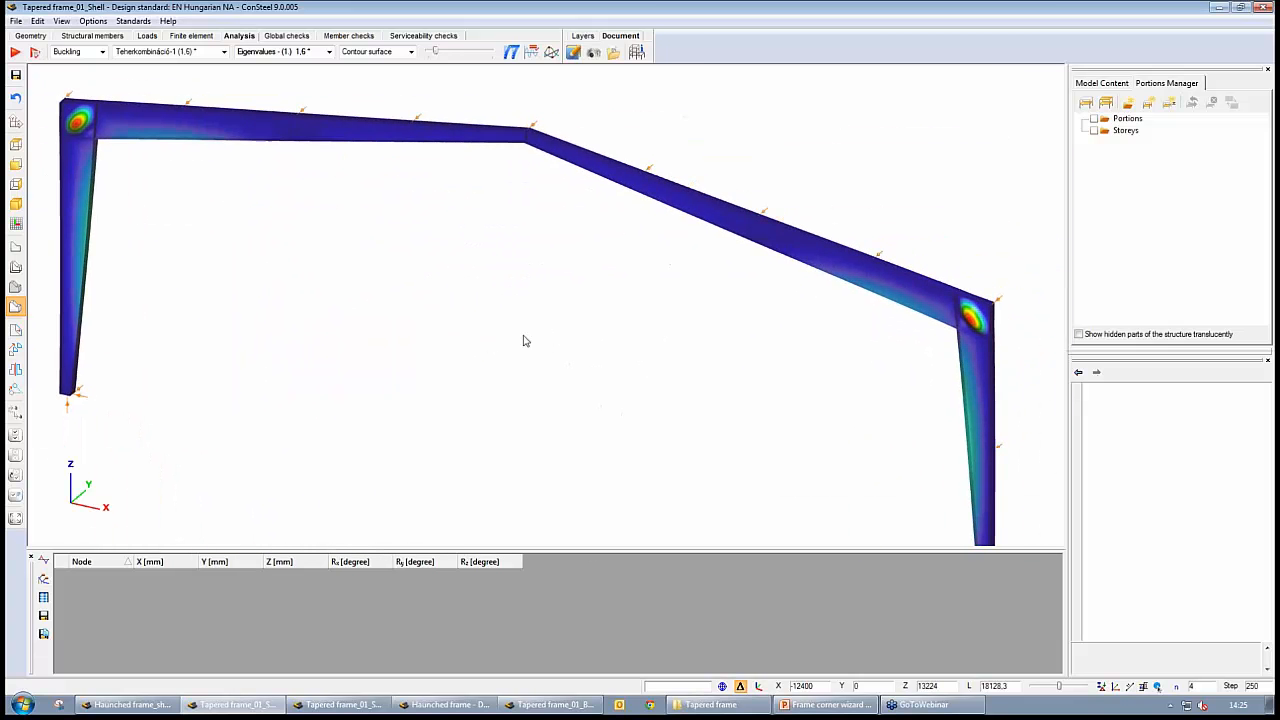
left_click(329, 52)
left_click(330, 52)
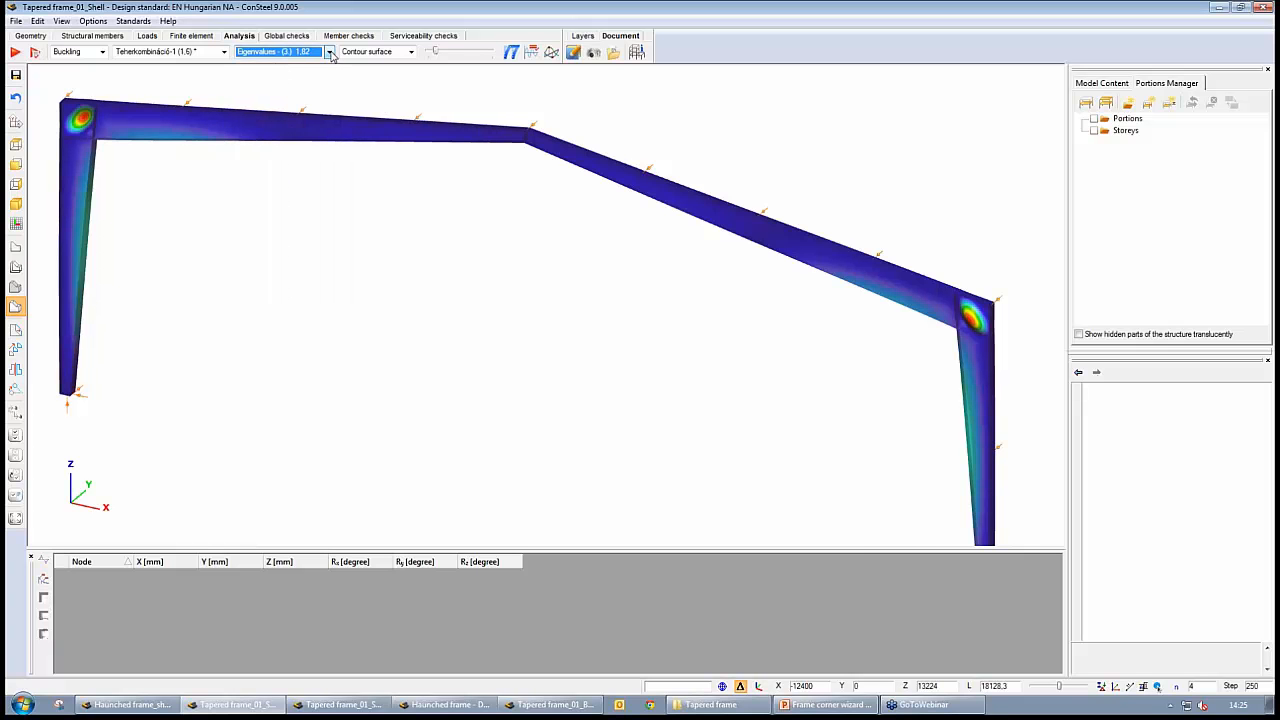
key("Down")
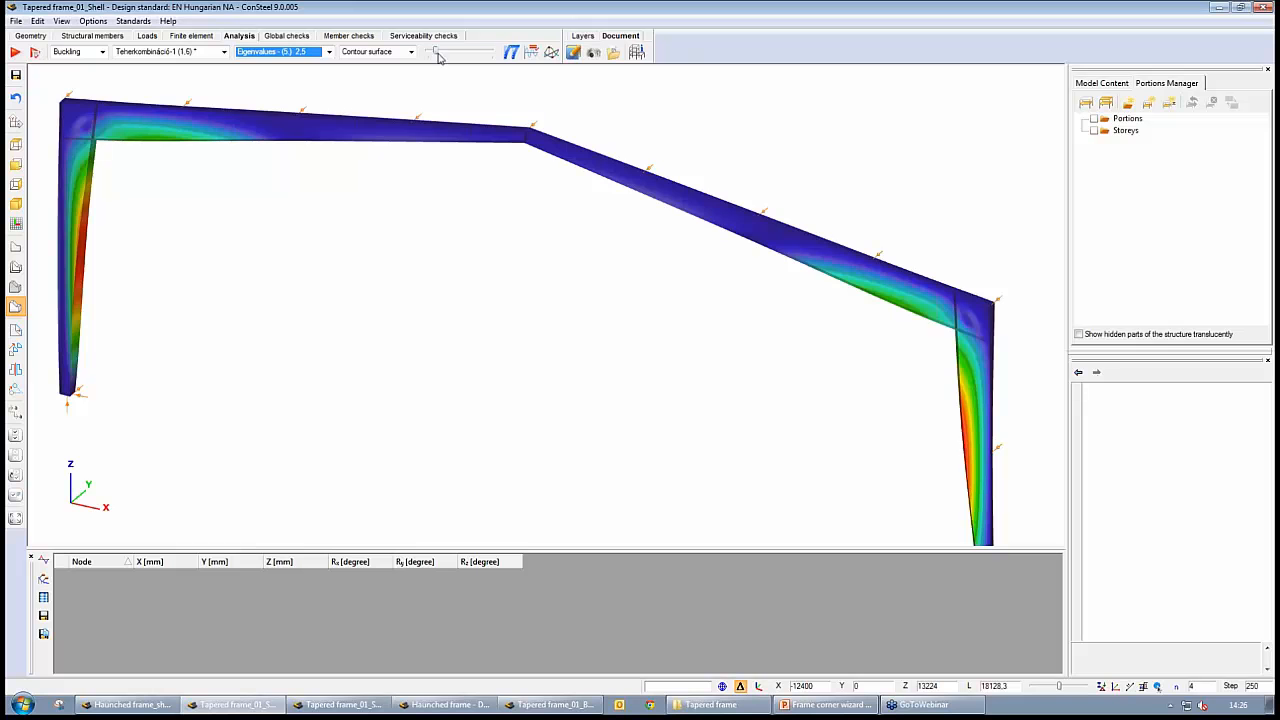
left_click_drag(435, 51, 451, 61)
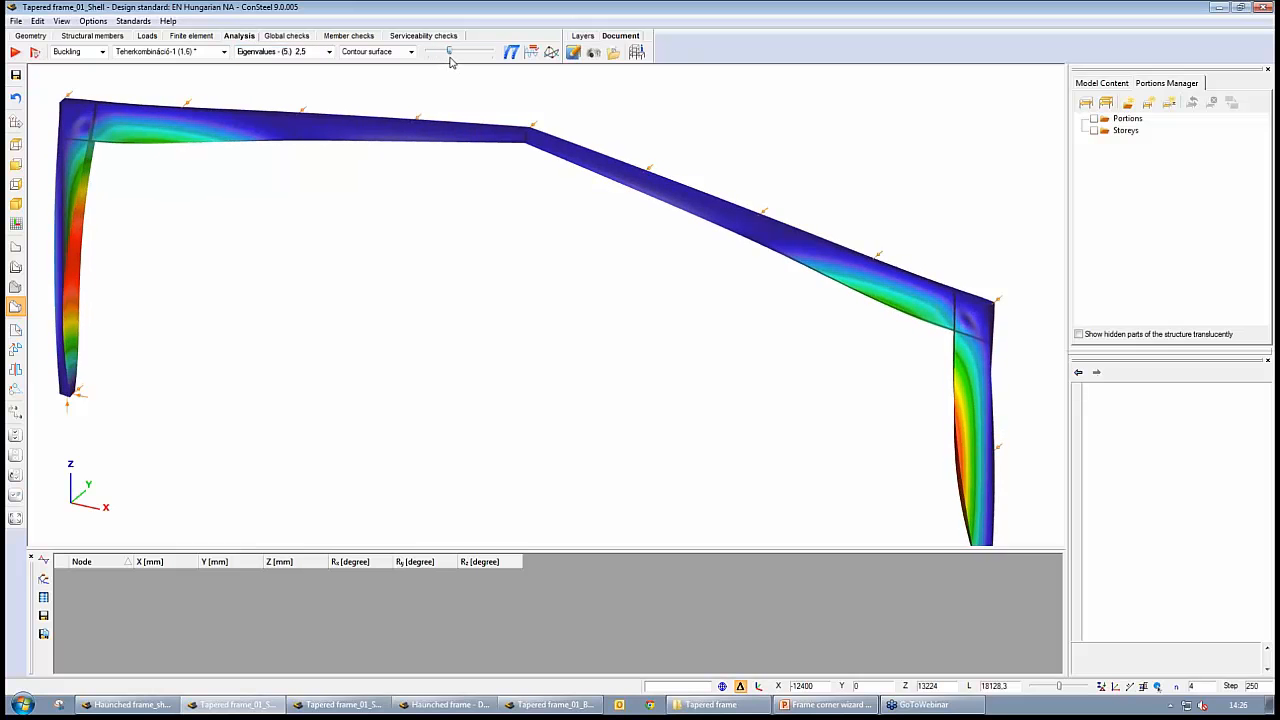
Examine the fifth buckling mode's shape in the tapered columns and rafters from both sides of the frame
middle_click_drag(475, 325, 815, 303, "alt")
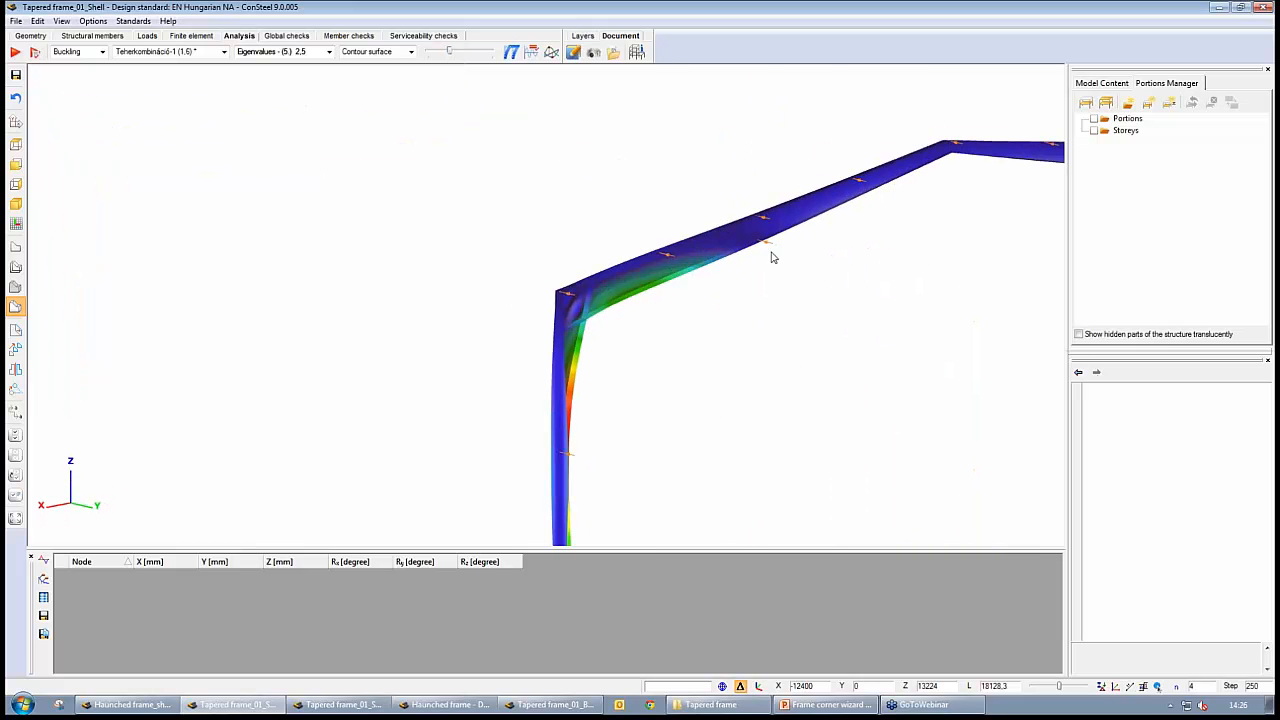
middle_click_drag(614, 317, 491, 336, "alt")
middle_click_drag(412, 328, 691, 381)
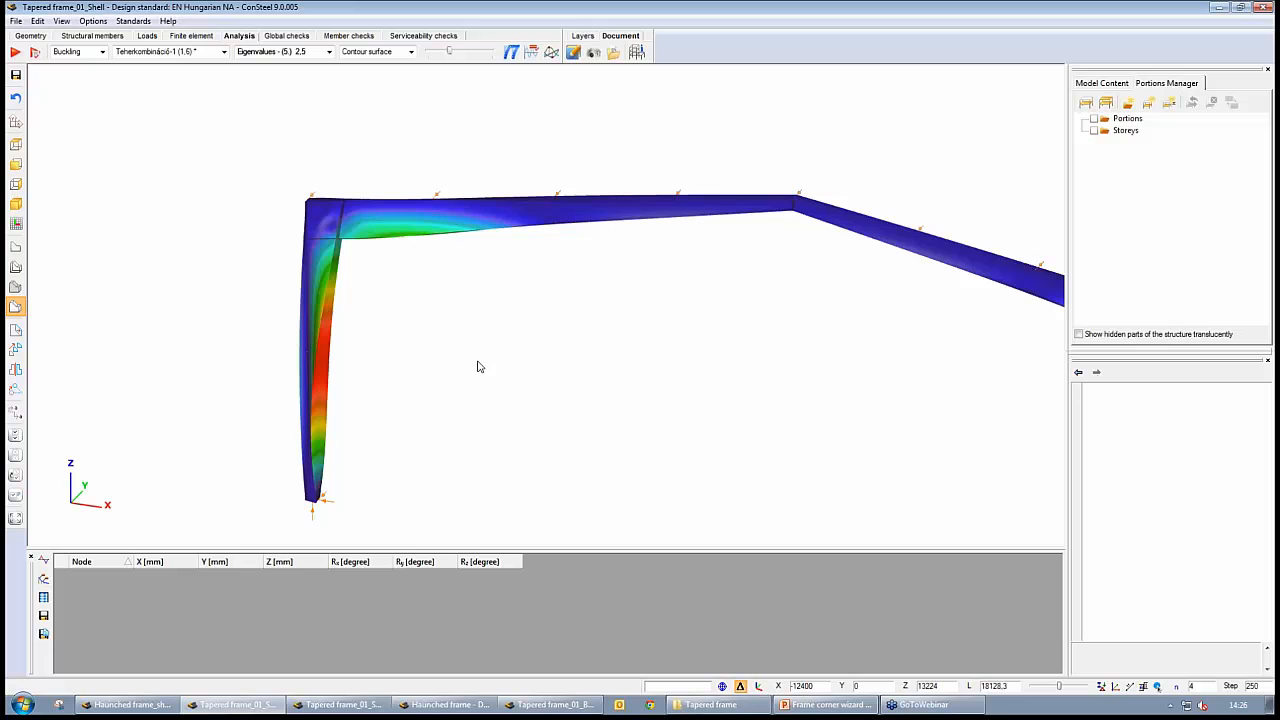
scroll(690, 380, "down", 3)
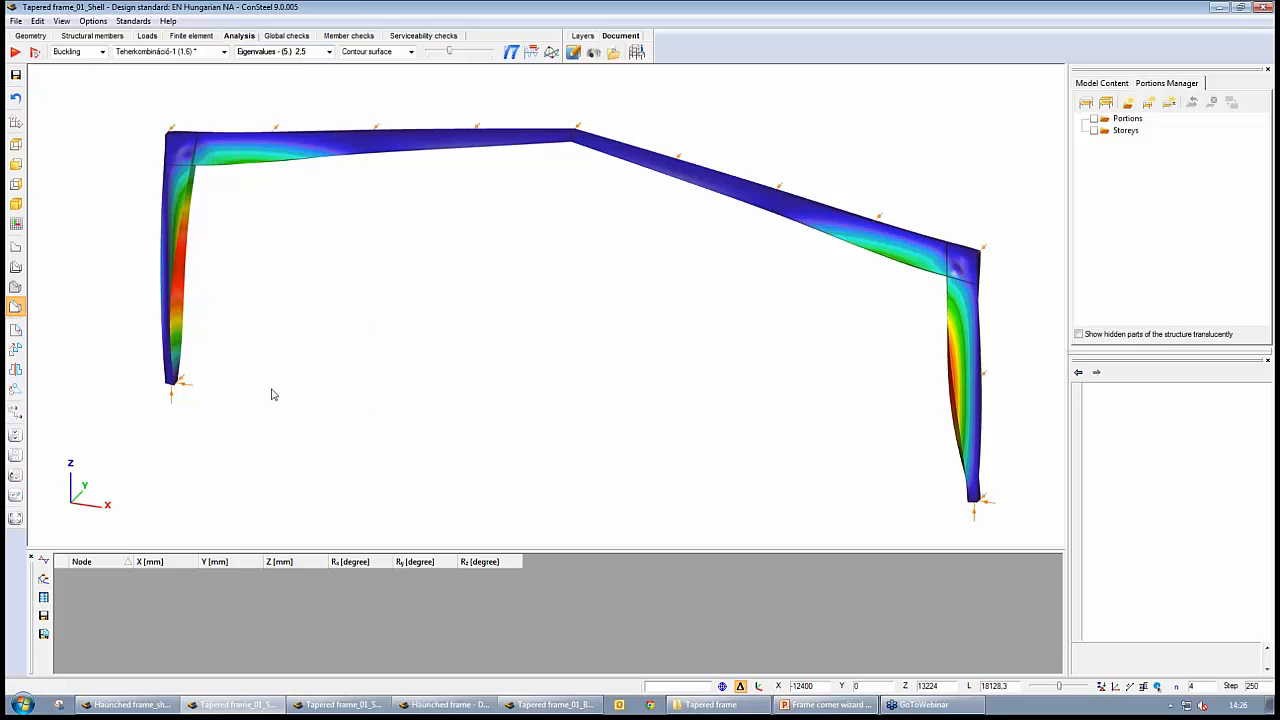
Switch to Tapered frame_01_ShearStiff_Shell, show its first-order deformation for Teherkombináció-1 in solid view and inspect the diagonally stiffened left corner
left_click(363, 706)
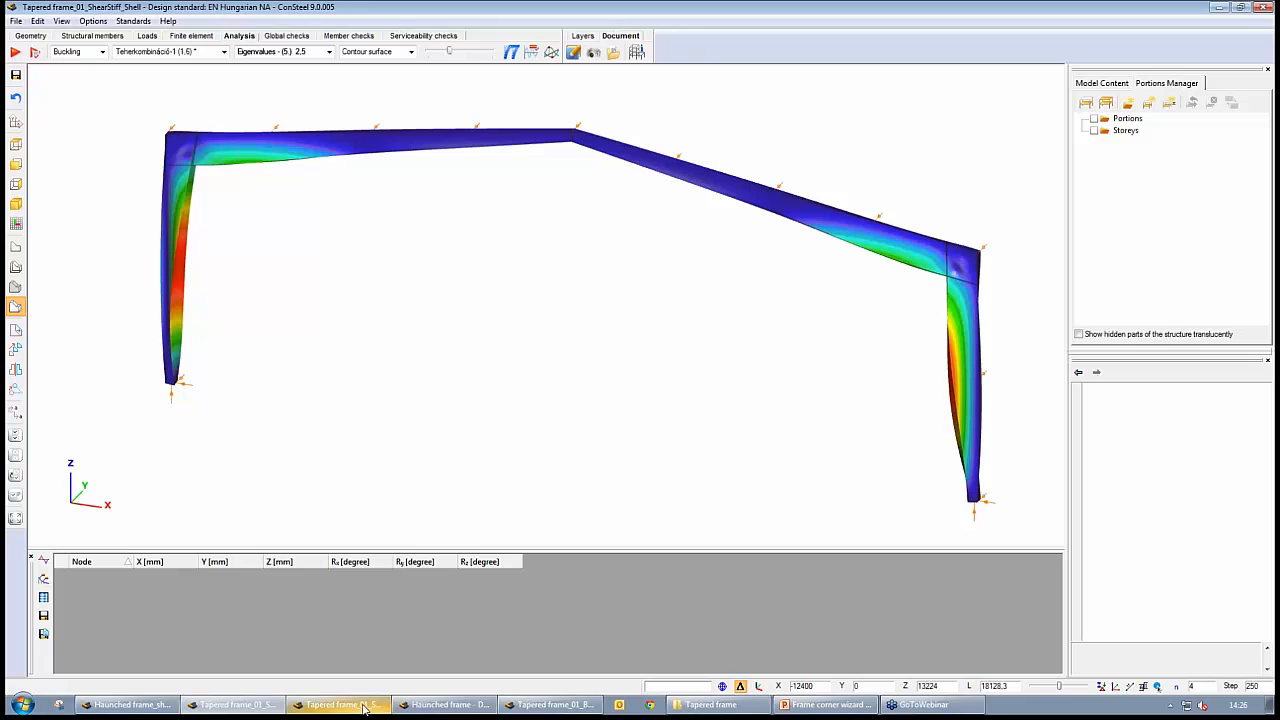
scroll(203, 279, "up", 5)
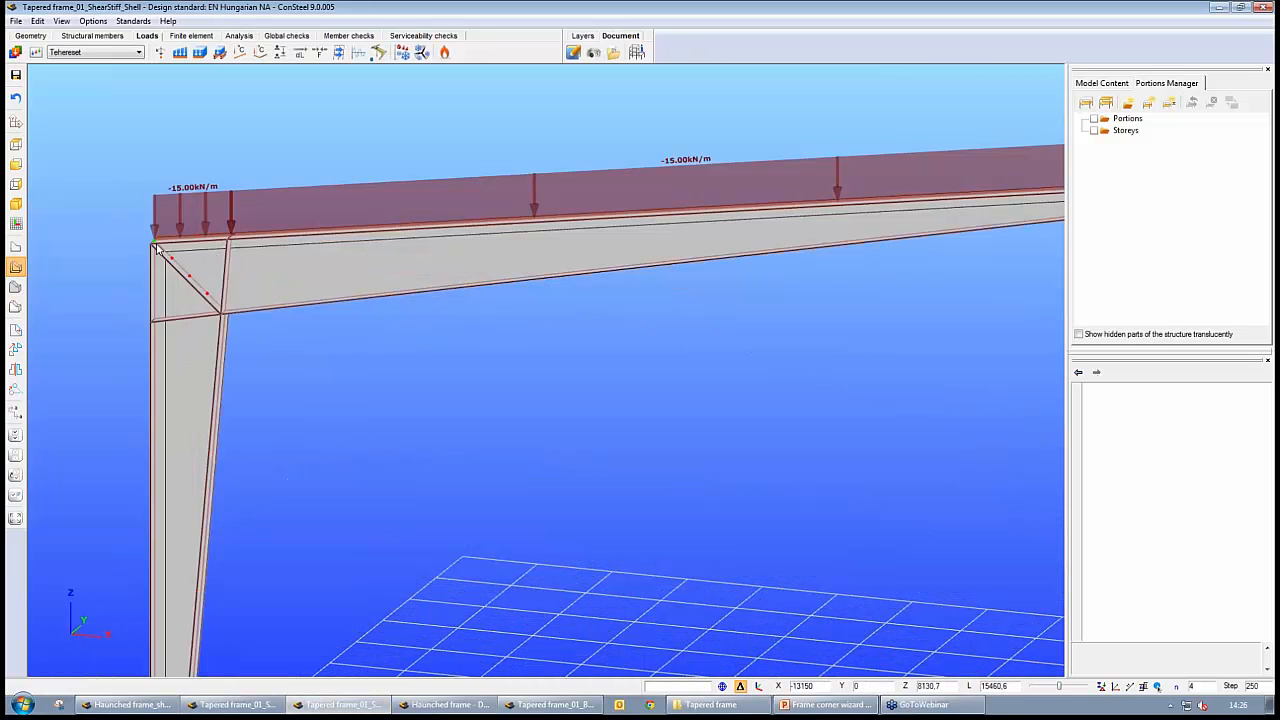
left_click(240, 37)
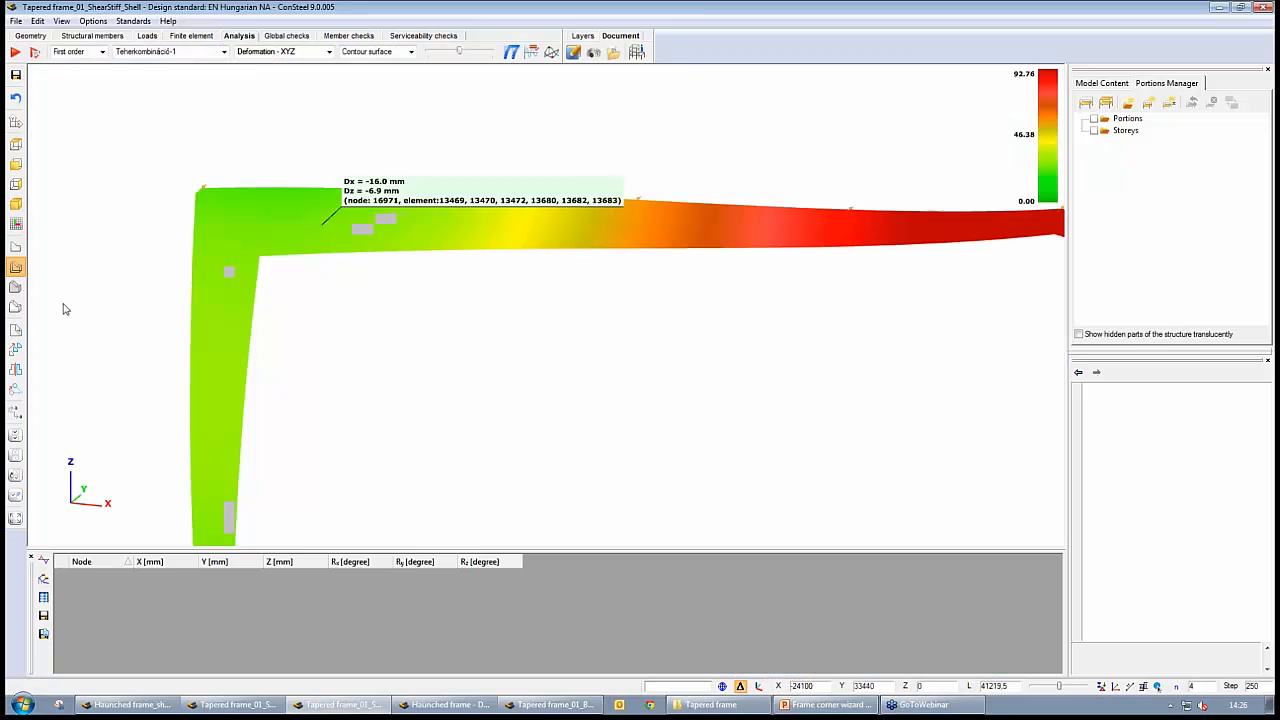
left_click(15, 306)
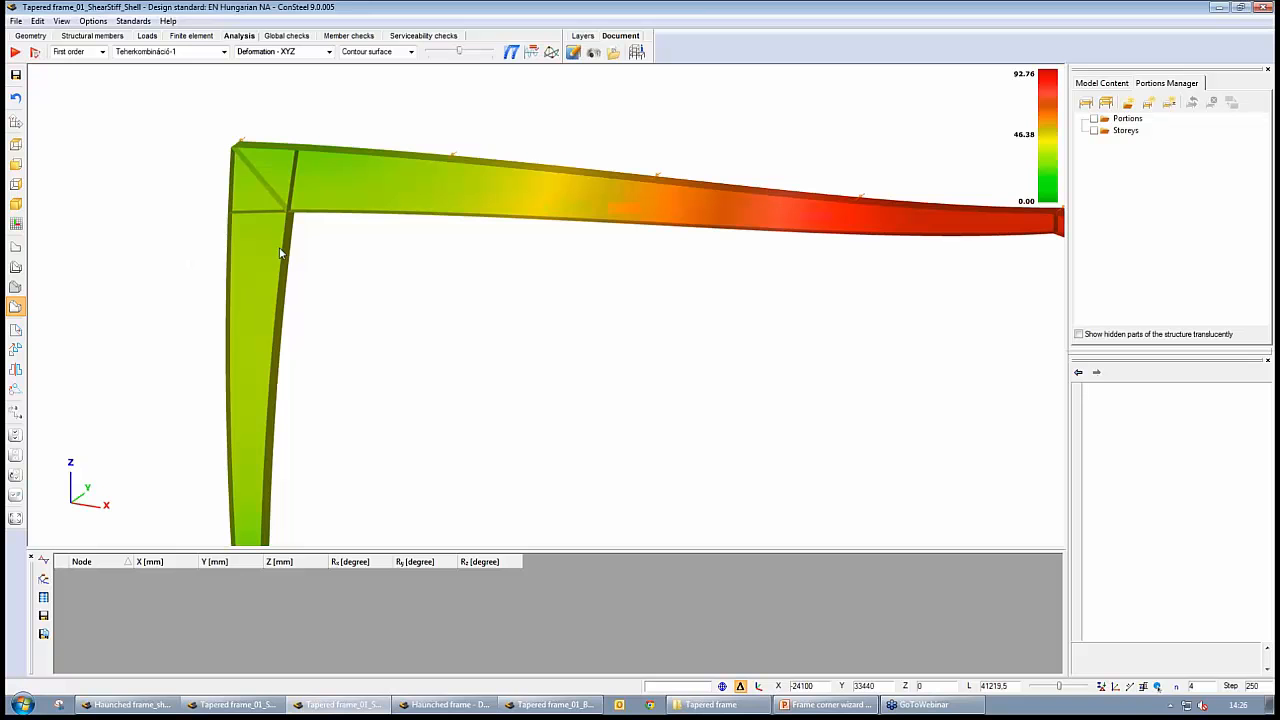
mouse_move(222, 126)
mouse_move(268, 190)
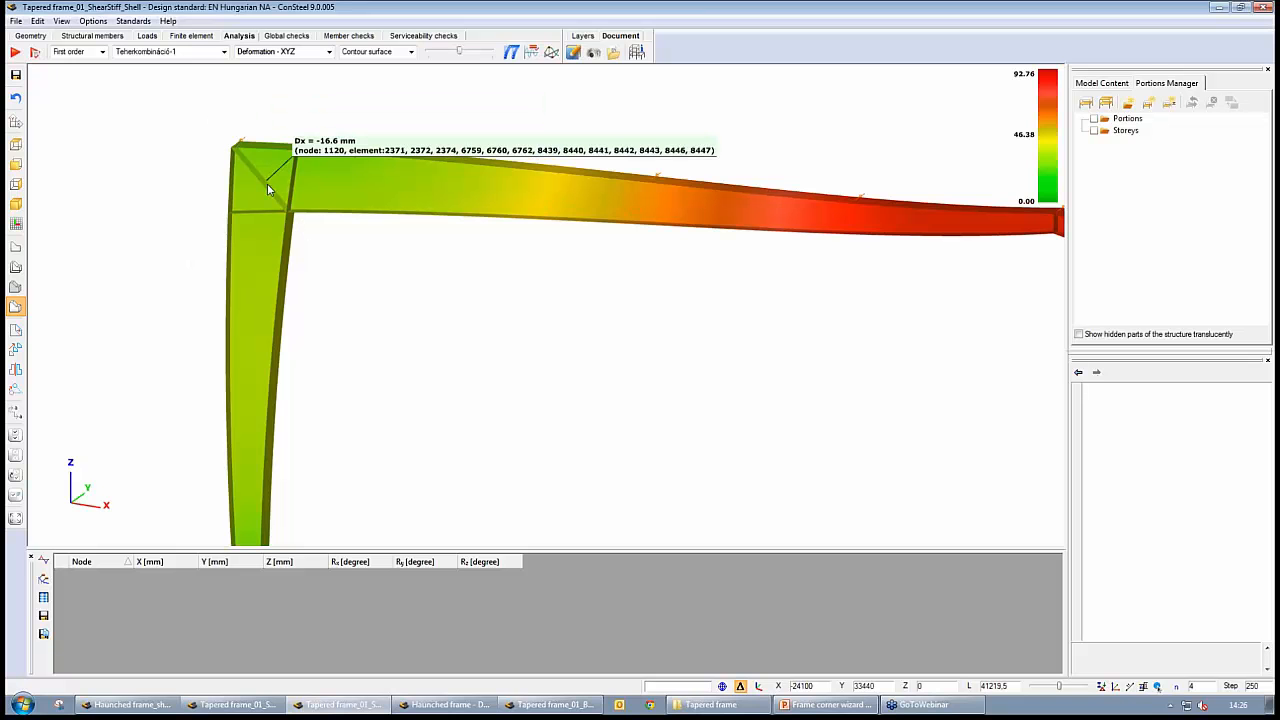
Display the first buckling mode of the shear-stiffened shell frame and examine the whole frame's shape from both sides
left_click(102, 51)
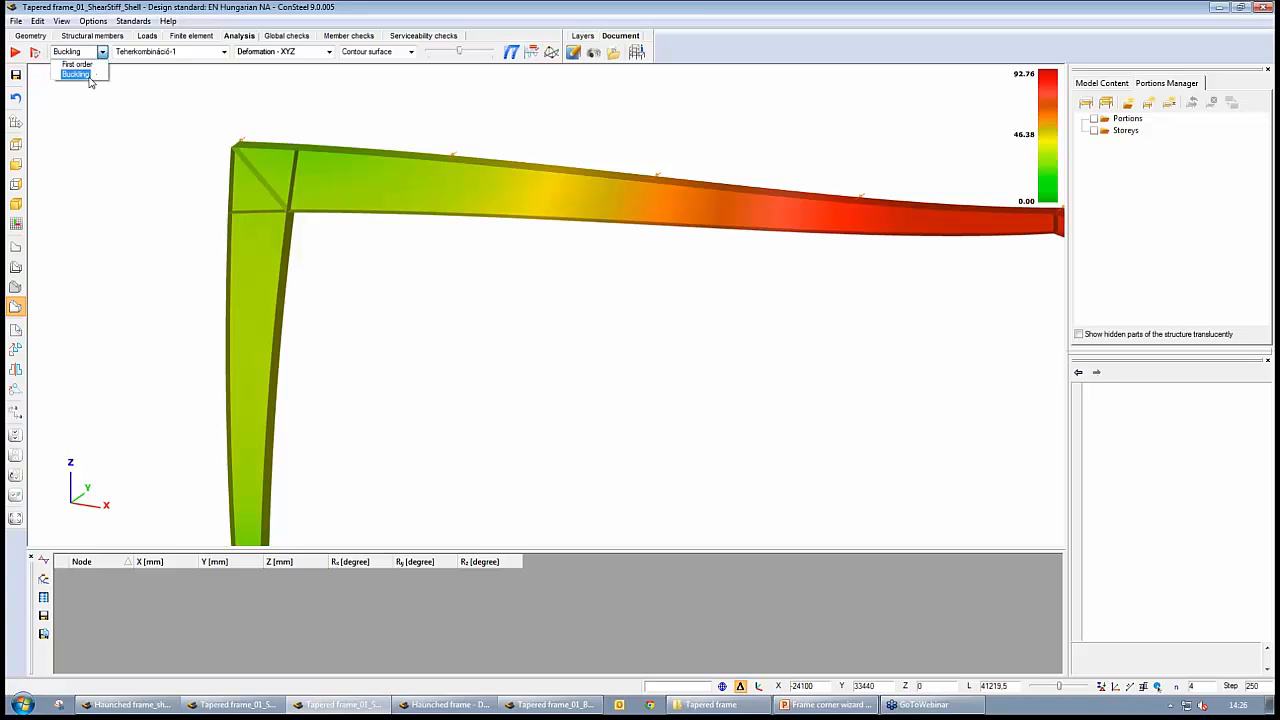
left_click(88, 76)
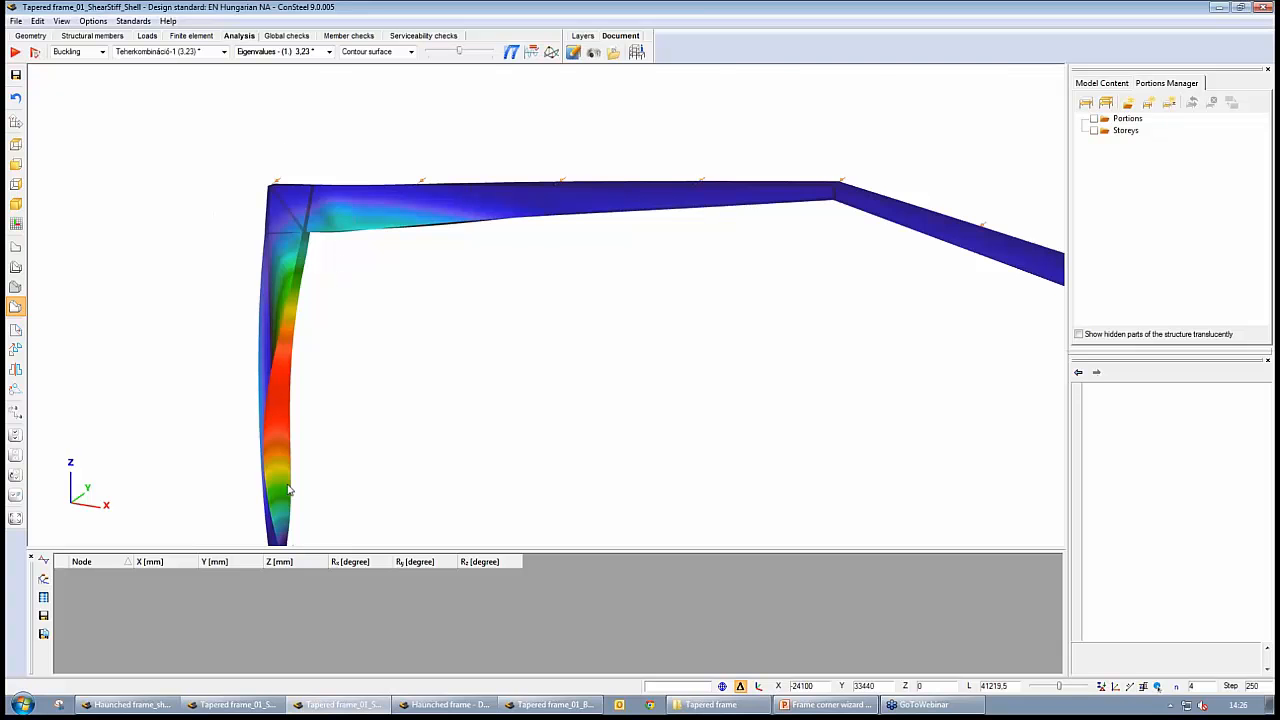
scroll(486, 341, "down", 2)
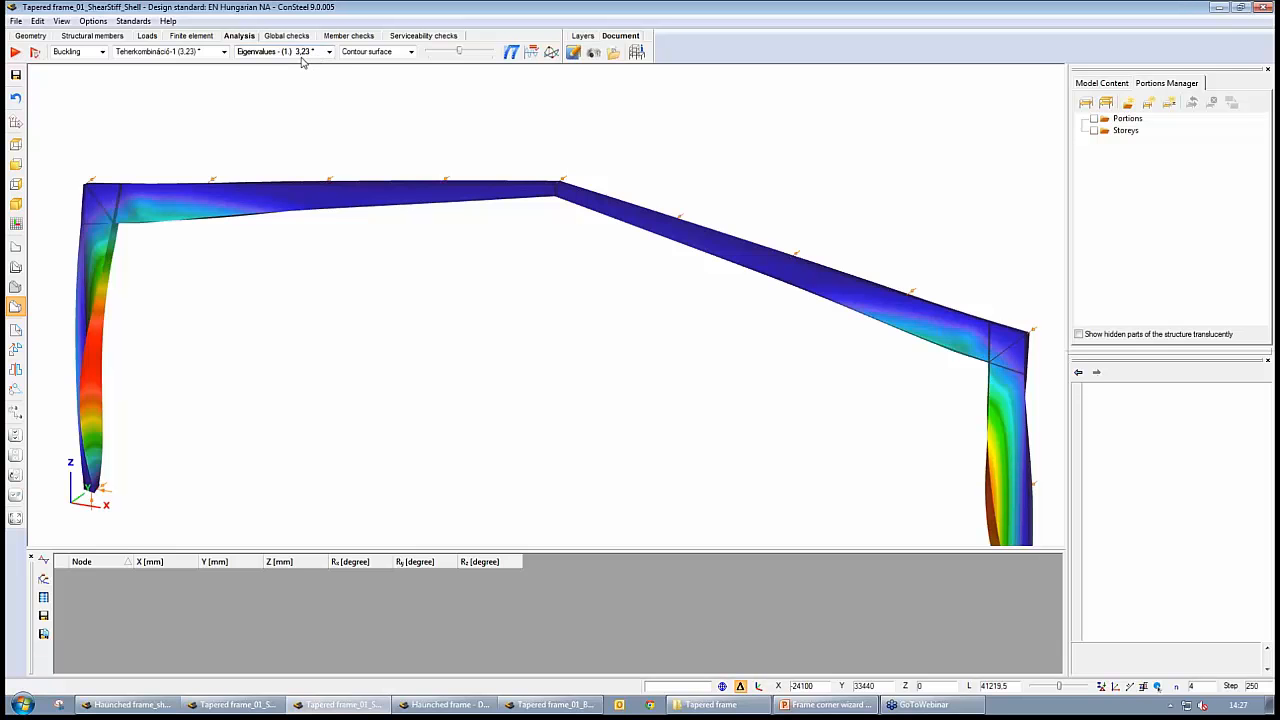
middle_click_drag(573, 371, 571, 339)
scroll(571, 339, "down", 1)
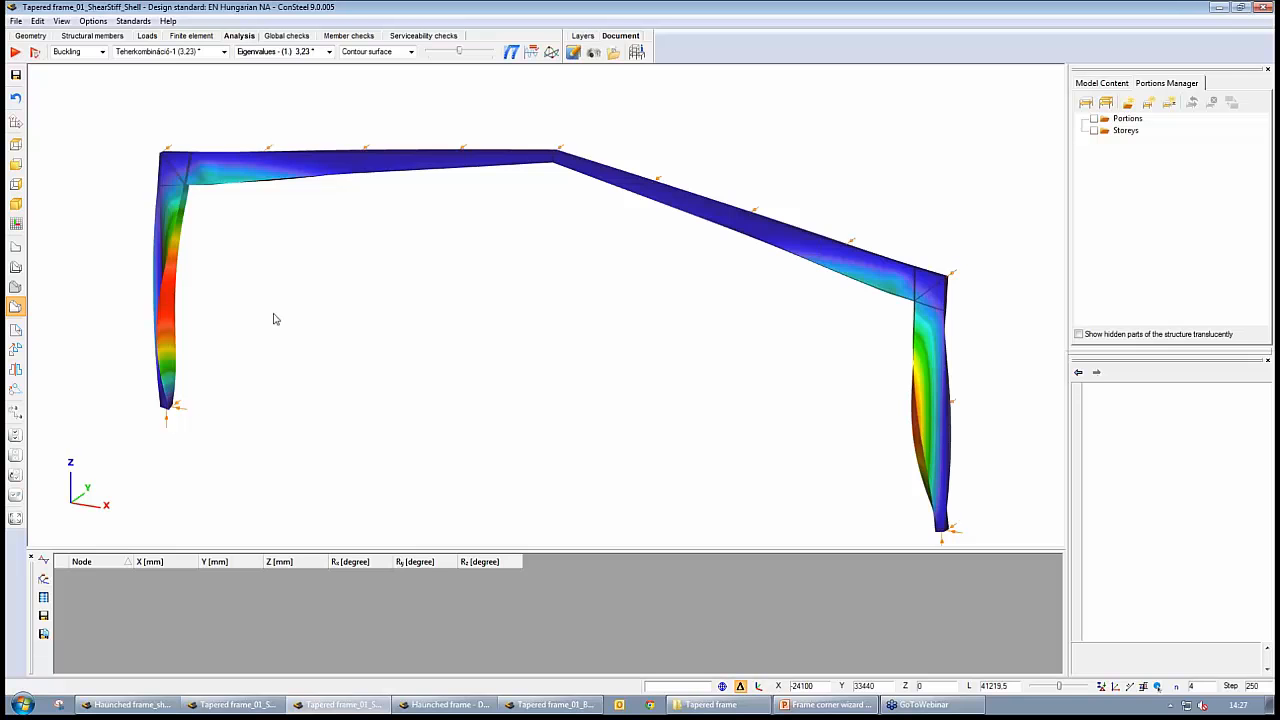
middle_click_drag(361, 330, 388, 329)
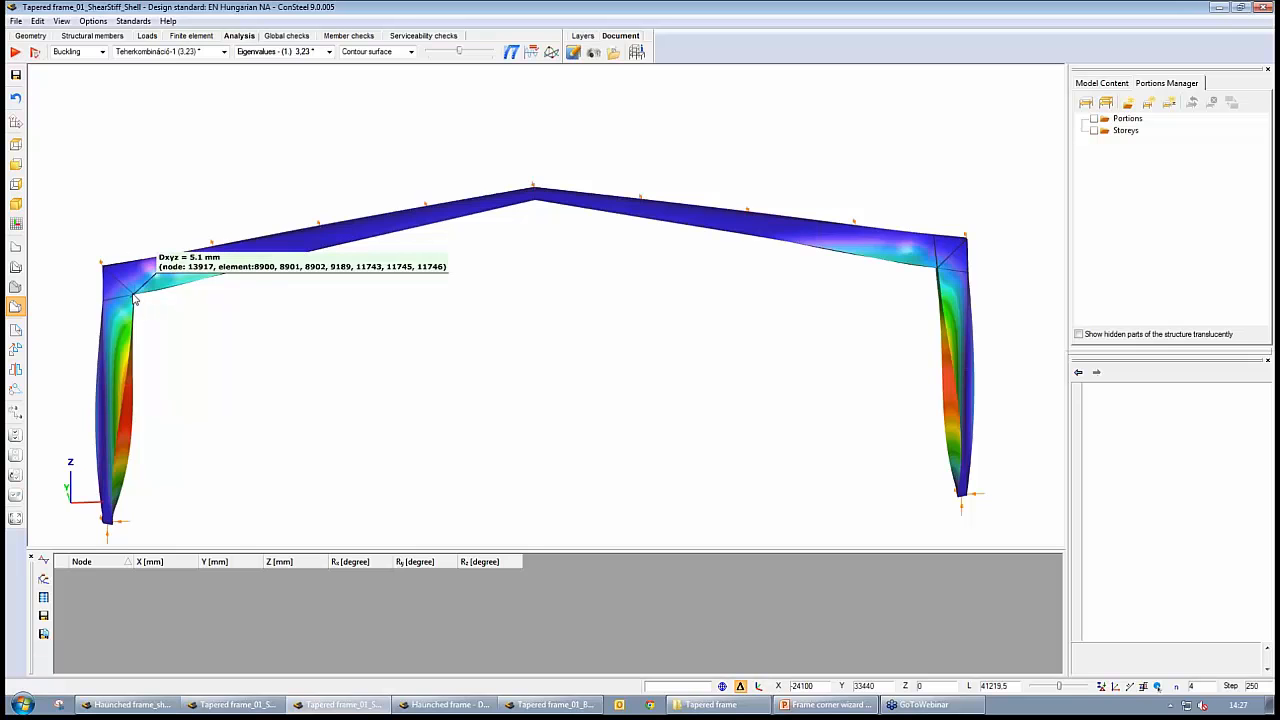
middle_click_drag(499, 481, 459, 479)
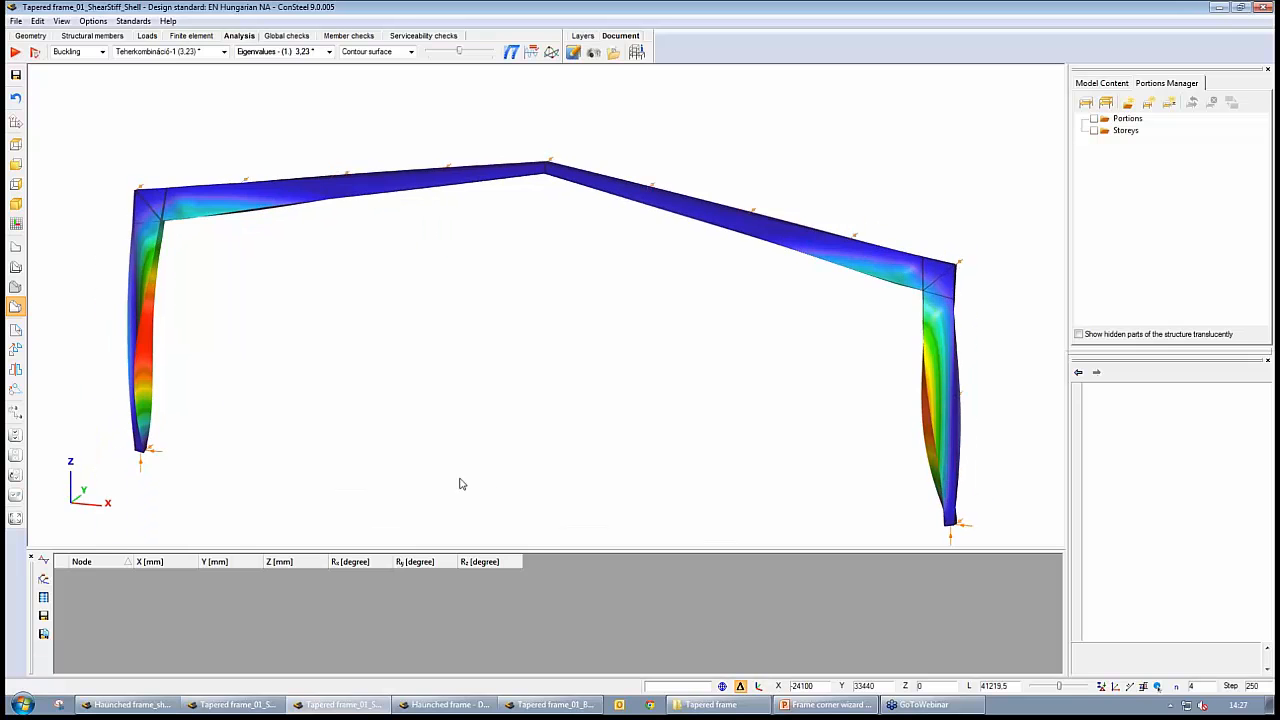
mouse_move(164, 207)
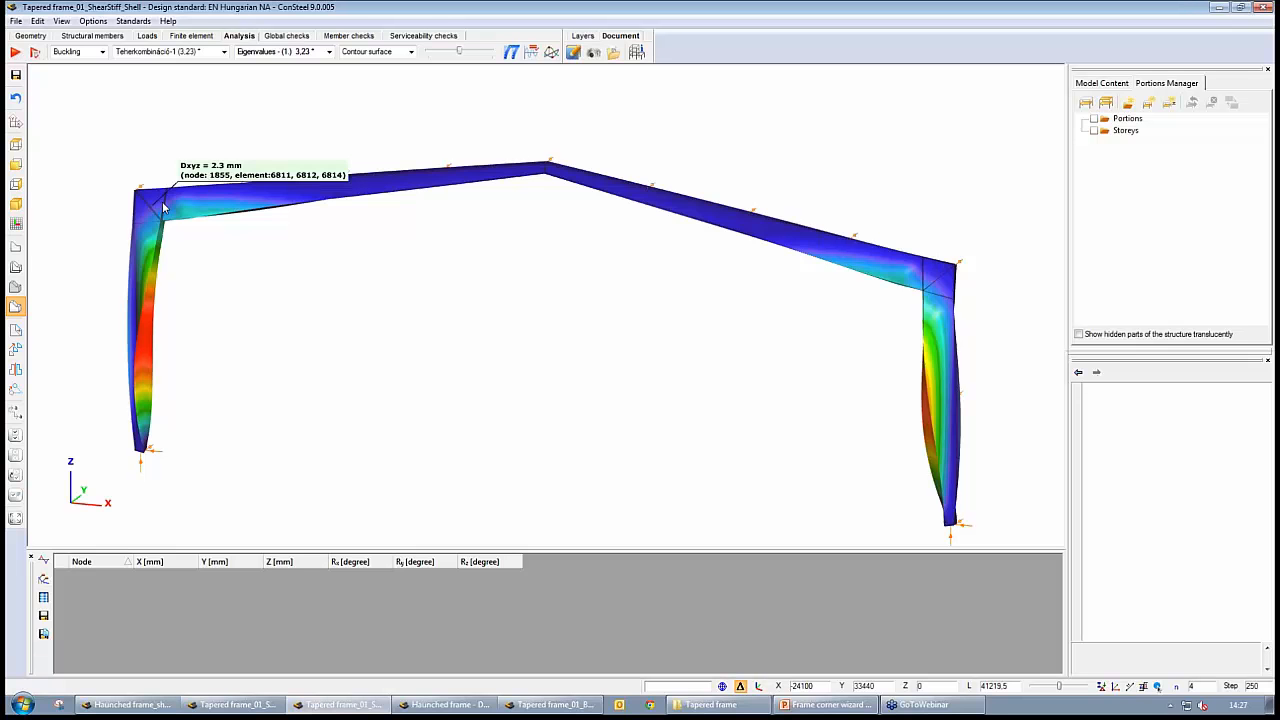
Switch to Tapered frame_01_Beam, display its first buckling mode for Teherkombináció-1 in solid view and slightly reduce the deformation scale
left_click(553, 705)
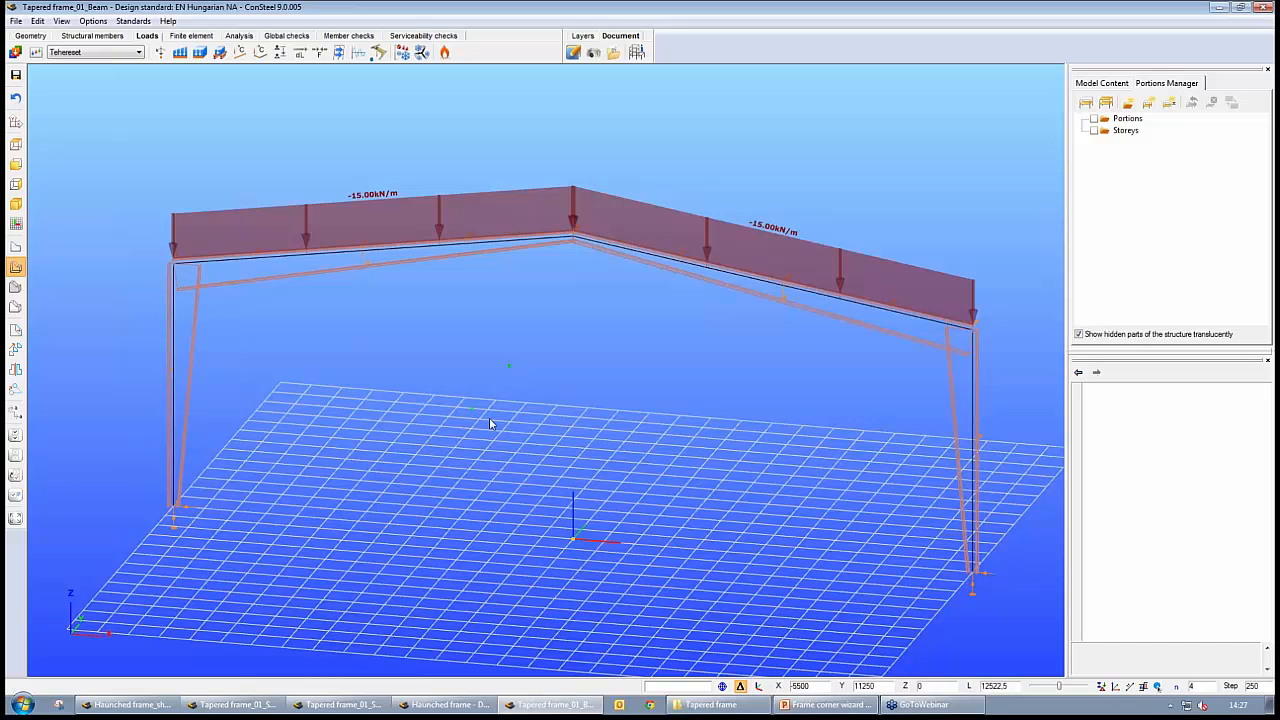
left_click(239, 36)
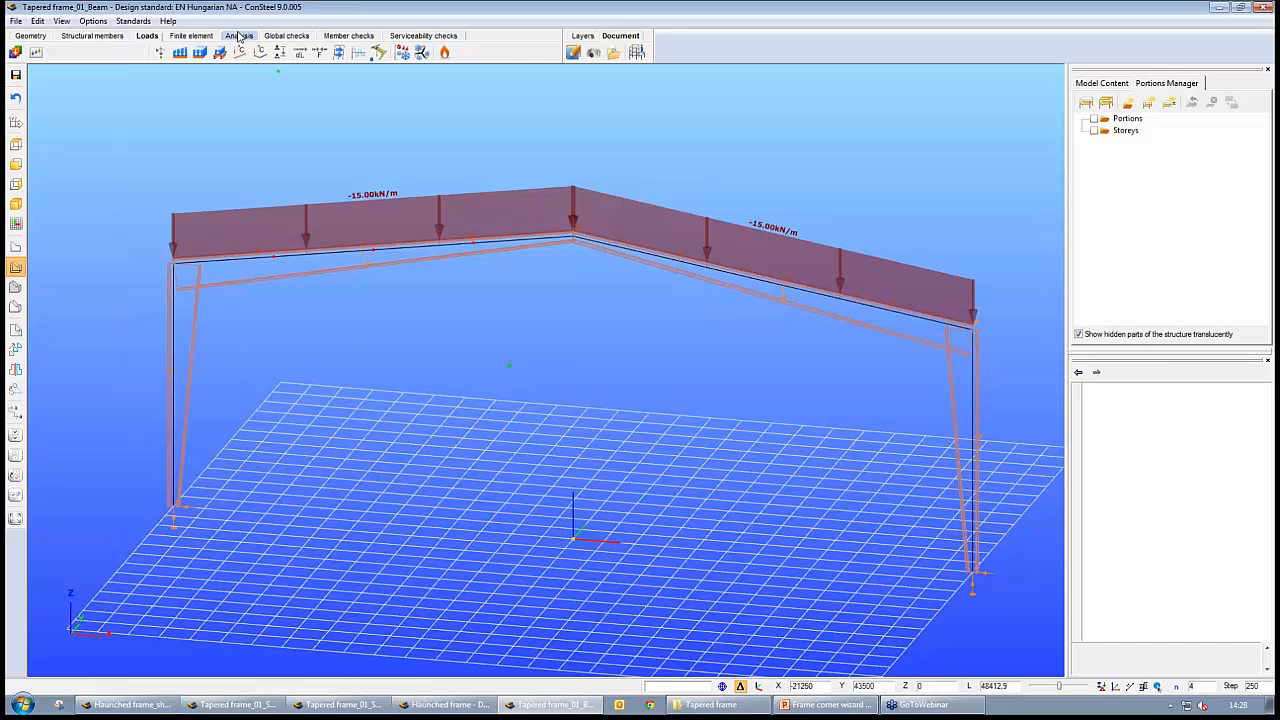
left_click(14, 309)
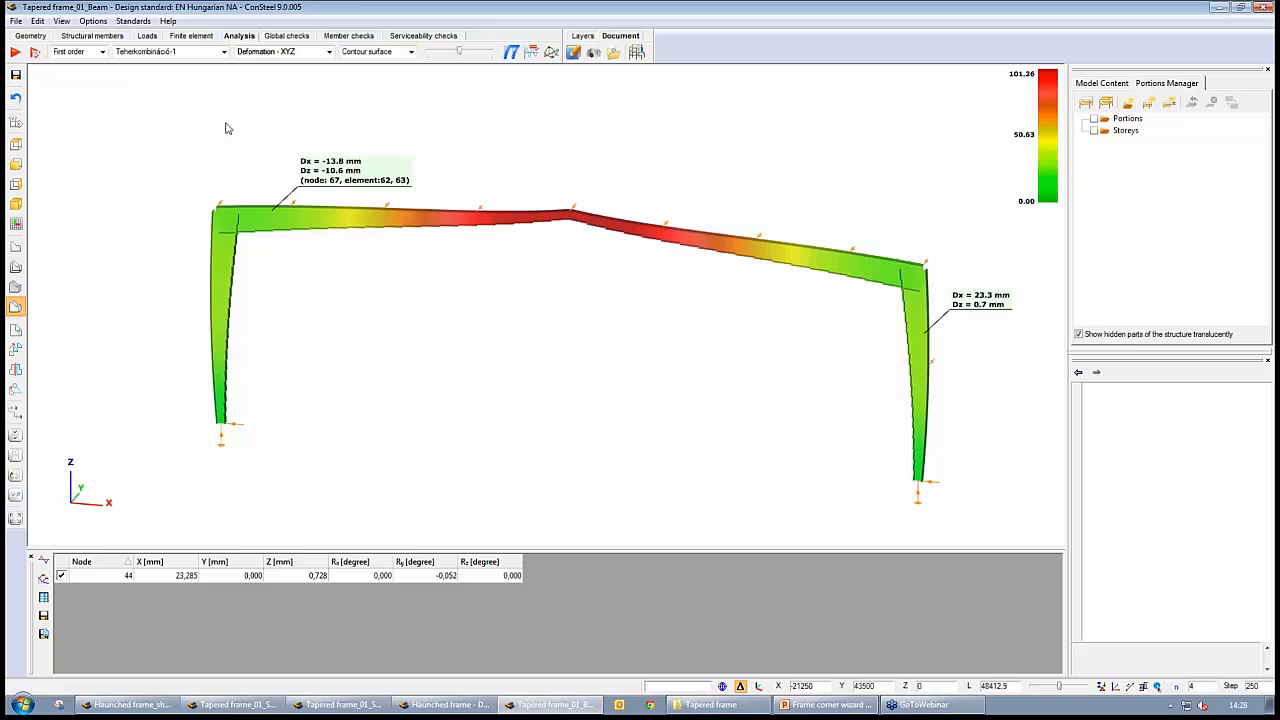
left_click(102, 51)
left_click(86, 84)
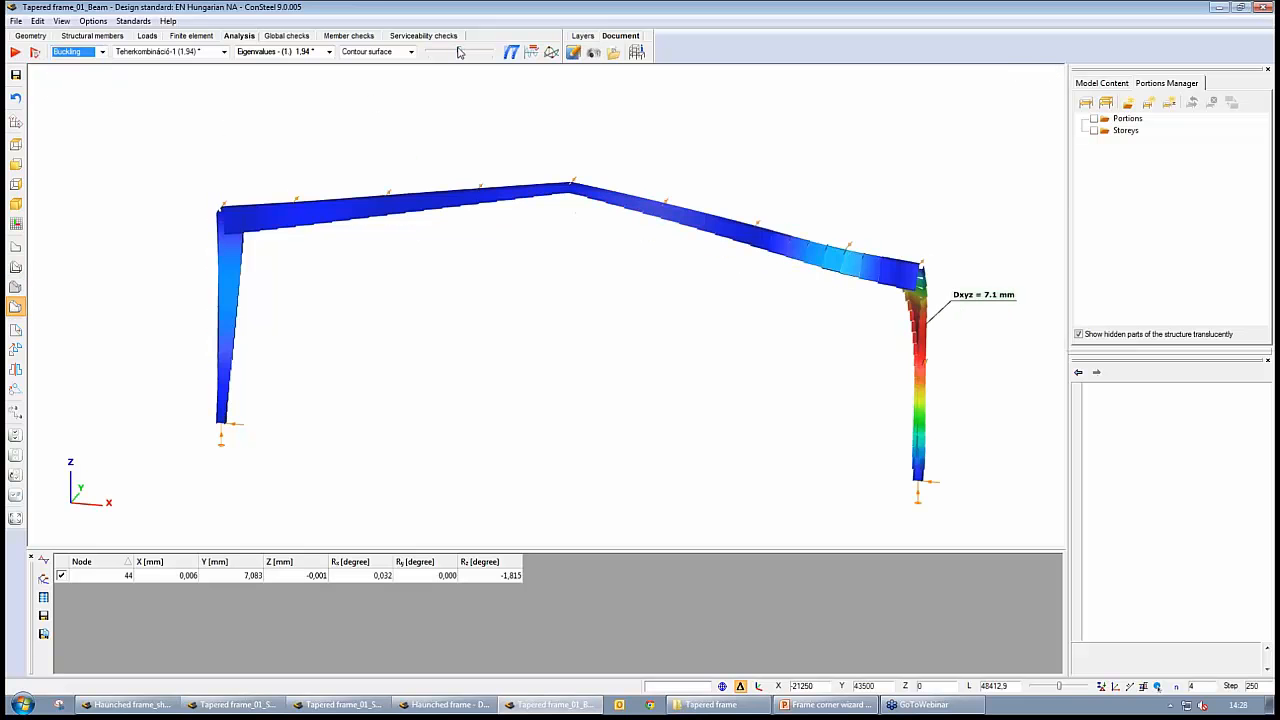
left_click_drag(460, 58, 448, 55)
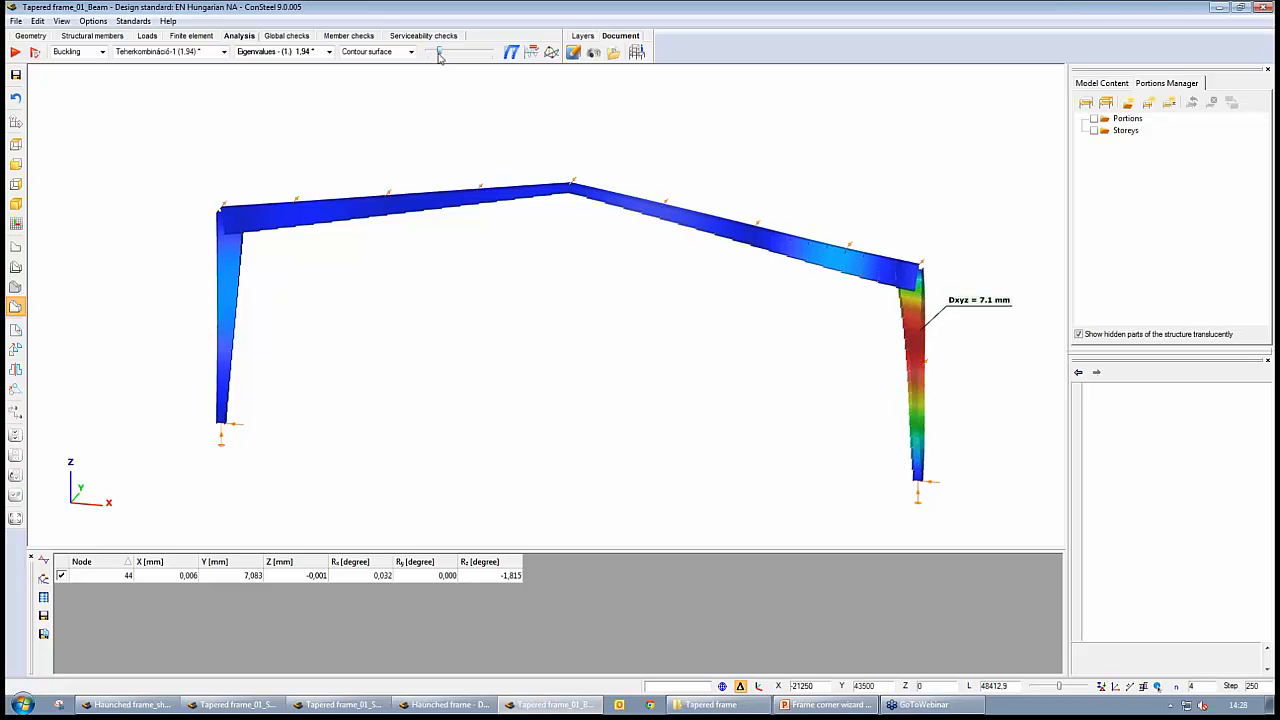
Examine the first buckling mode around the tapered beam frame's right column and corner, reducing the deformation scale to its minimum
middle_click_drag(868, 352, 810, 335)
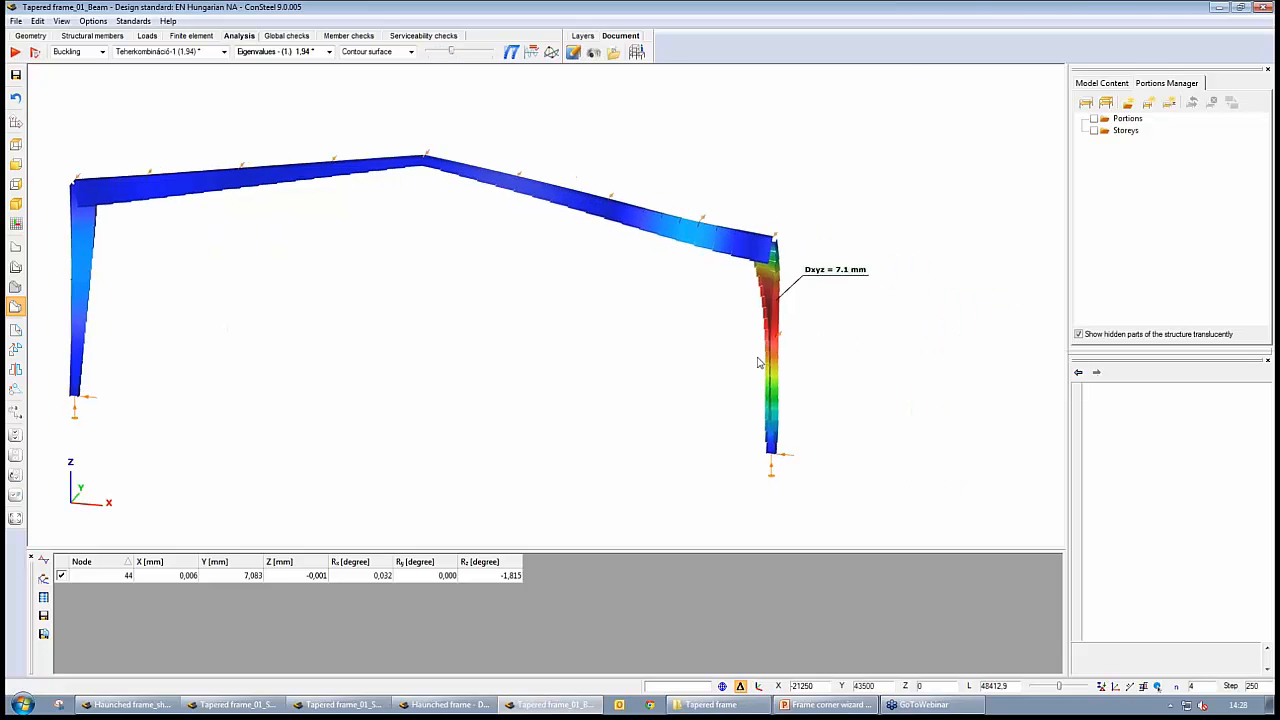
scroll(742, 342, "up", 5)
scroll(882, 371, "down", 4)
scroll(881, 371, "down", 2)
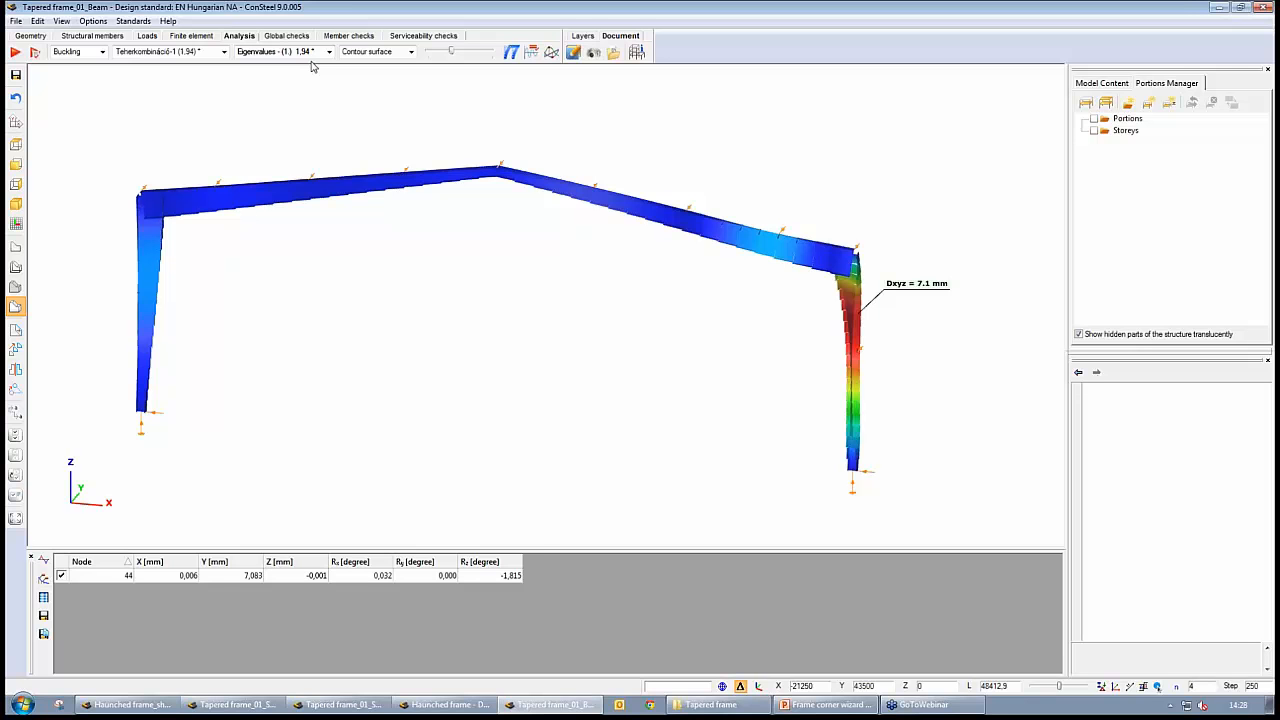
left_click(836, 226)
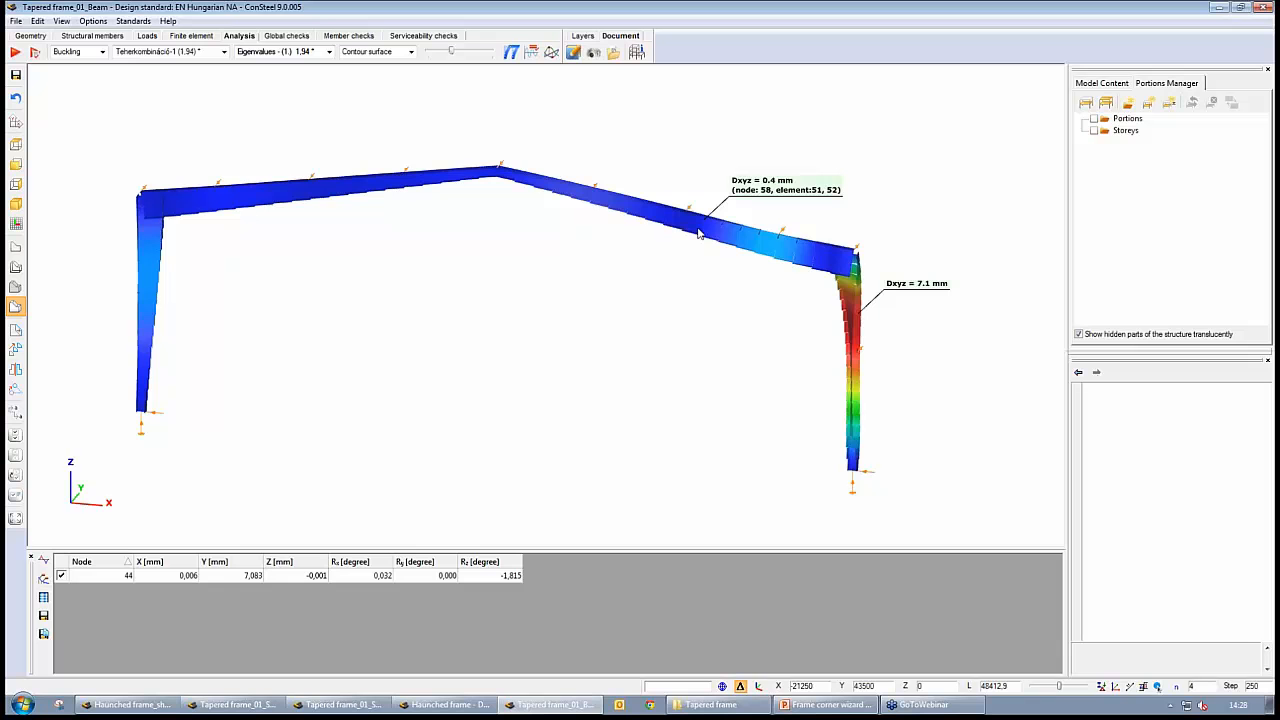
scroll(852, 276, "up", 4)
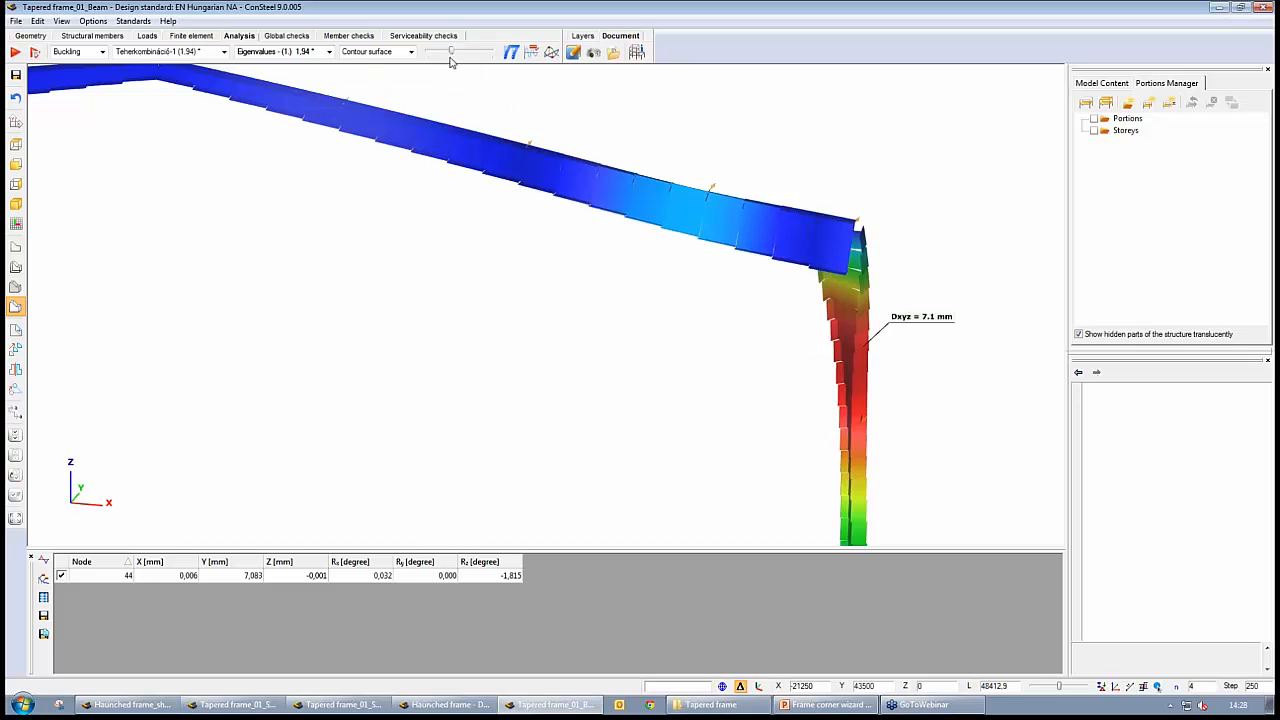
left_click_drag(450, 57, 424, 57)
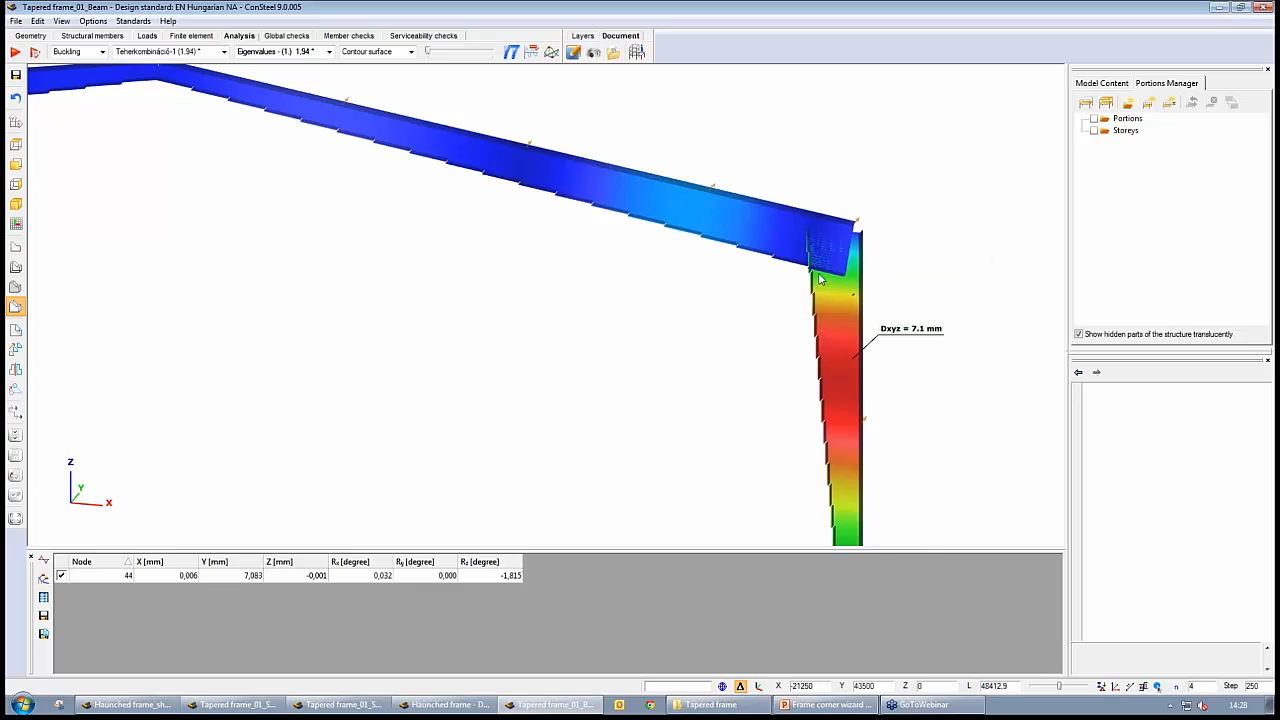
mouse_move(834, 475)
Check the Haunched frame beam model's first buckling mode for comparison, then return to Tapered frame_01_Beam and increase its deformation scale
left_click(445, 704)
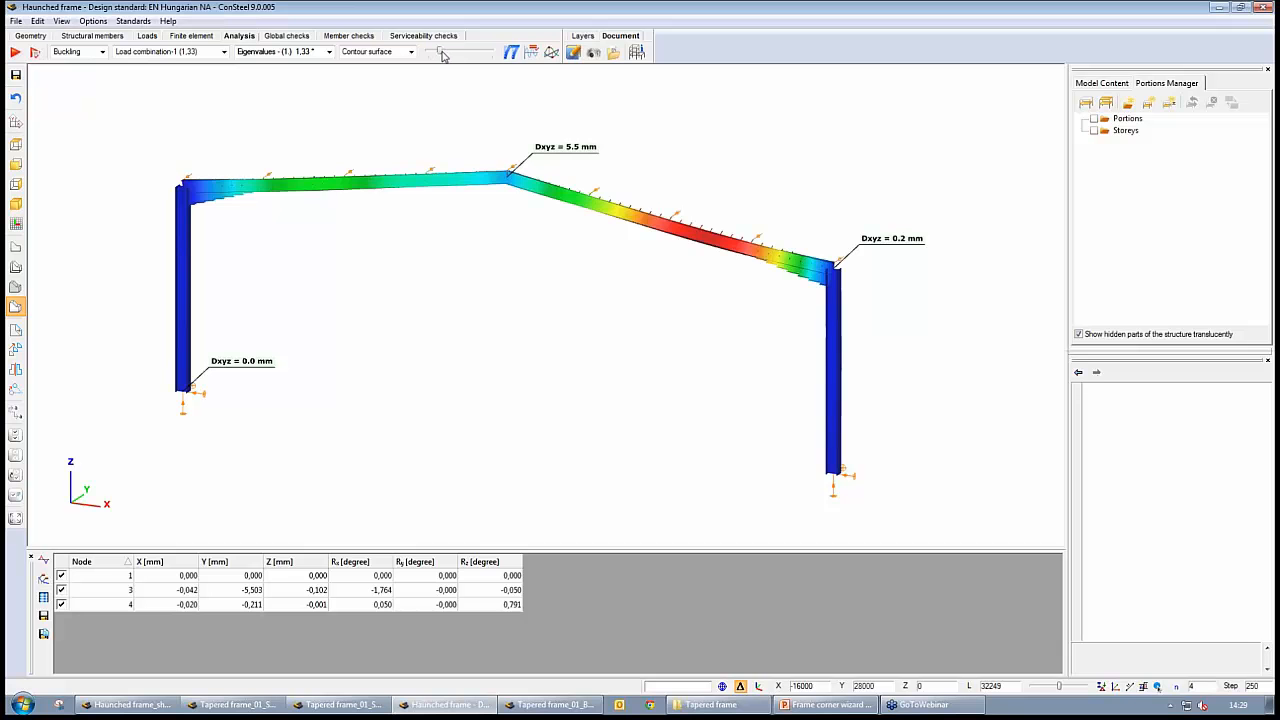
left_click_drag(442, 51, 444, 51)
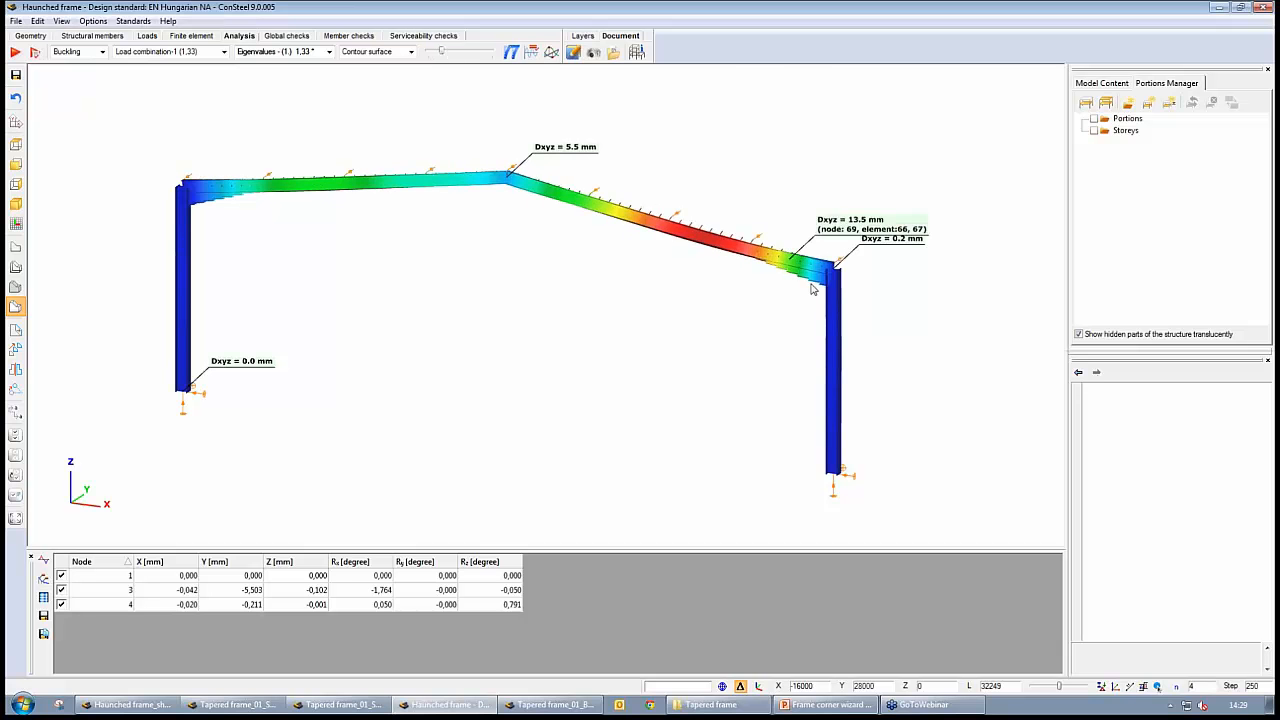
key("alt+Tab")
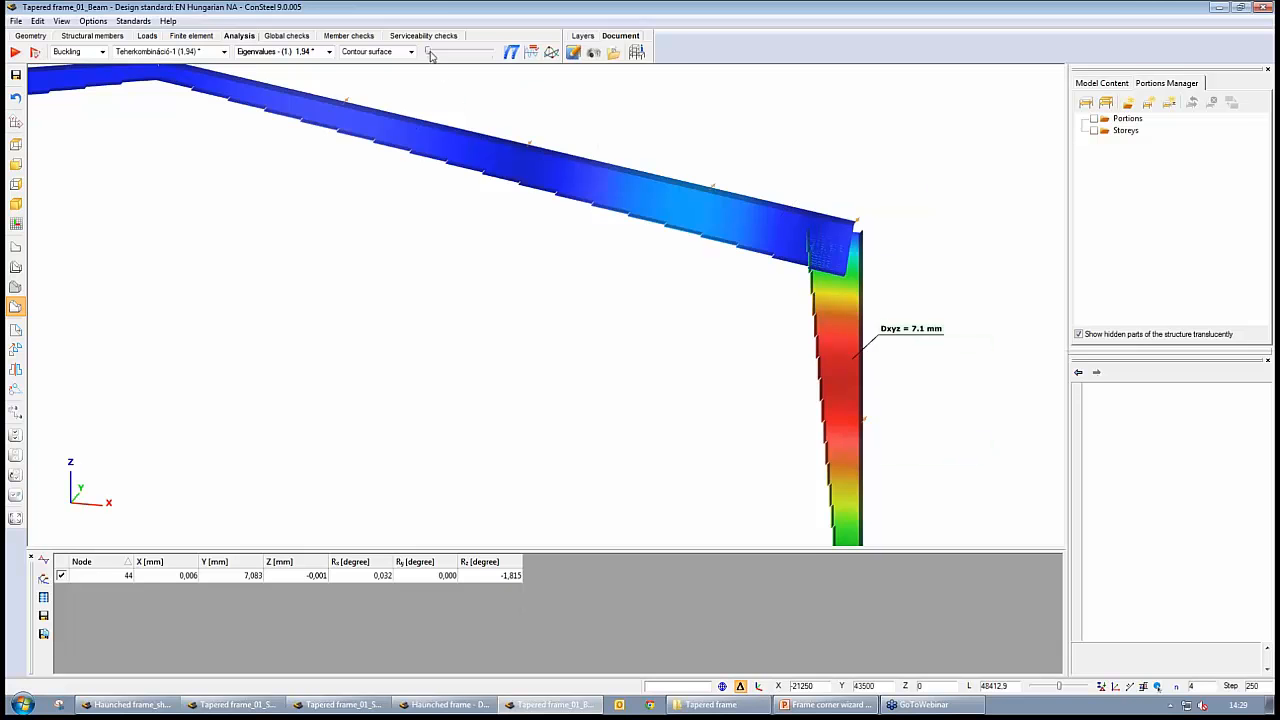
left_click_drag(431, 55, 446, 53)
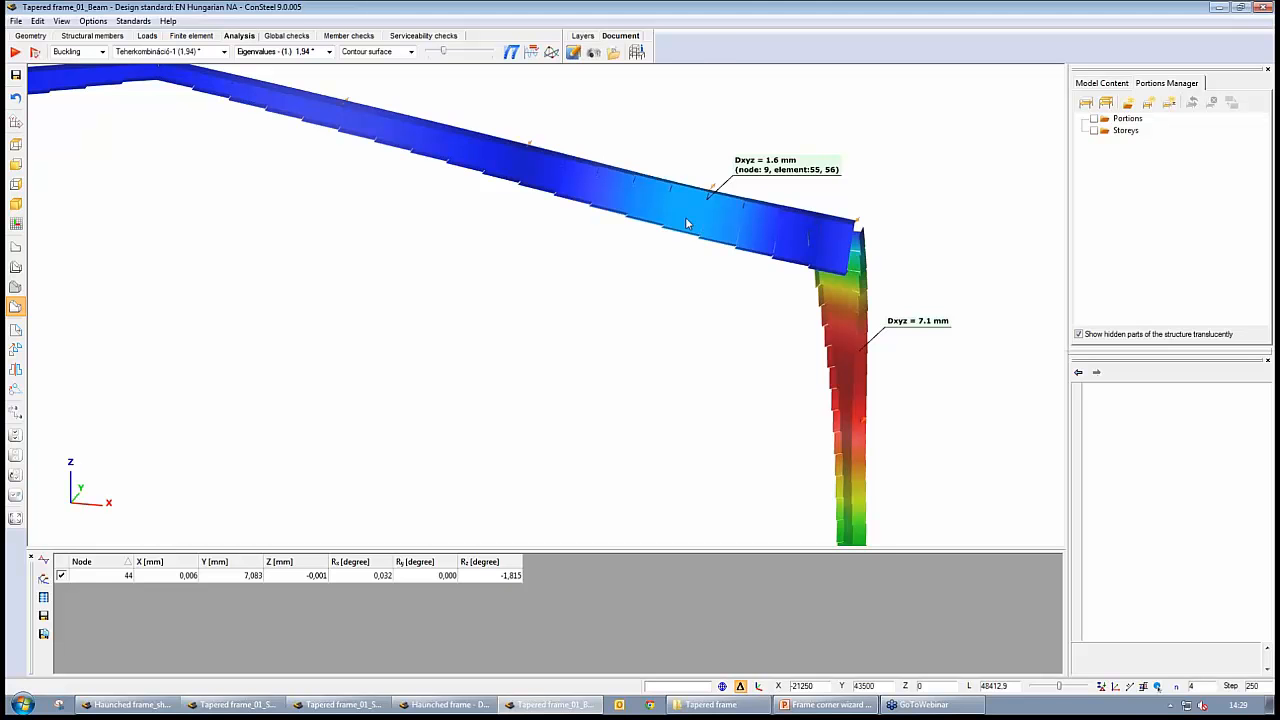
Switch to Tapered frame_01_ShearStiff_Shell and examine the first buckling mode at the stiffened right corner up close
left_click(315, 703)
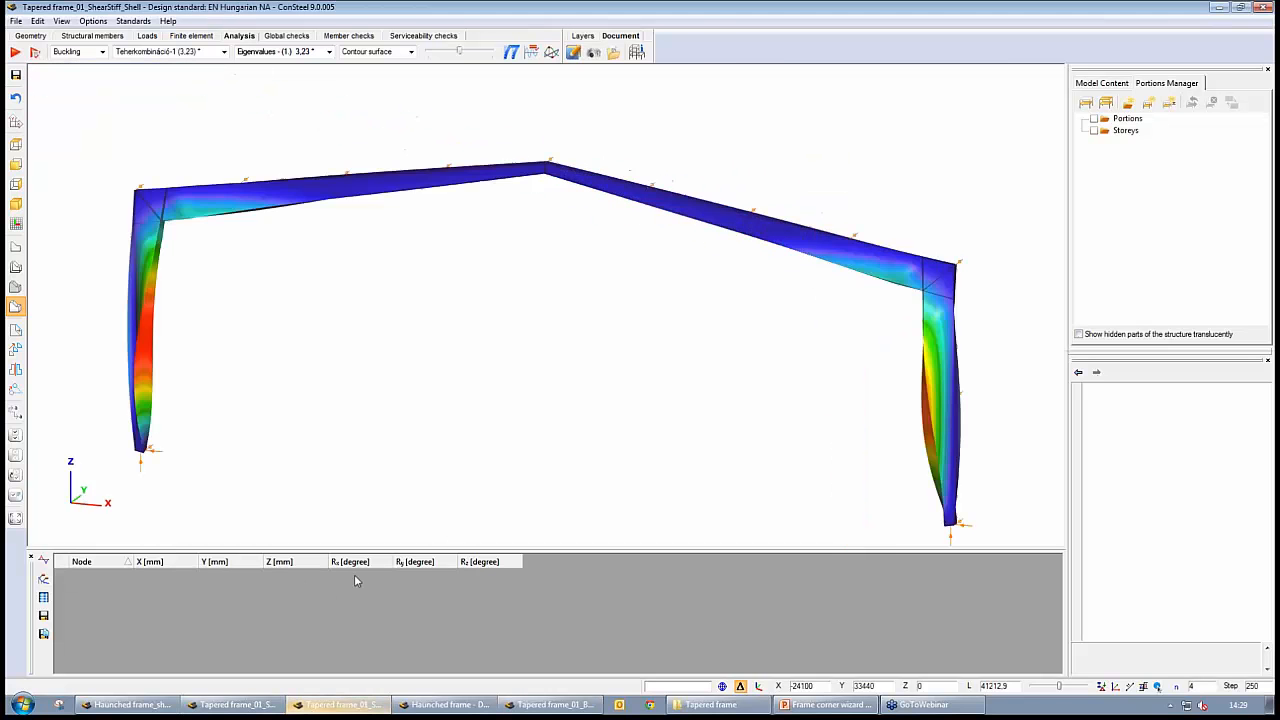
scroll(770, 340, "up", 3)
scroll(781, 312, "up", 2)
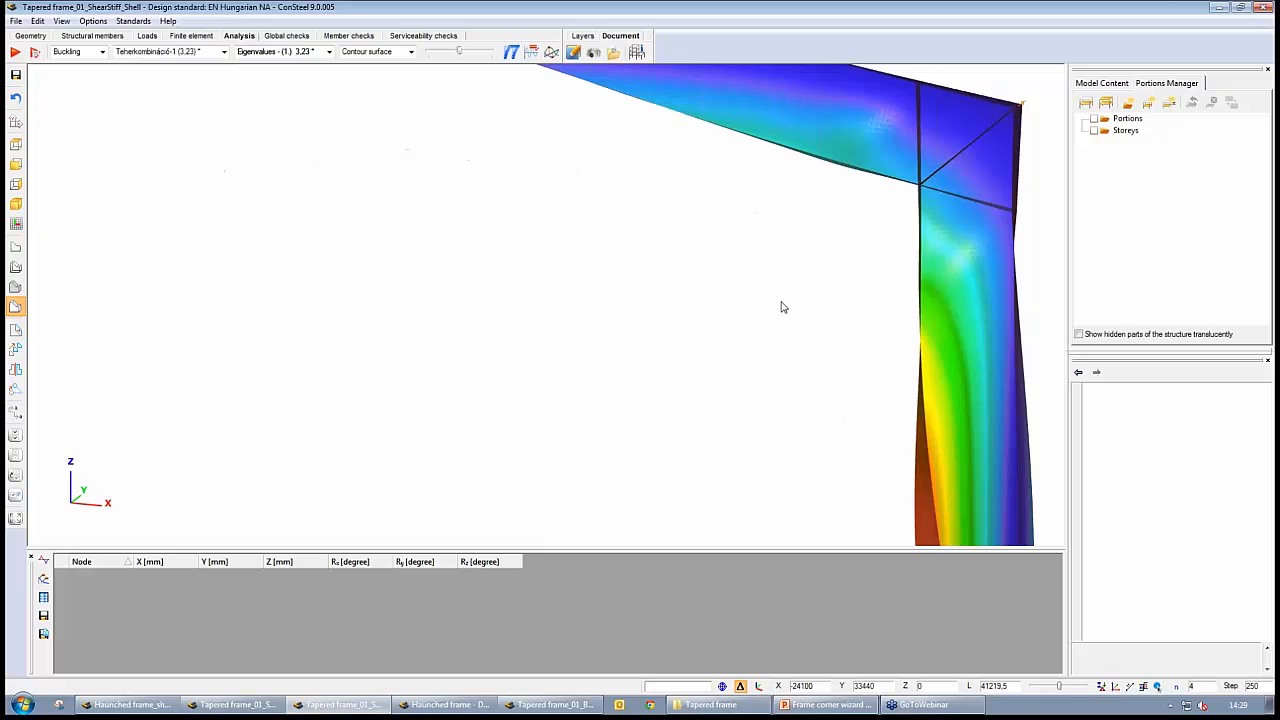
middle_click_drag(818, 305, 802, 323, "alt")
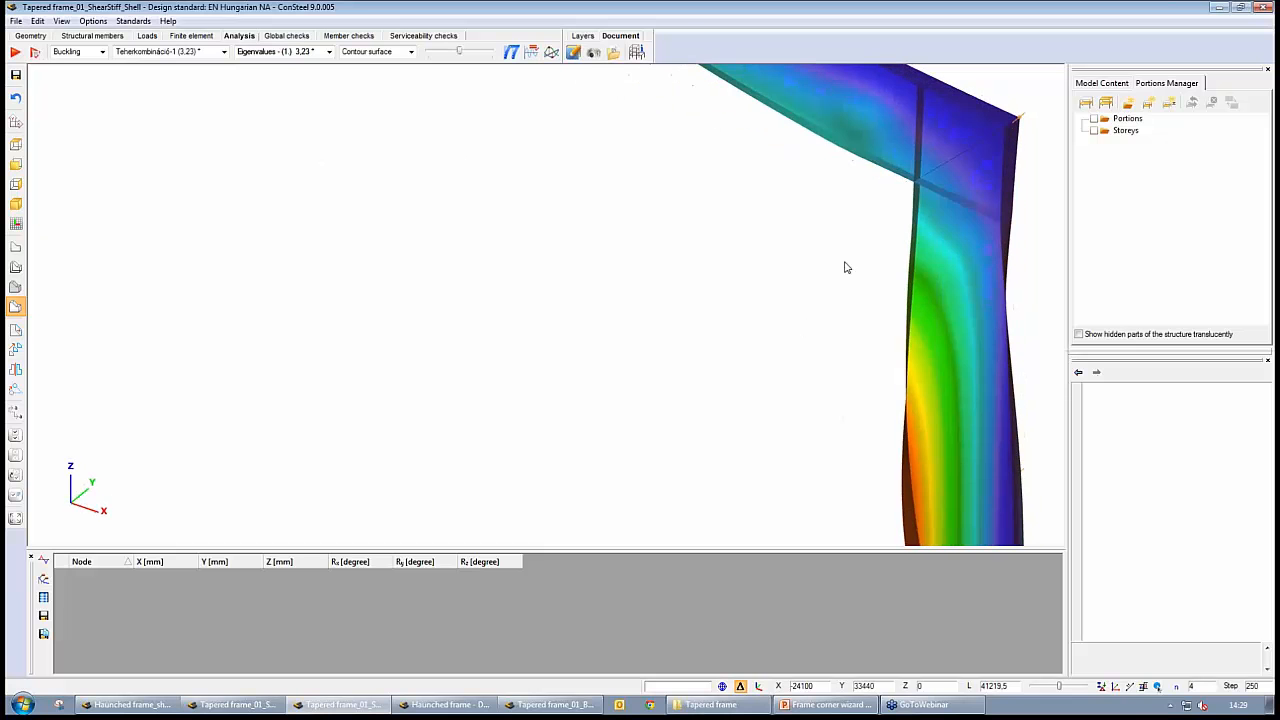
middle_click_drag(845, 267, 748, 302)
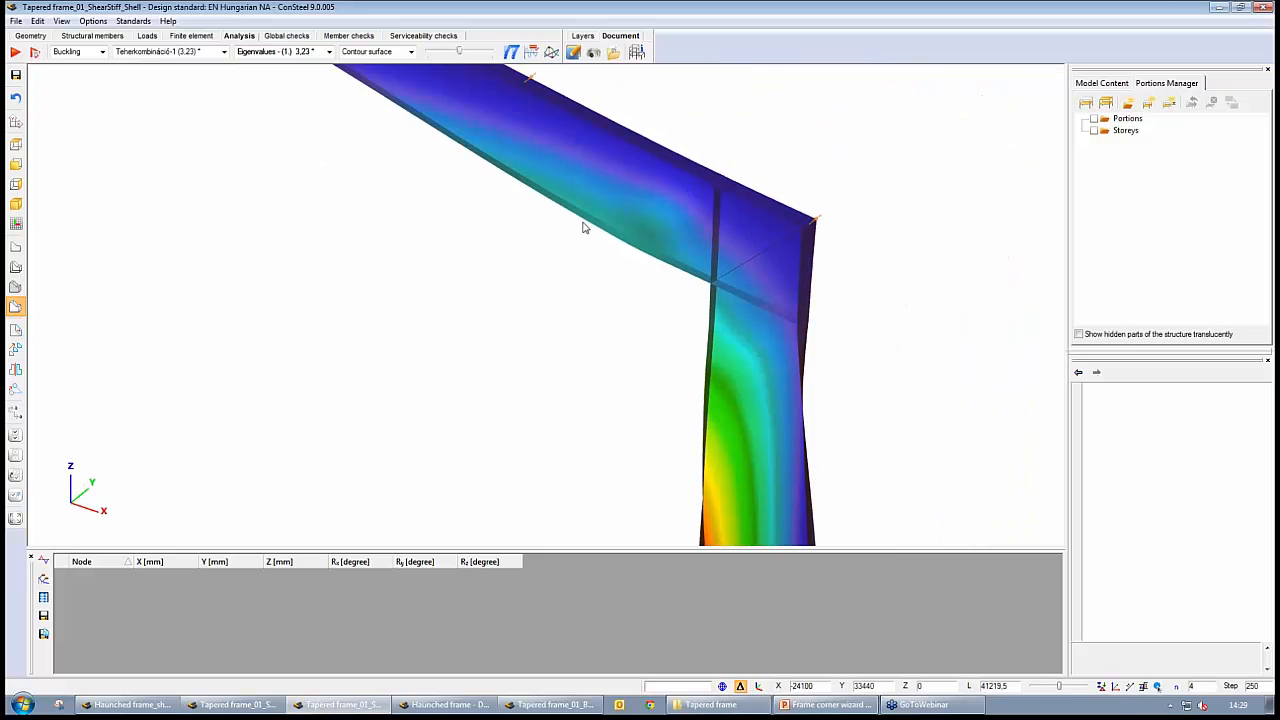
mouse_move(716, 287)
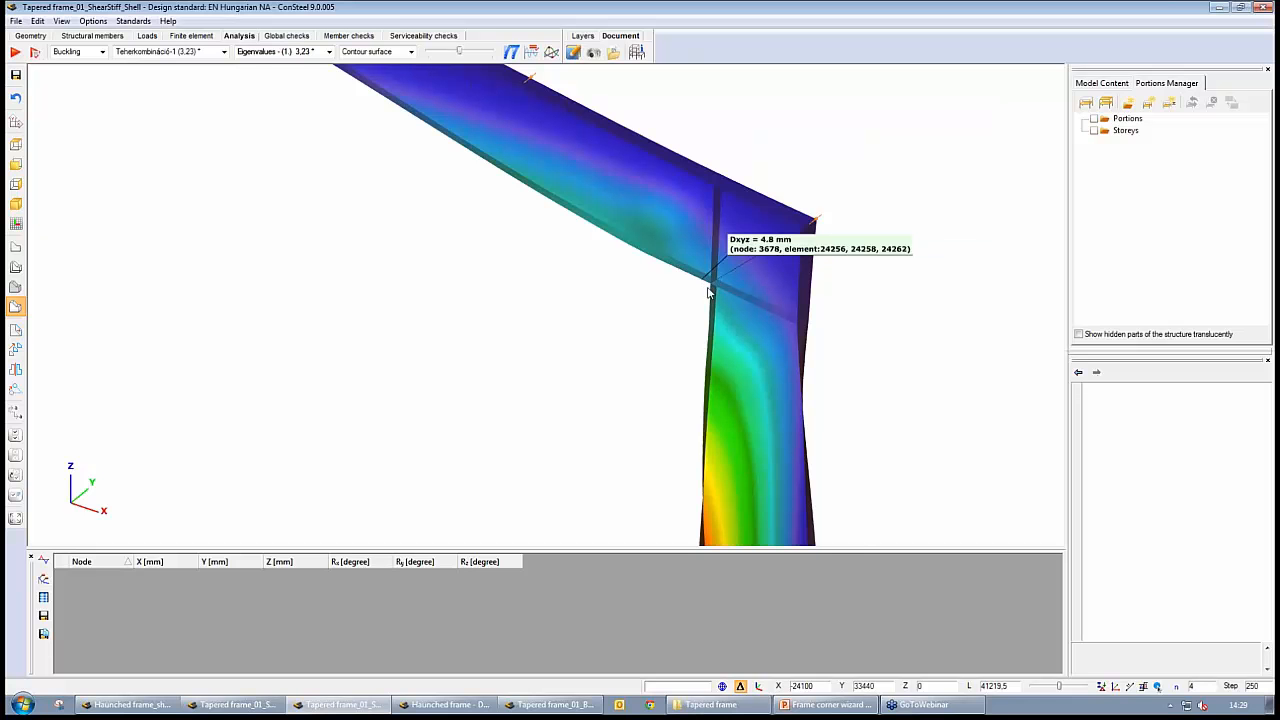
Switch to Tapered frame_01_Shell and examine the fifth buckling mode around the unstiffened right corner's web panel
left_click(358, 706)
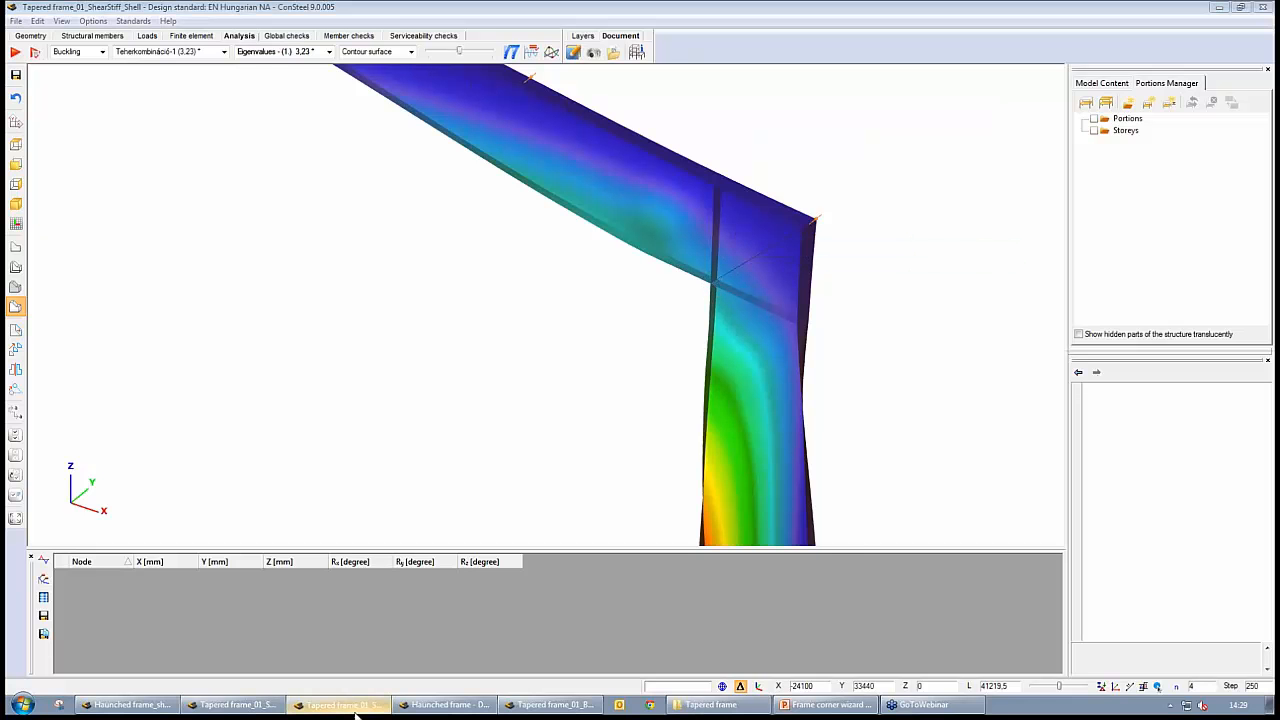
left_click(237, 705)
scroll(845, 357, "up", 5)
mouse_move(716, 322)
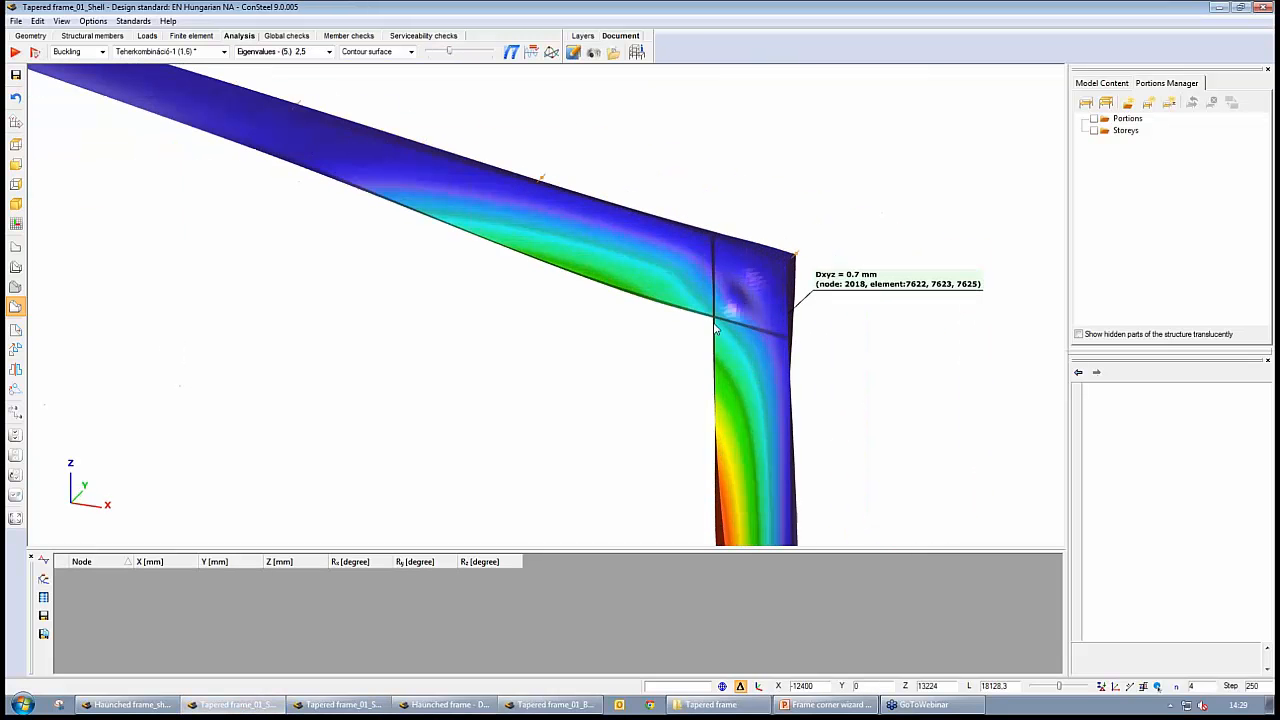
middle_click_drag(694, 377, 717, 346)
scroll(717, 346, "up", 2)
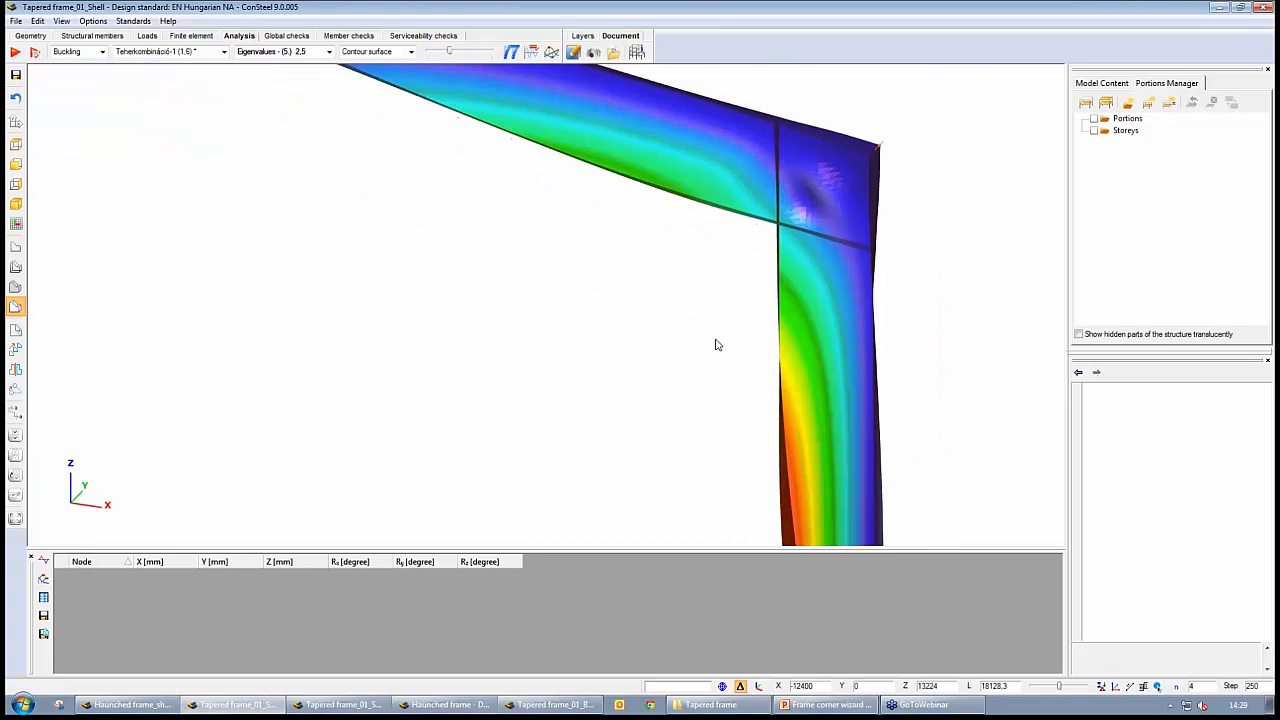
scroll(720, 342, "down", 3)
mouse_move(754, 263)
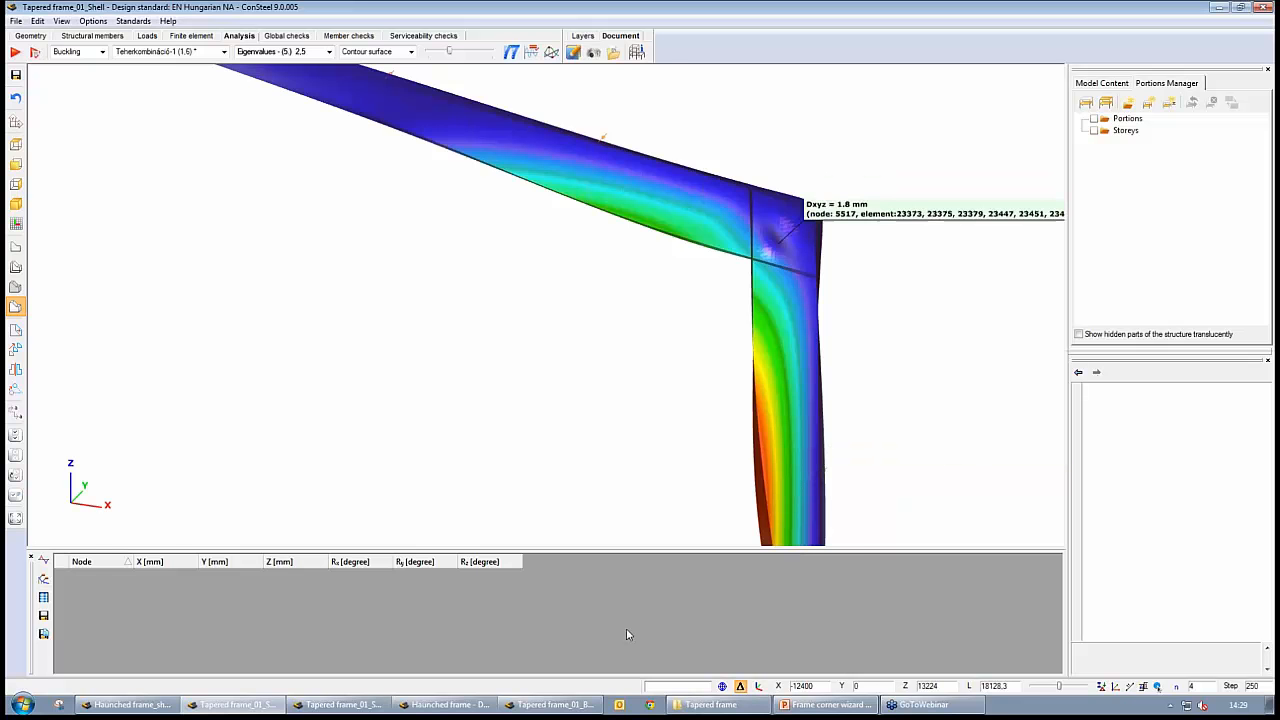
Switch to Tapered frame_01_Beam and display its first buckling mode in wireframe to examine the cross-sections at the right corner
left_click(536, 705)
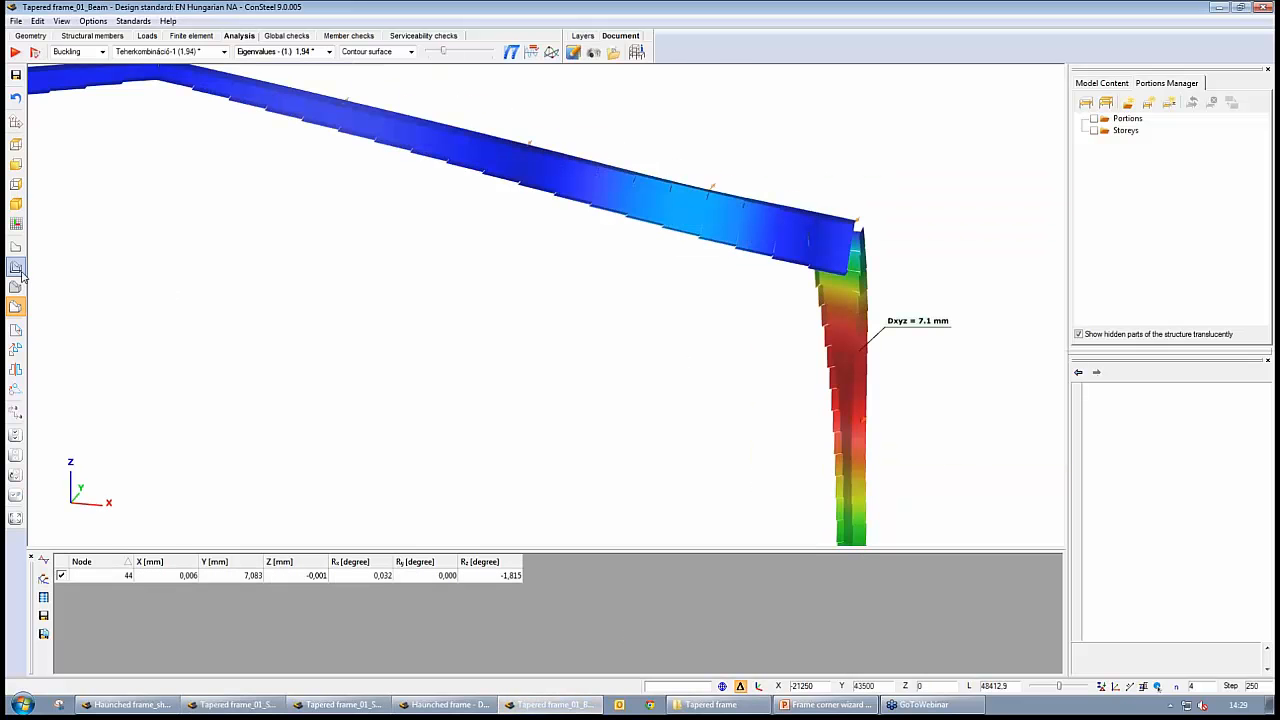
left_click(15, 267)
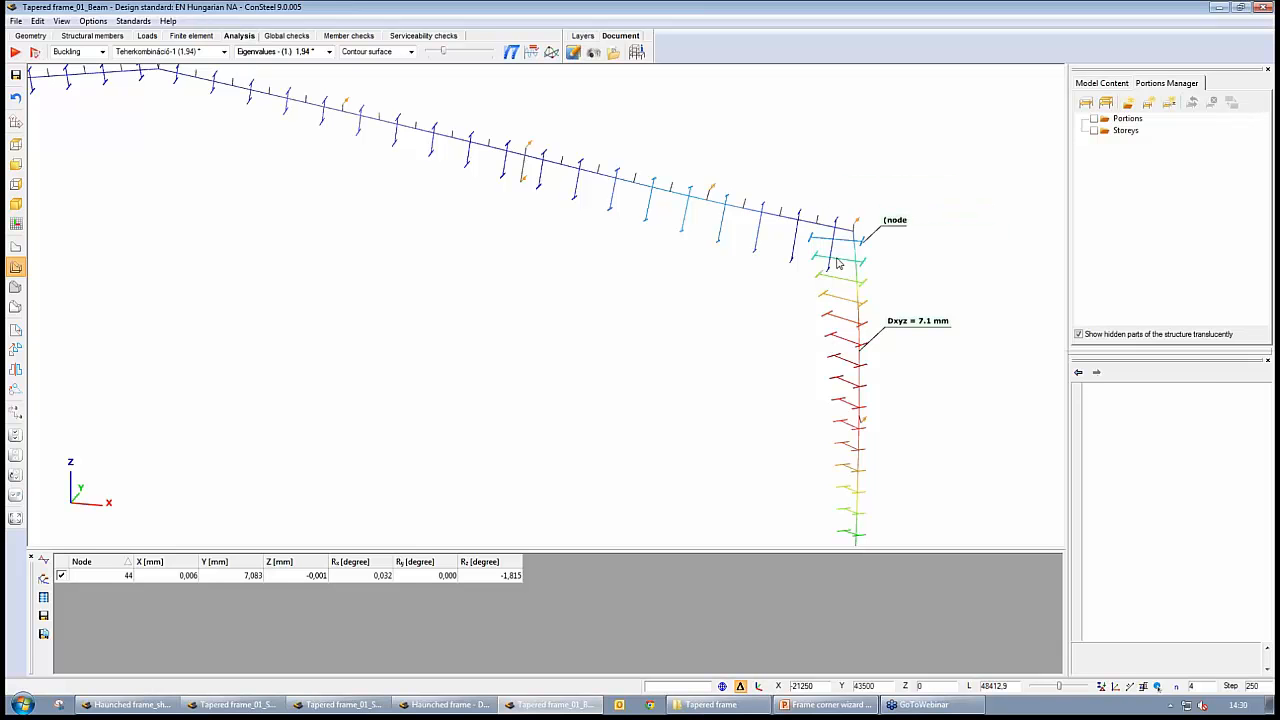
mouse_move(843, 229)
Check the stiffened corner of Tapered frame_01_ShearStiff_Shell for comparison, and return to Tapered frame_01_Beam to slightly adjust its deformation scale
left_click(340, 704)
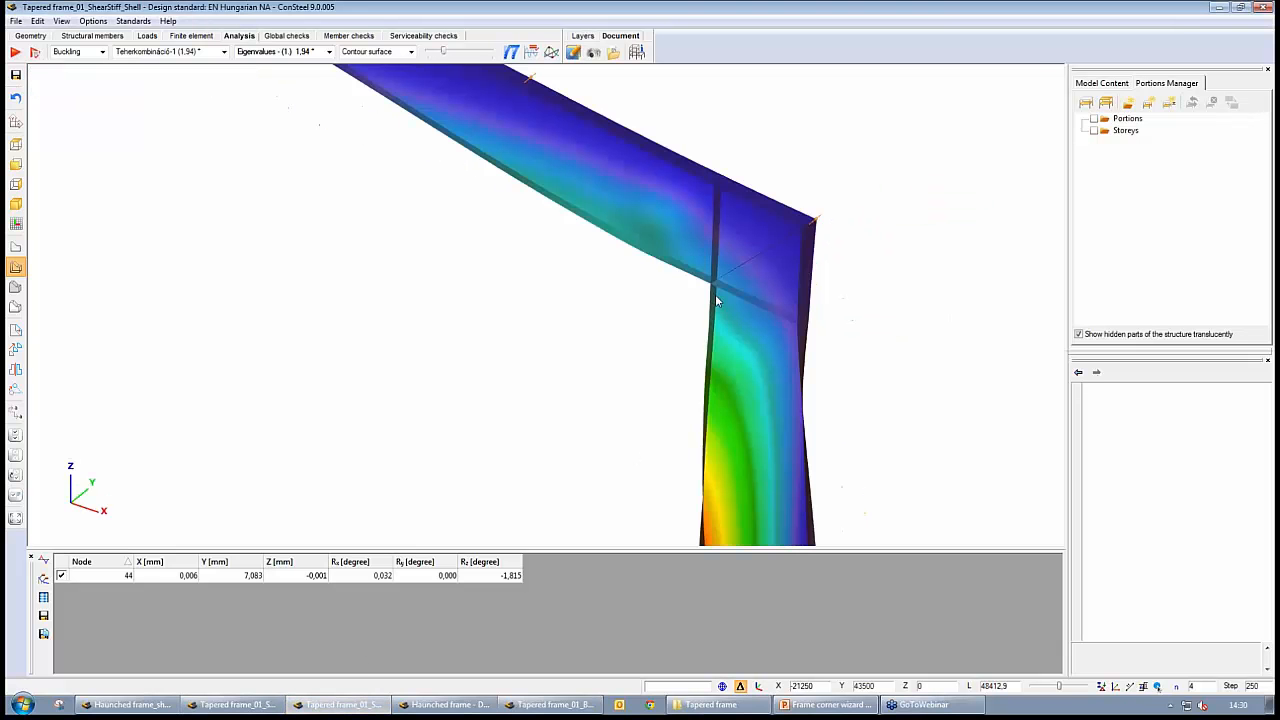
mouse_move(706, 285)
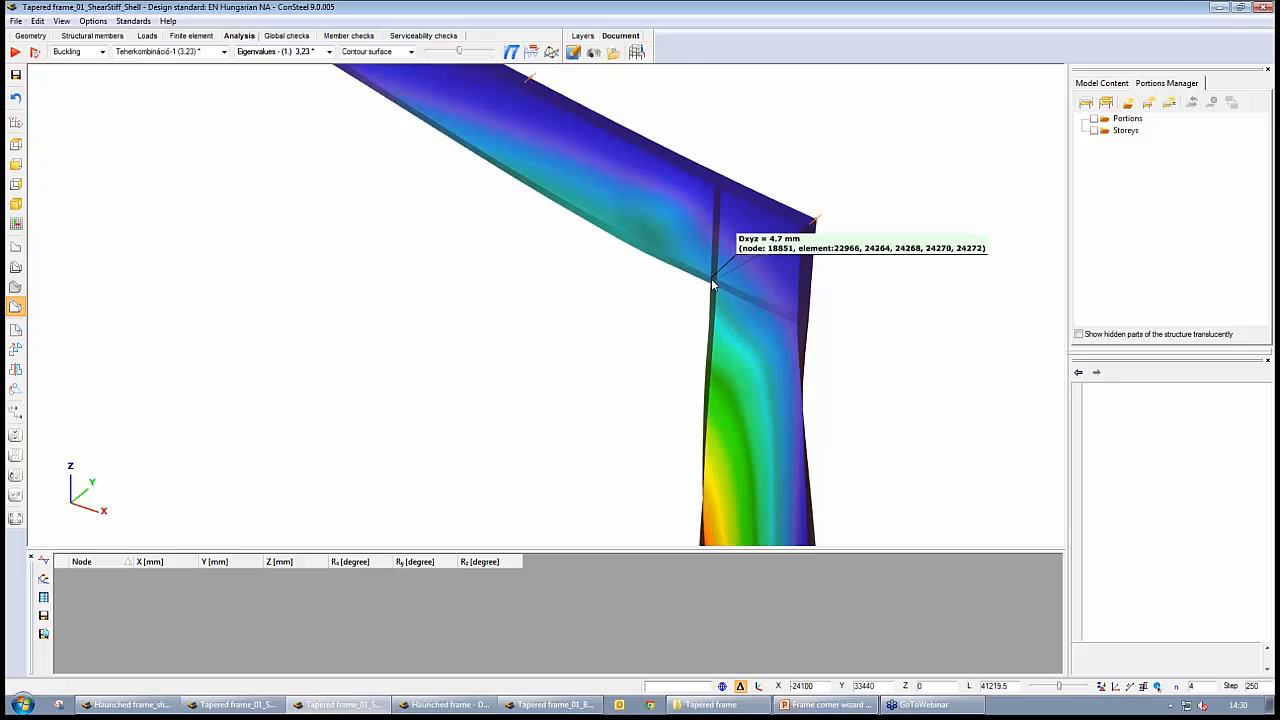
left_click(509, 707)
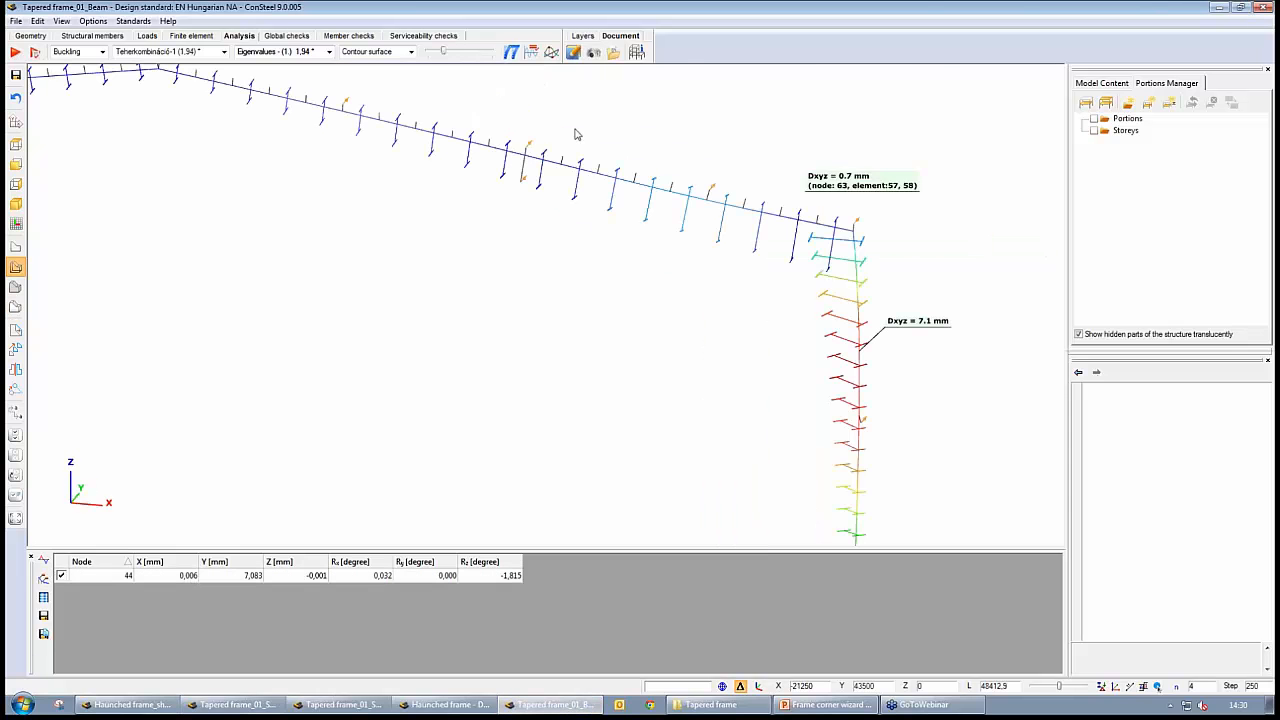
mouse_move(448, 49)
left_mouse_down()
mouse_move(427, 54)
mouse_move(445, 54)
left_mouse_up()
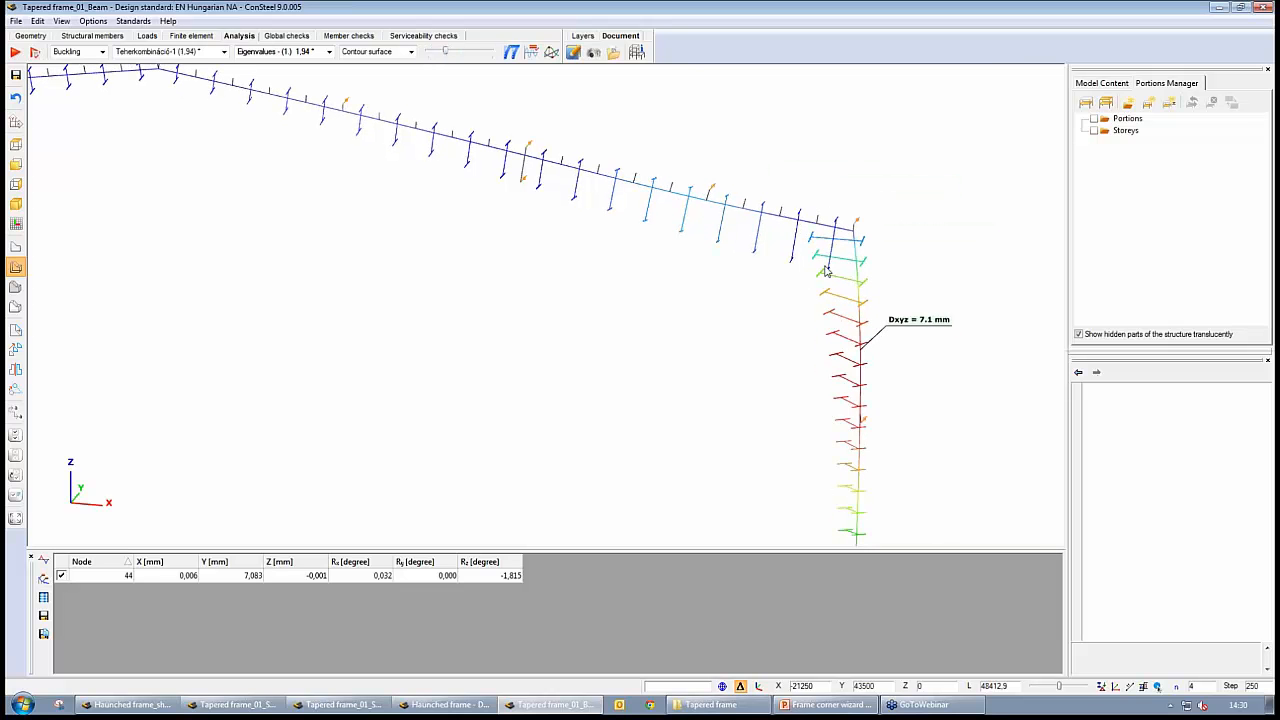
Switch to the Haunched frame beam model and display its first buckling mode in wireframe, focusing on the right corner
mouse_move(857, 232)
left_click(450, 706)
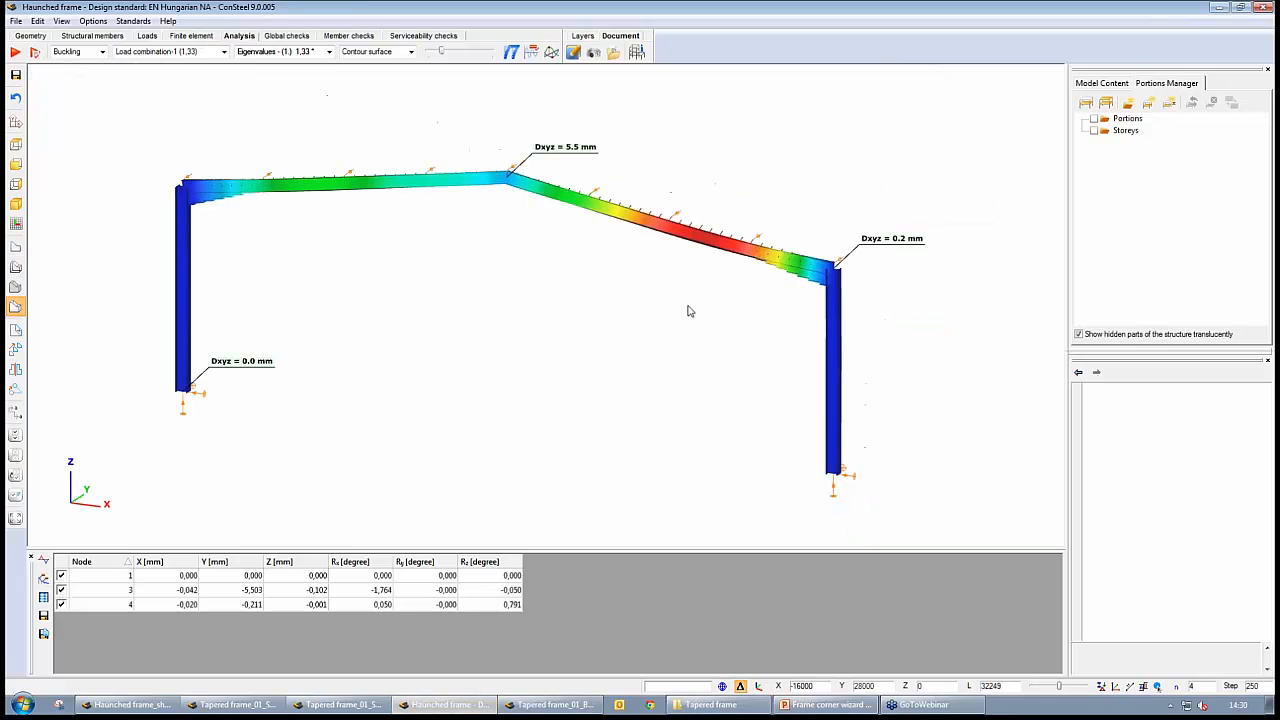
left_click(15, 267)
scroll(700, 306, "up", 5)
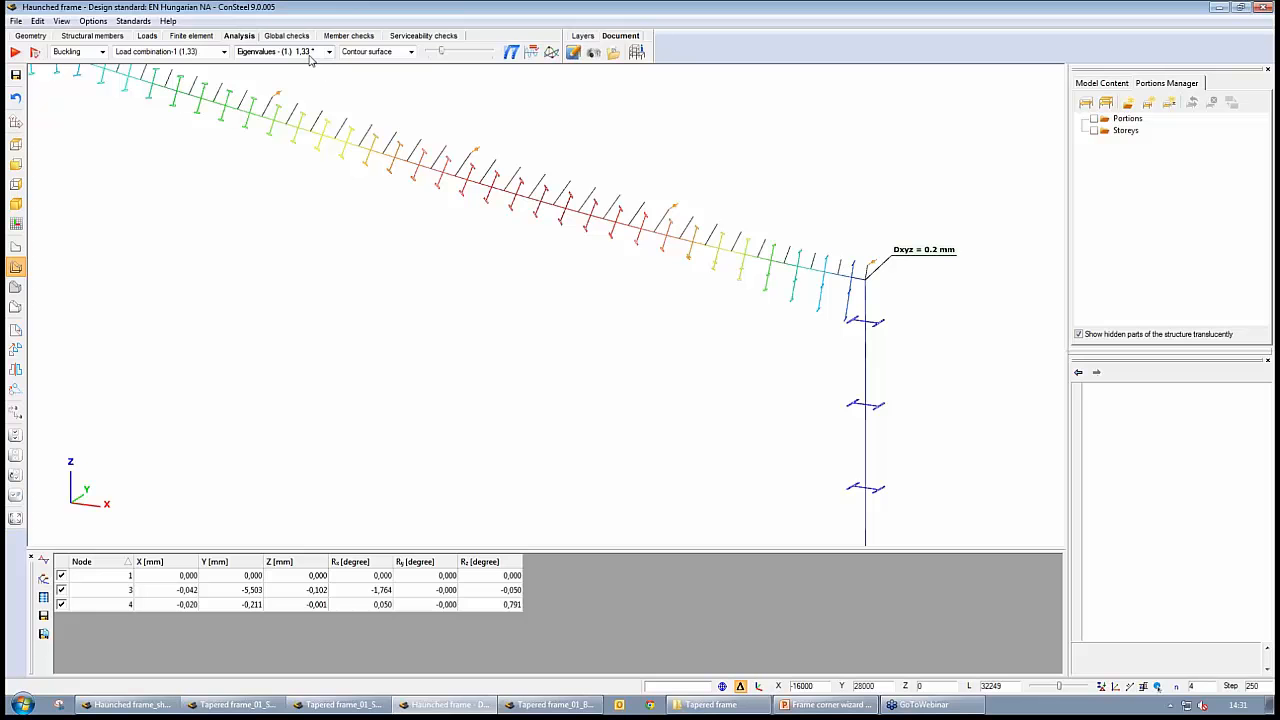
Compare the wireframe buckling mode of Tapered frame_01_Beam with that of the whole Haunched frame
left_click(560, 705)
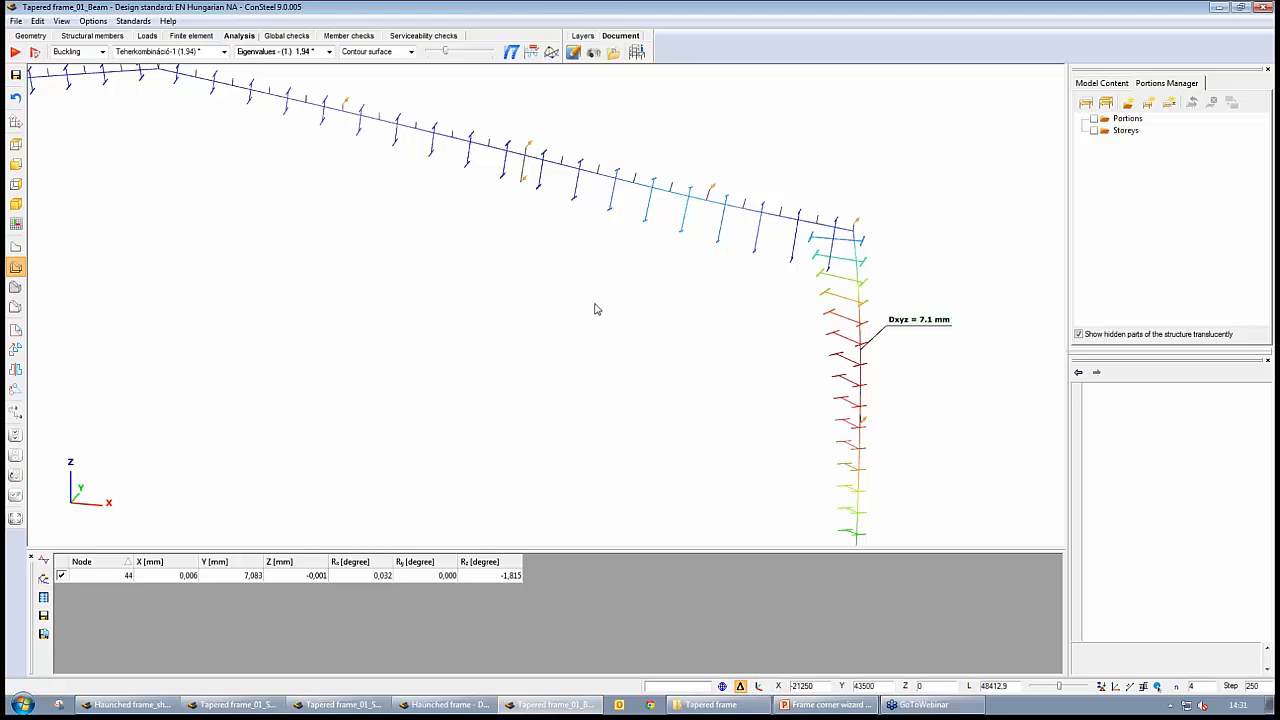
left_click(445, 704)
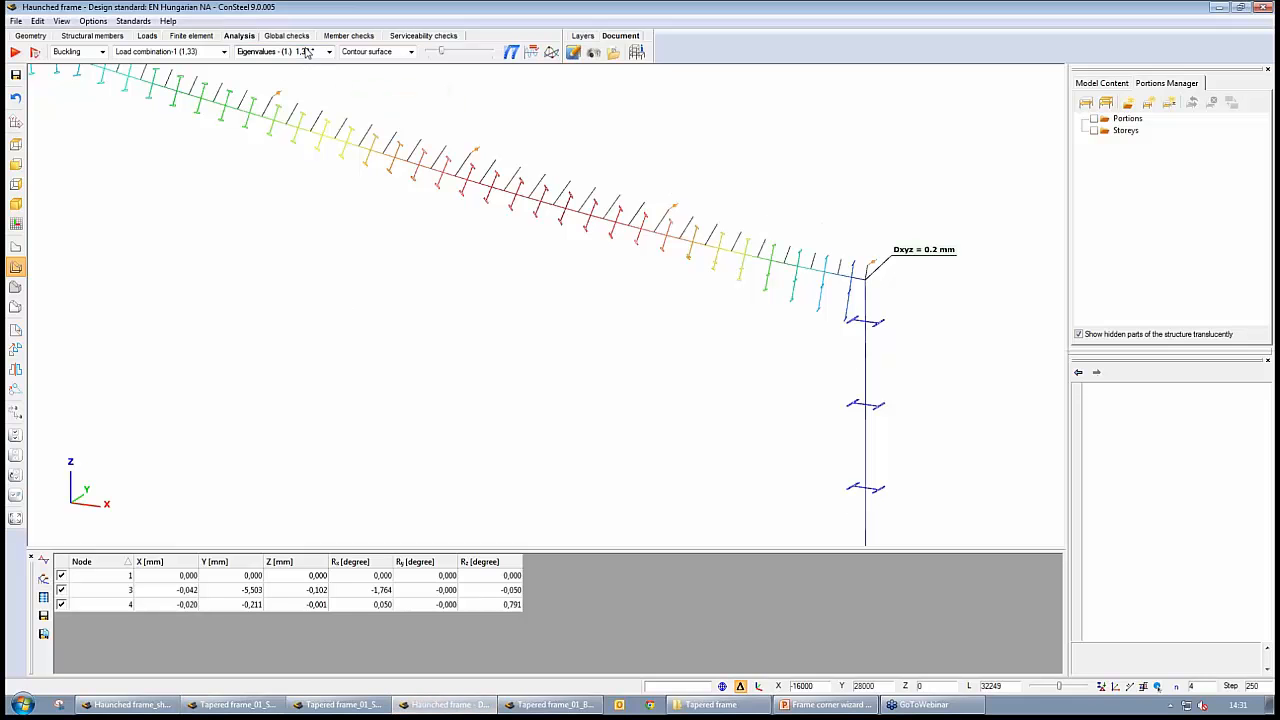
scroll(596, 408, "down", 3)
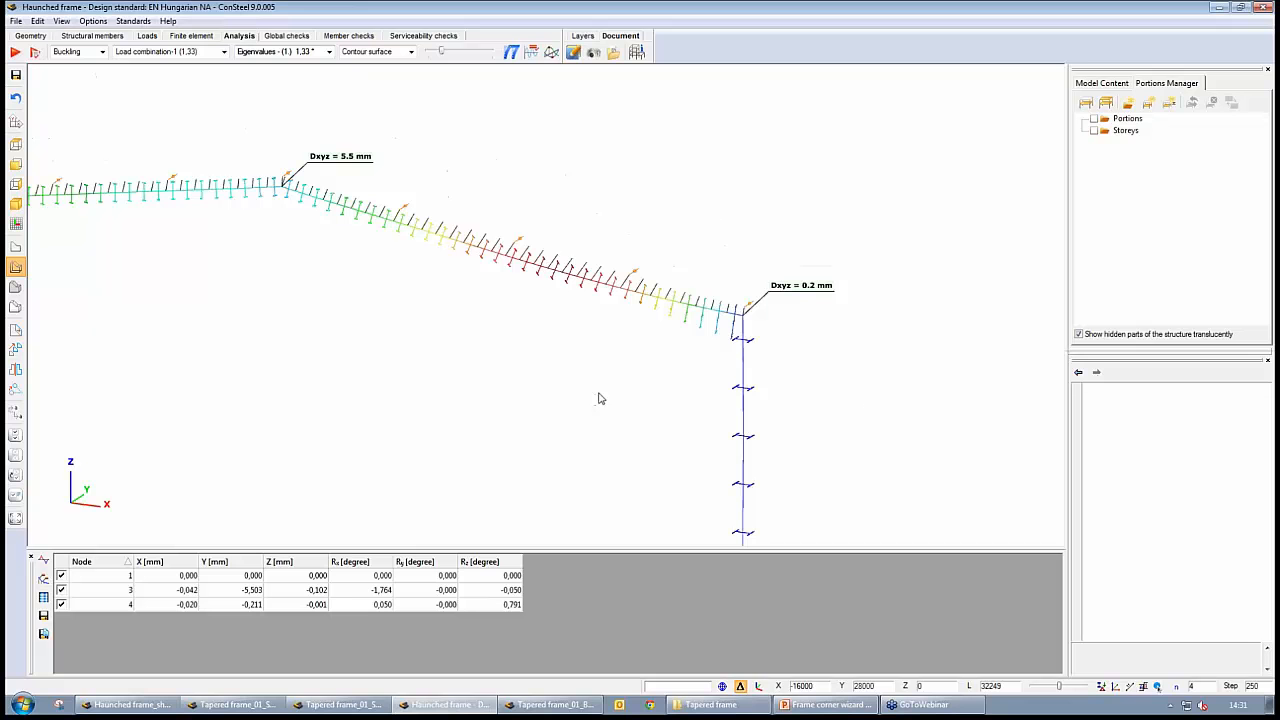
middle_click_drag(607, 394, 672, 365)
scroll(657, 367, "down", 1)
scroll(670, 365, "down", 1)
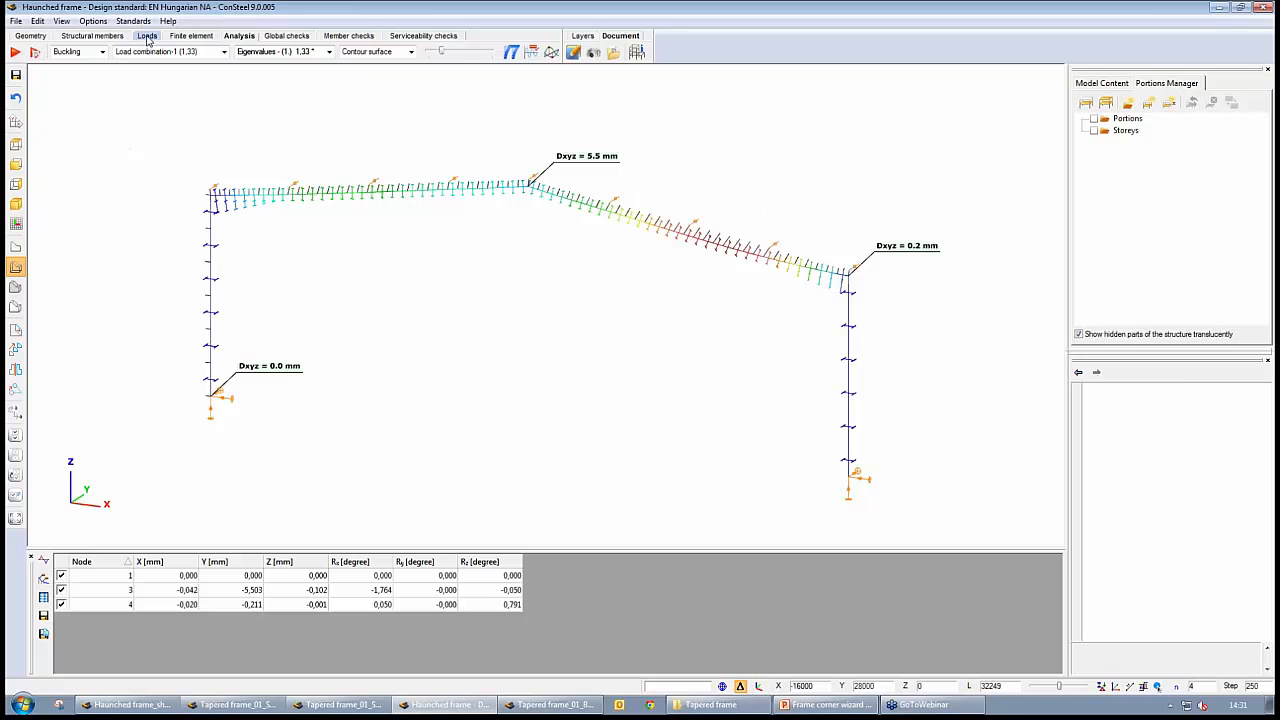
Apply recognition of frame corner zones to the Haunched frame with the Frame corner wizard and close the wizard
left_click(92, 35)
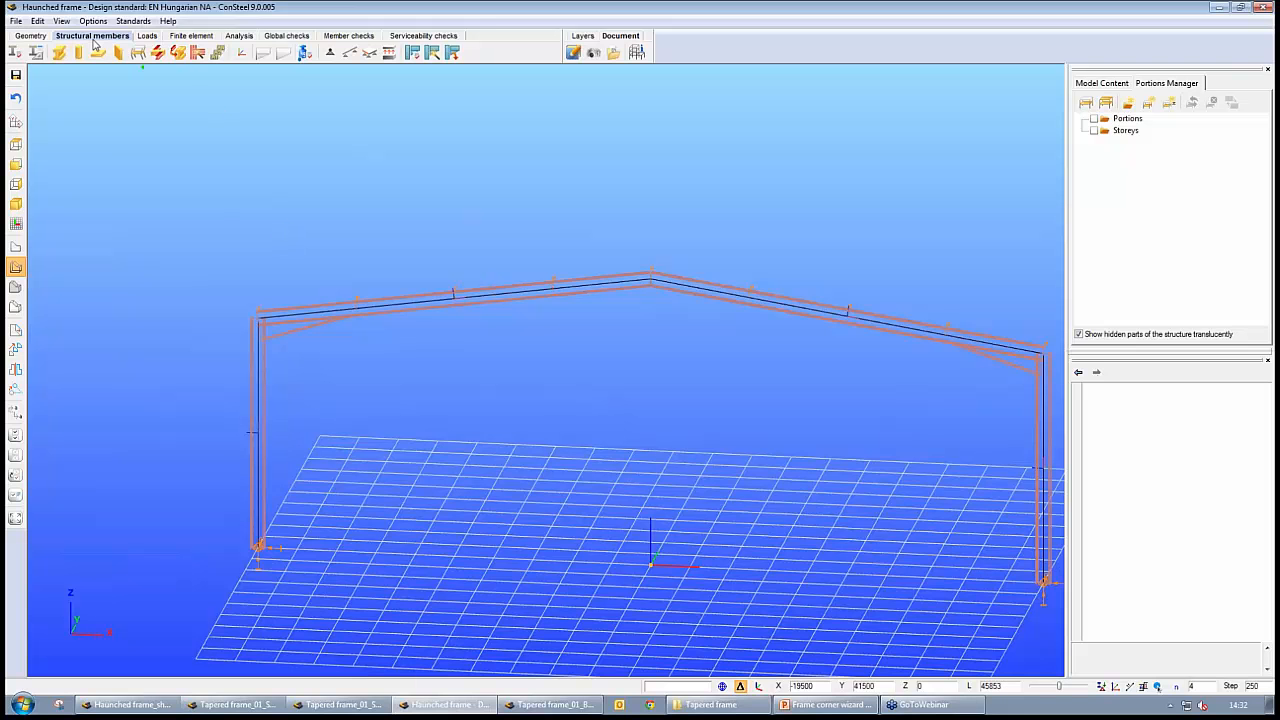
left_click(198, 53)
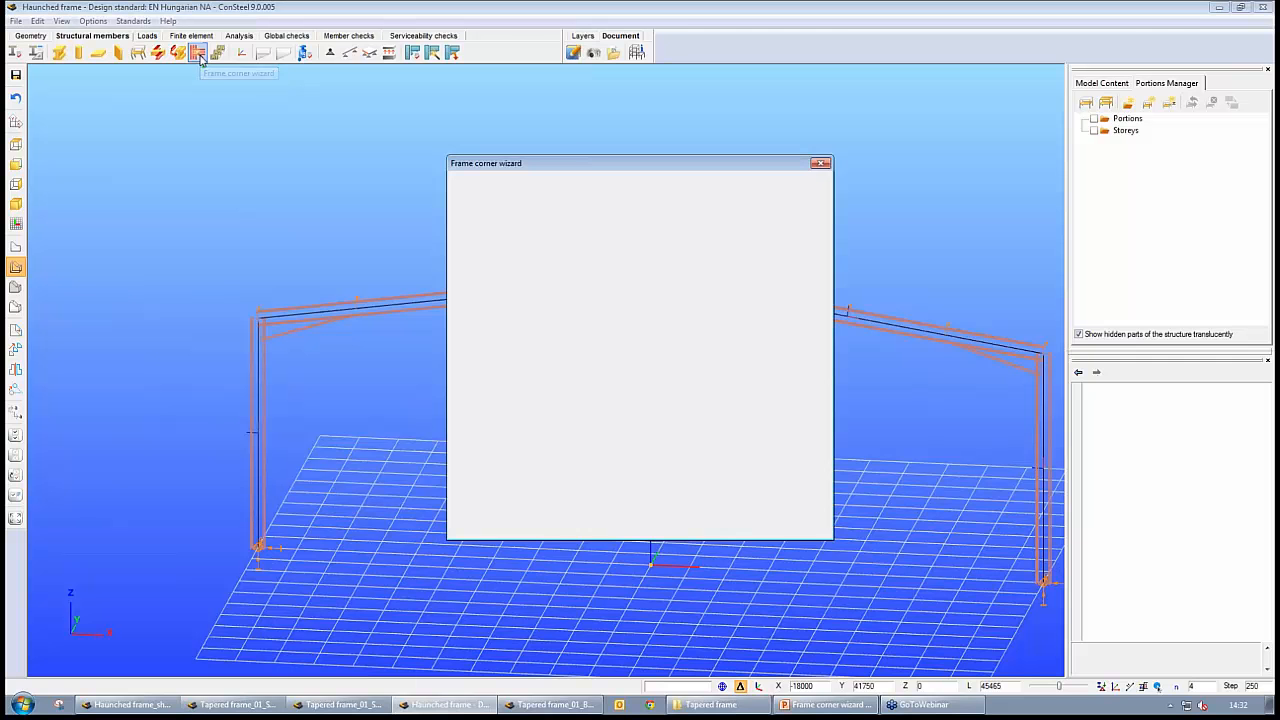
left_click_drag(581, 174, 575, 108)
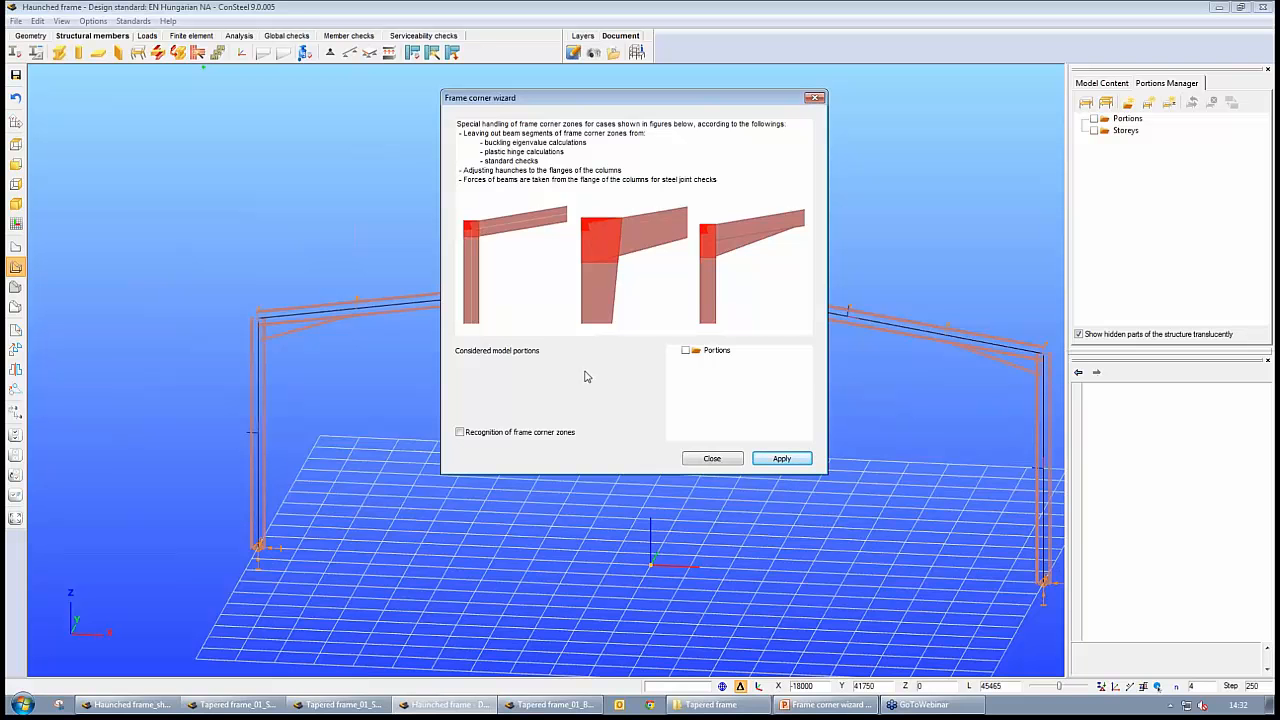
left_click(459, 432)
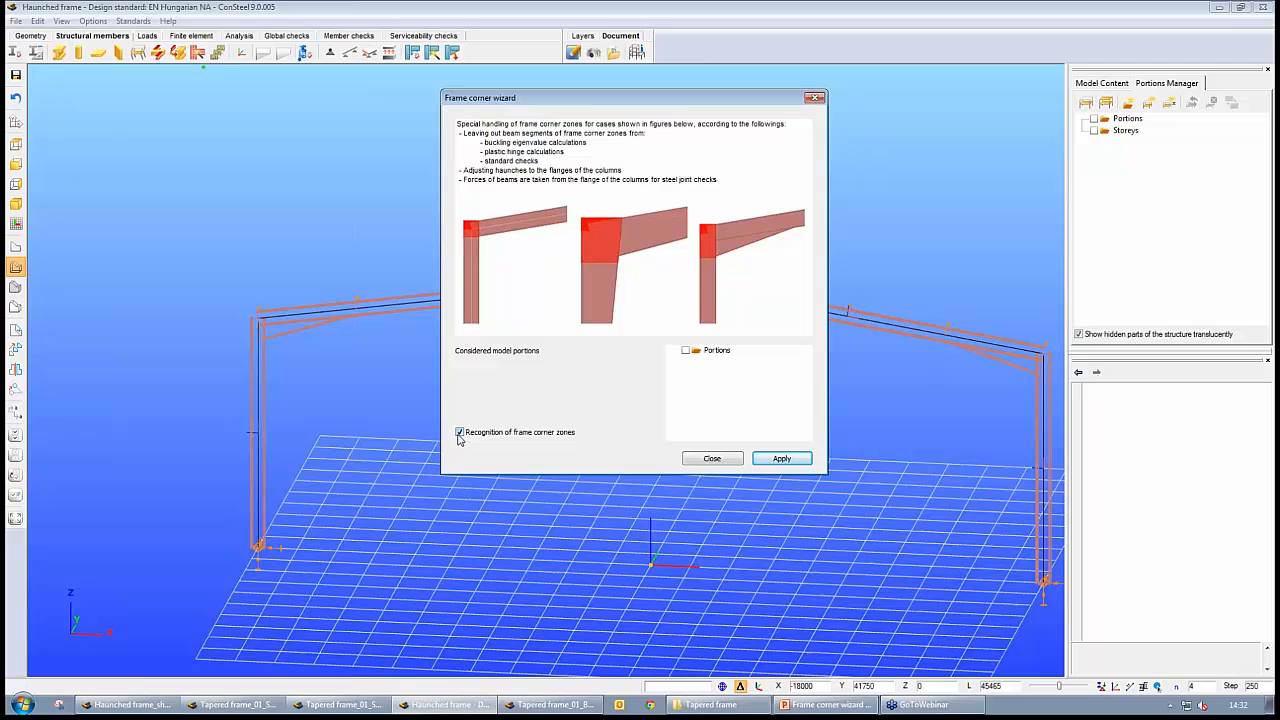
left_click(782, 459)
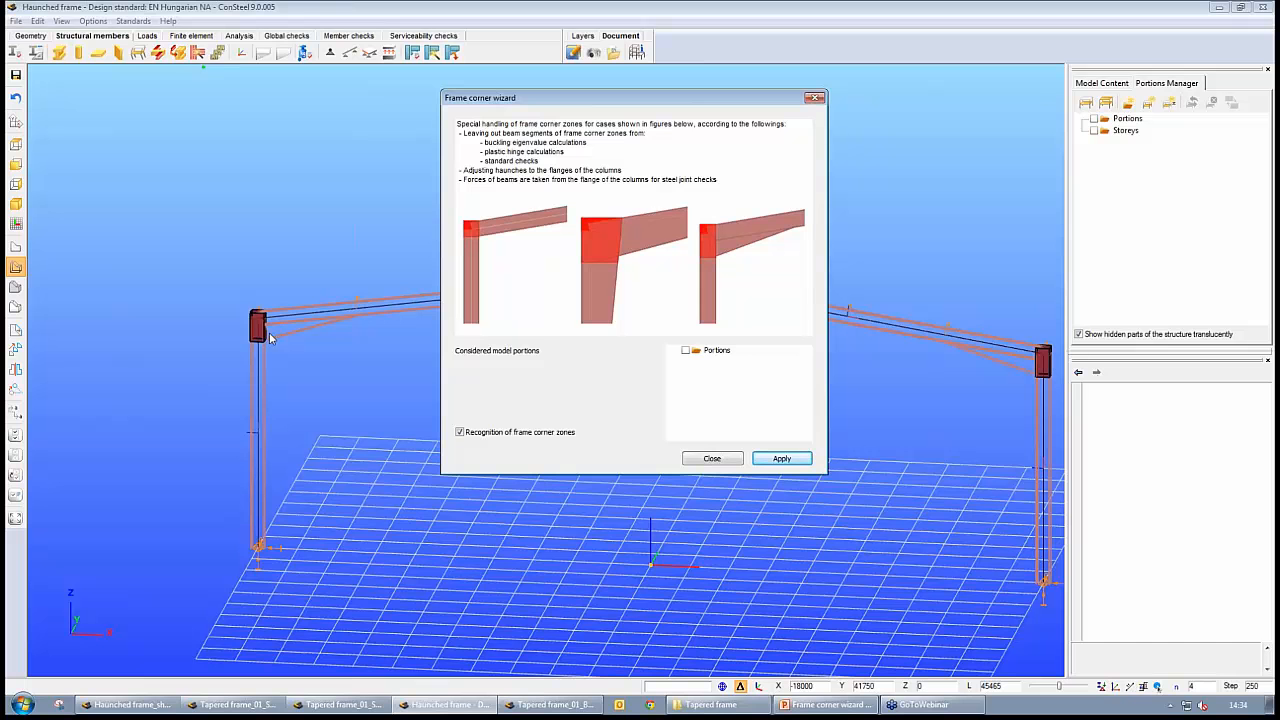
left_click(815, 99)
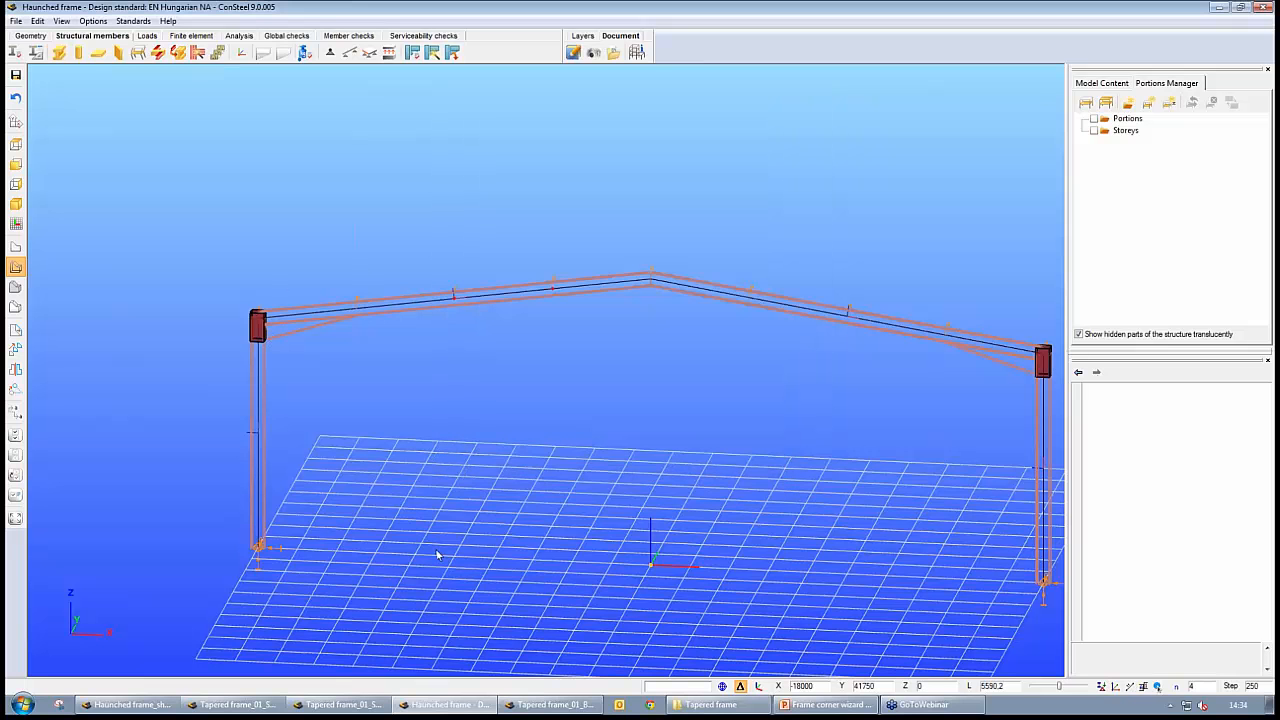
Apply recognition of frame corner zones to Tapered frame_01_Beam with the Frame corner wizard and close the wizard
left_click(537, 707)
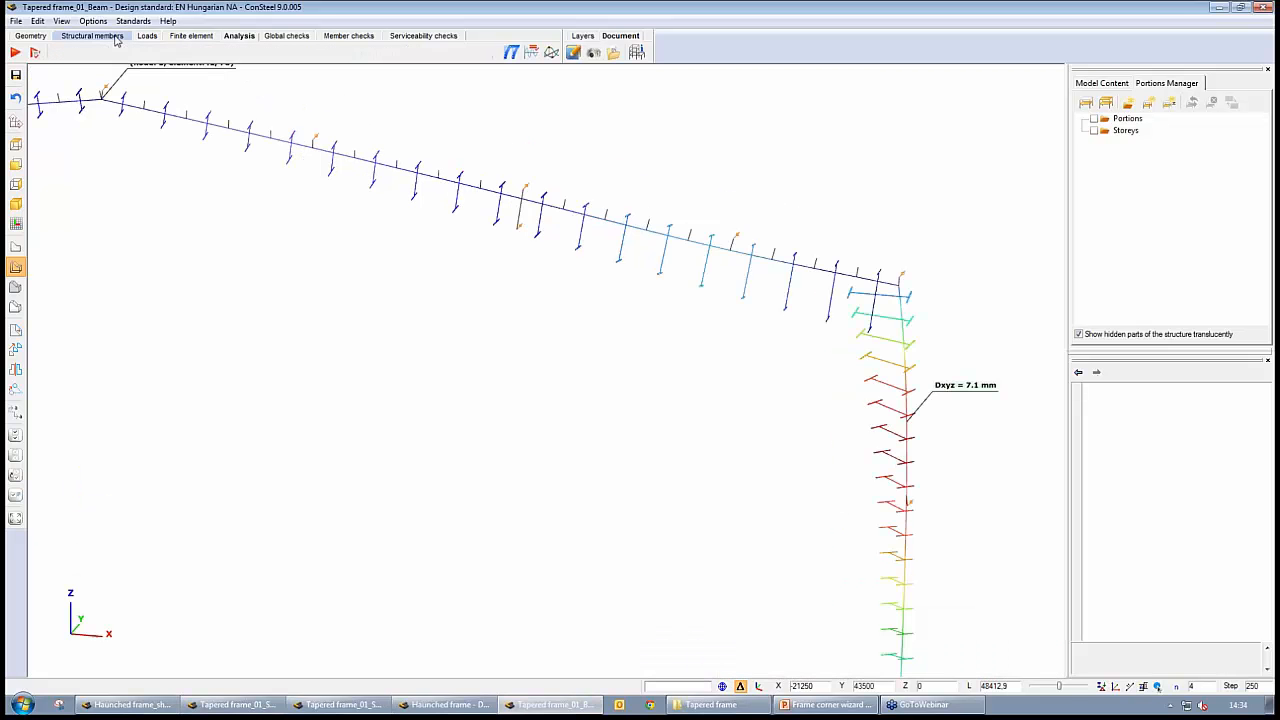
left_click(92, 36)
scroll(346, 371, "down", 5)
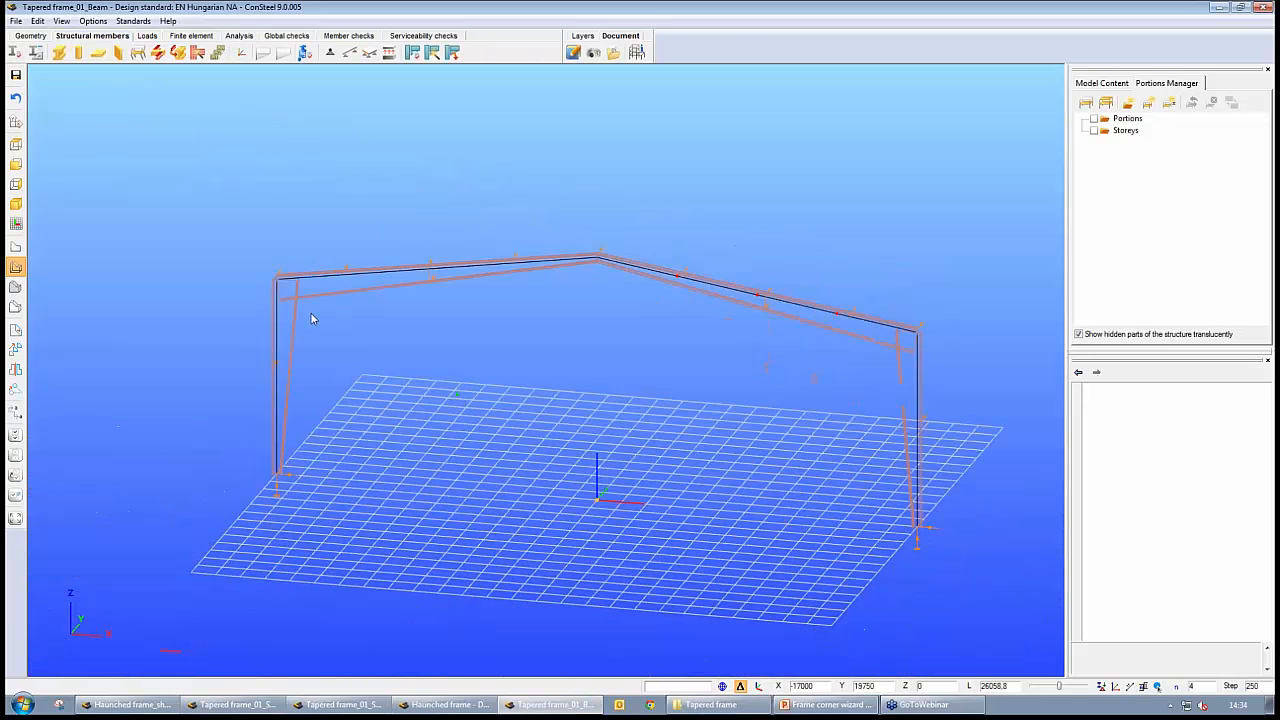
left_click(197, 53)
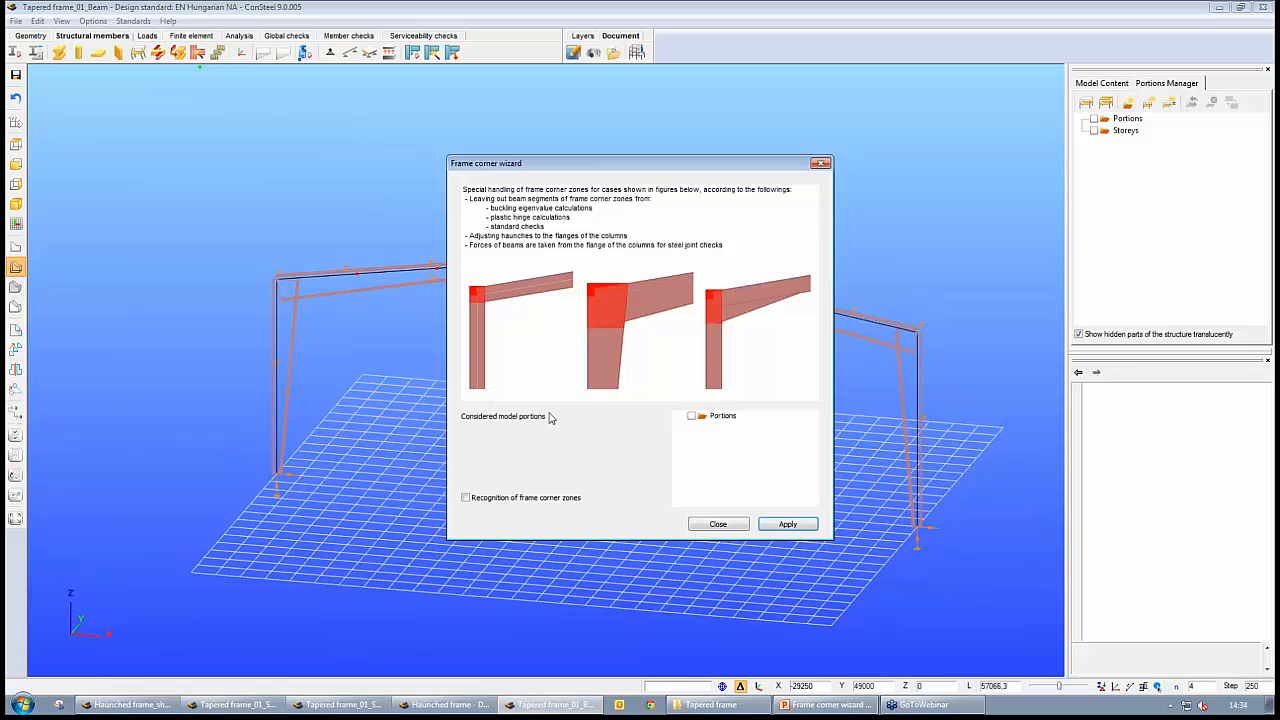
left_click(788, 524)
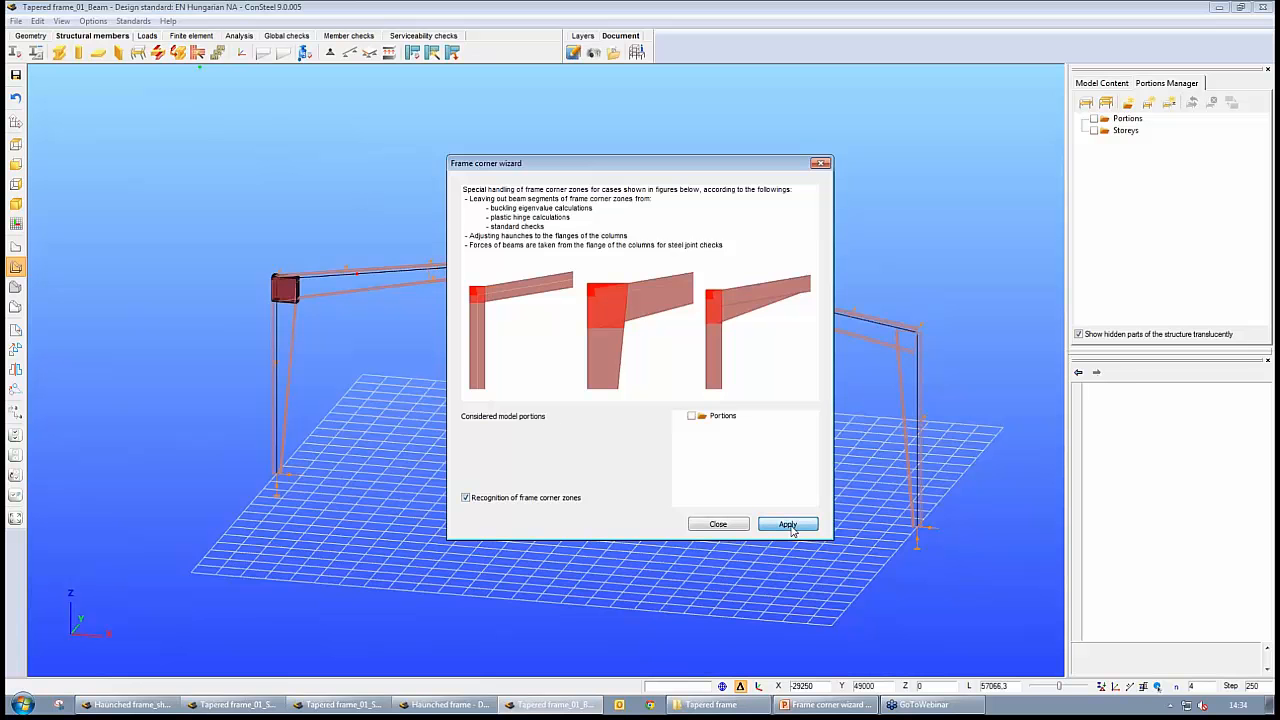
left_click(819, 164)
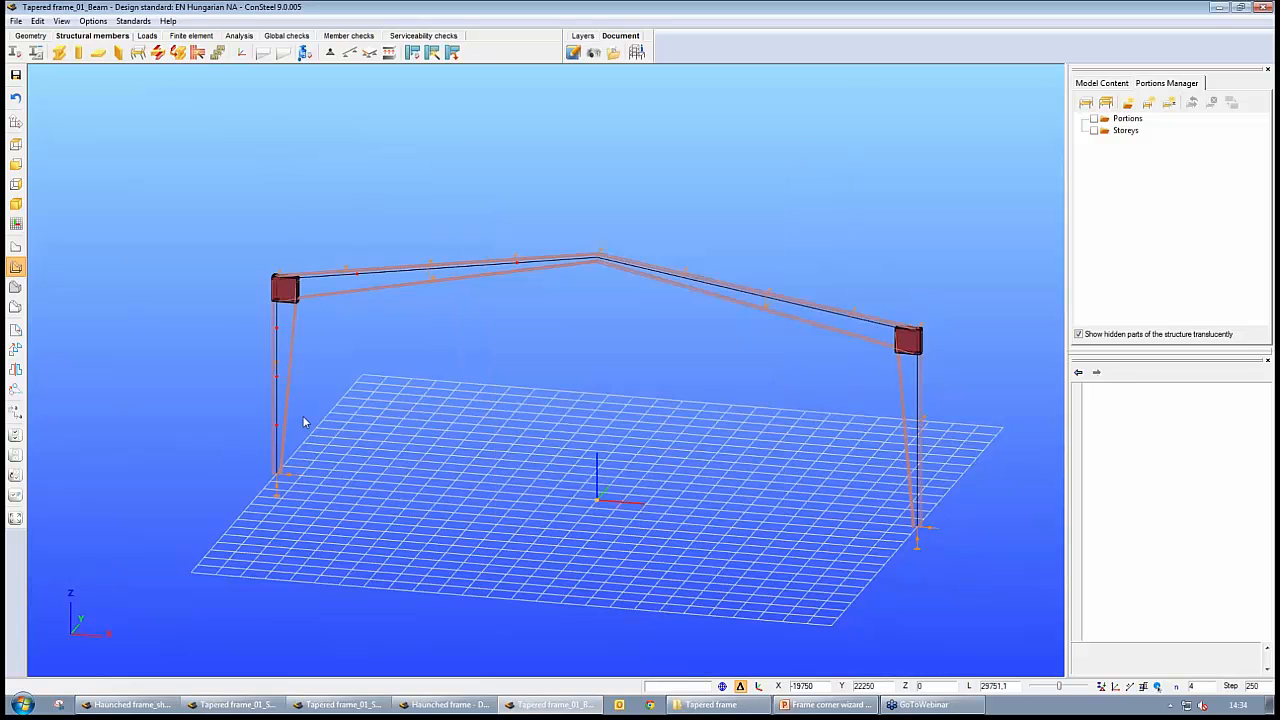
Return to the Haunched frame and examine the recognised corner zone at its left corner up close
left_click(435, 705)
scroll(320, 387, "up", 5)
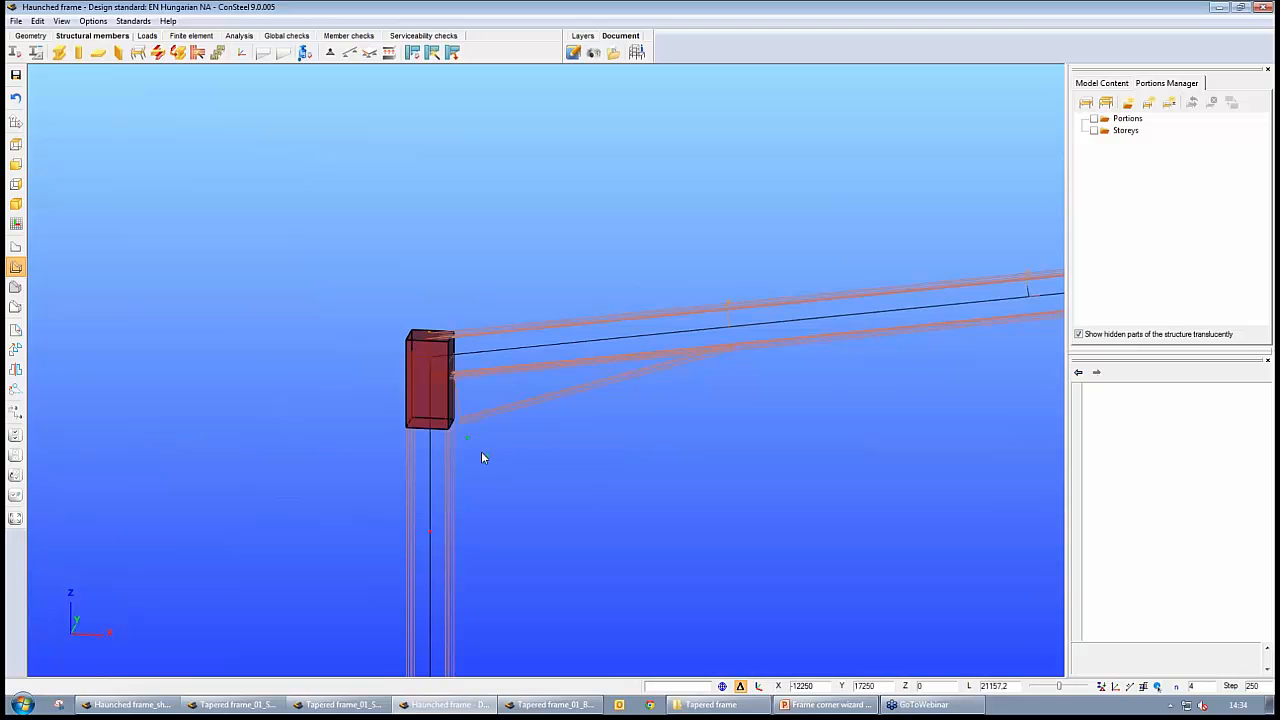
middle_click_drag(481, 451, 485, 419)
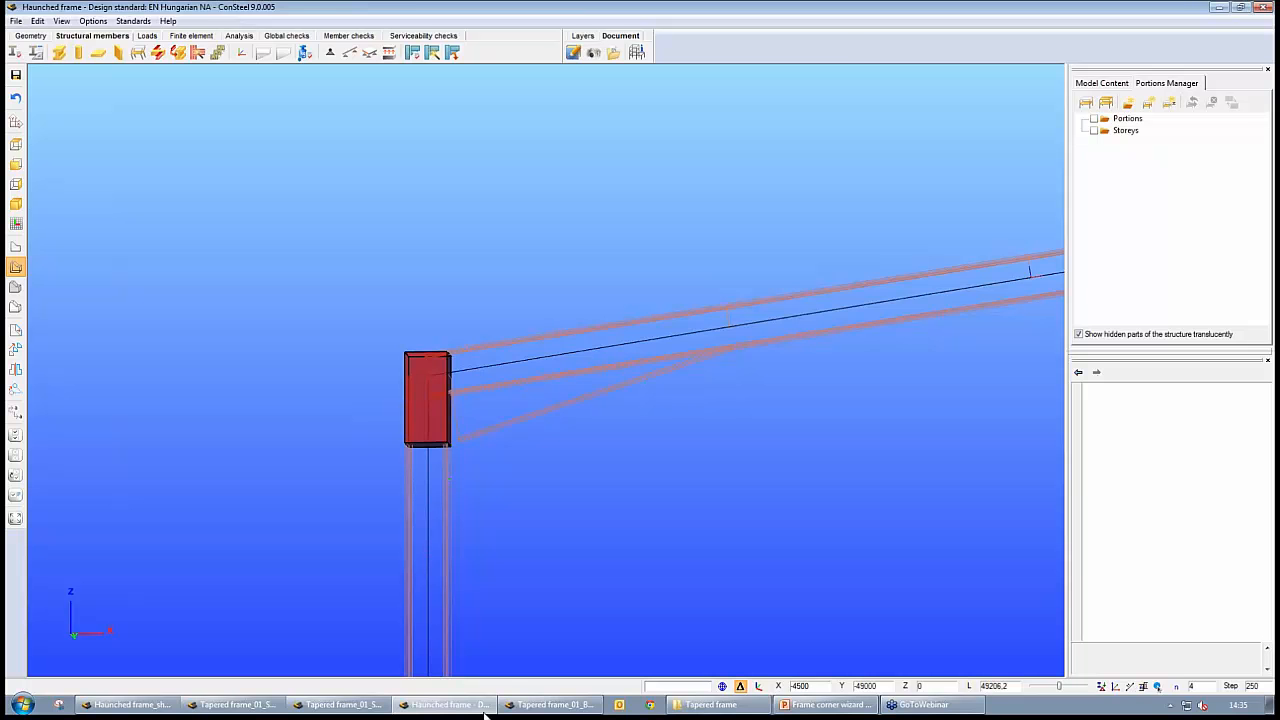
Switch to Tapered frame_01_Beam and examine its left corner zone from the front and at an angle
left_click(550, 704)
scroll(392, 428, "up", 5)
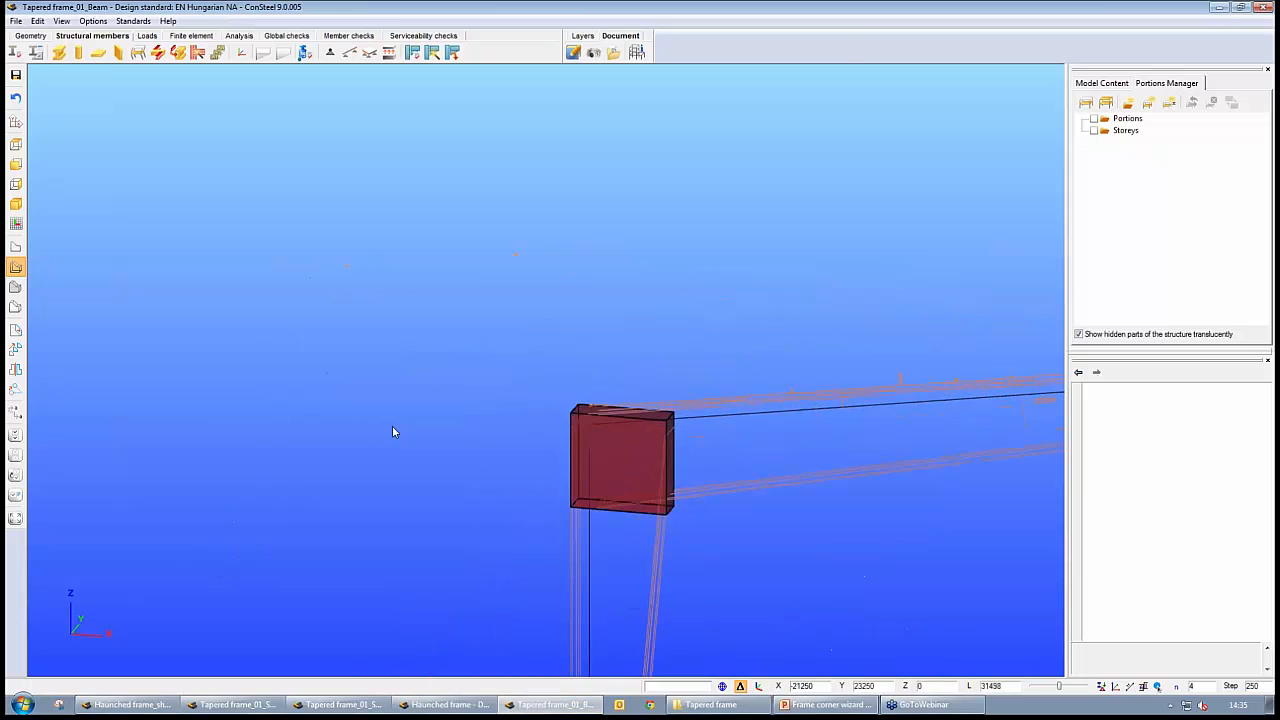
scroll(392, 428, "up", 1)
key("ctrl+1")
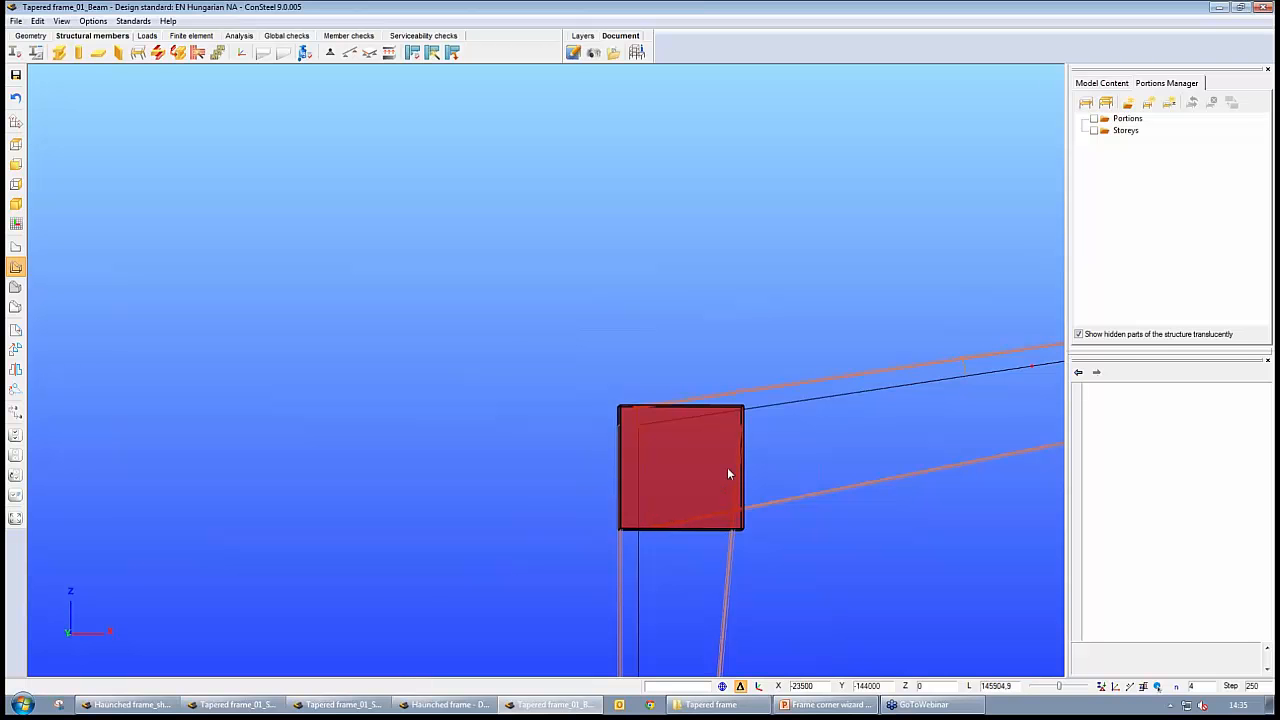
middle_click_drag(705, 467, 711, 423)
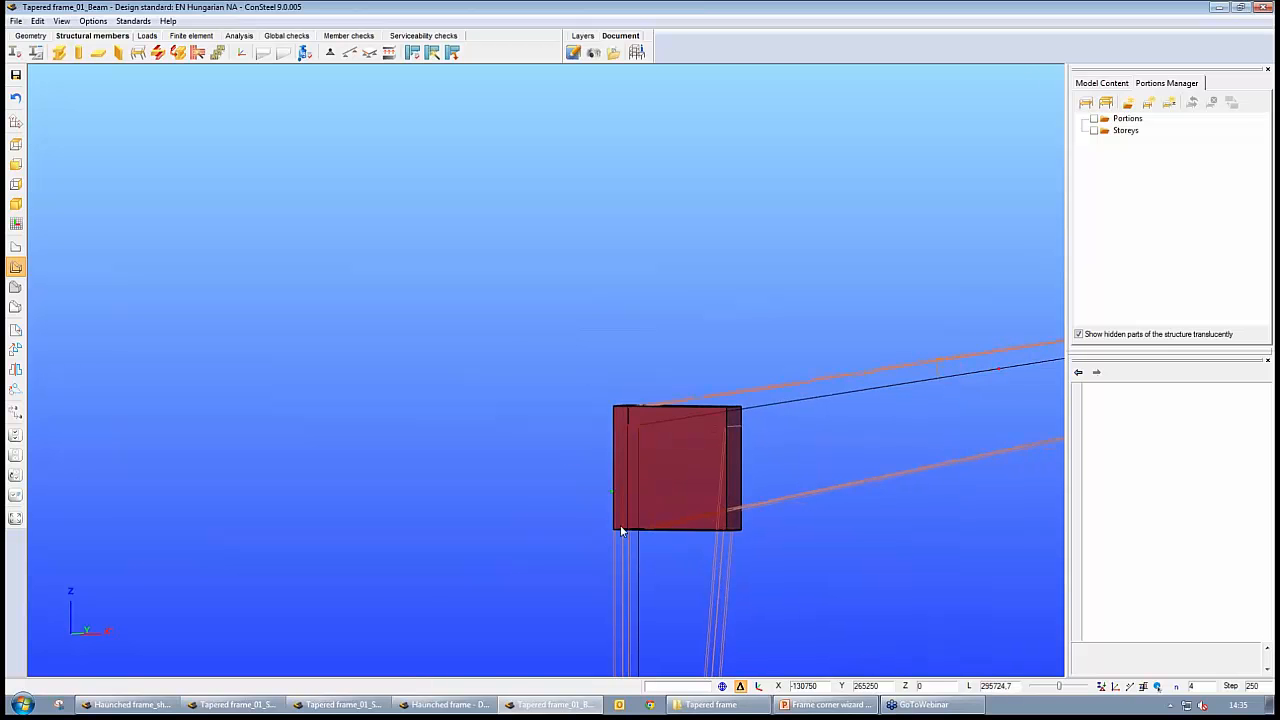
left_click_drag(691, 465, 720, 482)
middle_click_drag(900, 517, 697, 437)
key("Escape")
scroll(693, 443, "down", 2)
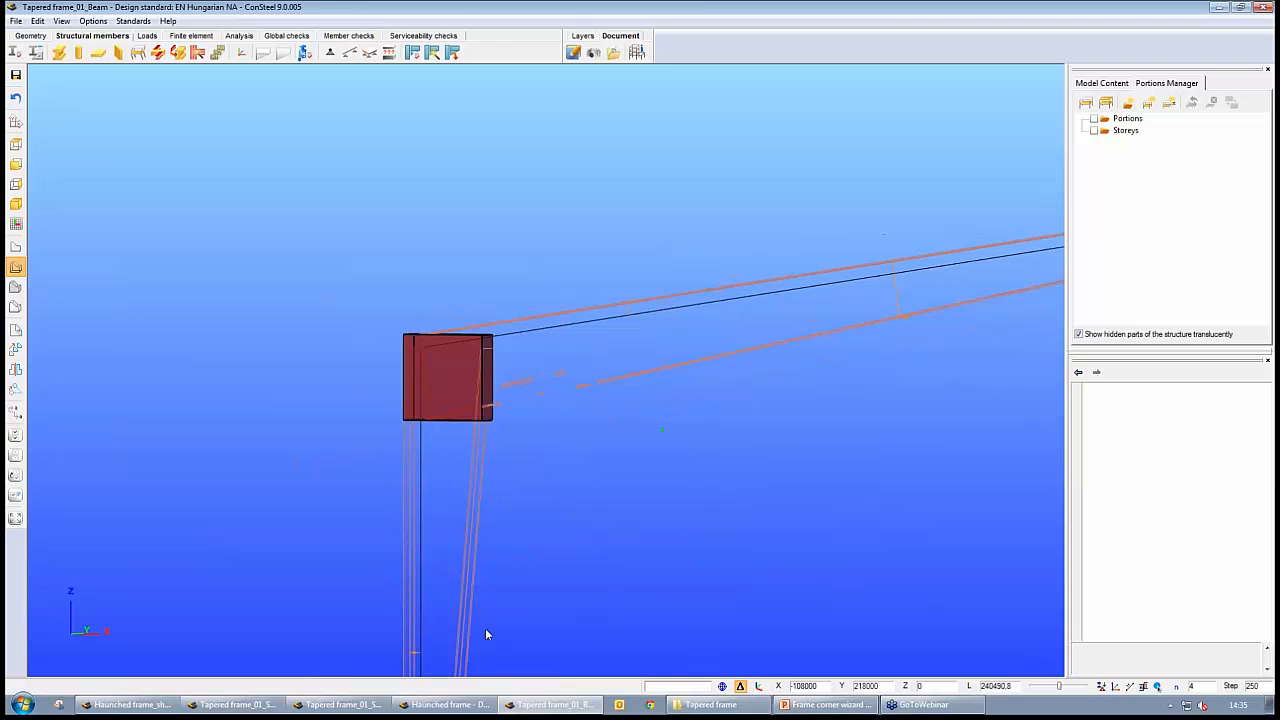
Switch to the Haunched frame and select the left haunch to inspect its properties and alignment with the column flange
left_click(457, 709)
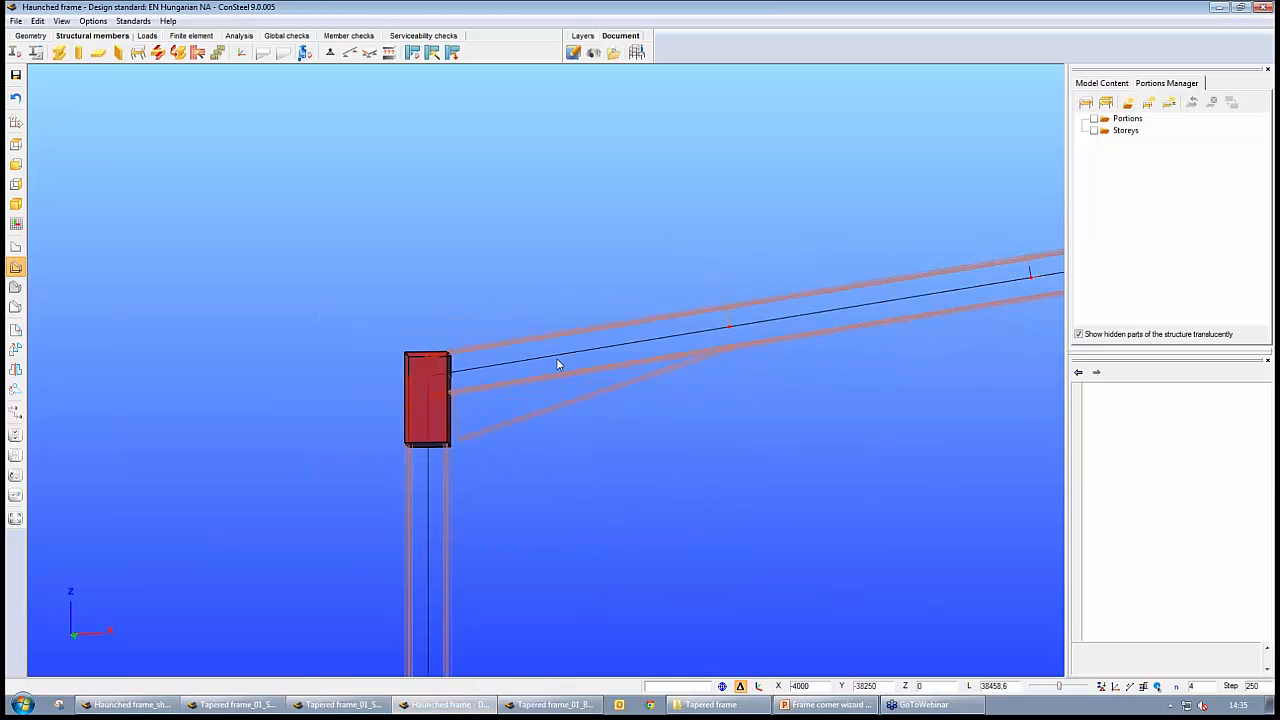
middle_click_drag(625, 344, 569, 282)
scroll(481, 352, "up", 4)
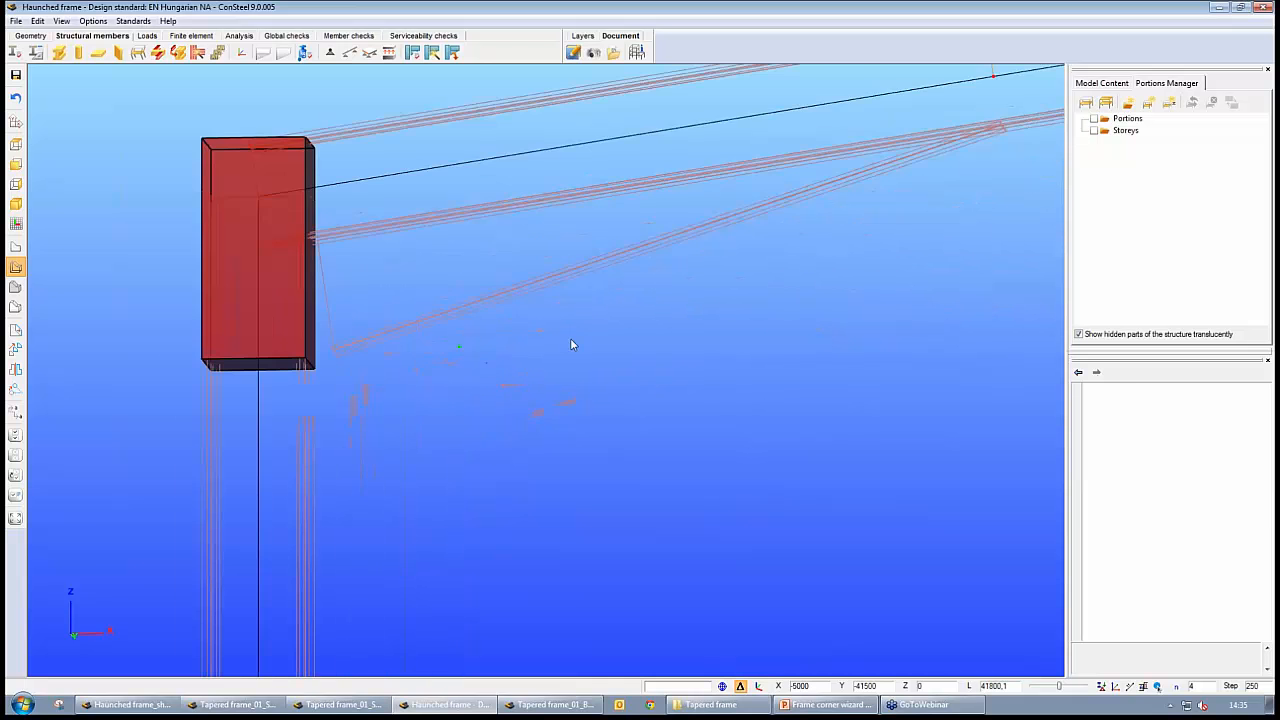
middle_click_drag(570, 338, 399, 451)
left_click(389, 380)
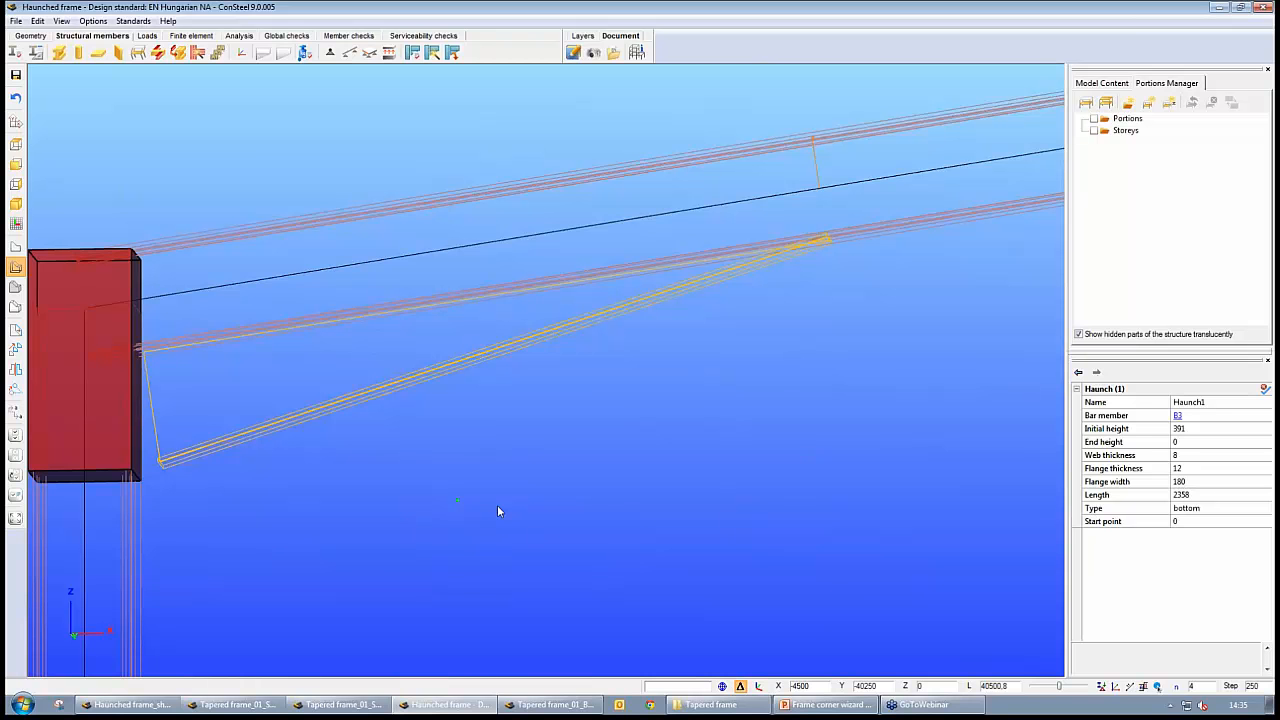
middle_click_drag(519, 487, 589, 489)
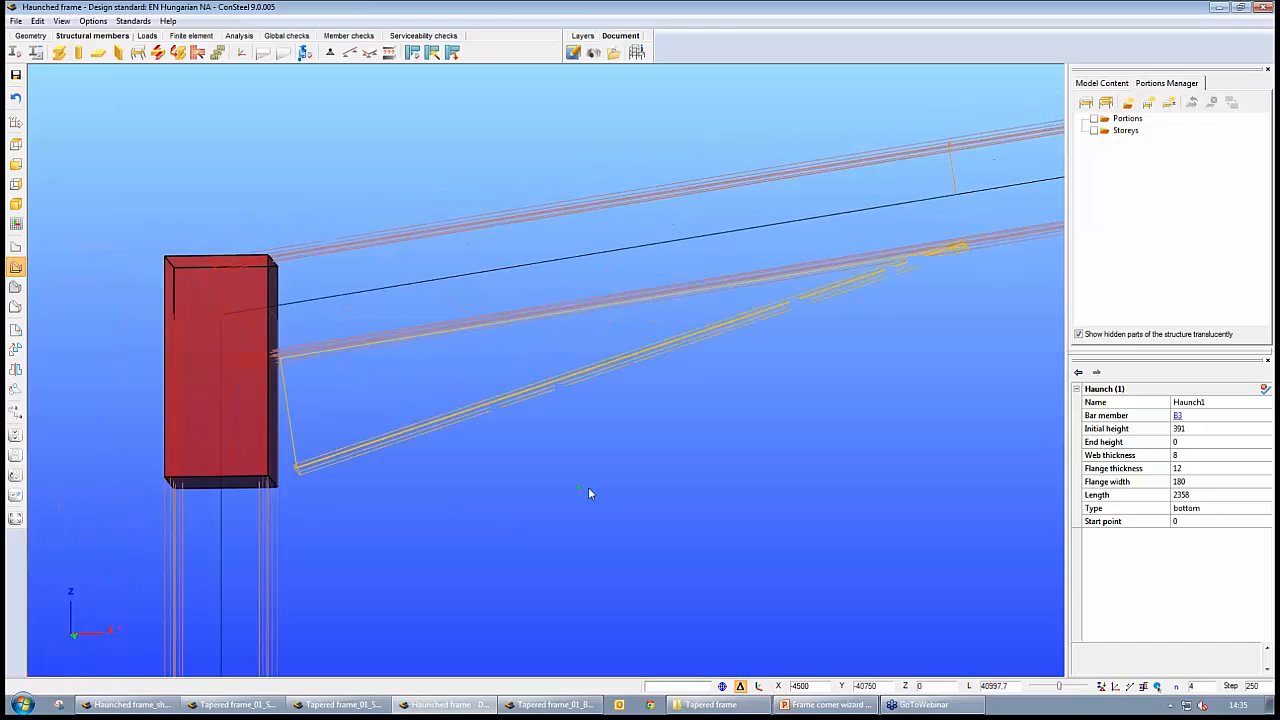
Turn recognition of frame corner zones off and back on for the Haunched frame to compare the haunch position
left_click(197, 52)
left_click_drag(521, 167, 686, 123)
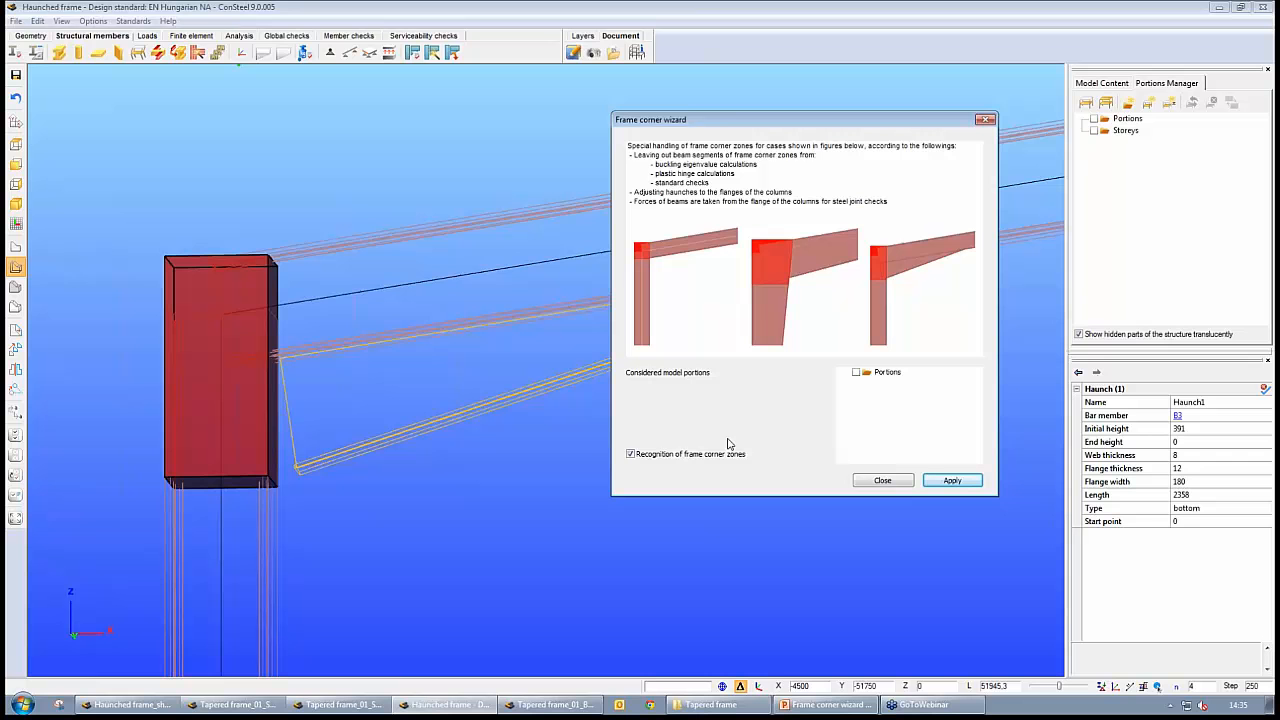
left_click(631, 455)
left_click(952, 481)
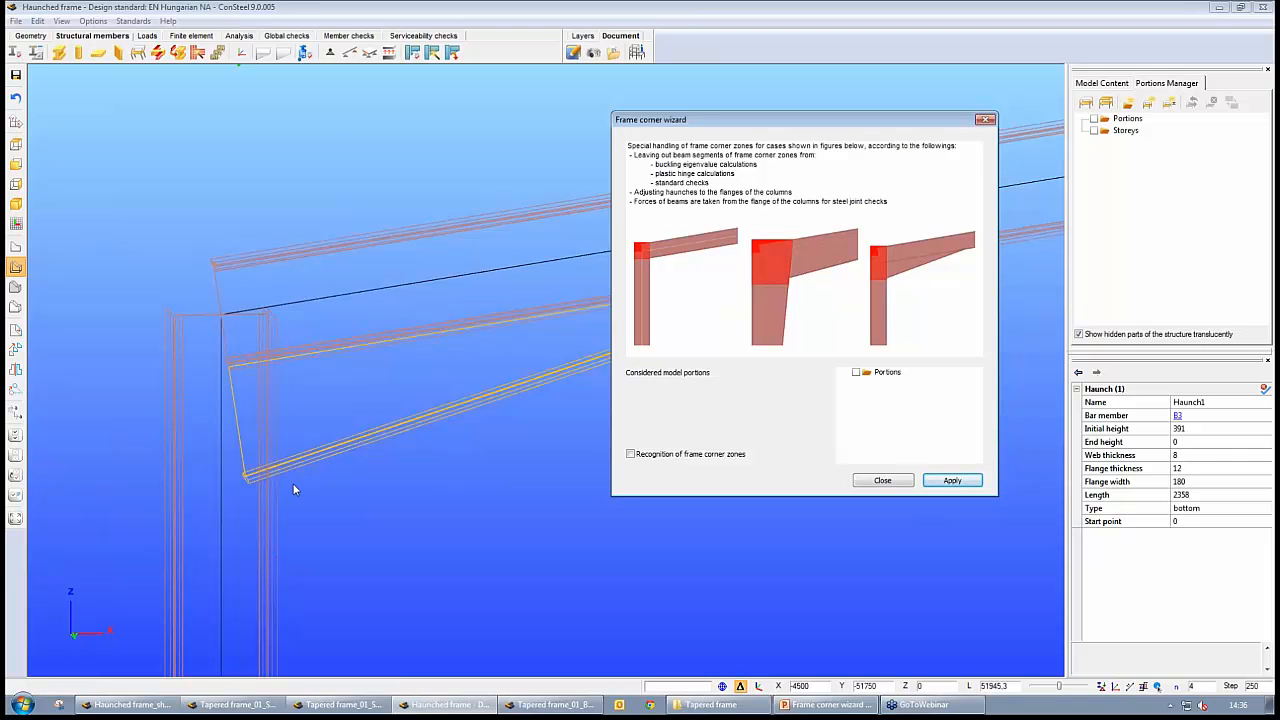
left_click(728, 462)
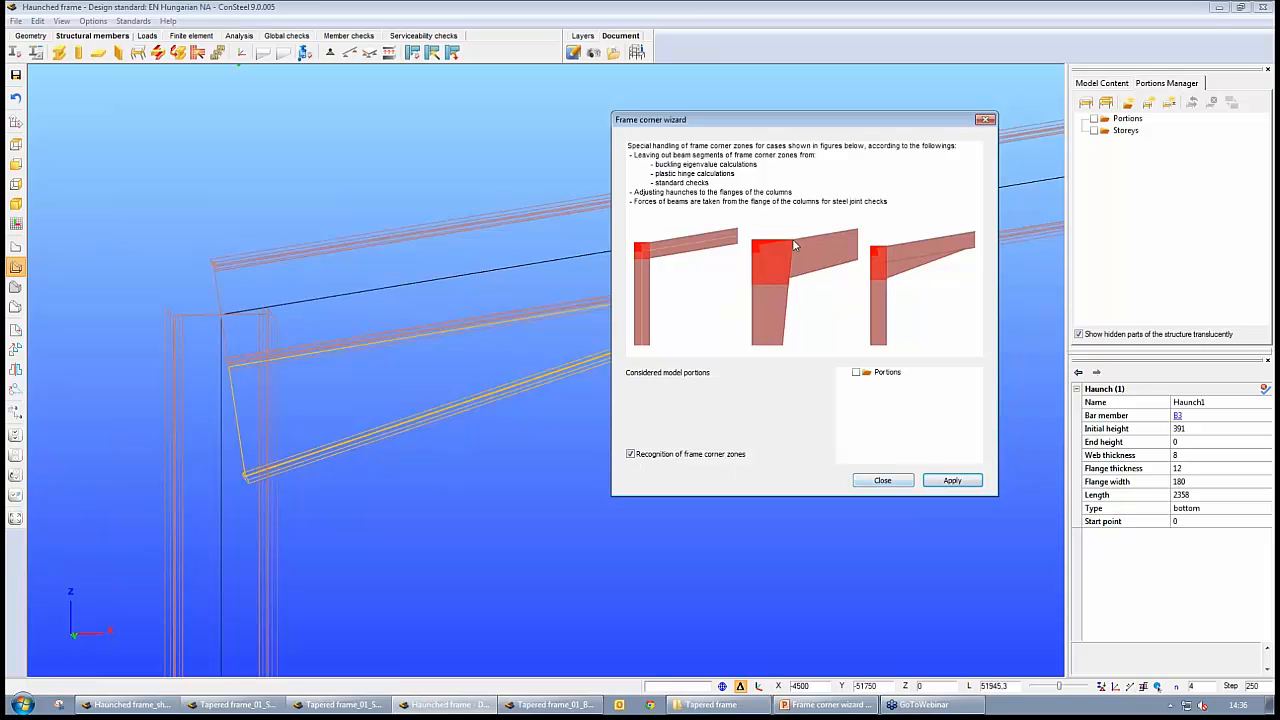
left_click(951, 481)
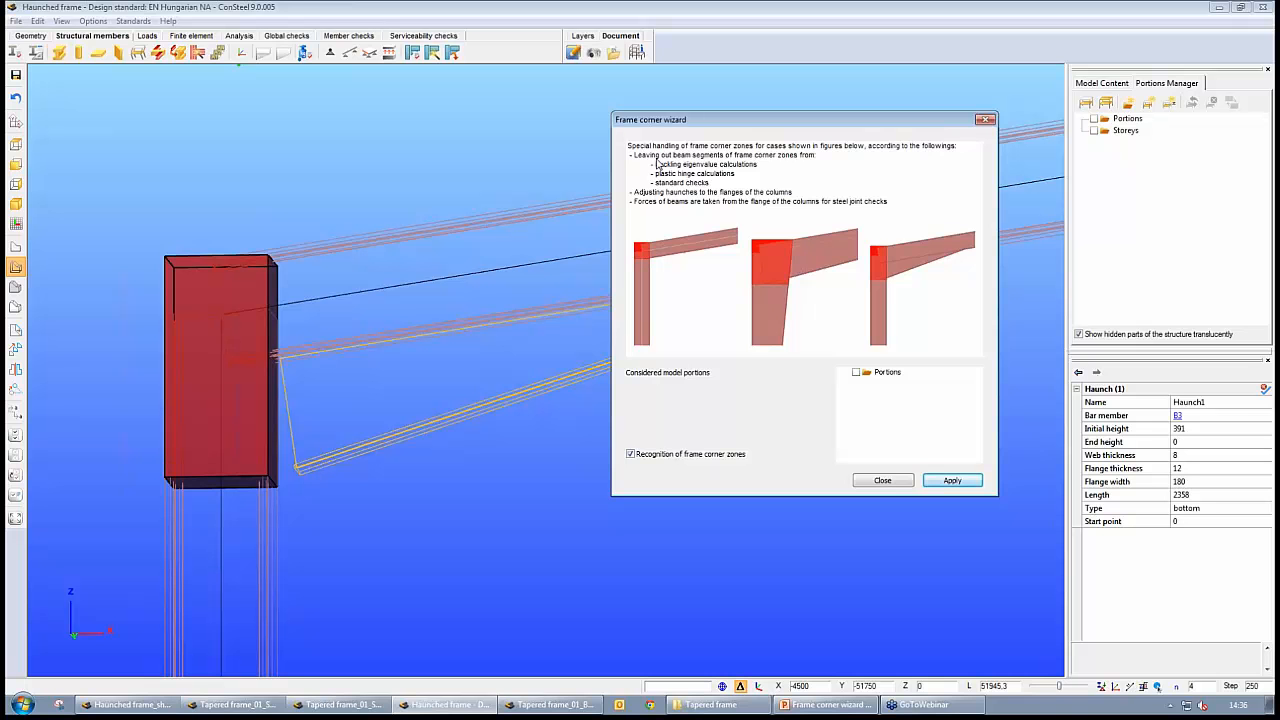
Move the frame corner wizard clear of the haunch, apply with corner zone recognition off and on again, and close it
left_click_drag(687, 119, 665, 326)
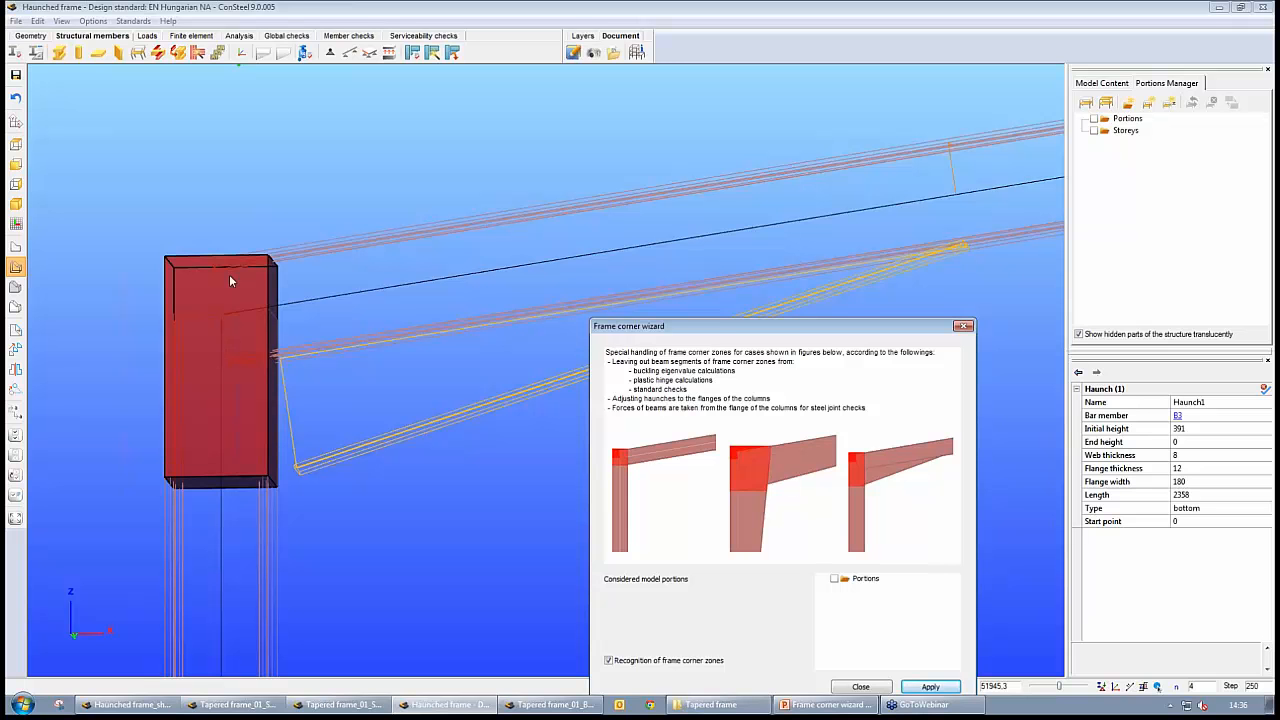
left_click_drag(739, 327, 1014, 283)
left_click(884, 616)
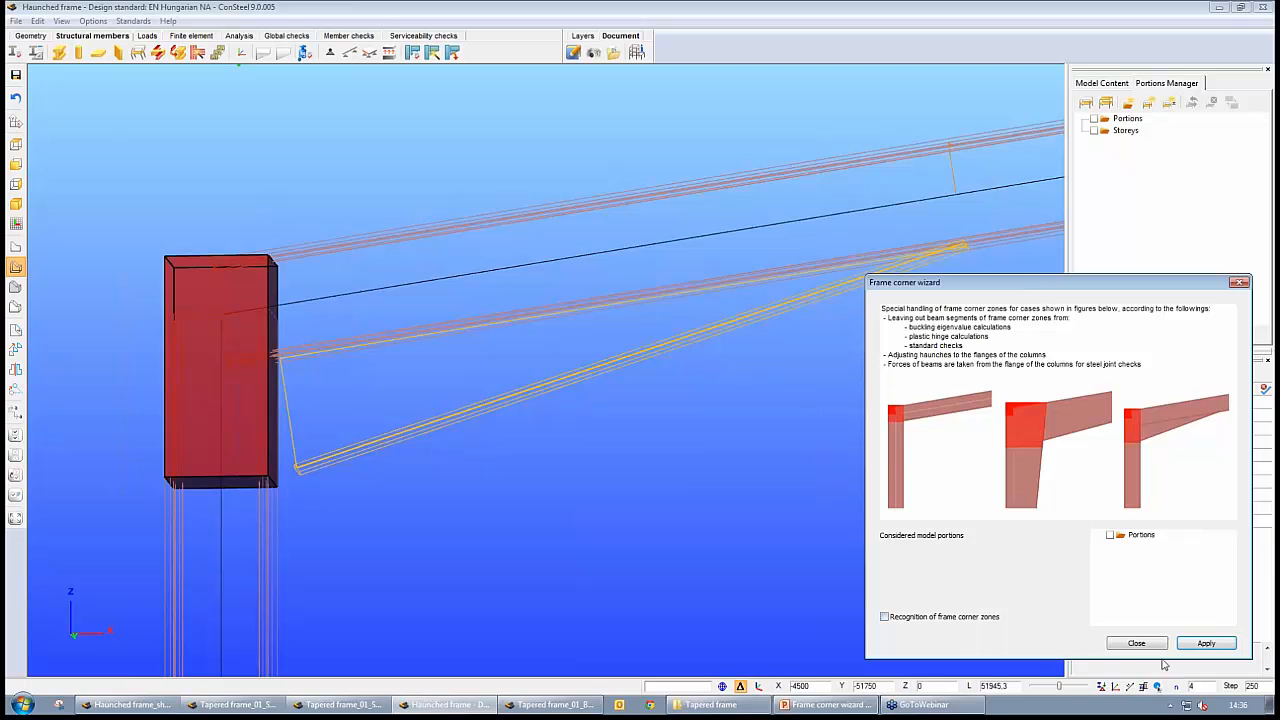
left_click(1207, 644)
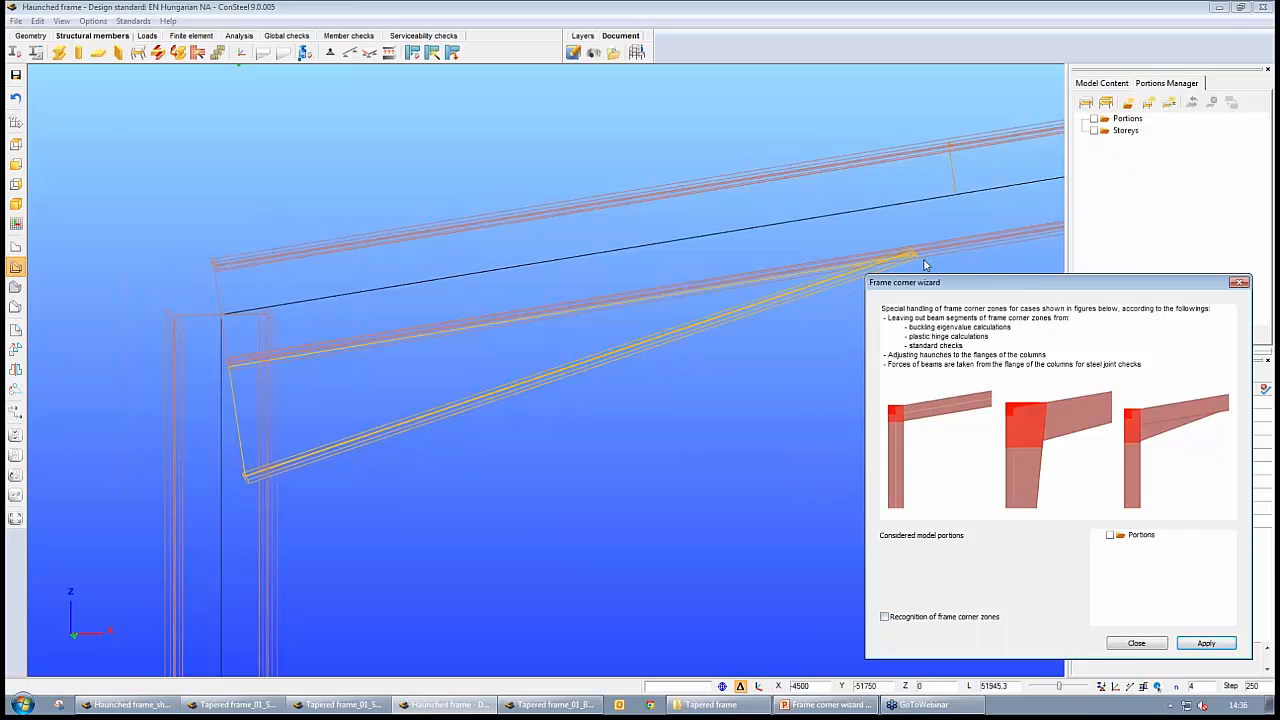
left_click(885, 617)
left_click(1200, 644)
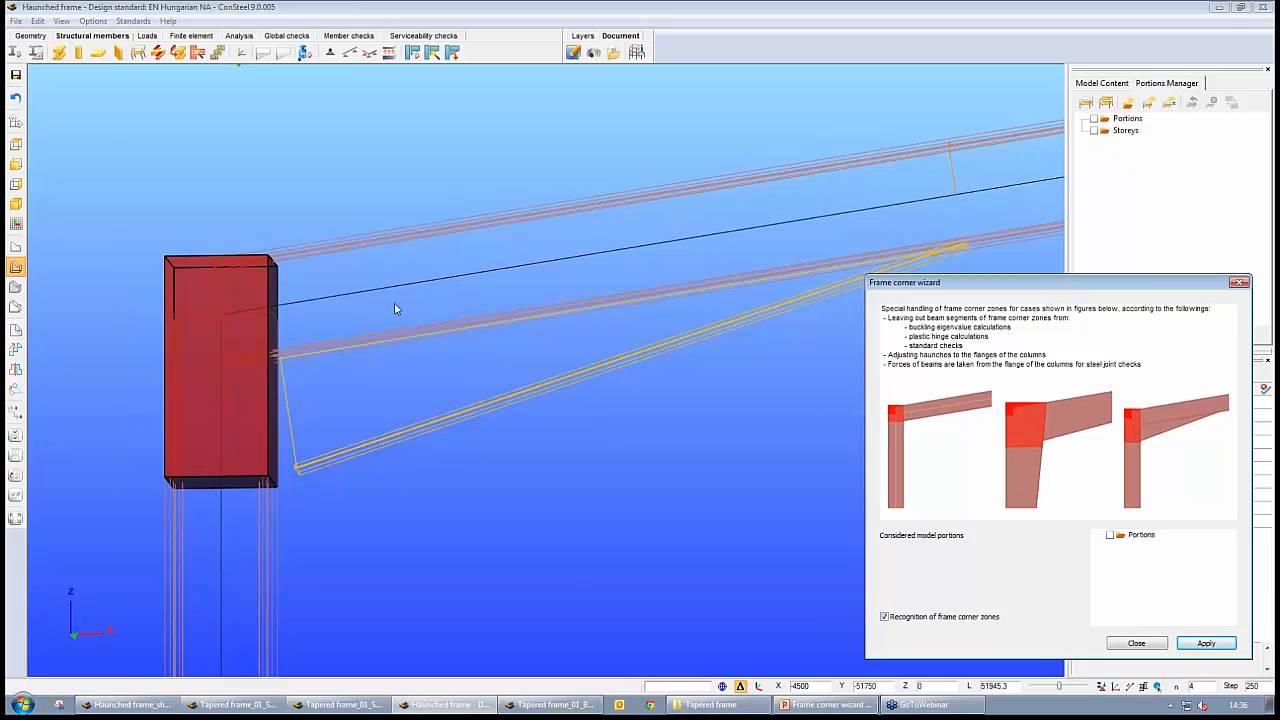
left_click(1239, 282)
Run the analysis of the Haunched frame with its recognised corner zones
left_click(529, 708)
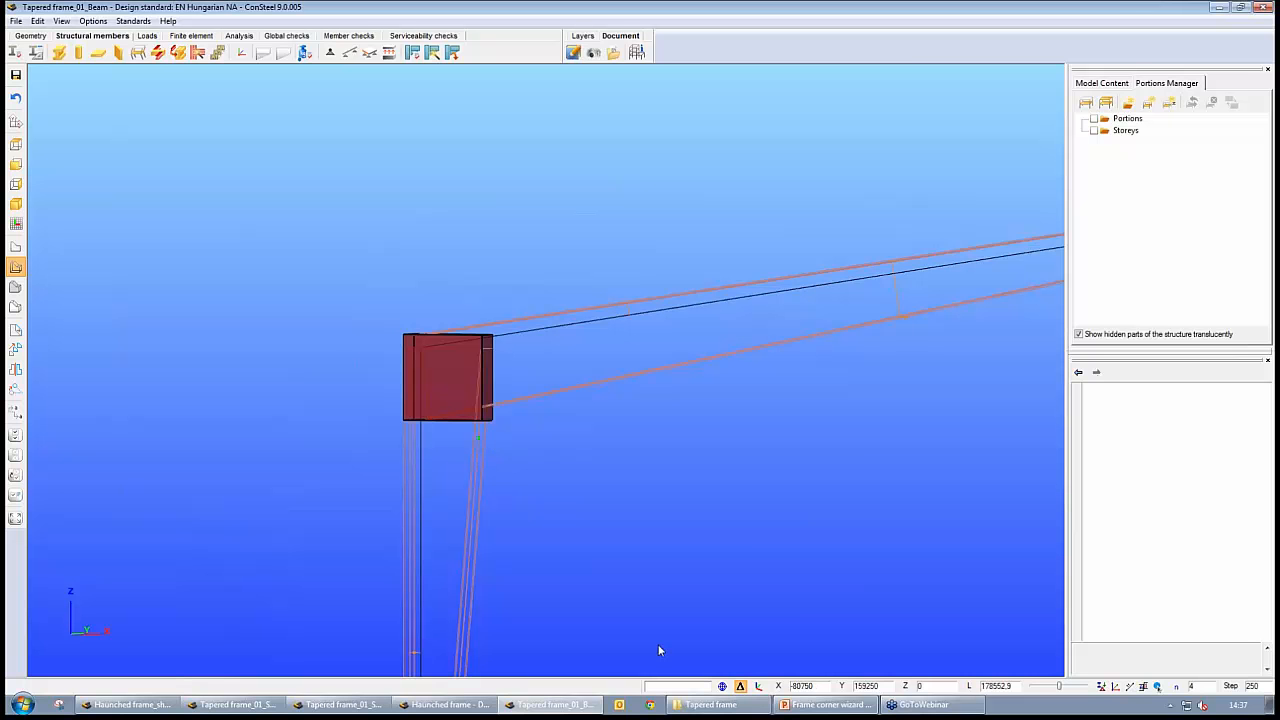
left_click(445, 704)
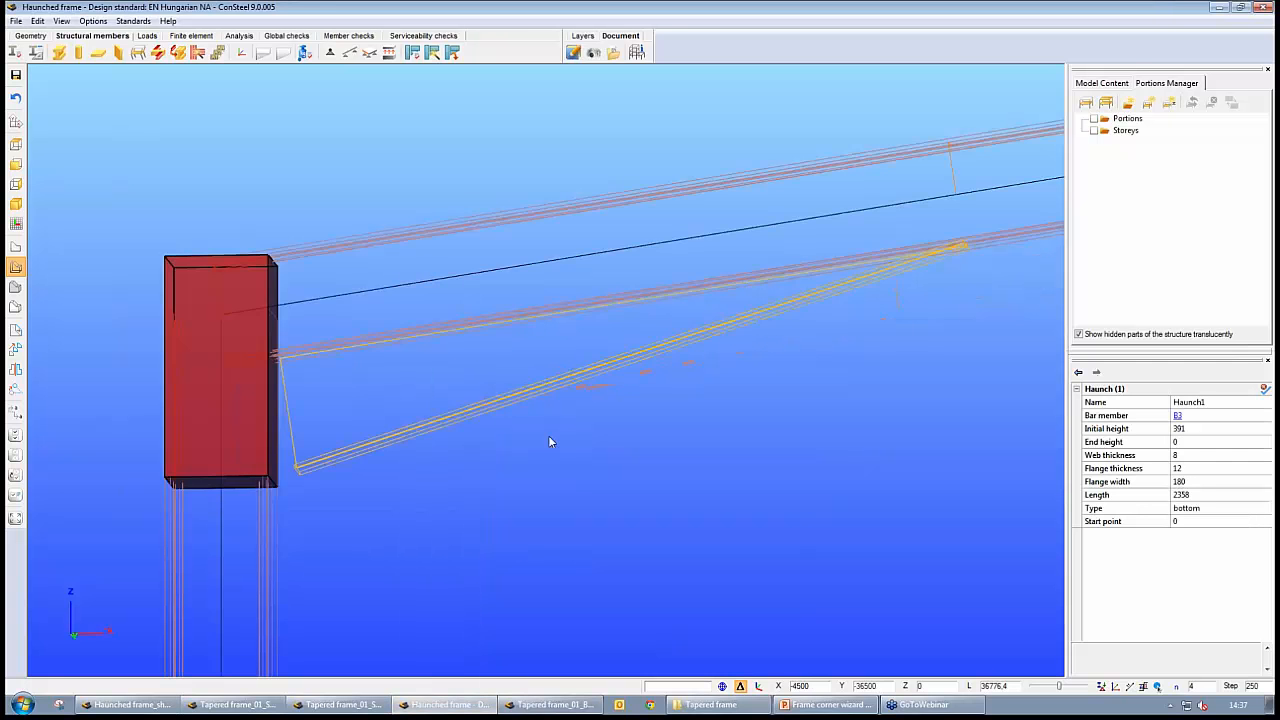
scroll(584, 503, "down", 3)
scroll(753, 517, "down", 6)
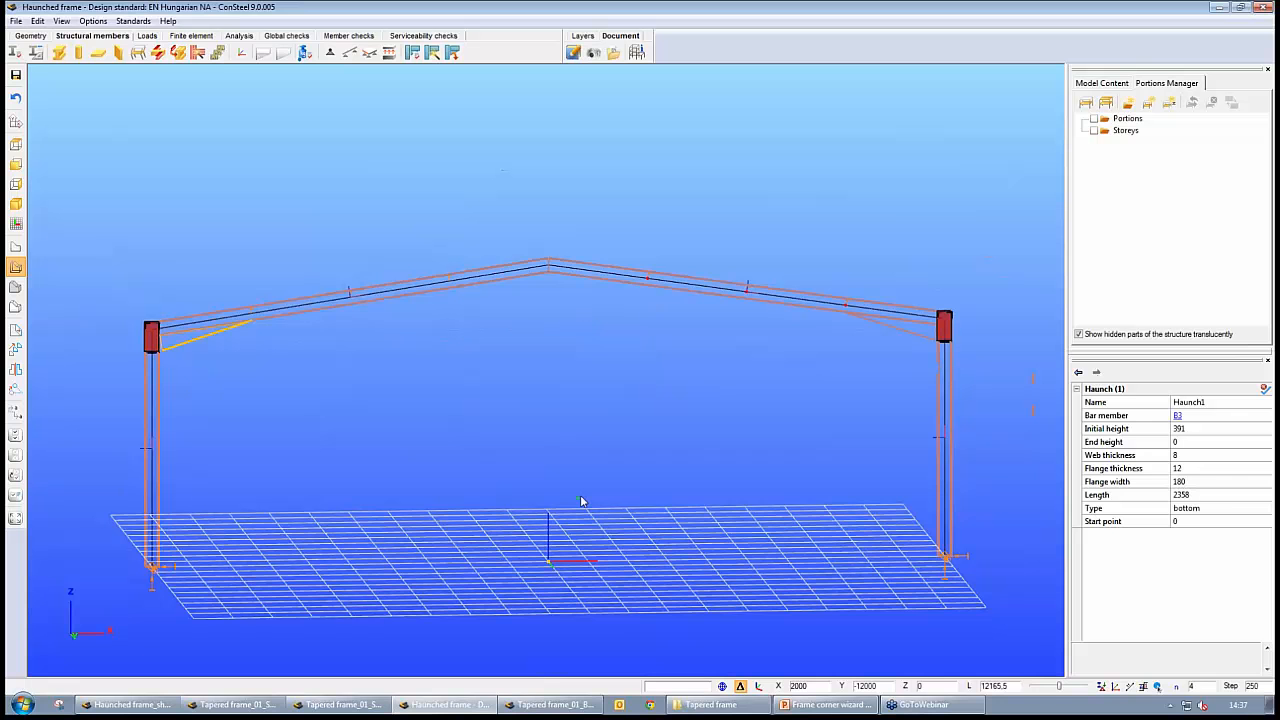
left_click(239, 35)
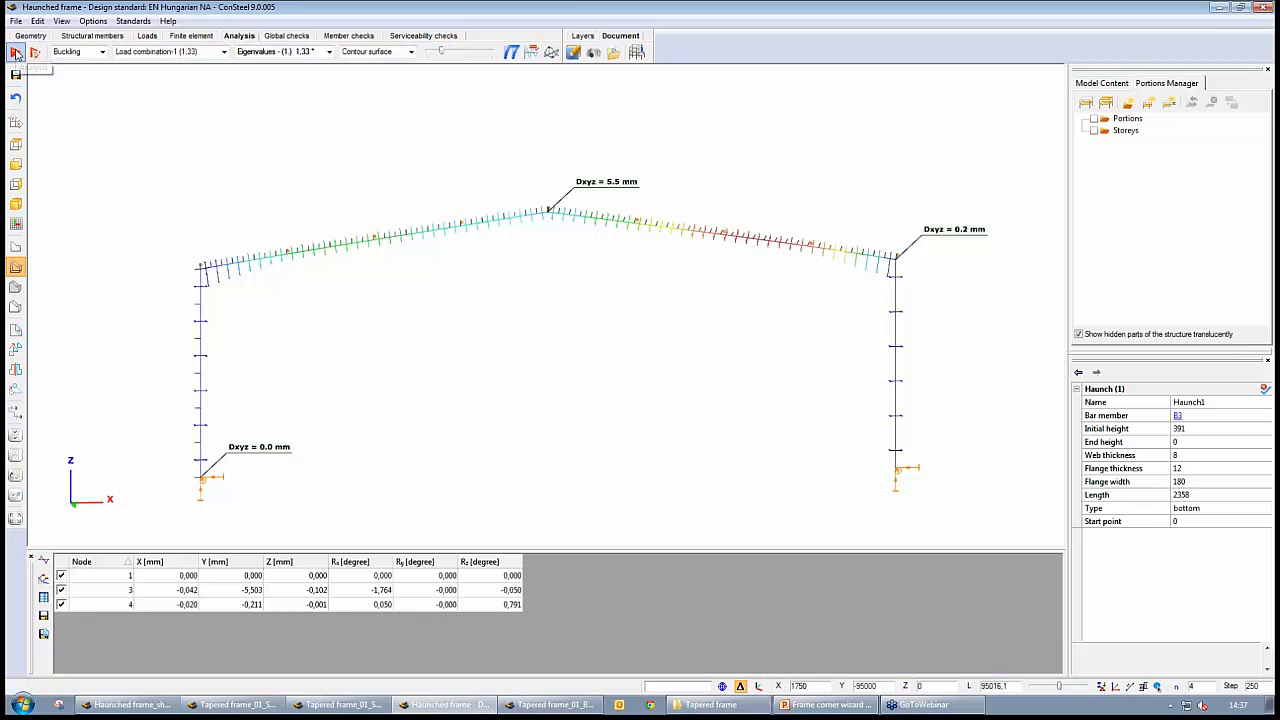
left_click(16, 54)
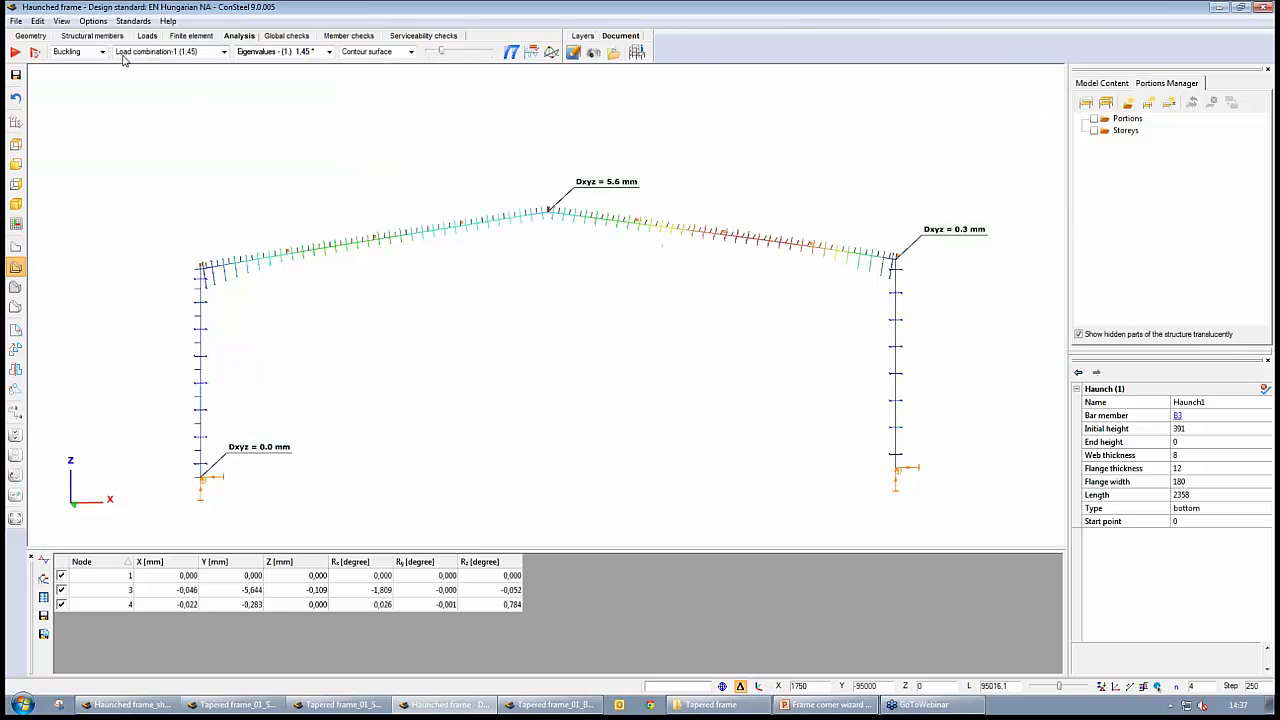
Display the Haunched frame's first-order deformation at an enlarged scale, followed by its My internal force diagram
left_click(102, 52)
left_click(79, 62)
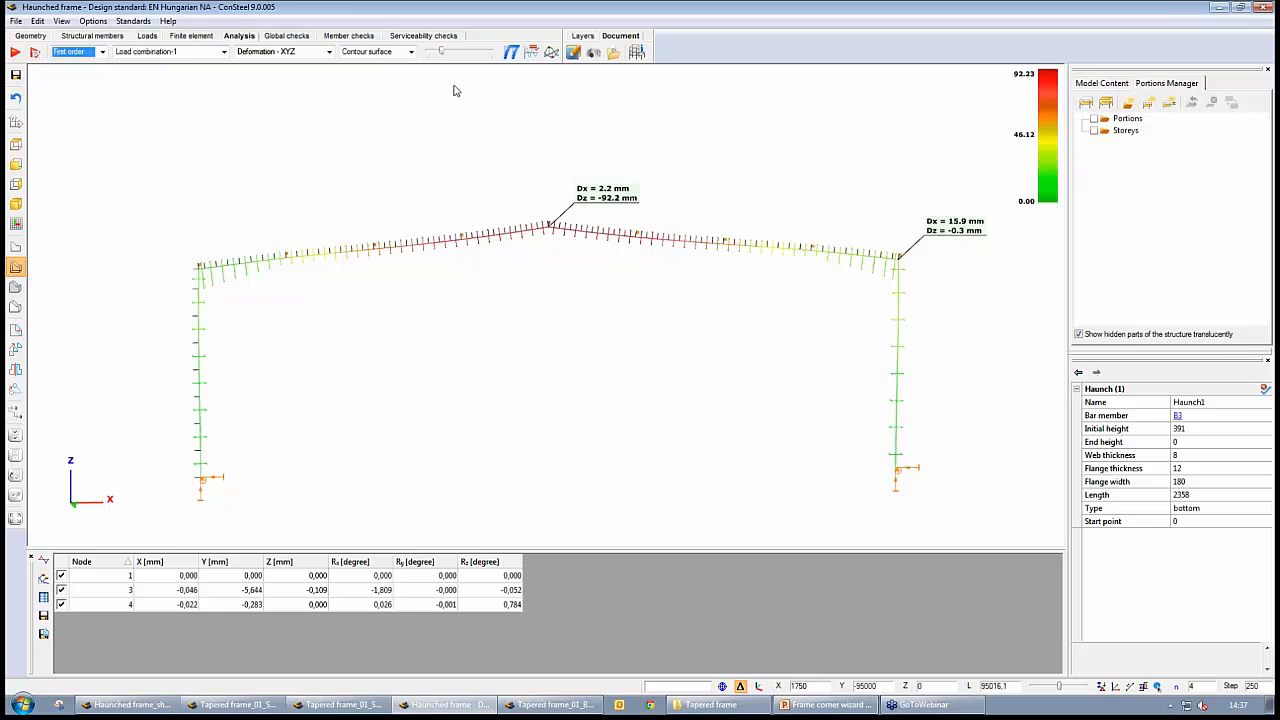
left_click_drag(443, 54, 470, 54)
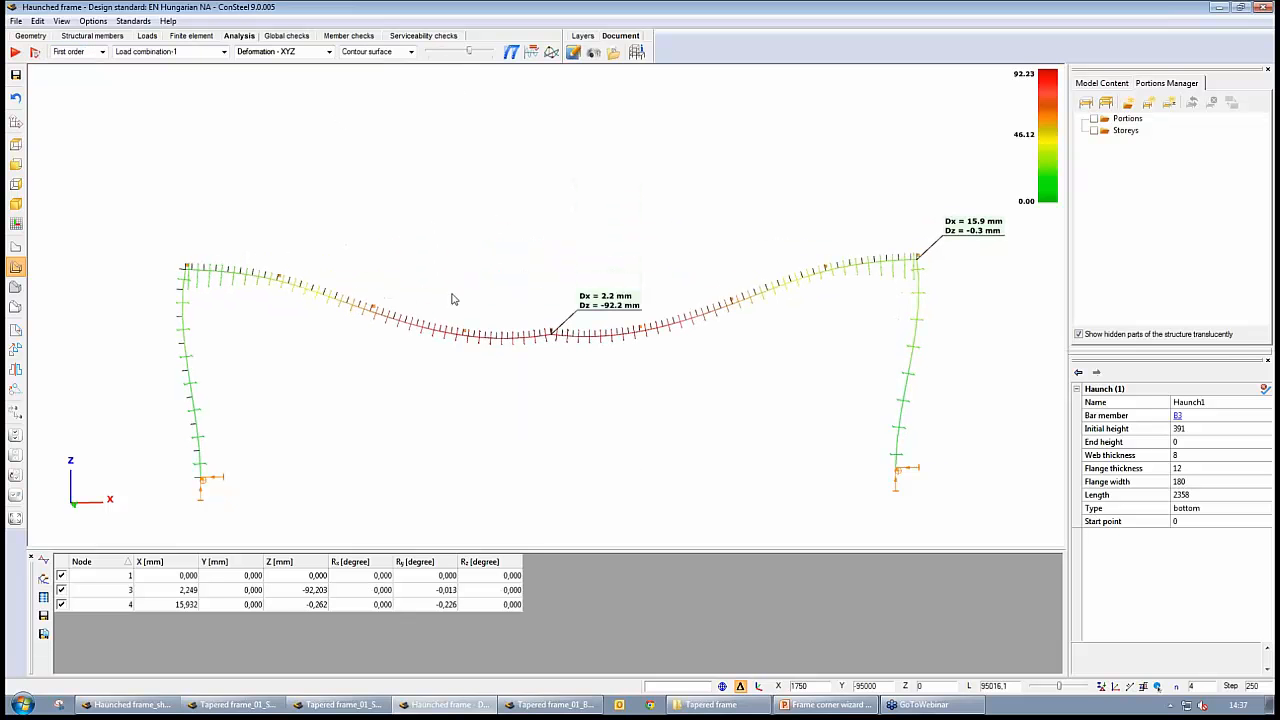
left_click(329, 52)
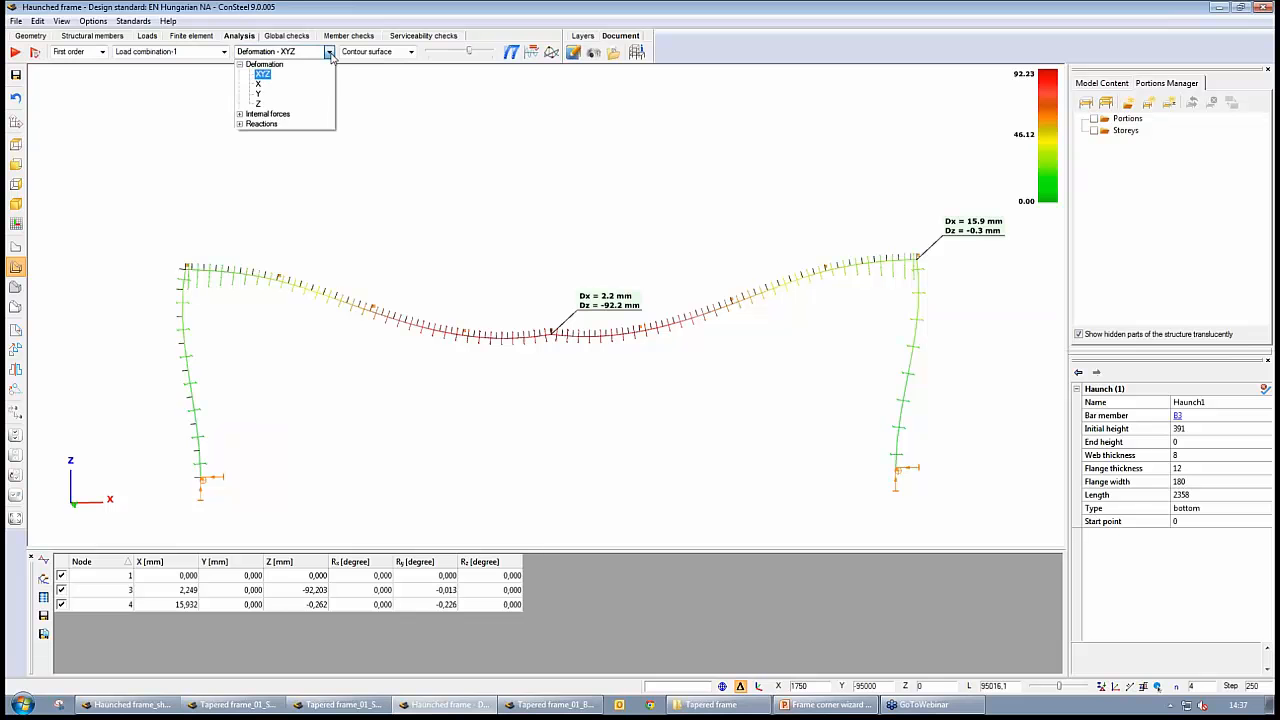
left_click(268, 114)
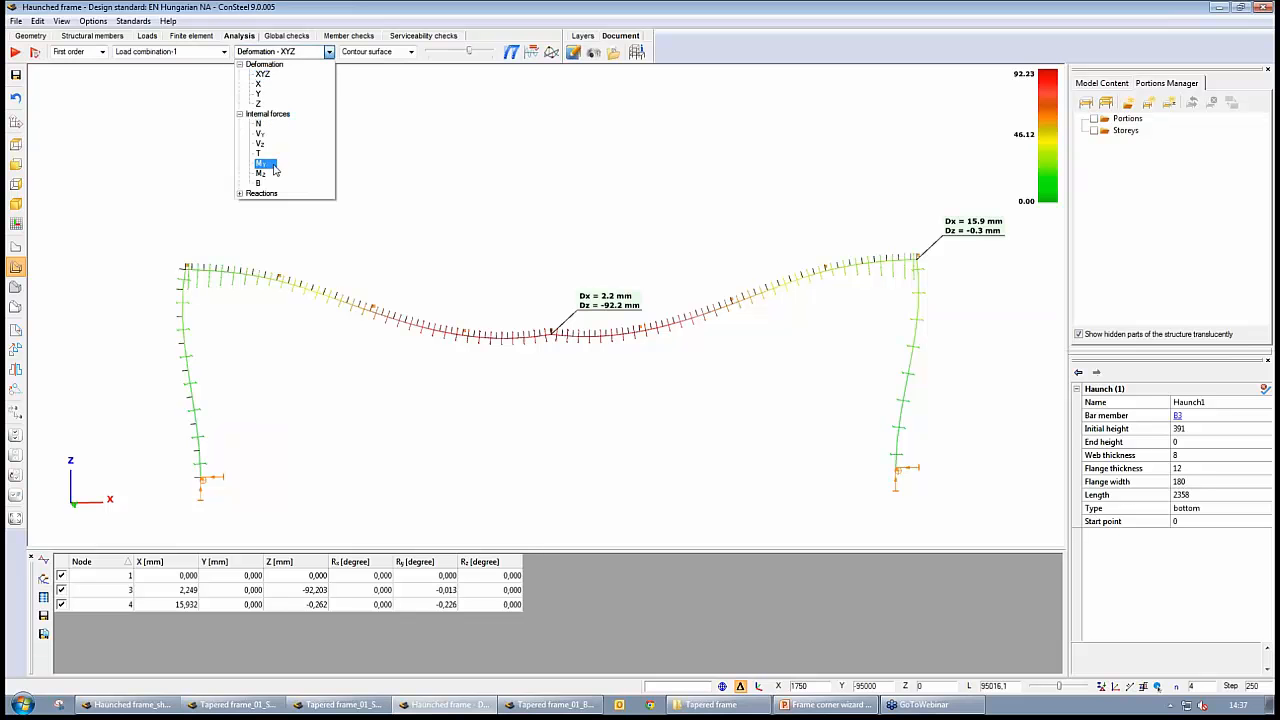
left_click(261, 164)
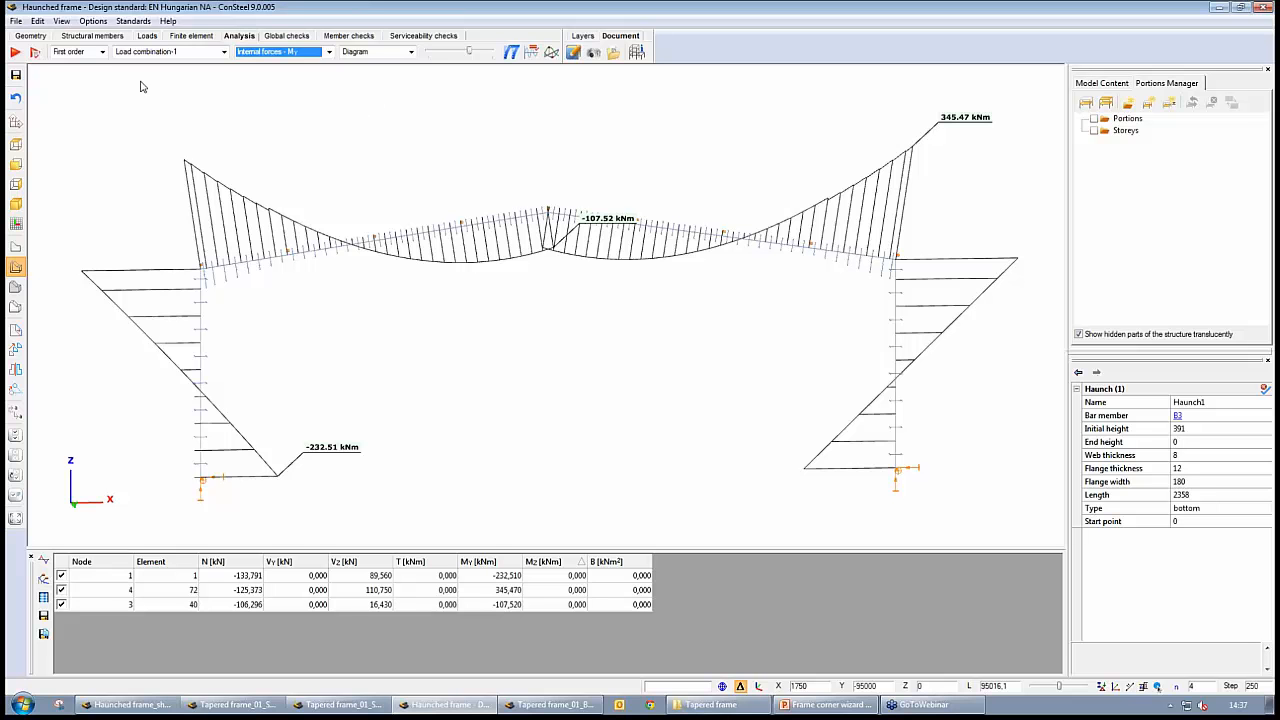
Show the Haunched frame's buckling shape in solid view at a reduced scale and compare it with Haunched frame_shell_stiff
left_click(102, 52)
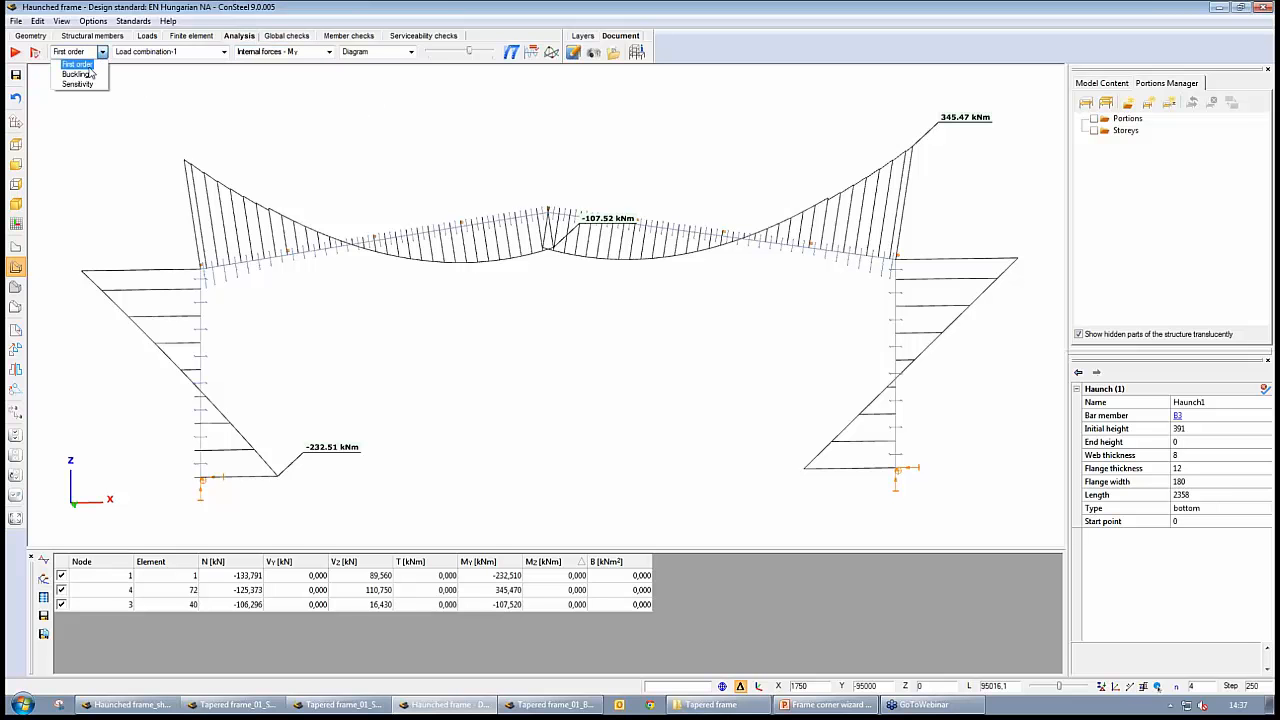
left_click(89, 76)
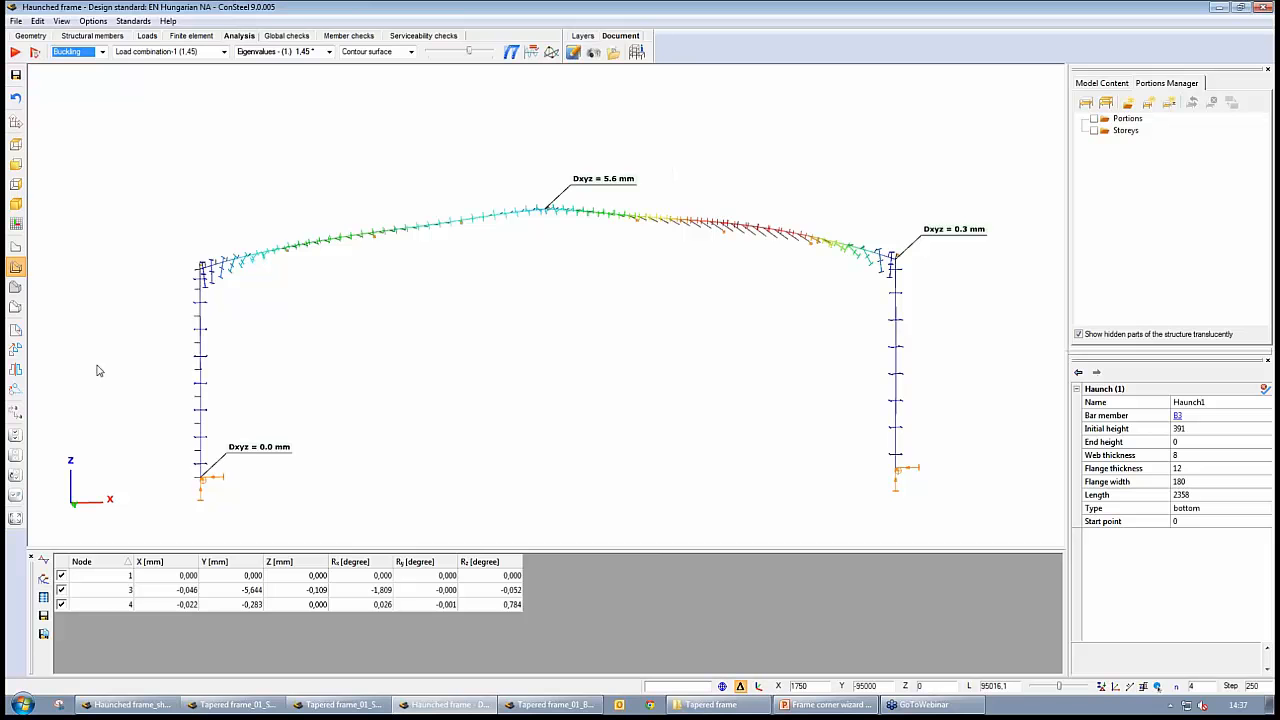
left_click(15, 306)
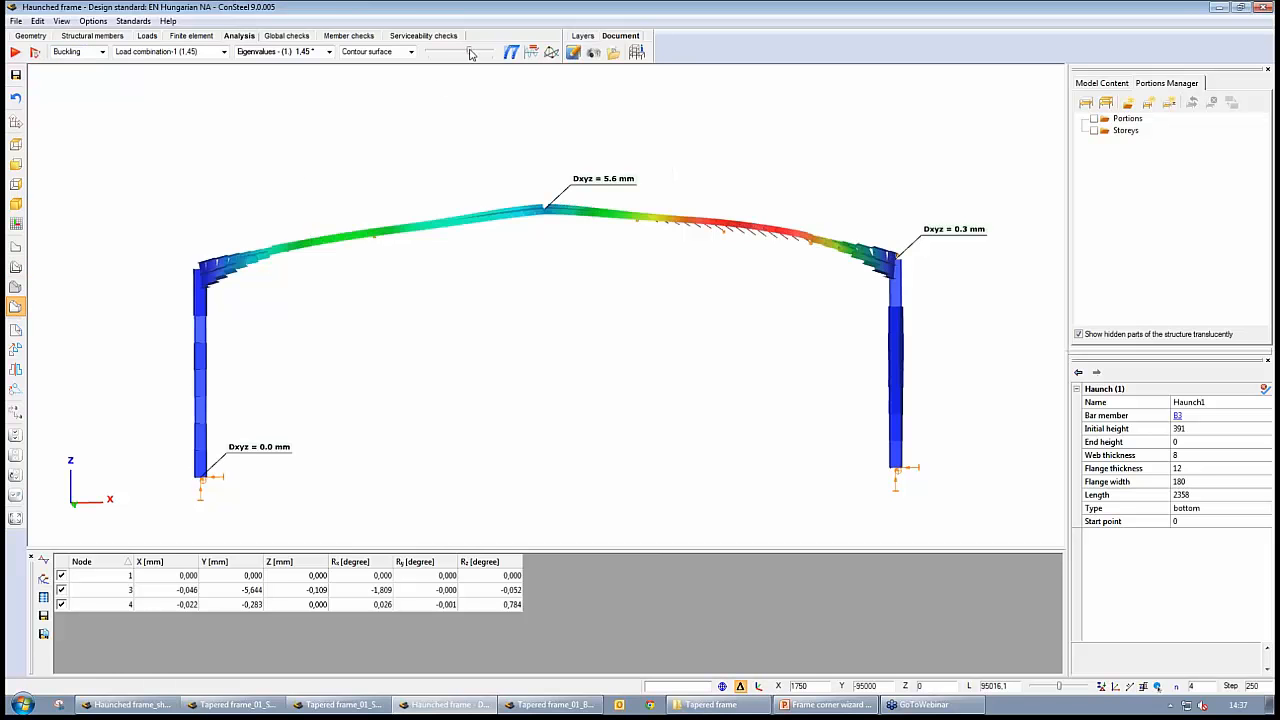
left_click_drag(470, 52, 449, 56)
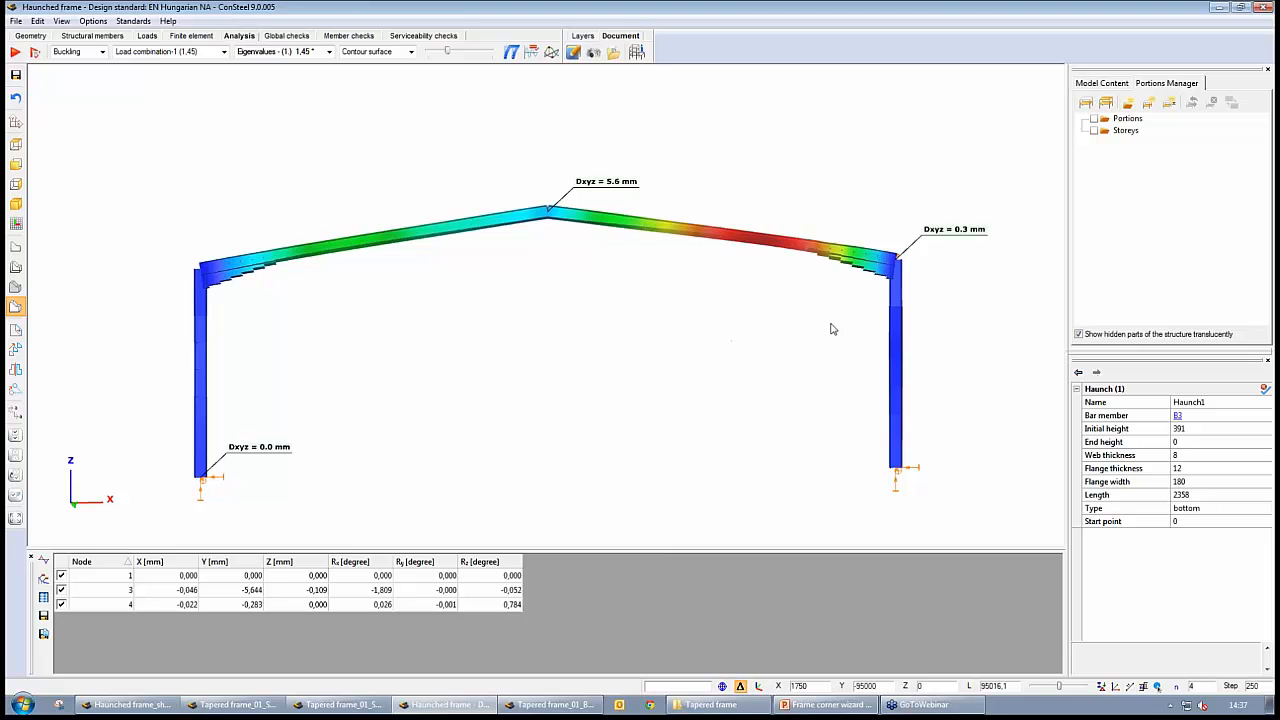
middle_click_drag(829, 329, 860, 270)
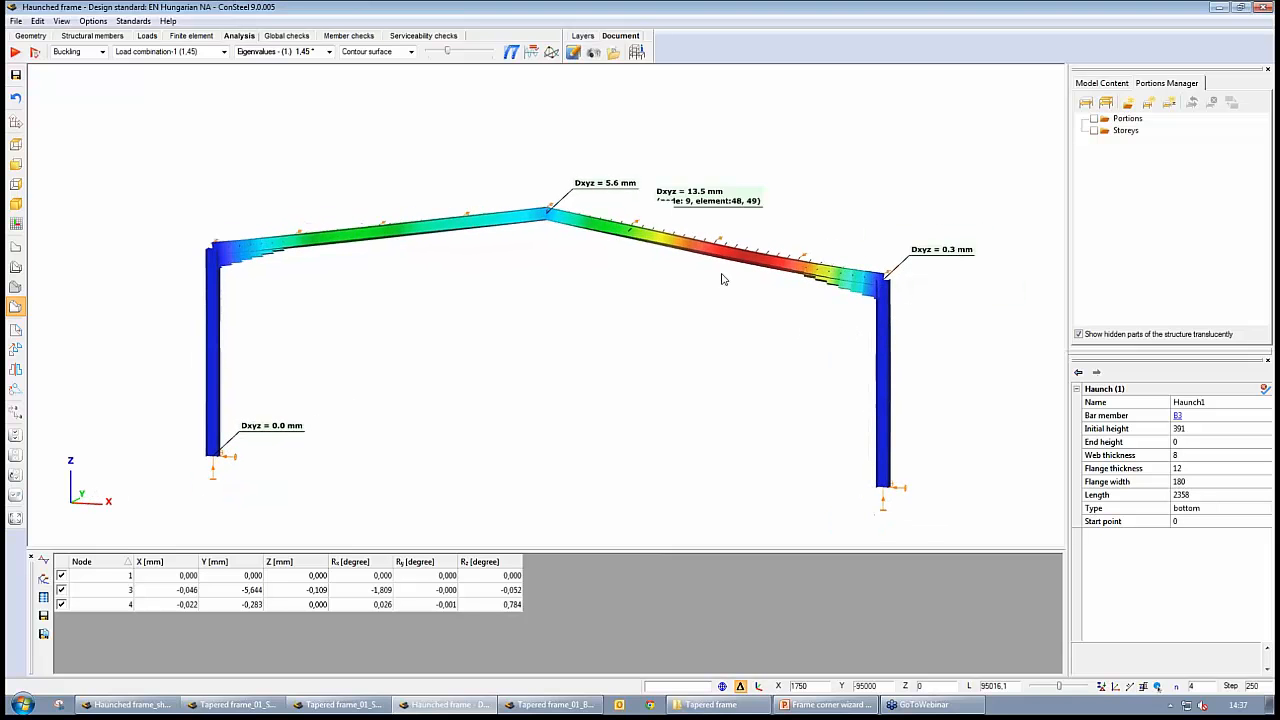
mouse_move(746, 252)
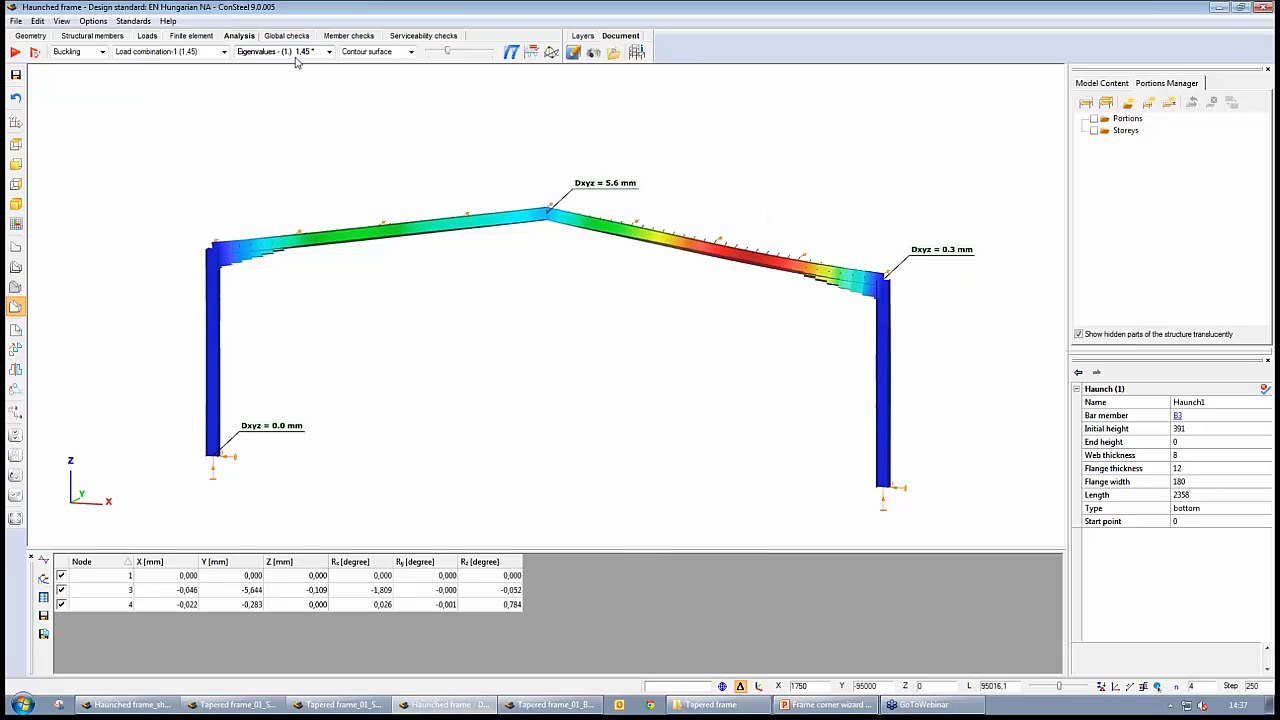
left_click(128, 704)
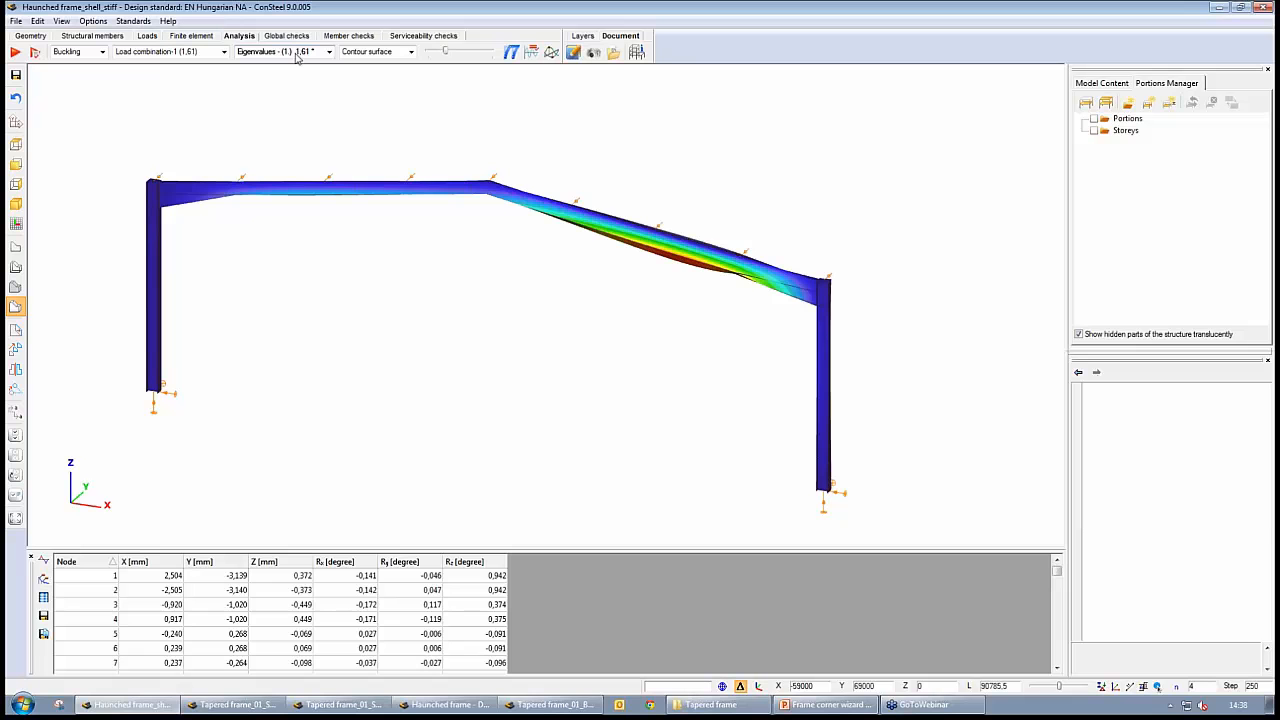
left_click(425, 707)
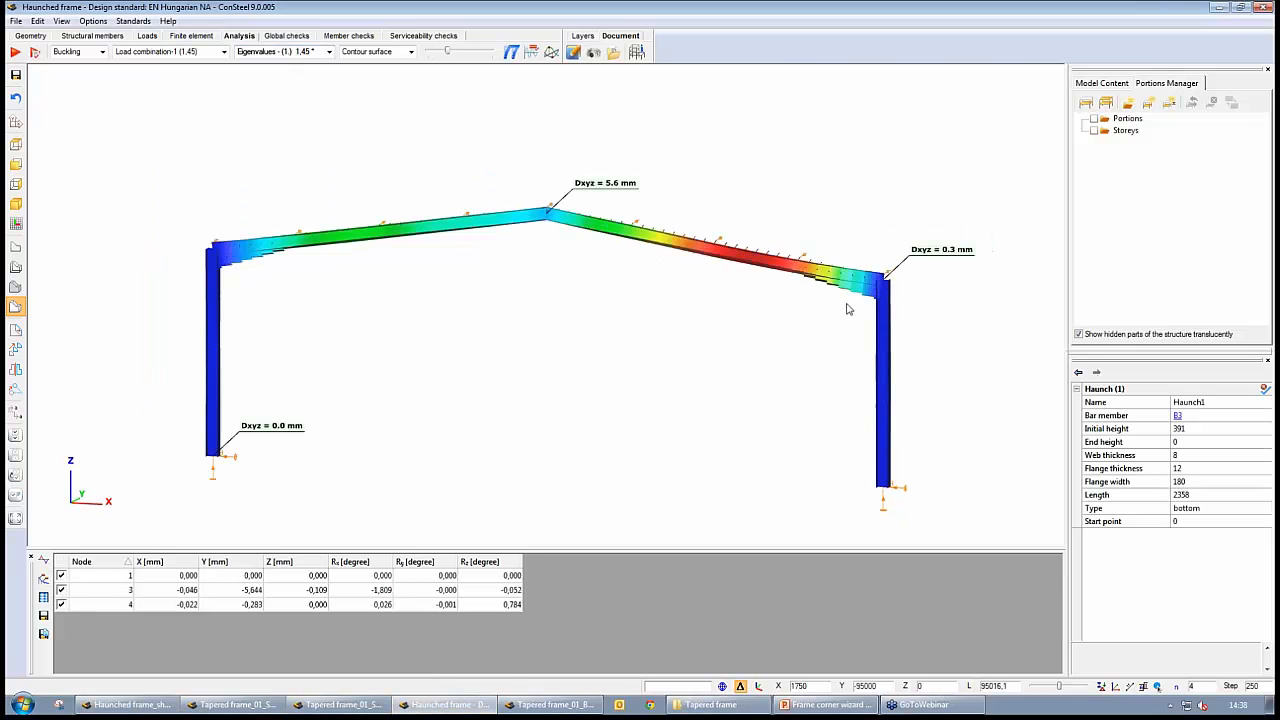
Switch to Tapered frame_01_Beam, show its buckling shape in solid view and rerun the analysis
left_click(550, 705)
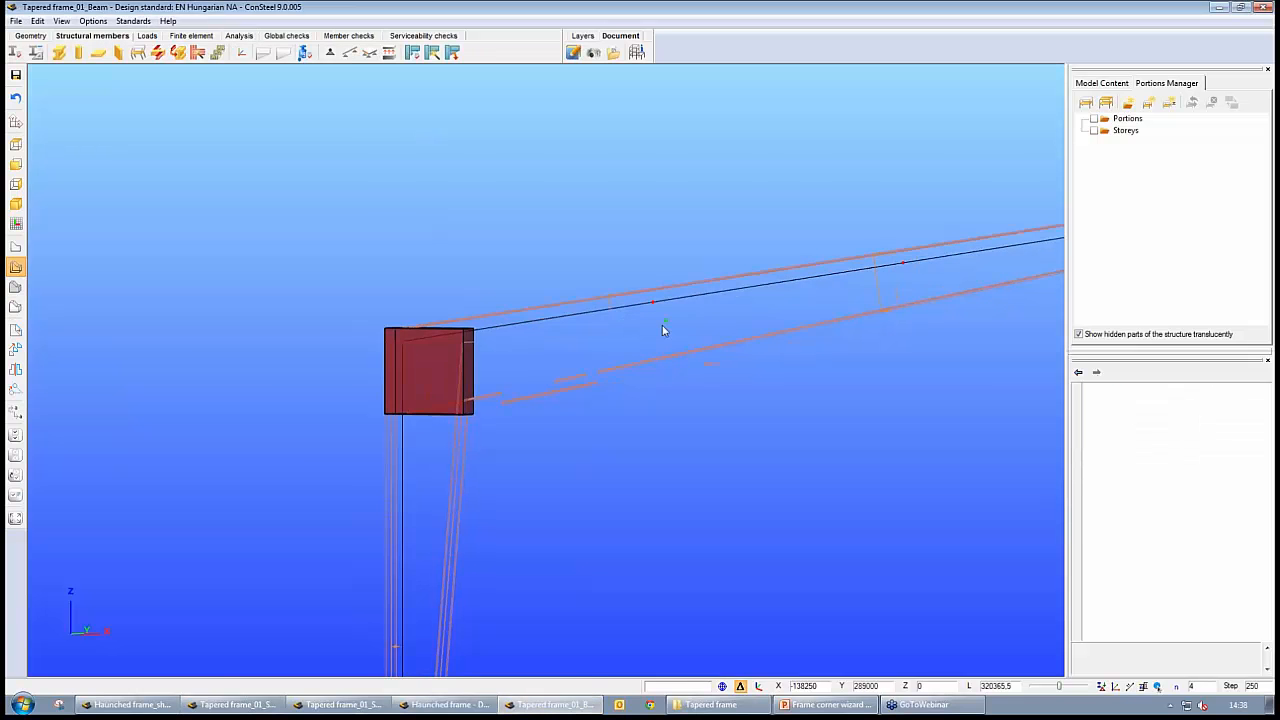
scroll(662, 325, "down", 6)
middle_click_drag(701, 318, 560, 314)
middle_click_drag(560, 314, 735, 366, "alt")
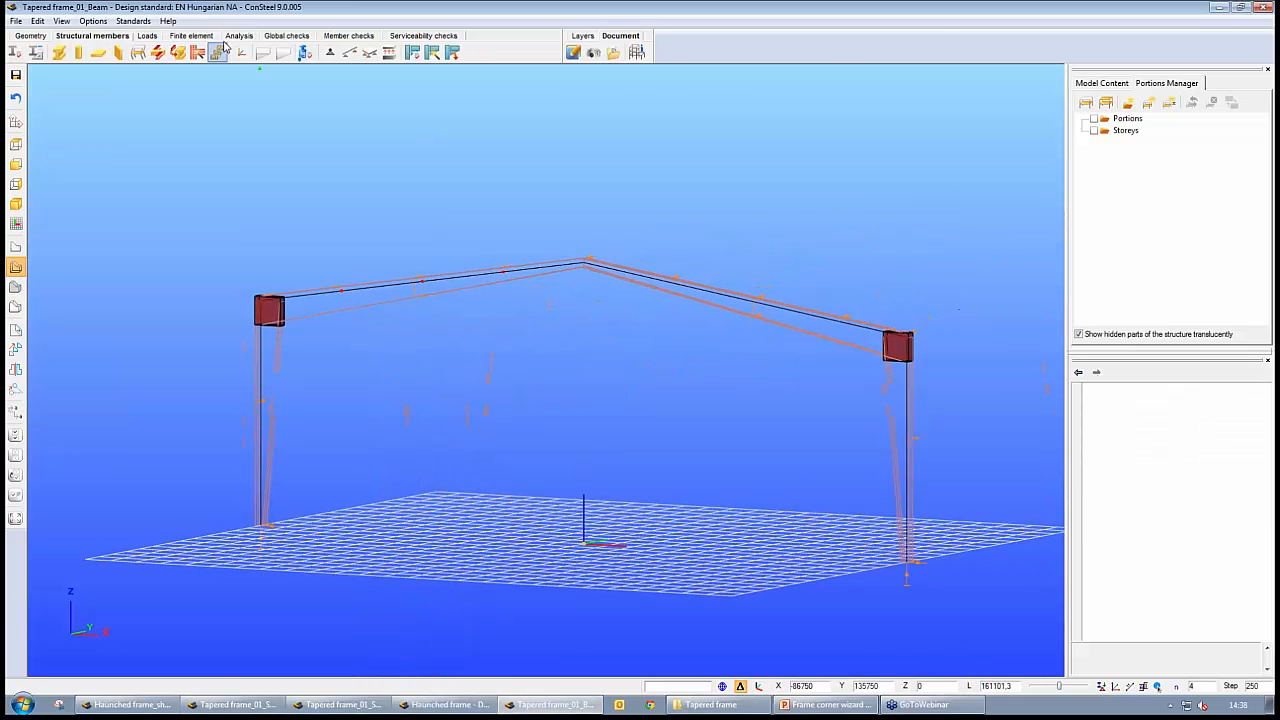
left_click(239, 36)
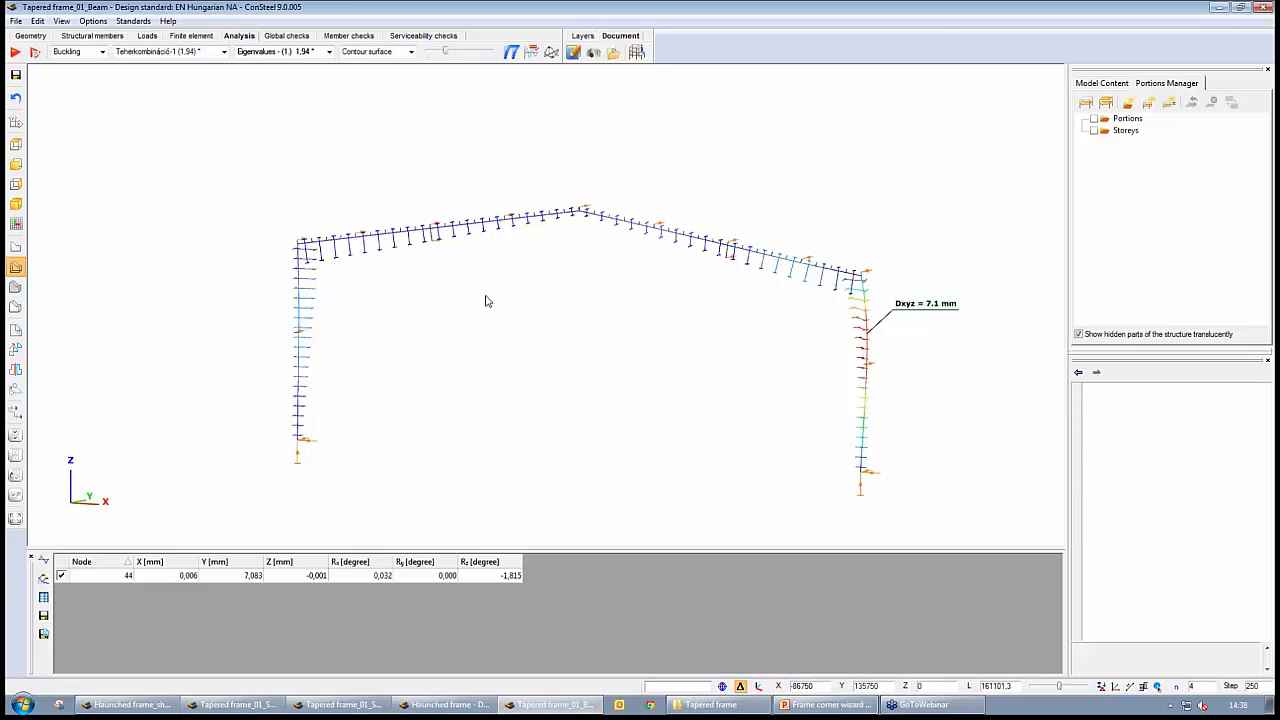
left_click(15, 306)
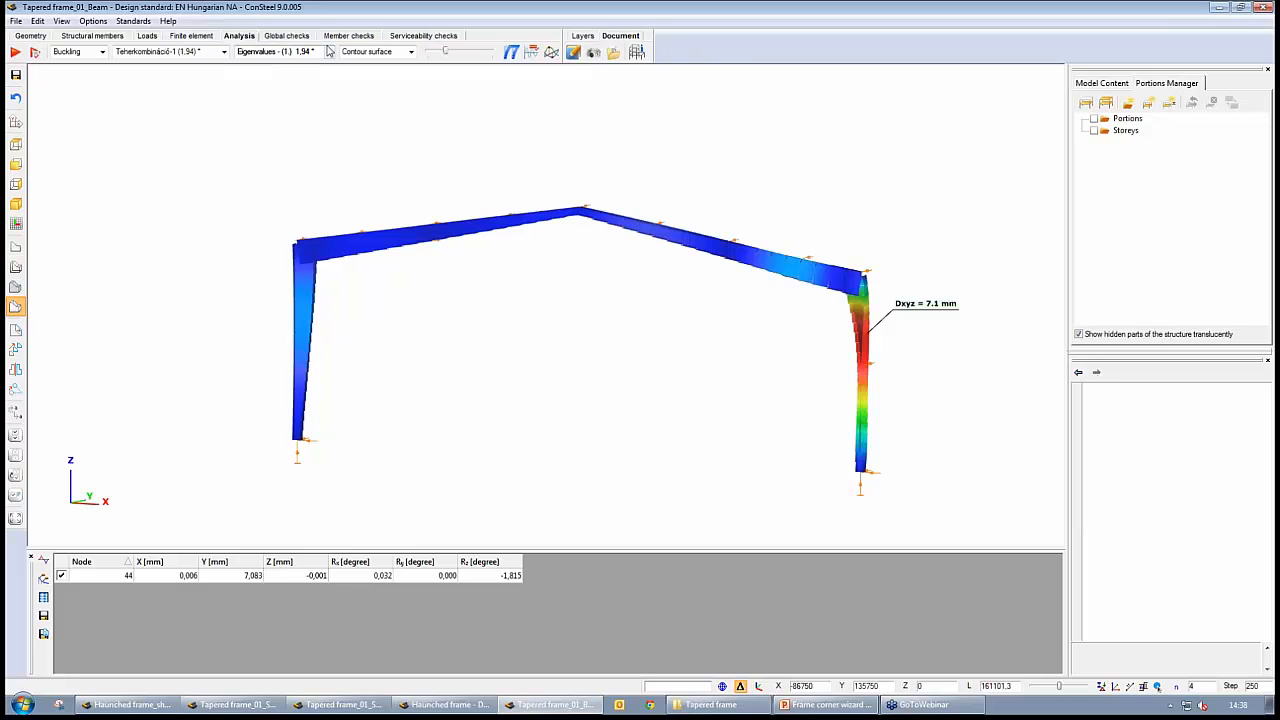
left_click(15, 52)
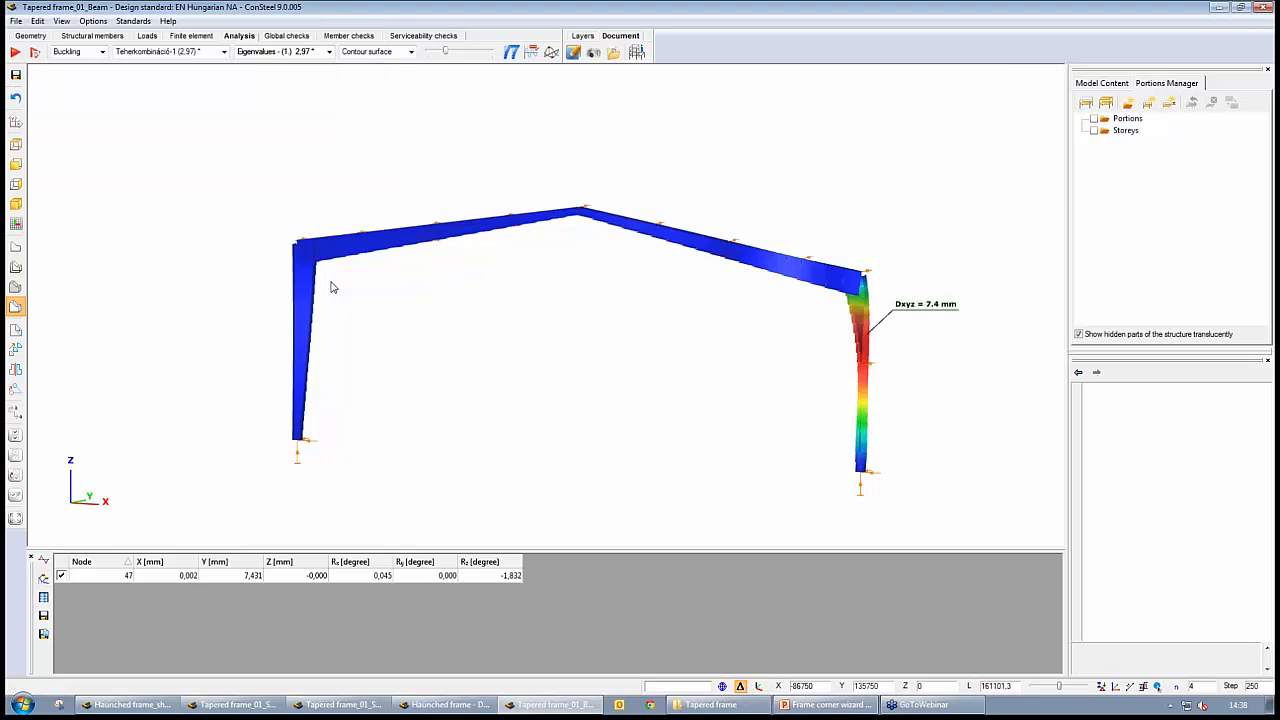
middle_click_drag(573, 281, 547, 285)
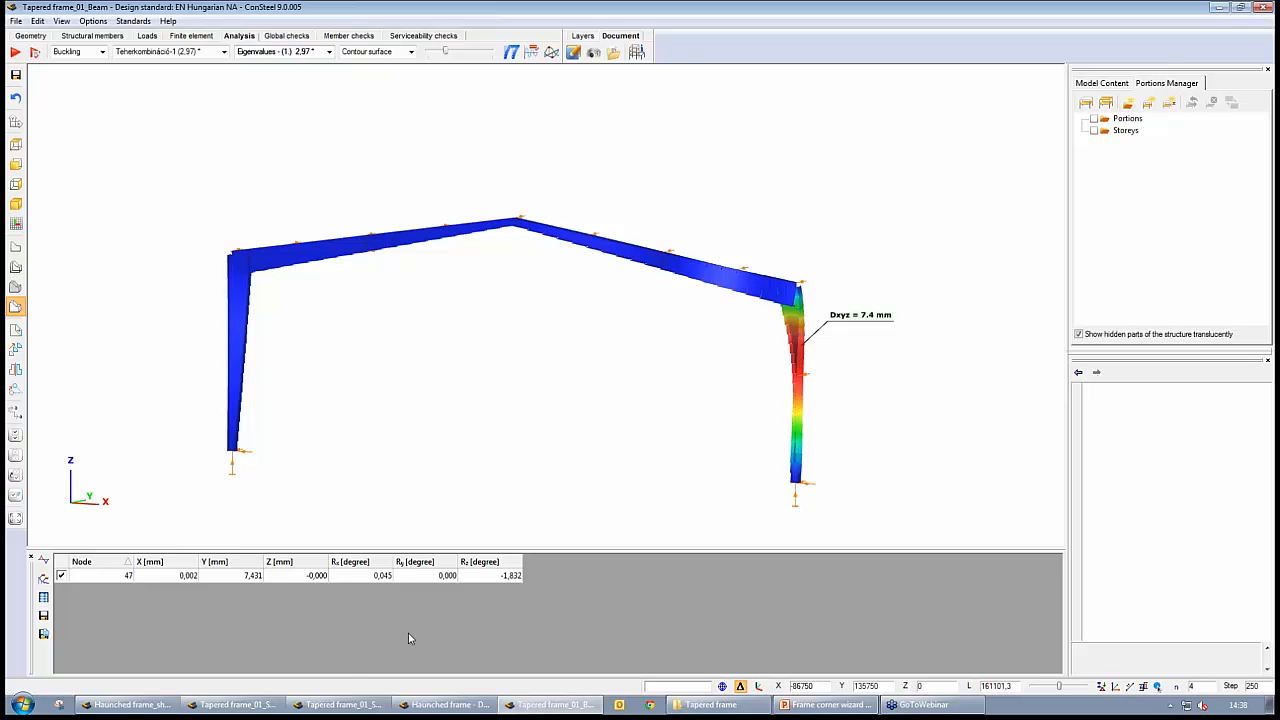
Compare the buckling results of Tapered frame_01_Shell and Tapered frame_01_ShearStiff_Shell with those of Tapered frame_01_Beam
left_click(237, 704)
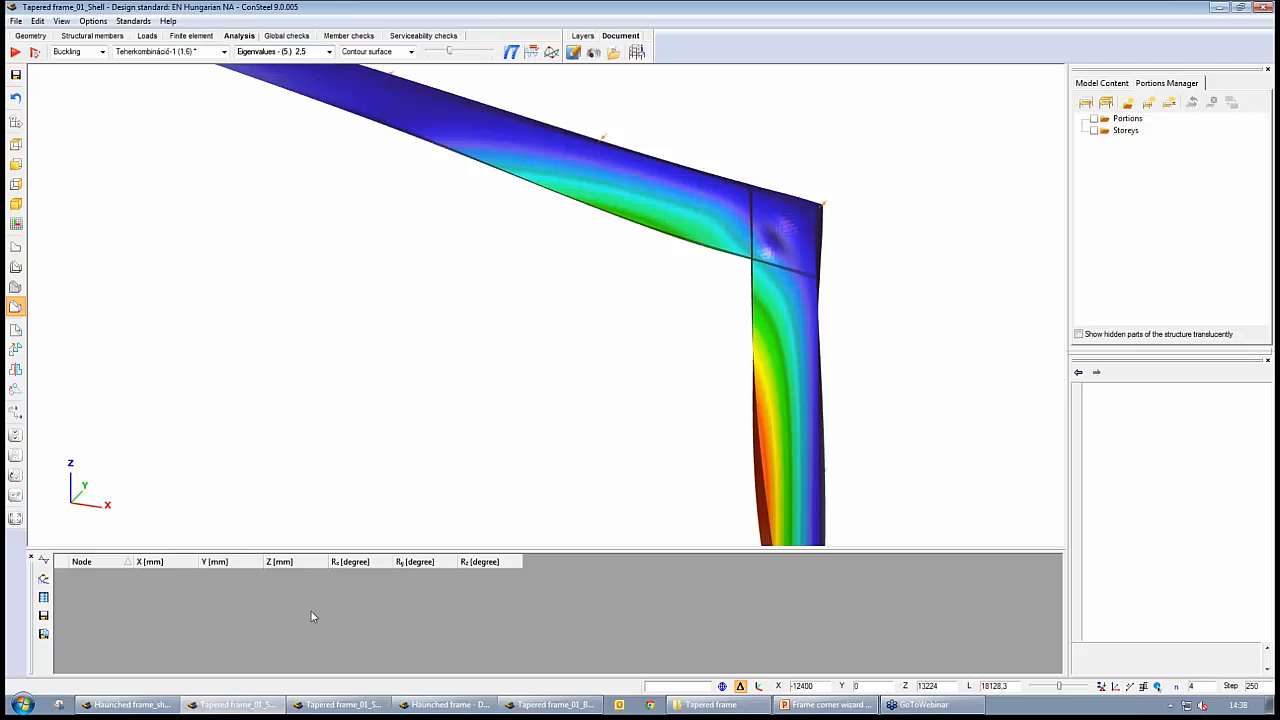
left_click(318, 708)
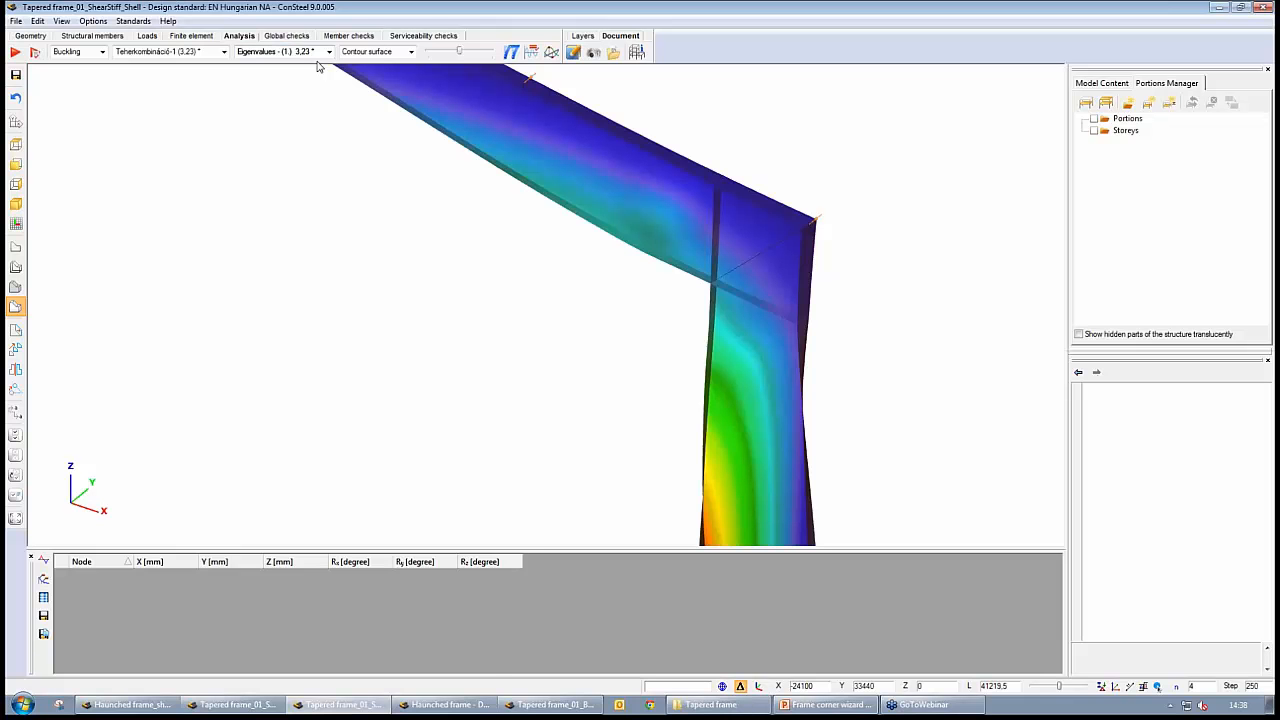
left_click(465, 706)
left_click(549, 706)
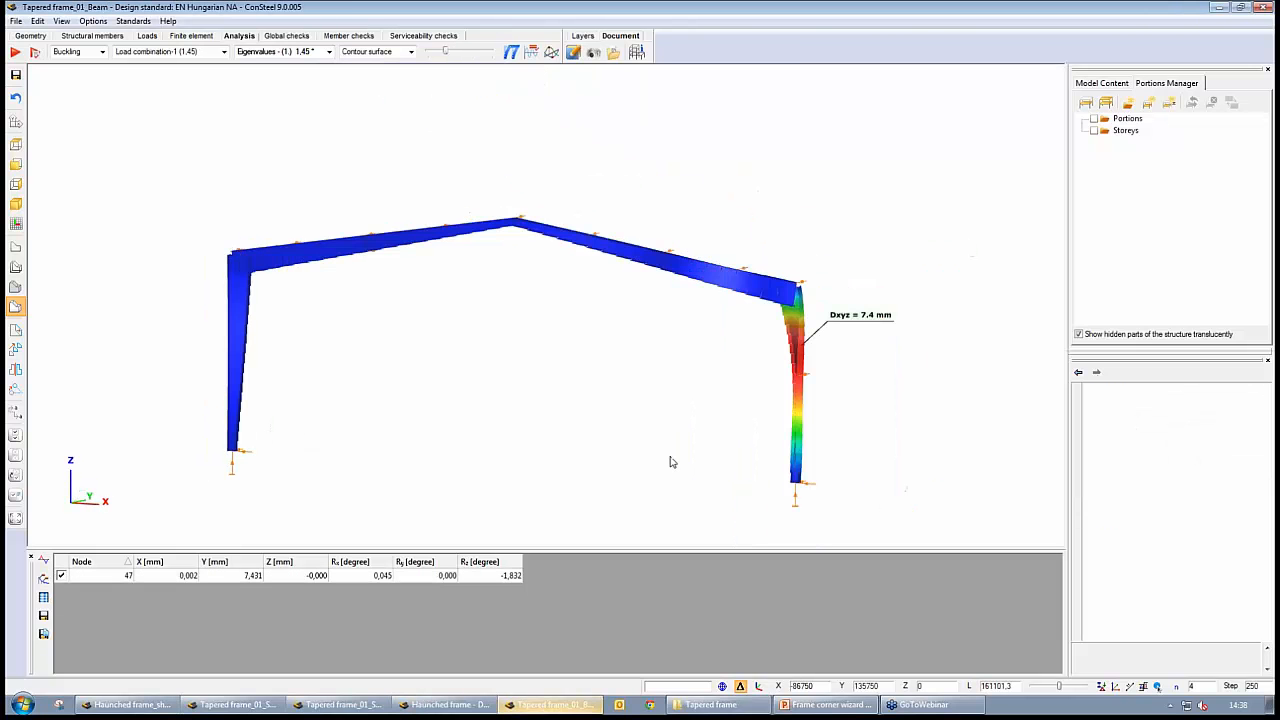
Display the Haunched frame's buckling shape as section outlines and compare its left corner up close with the structural model's corner zone
key("alt+Tab")
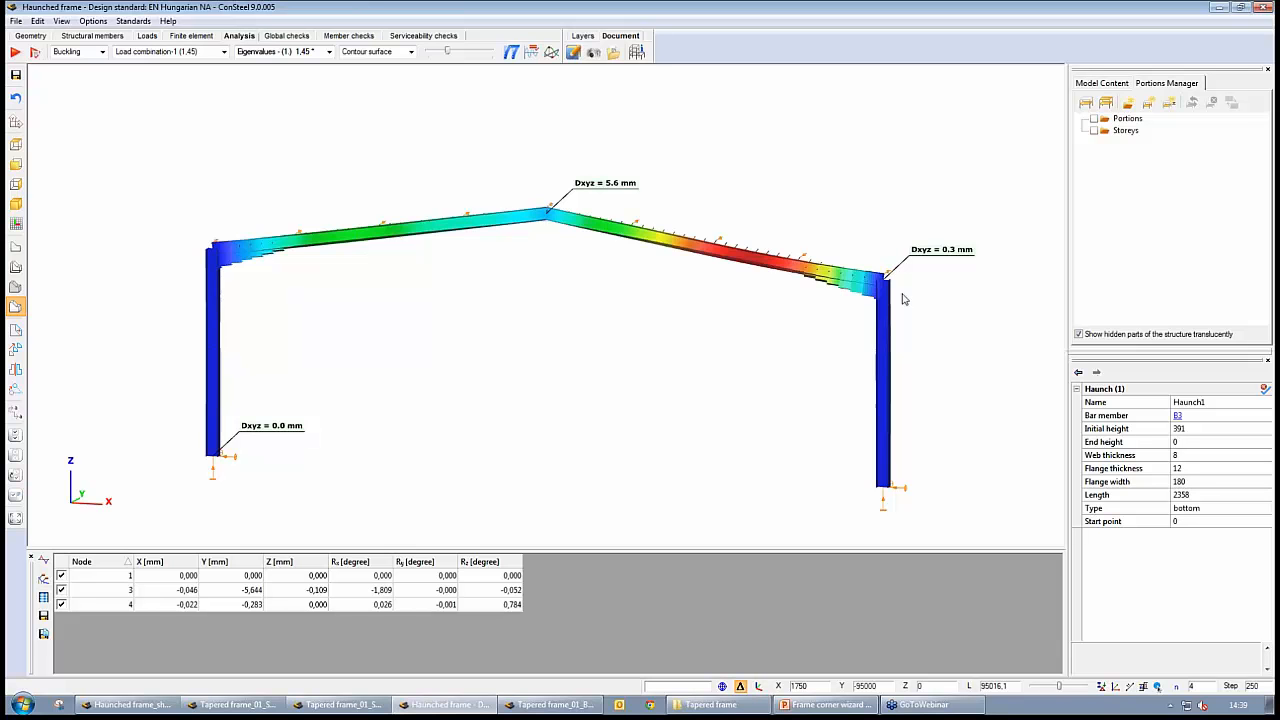
left_click(15, 268)
scroll(286, 294, "up", 4)
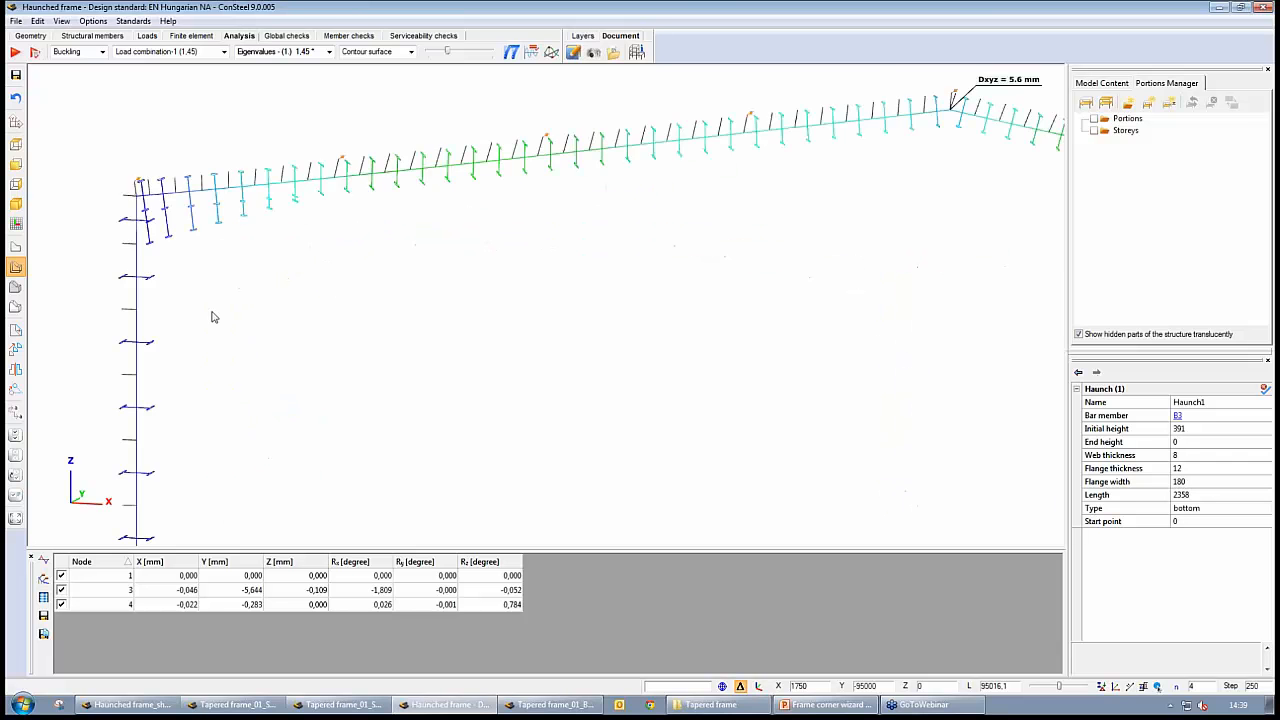
scroll(212, 313, "up", 1)
middle_click_drag(212, 313, 312, 347)
scroll(417, 354, "up", 1)
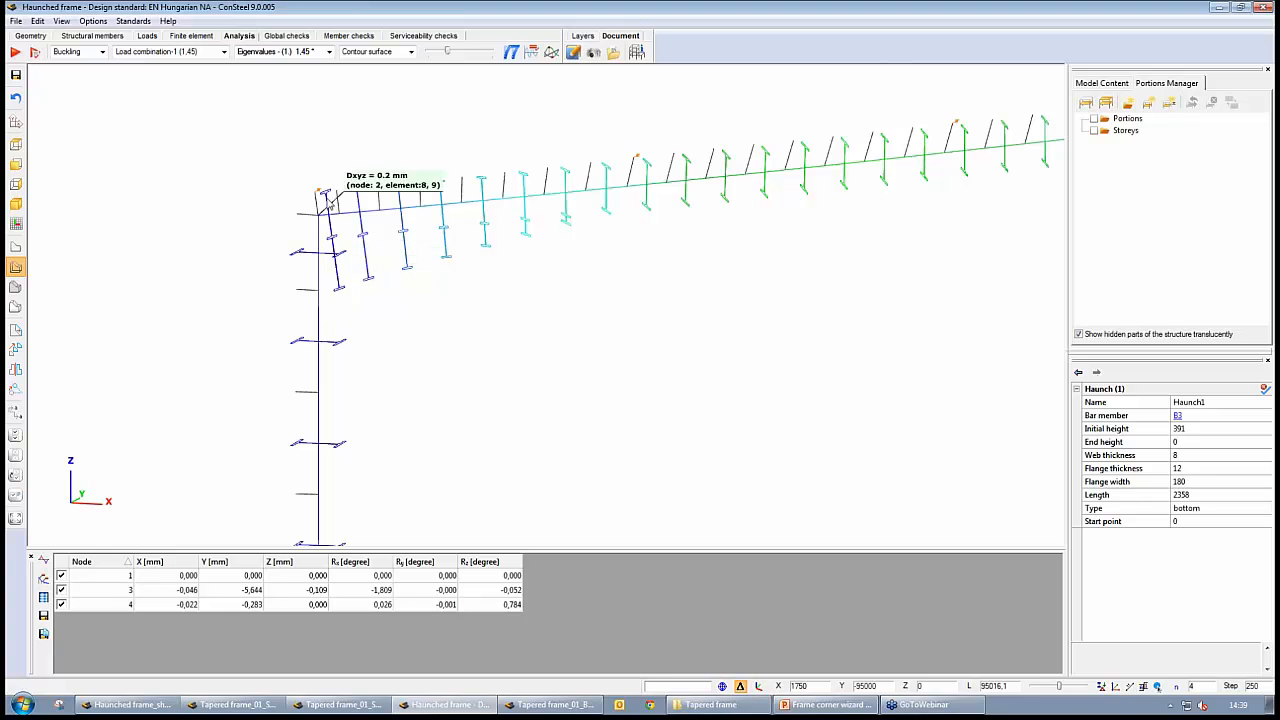
left_click(92, 36)
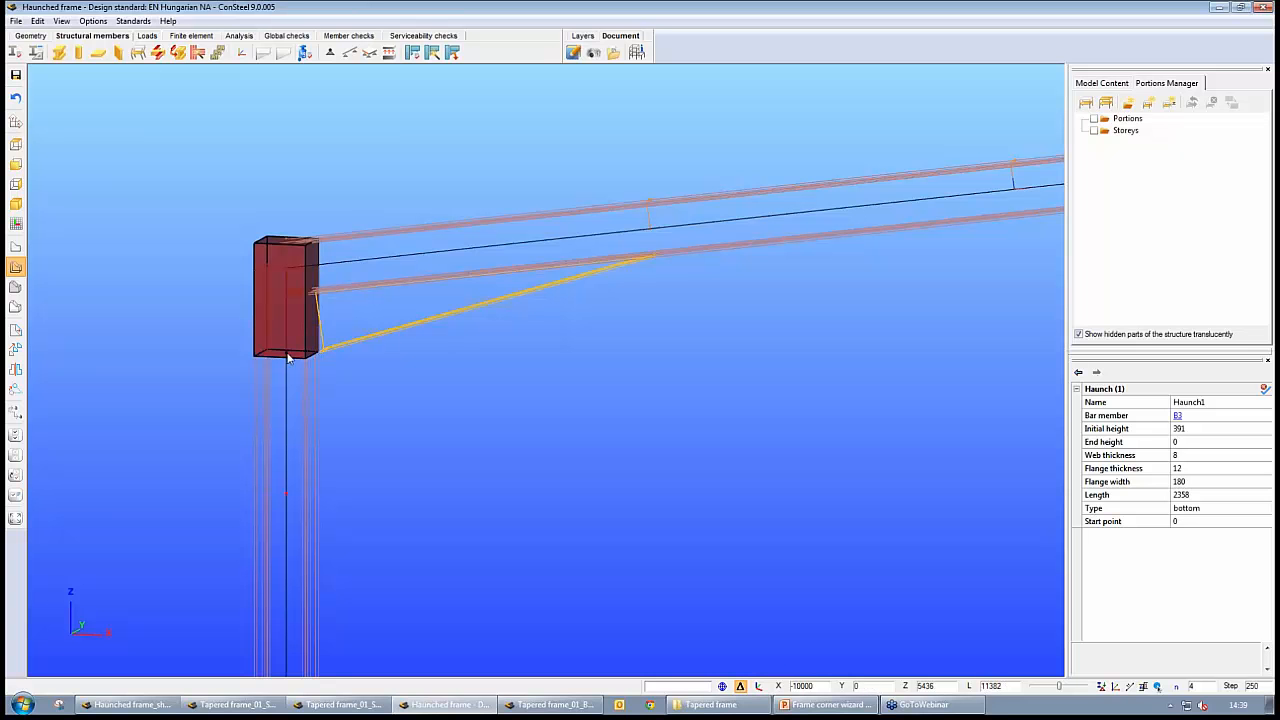
left_click(237, 36)
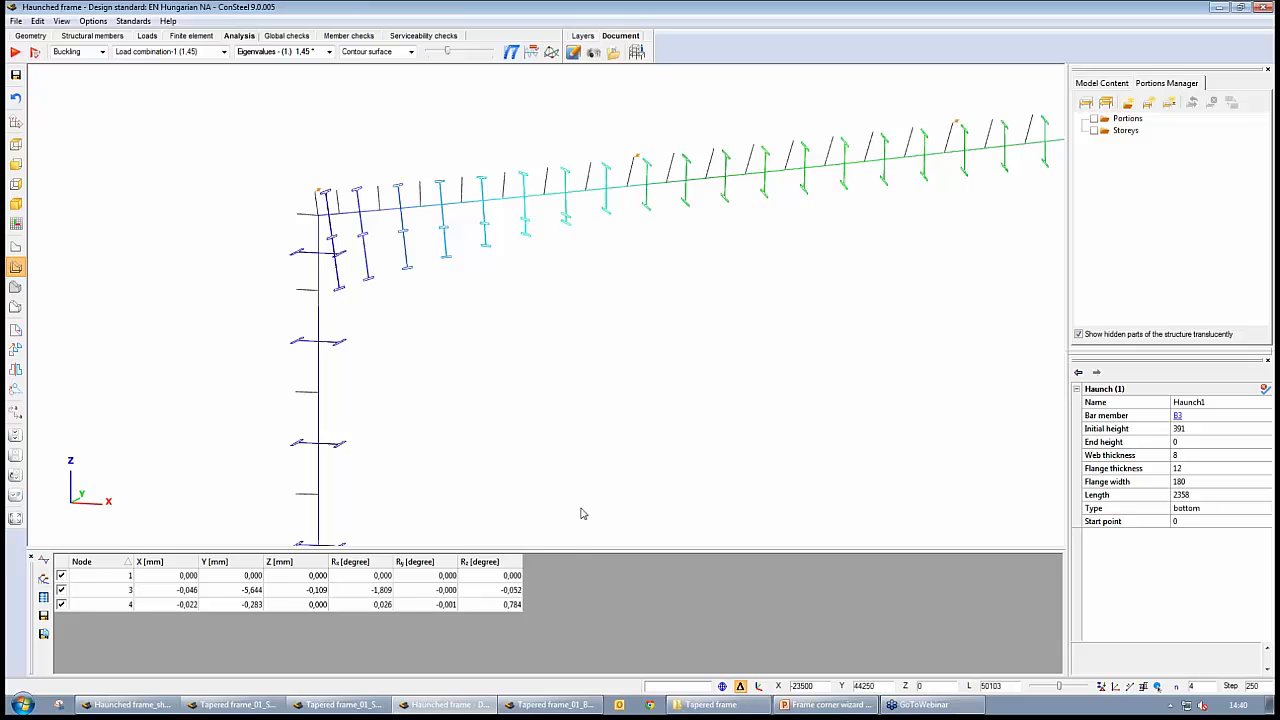
Examine the Haunched frame's buckled sections from the left corner across to the right corner, and switch to Tapered frame_01_Beam
middle_click_drag(802, 419, 726, 441)
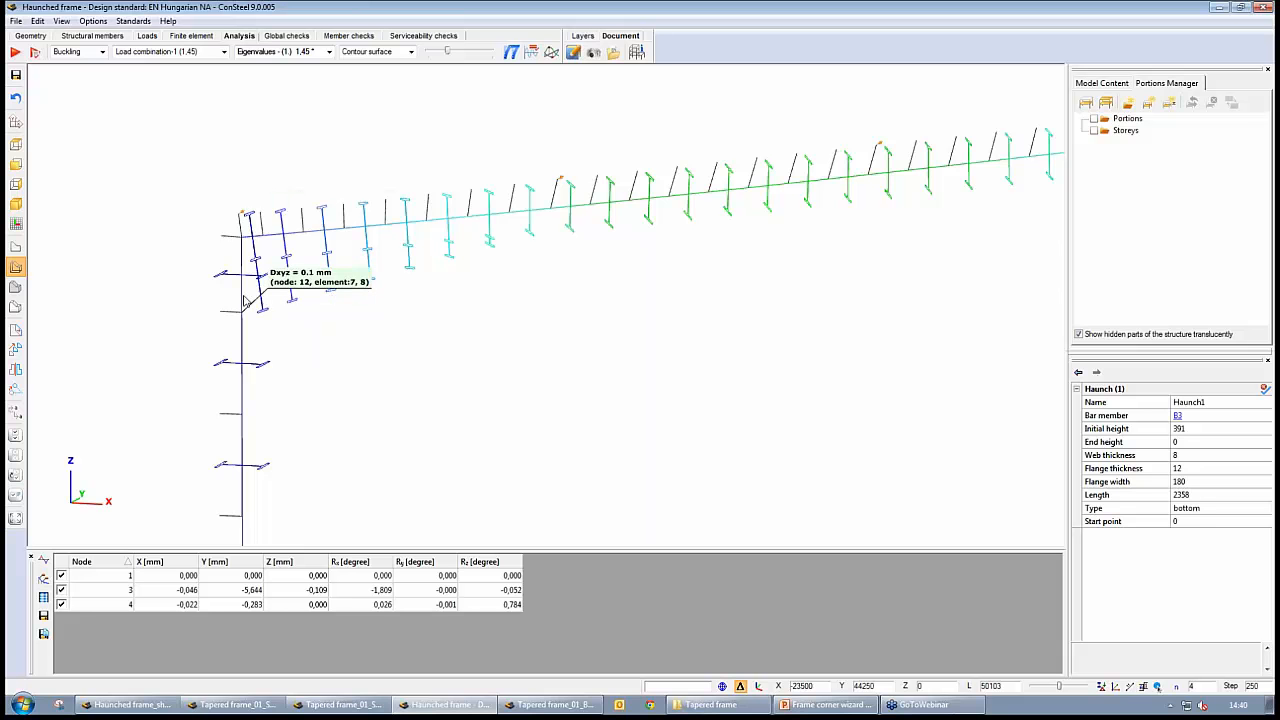
scroll(624, 379, "down", 3)
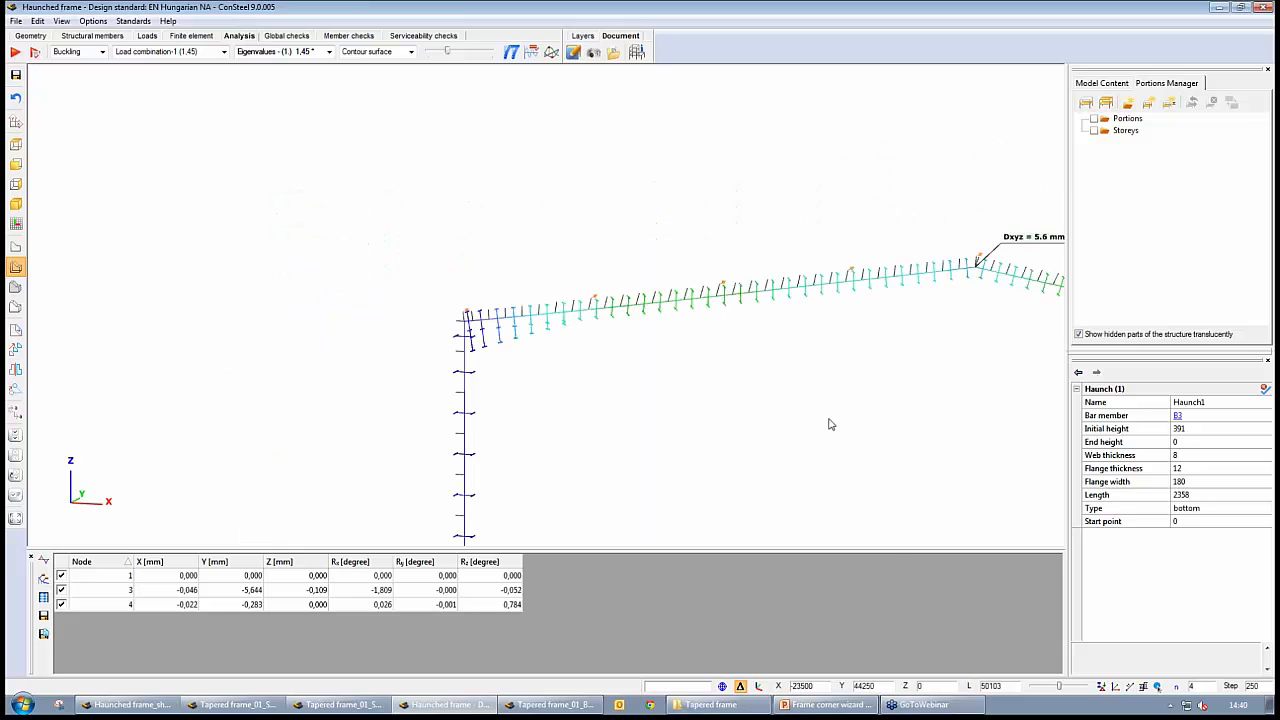
middle_click_drag(831, 421, 241, 329)
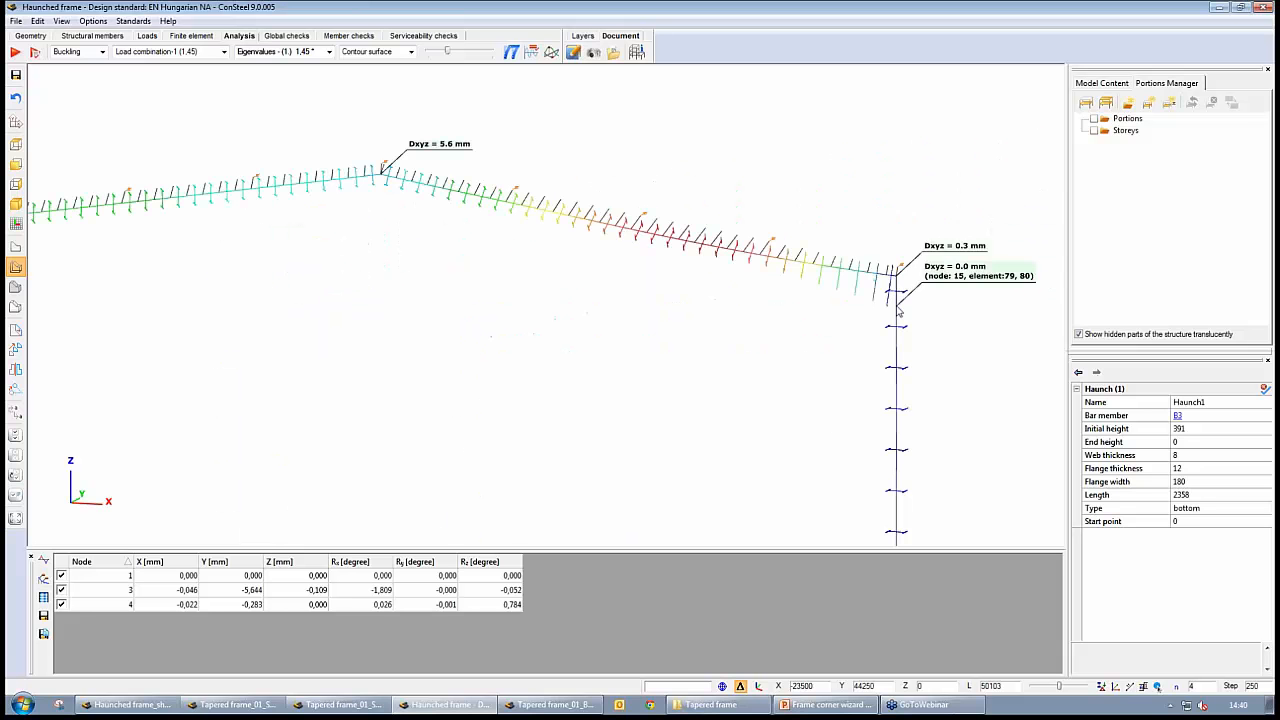
left_click(549, 704)
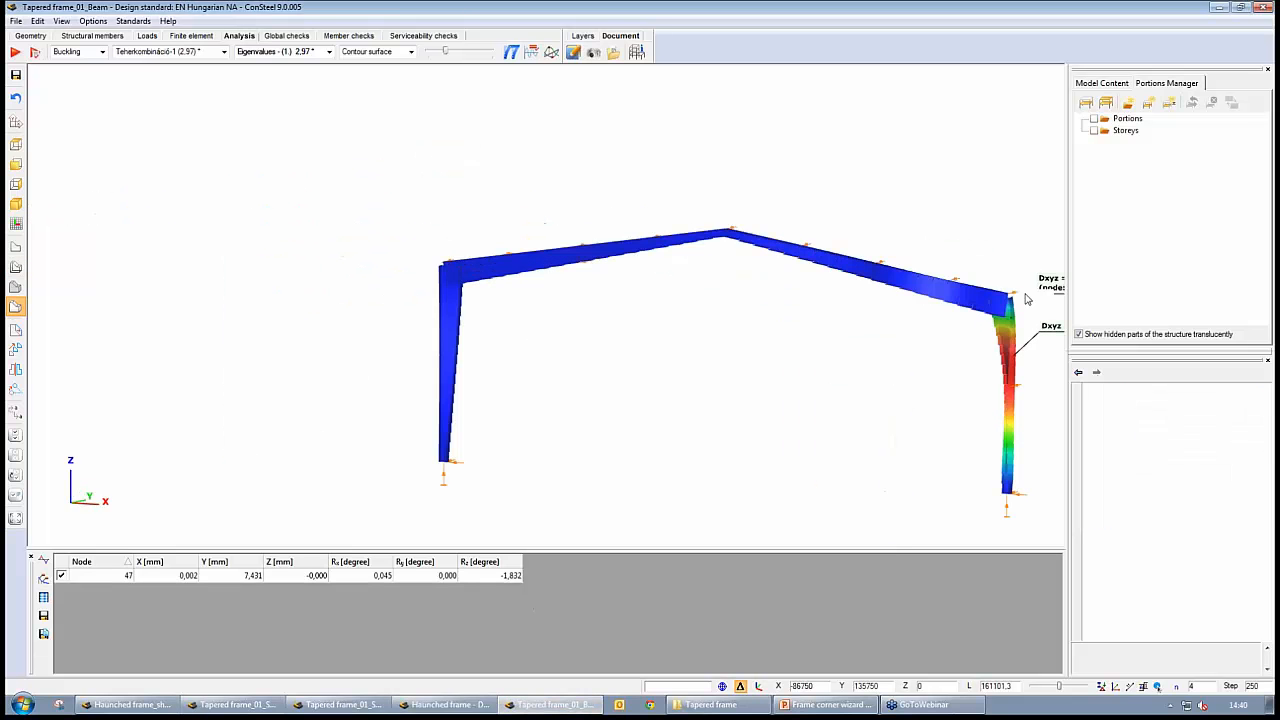
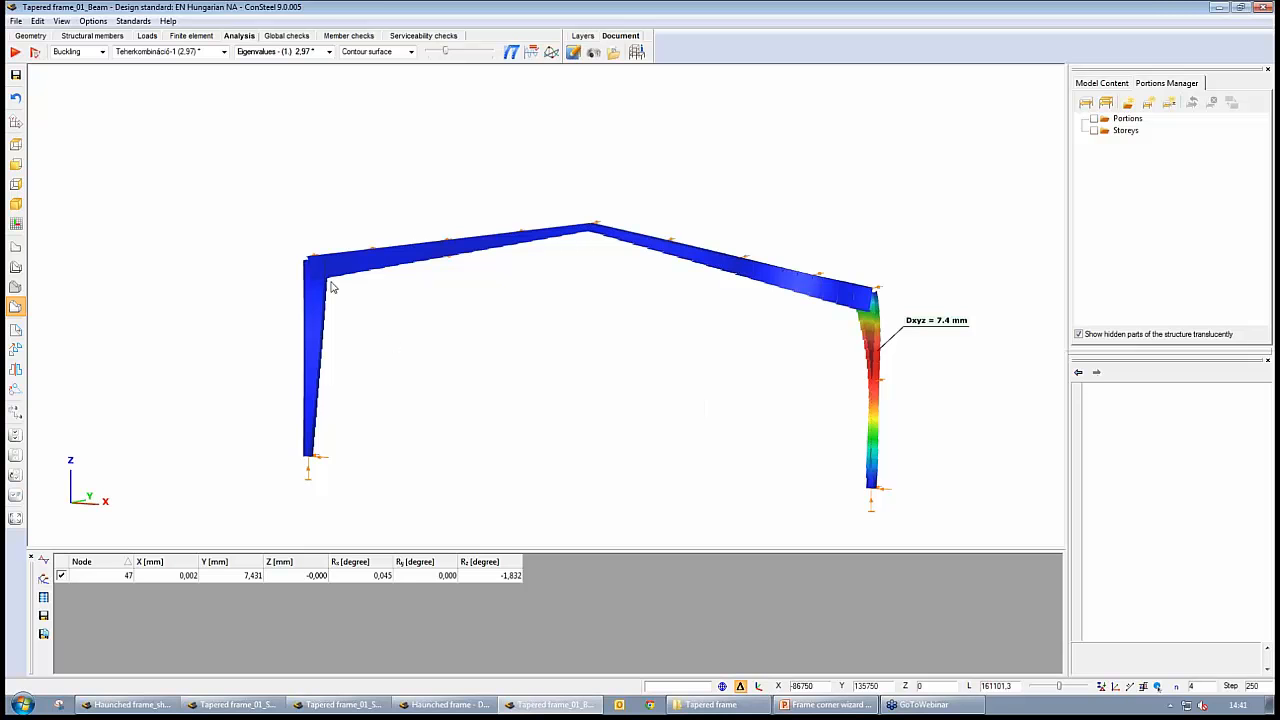
Switch to the Haunched frame model, show its buckling shape in solid view and inspect nodal displacements along the right rafter and corner
mouse_move(306, 289)
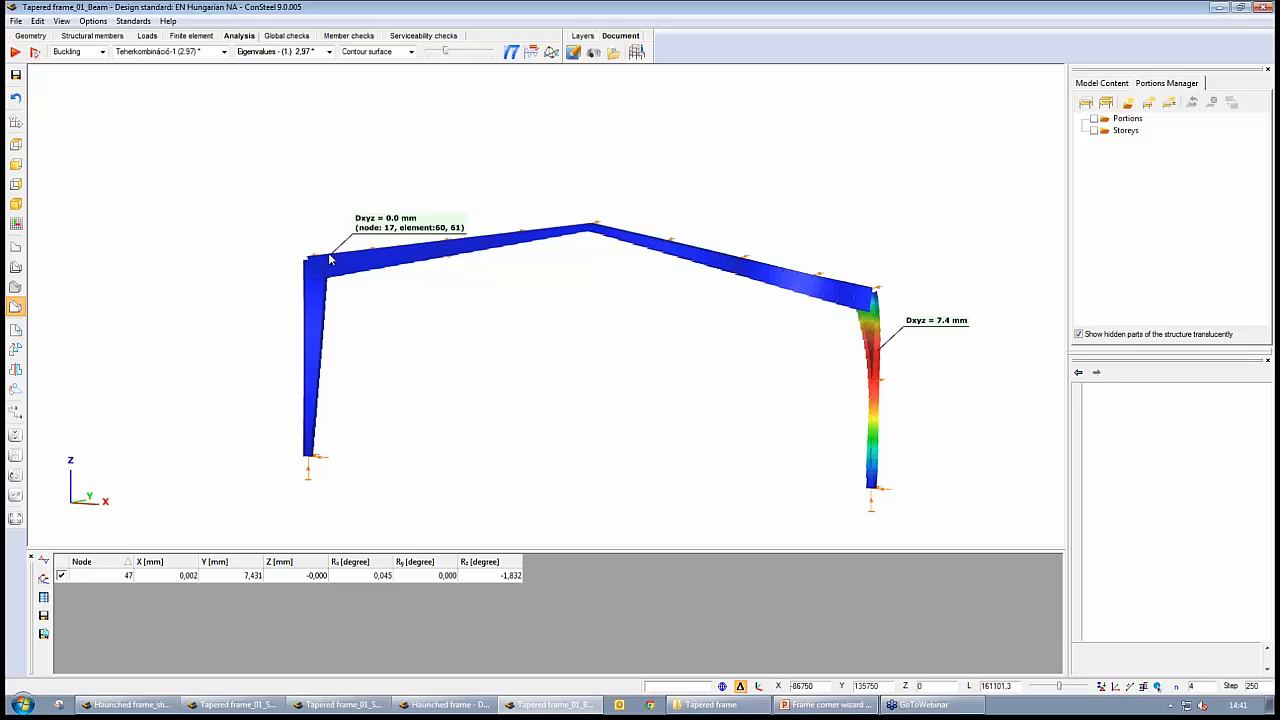
mouse_move(300, 262)
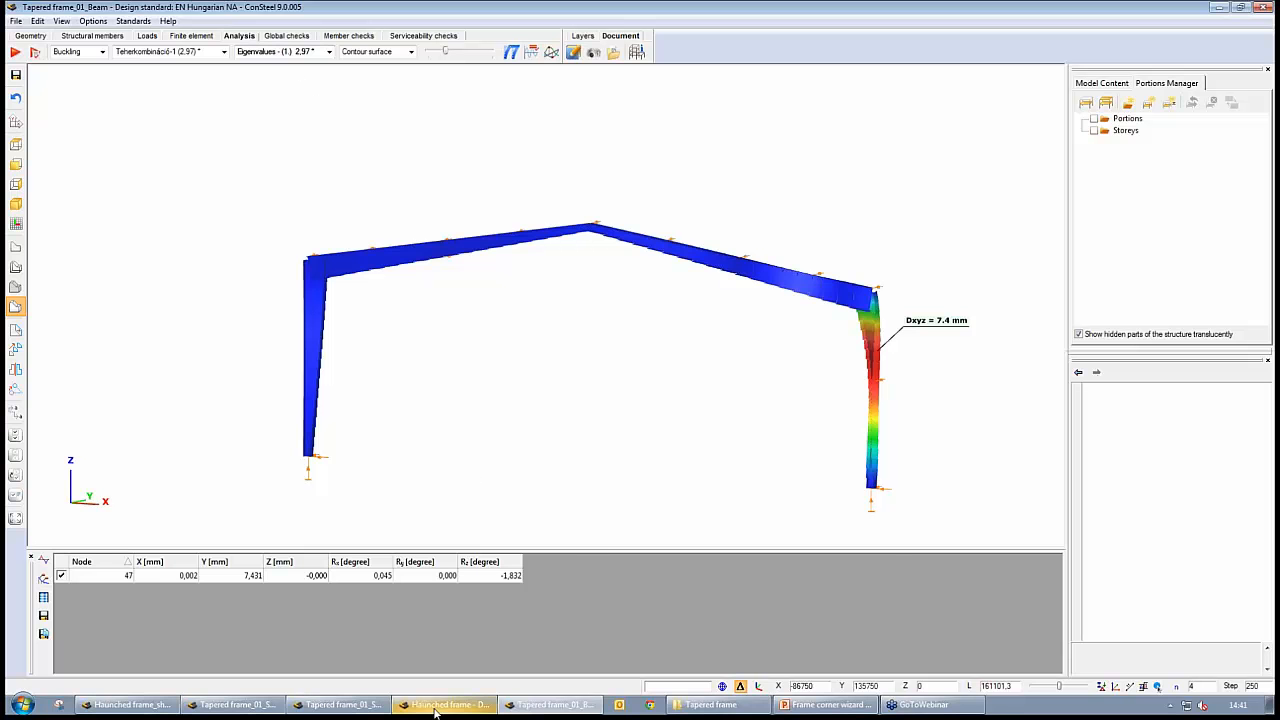
left_click(470, 704)
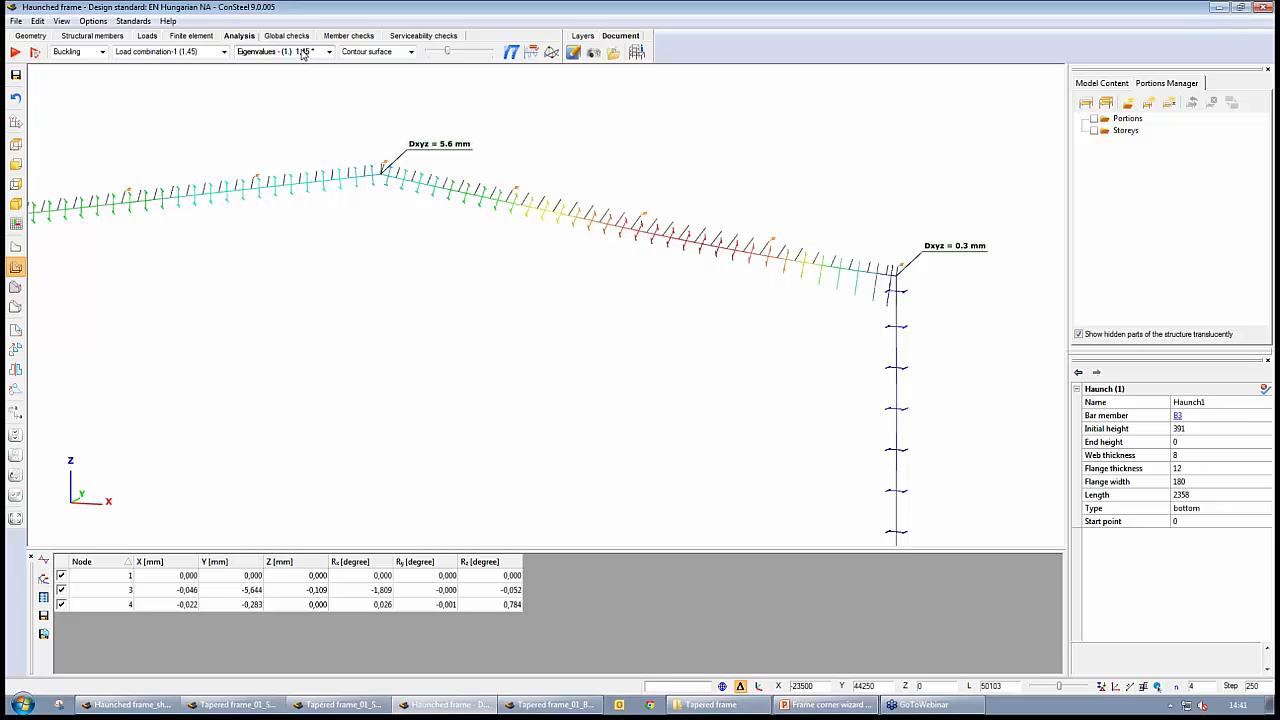
left_click(15, 306)
mouse_move(458, 185)
mouse_move(860, 258)
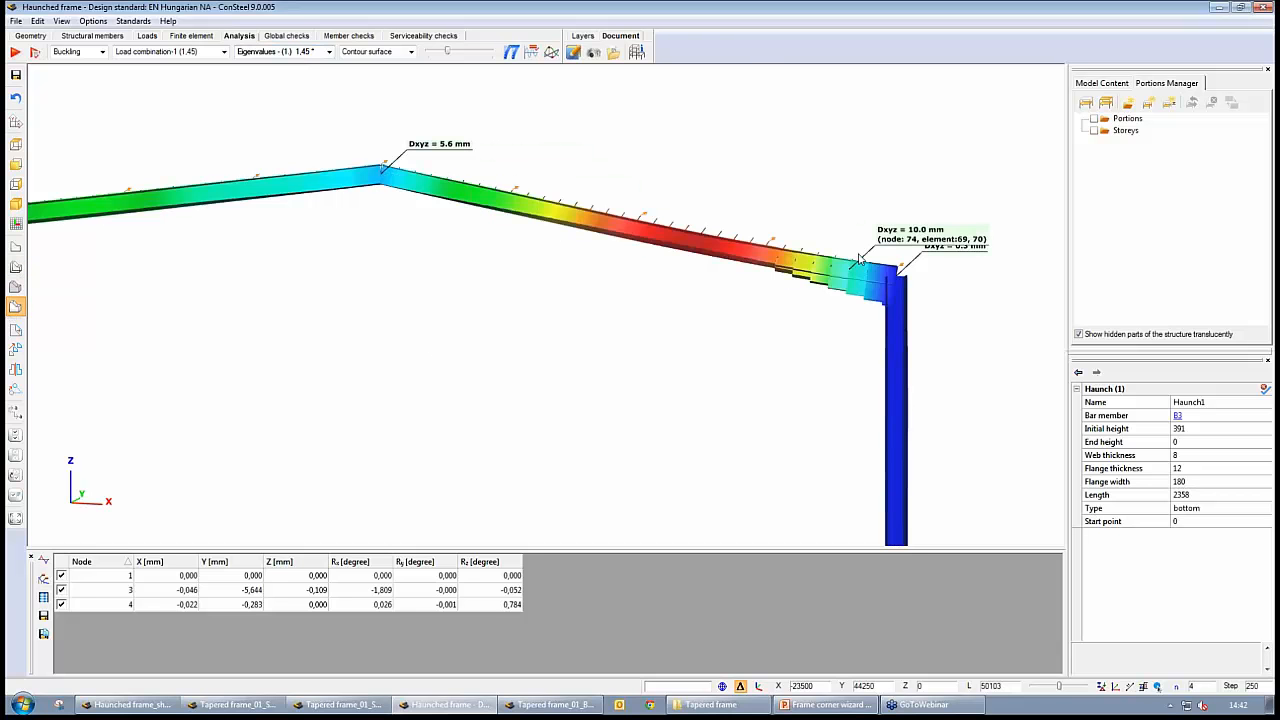
mouse_move(753, 253)
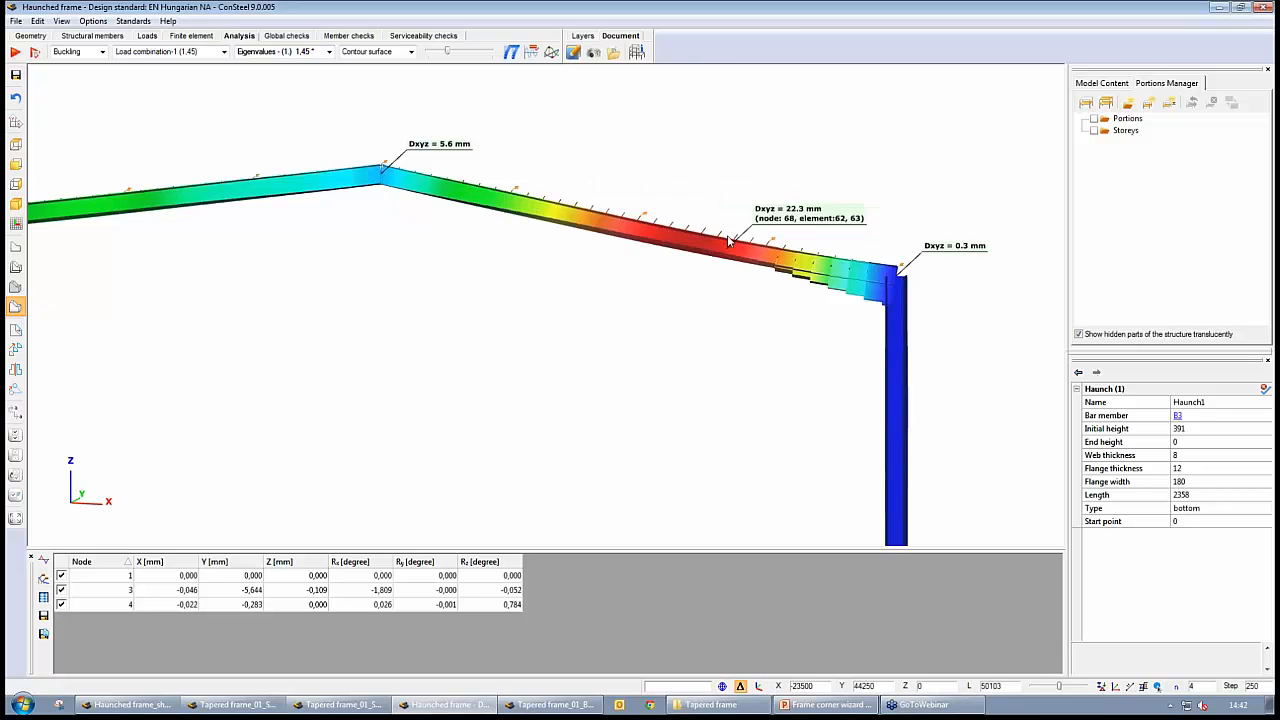
mouse_move(891, 272)
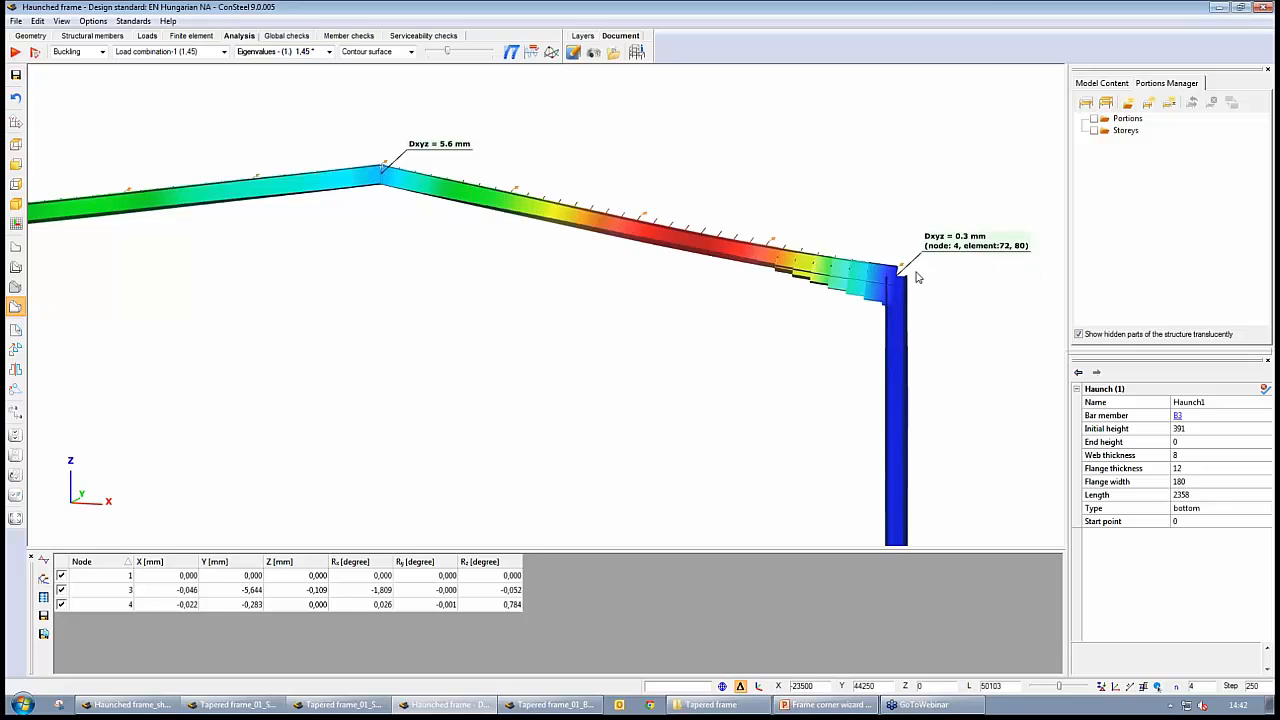
mouse_move(897, 309)
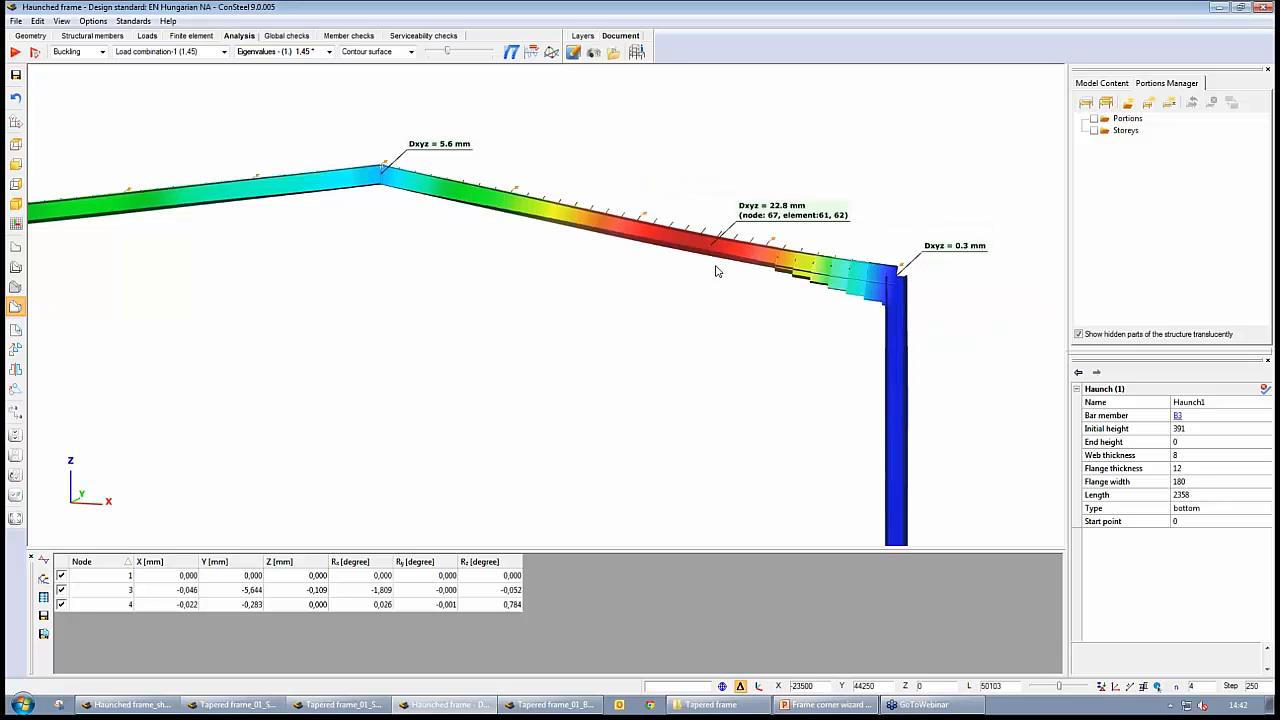
mouse_move(702, 257)
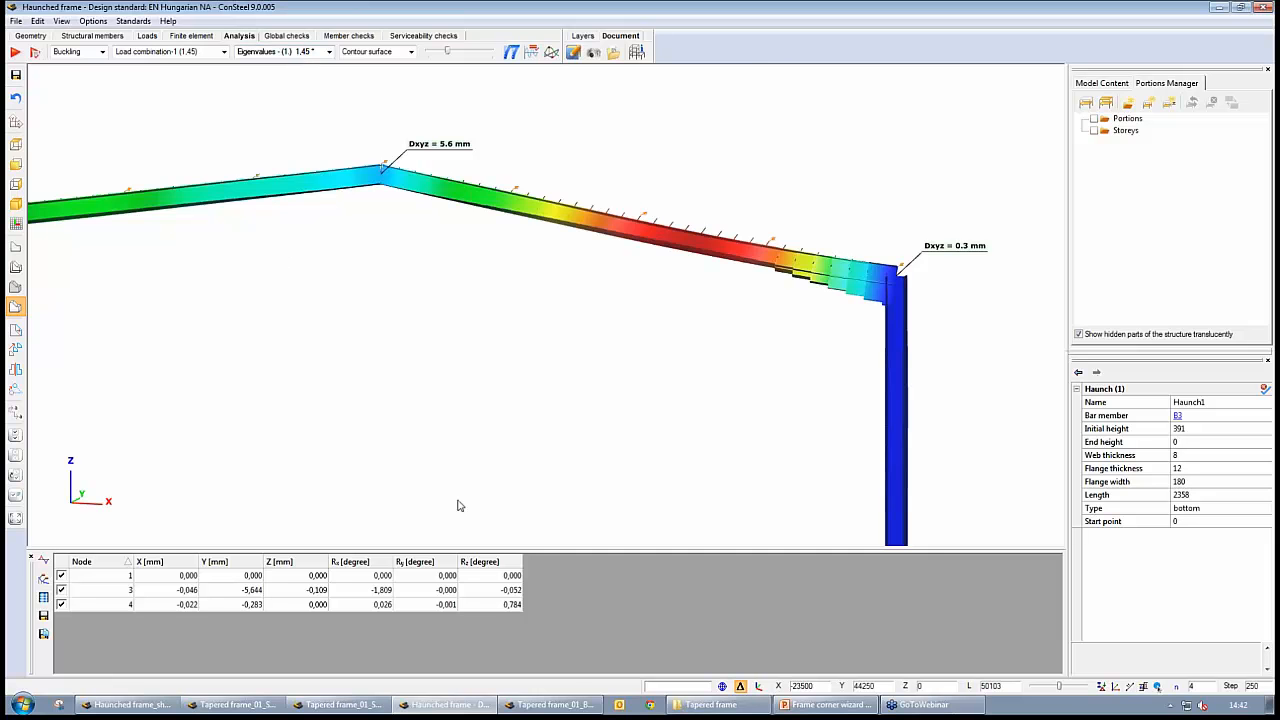
Switch to Tapered frame_01_Beam and examine the buckled right column and its corner from several sides
left_click(558, 705)
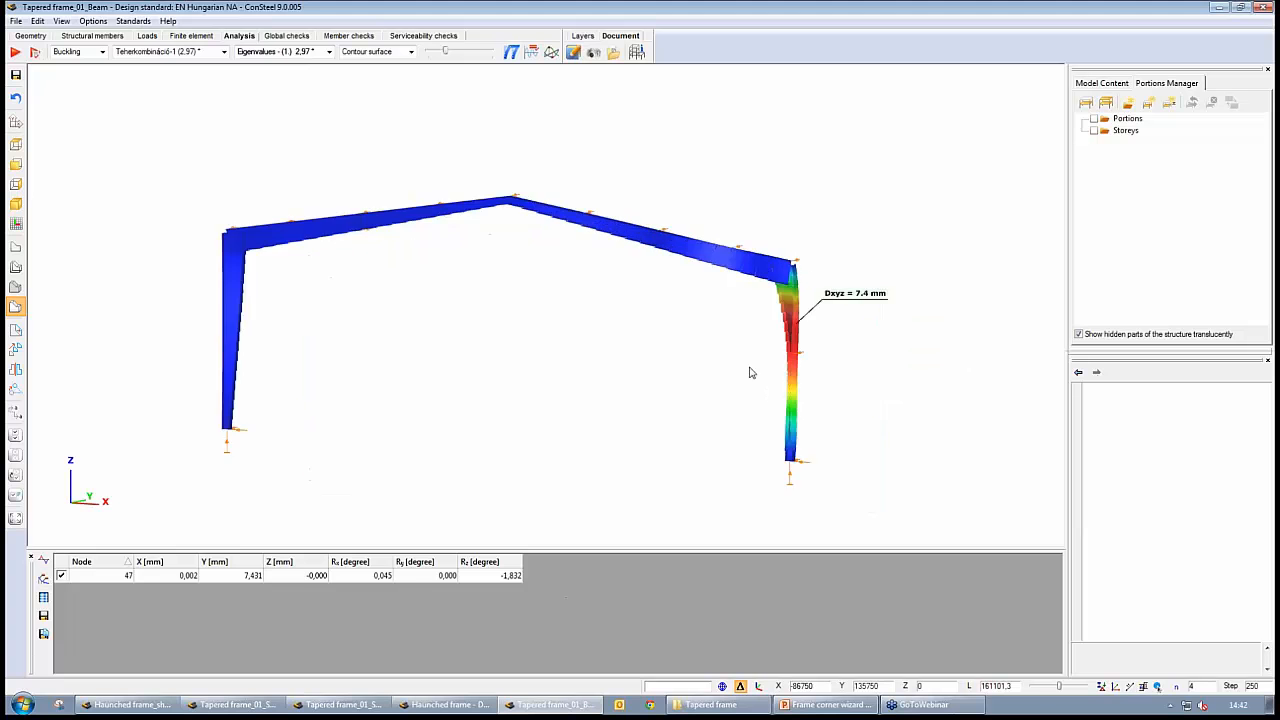
scroll(754, 371, "up", 4)
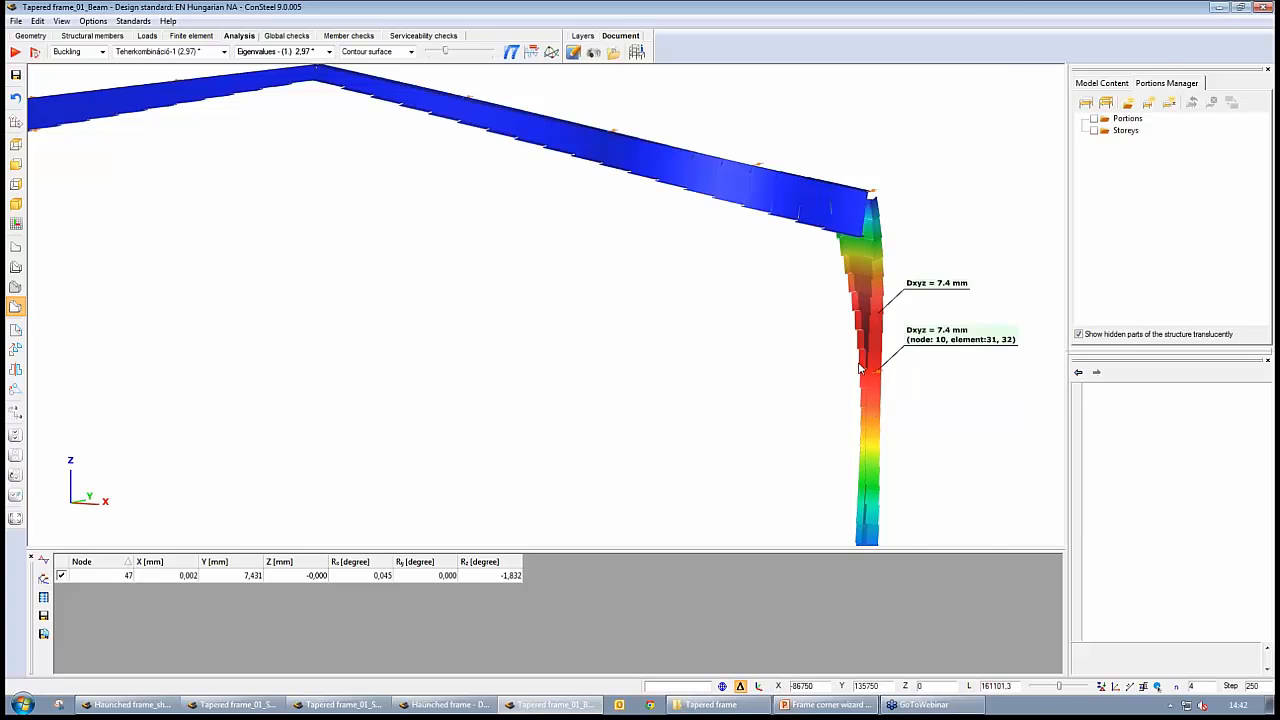
middle_click_drag(861, 365, 730, 350, "alt")
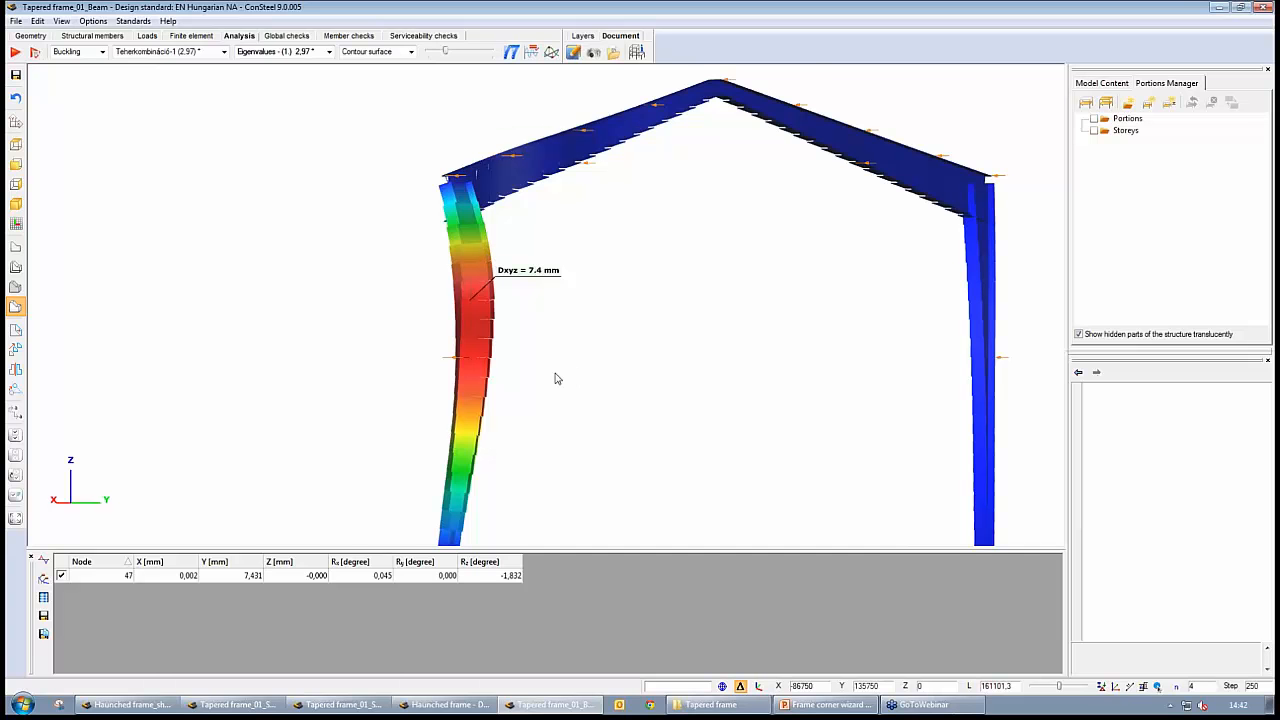
middle_click_drag(557, 376, 503, 393, "alt")
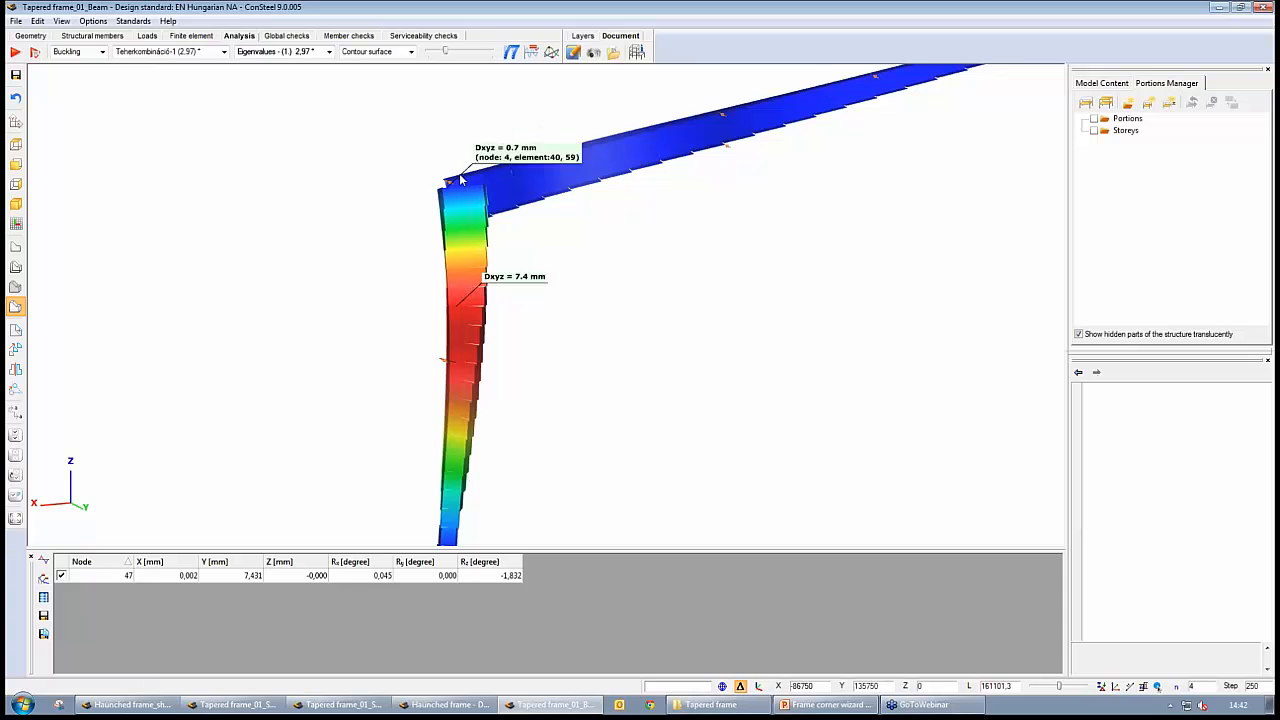
middle_click_drag(617, 426, 510, 330, "alt")
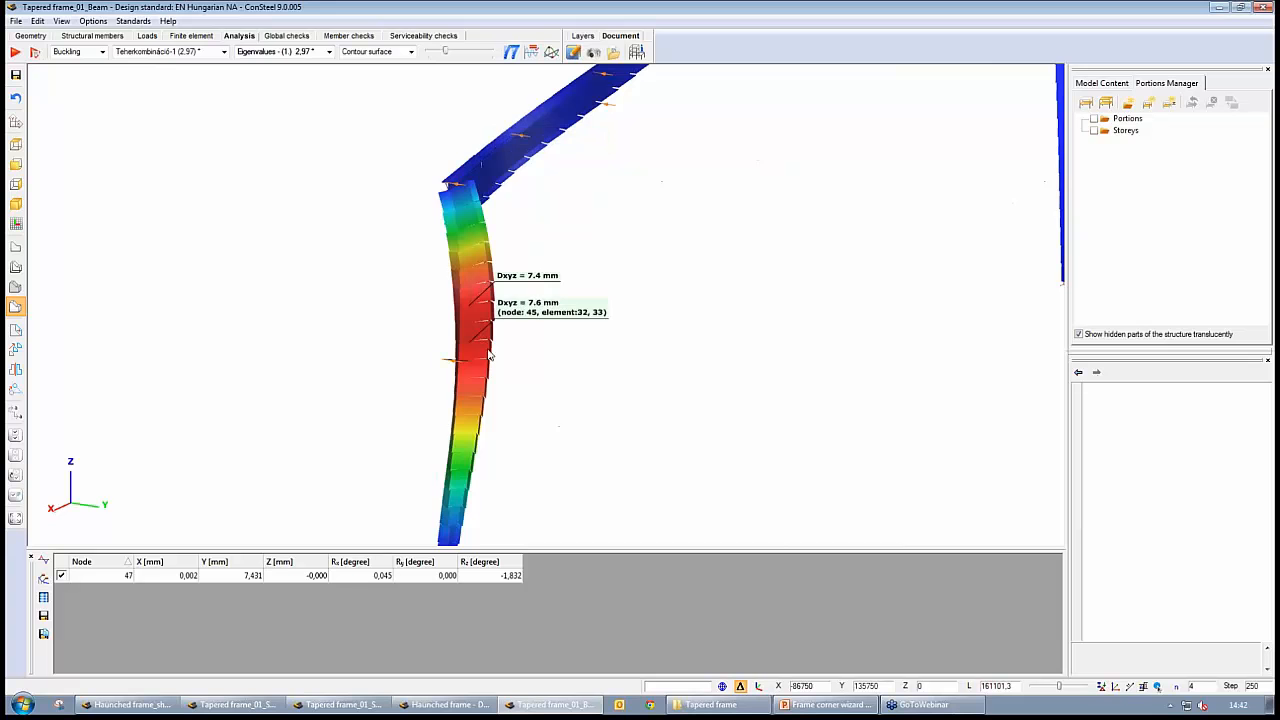
mouse_move(537, 380)
middle_mouse_down("alt")
mouse_move(480, 376)
mouse_move(557, 374)
mouse_move(547, 387)
middle_mouse_up("alt")
scroll(545, 382, "down", 1)
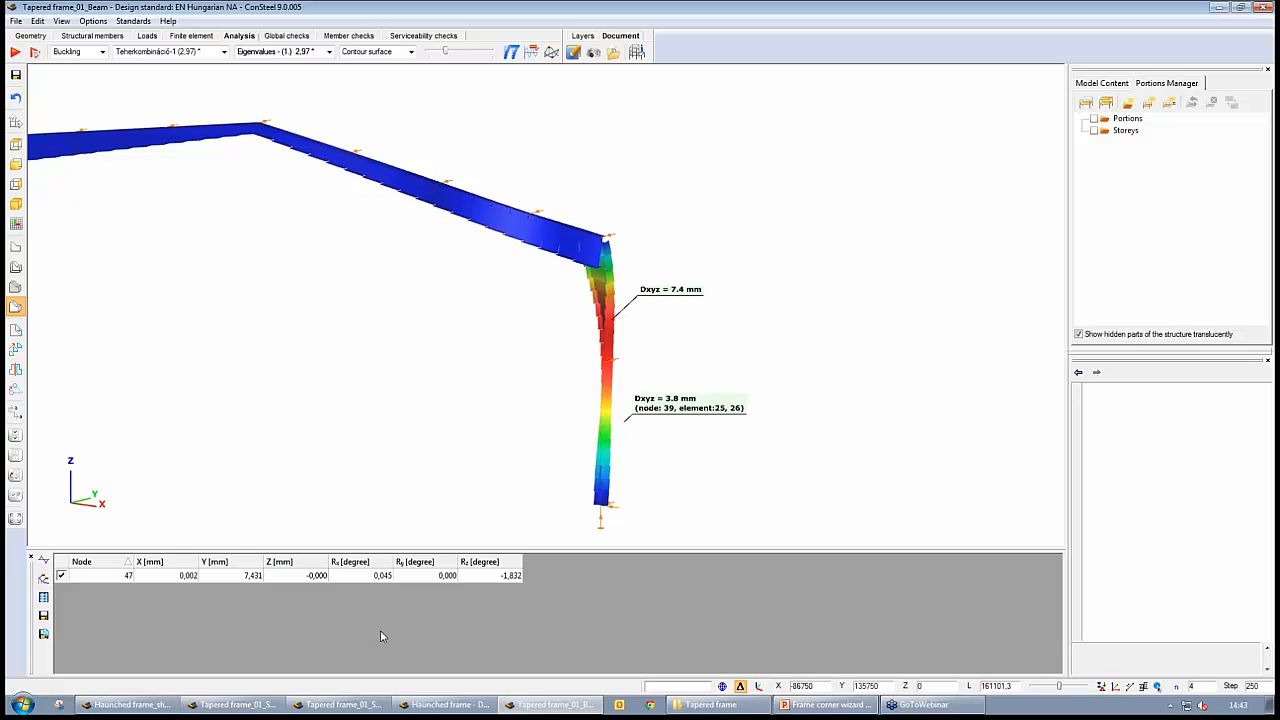
Examine the right corner's buckling shape up close in Tapered frame_01_Shell and in Tapered frame_01_ShearStiff_Shell
left_click(225, 709)
left_click(340, 613)
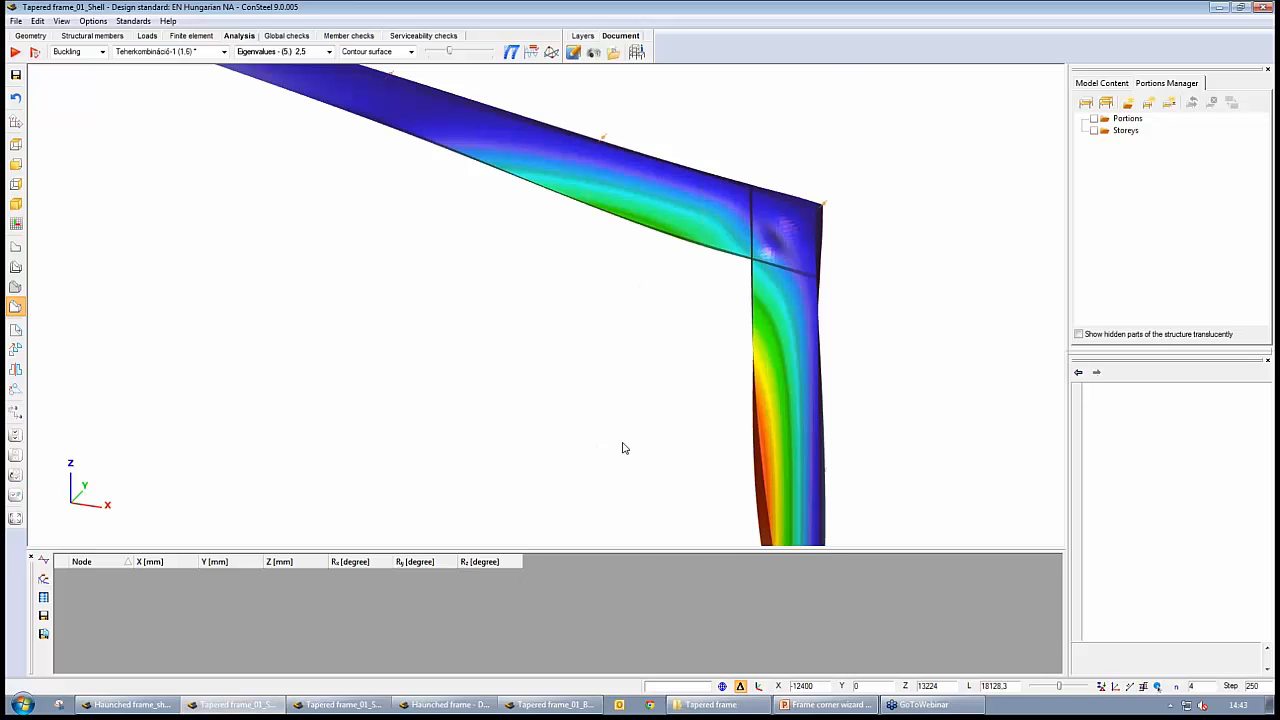
scroll(540, 357, "up", 4)
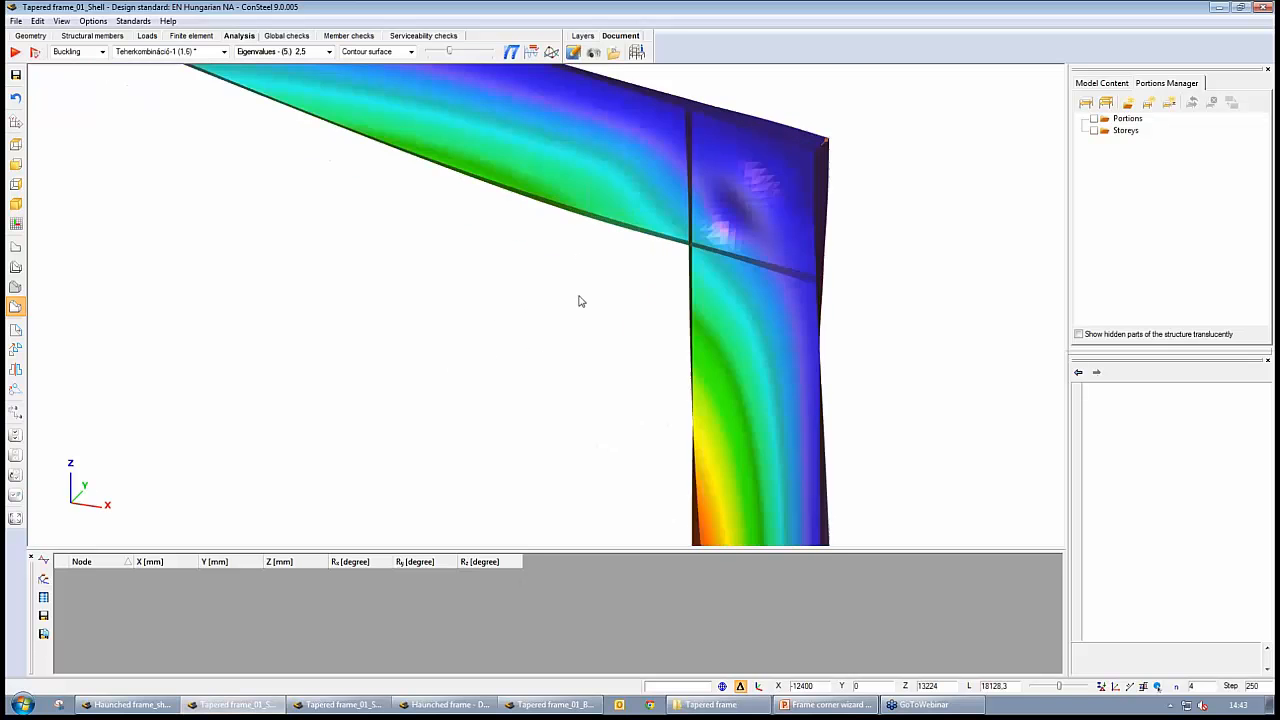
scroll(582, 301, "up", 1)
middle_click_drag(759, 206, 572, 320)
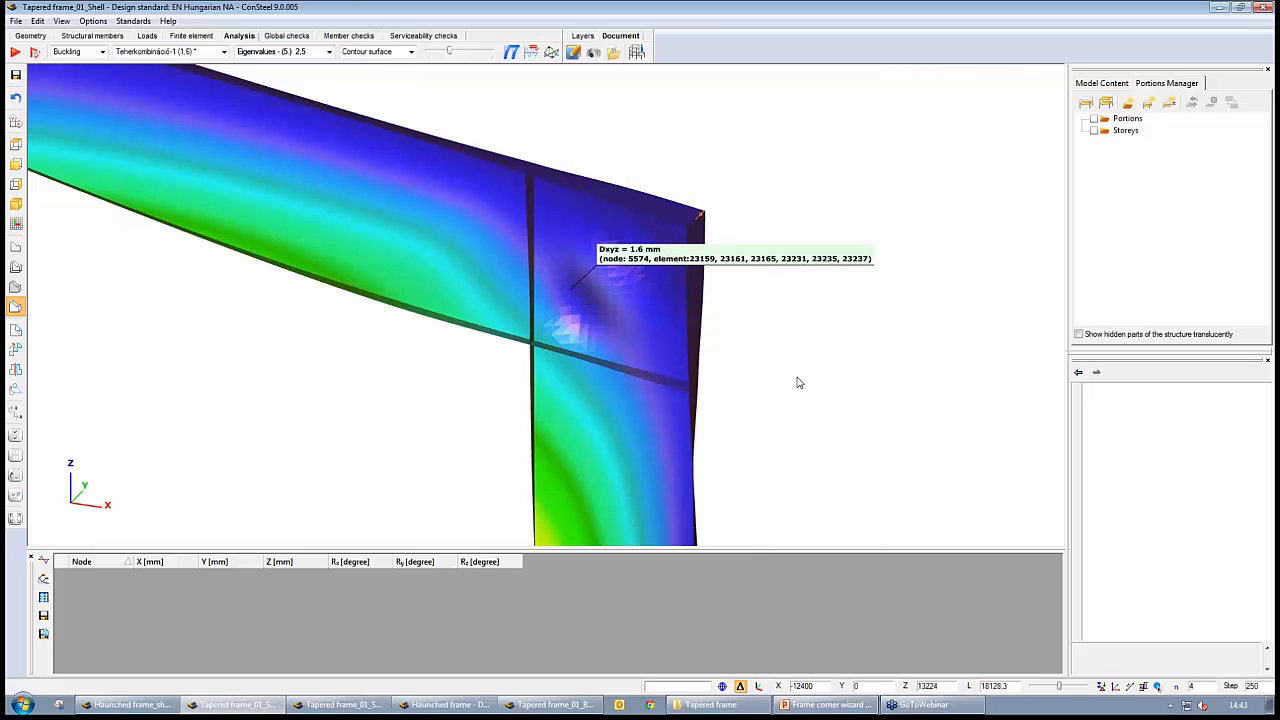
scroll(803, 340, "down", 3)
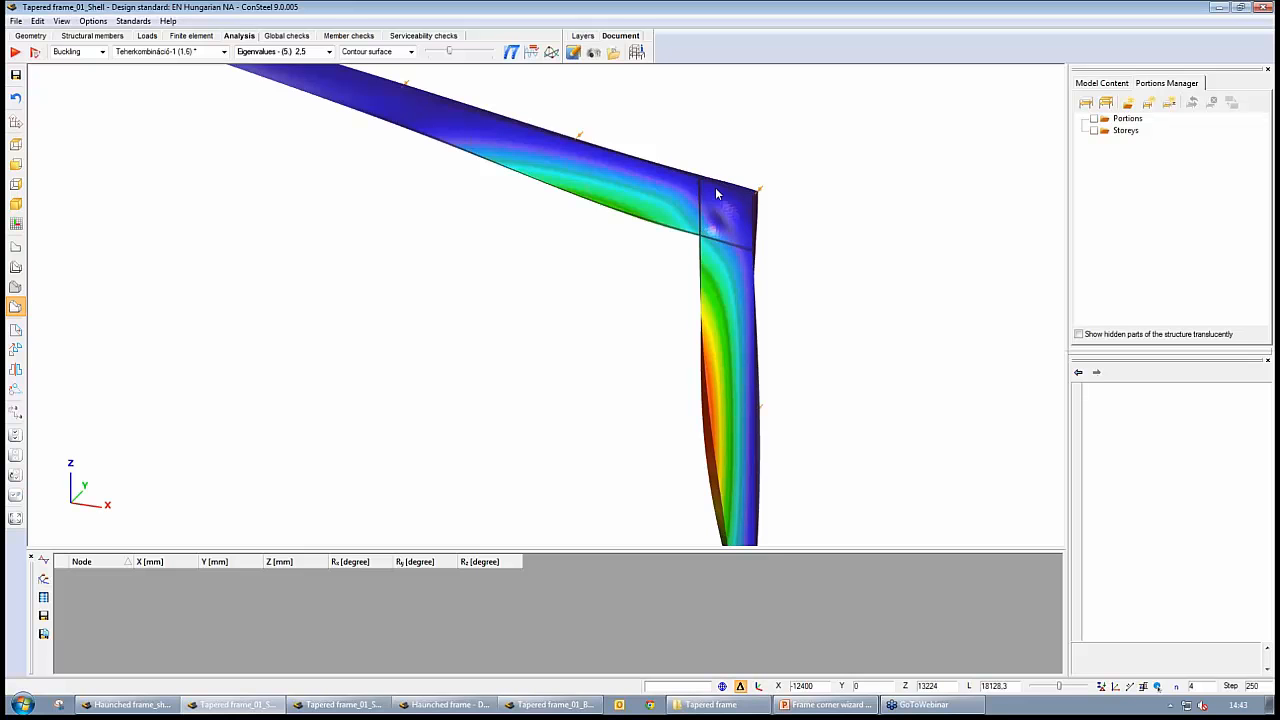
mouse_move(743, 235)
left_click(340, 704)
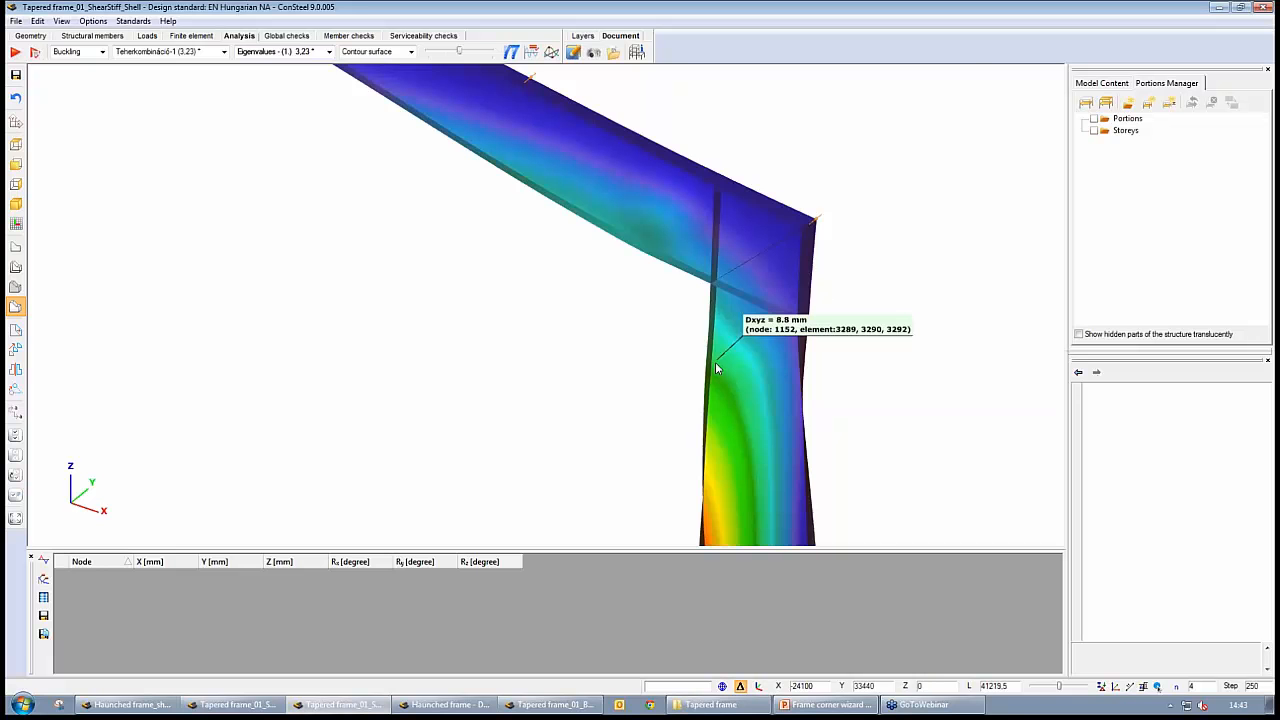
middle_click_drag(715, 362, 603, 308)
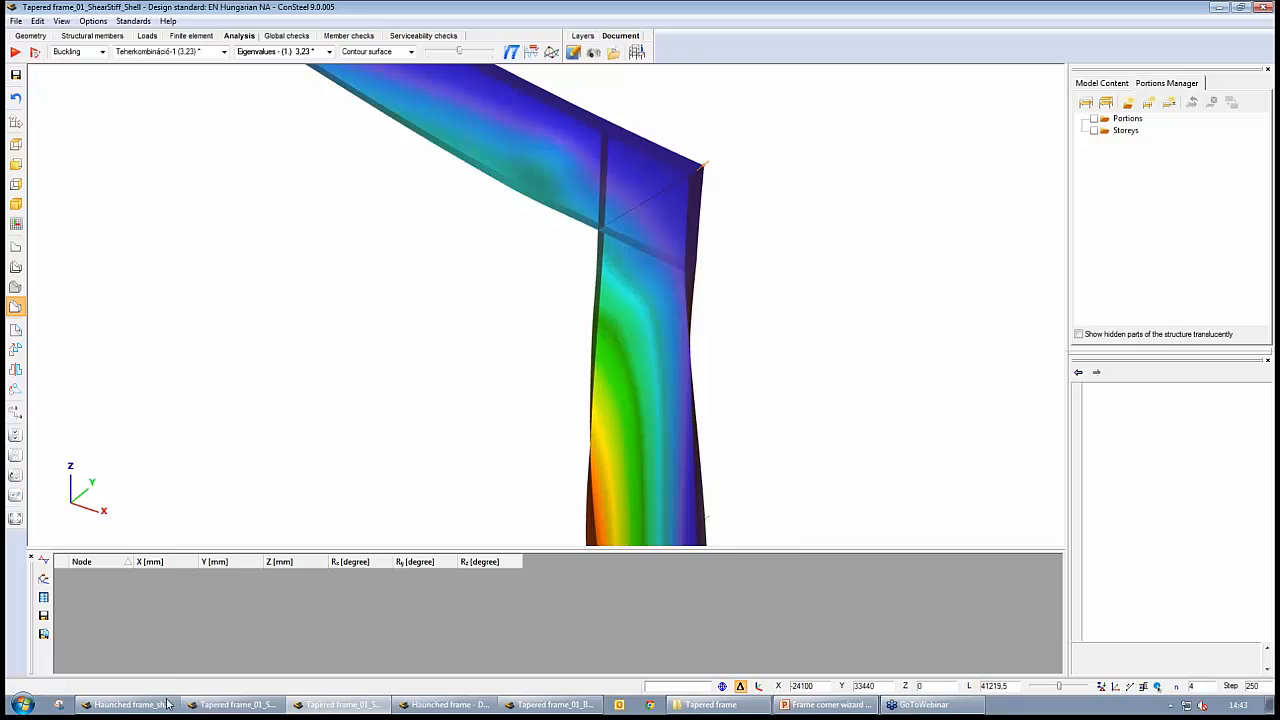
Compare the buckling shape of Haunched frame_shell_stiff with that of the Haunched frame beam model
left_click(118, 706)
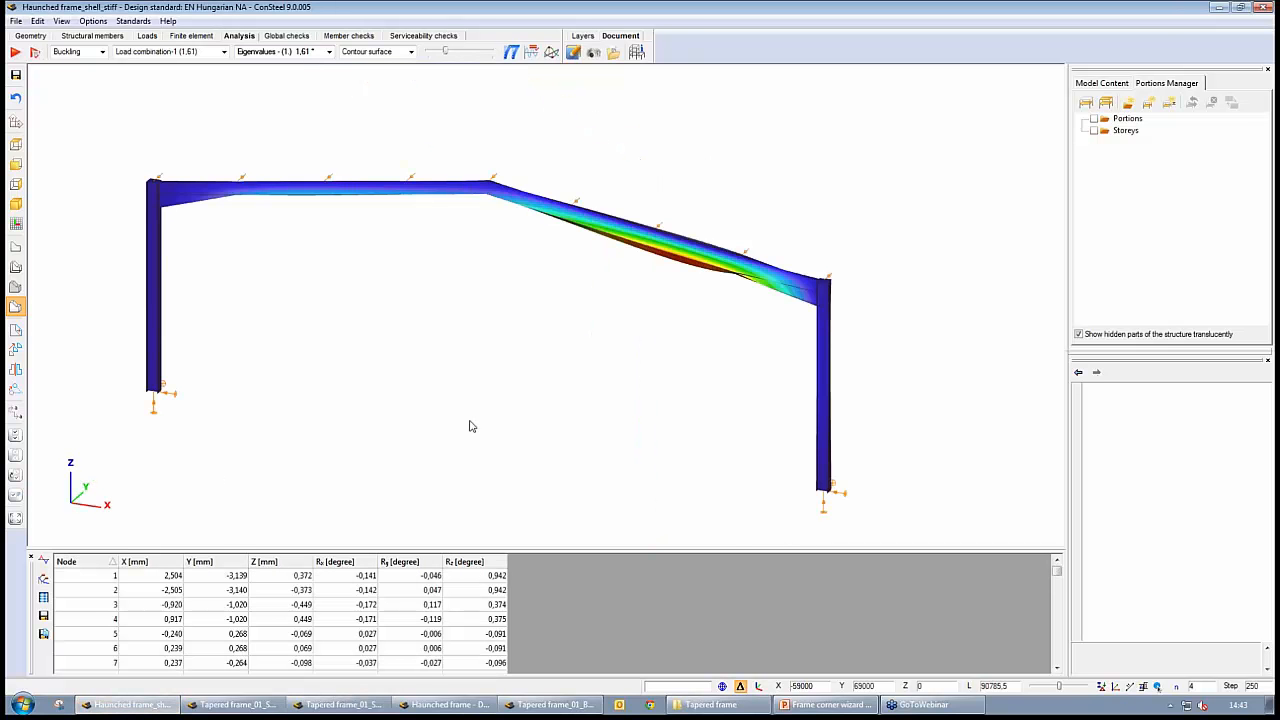
left_click(440, 708)
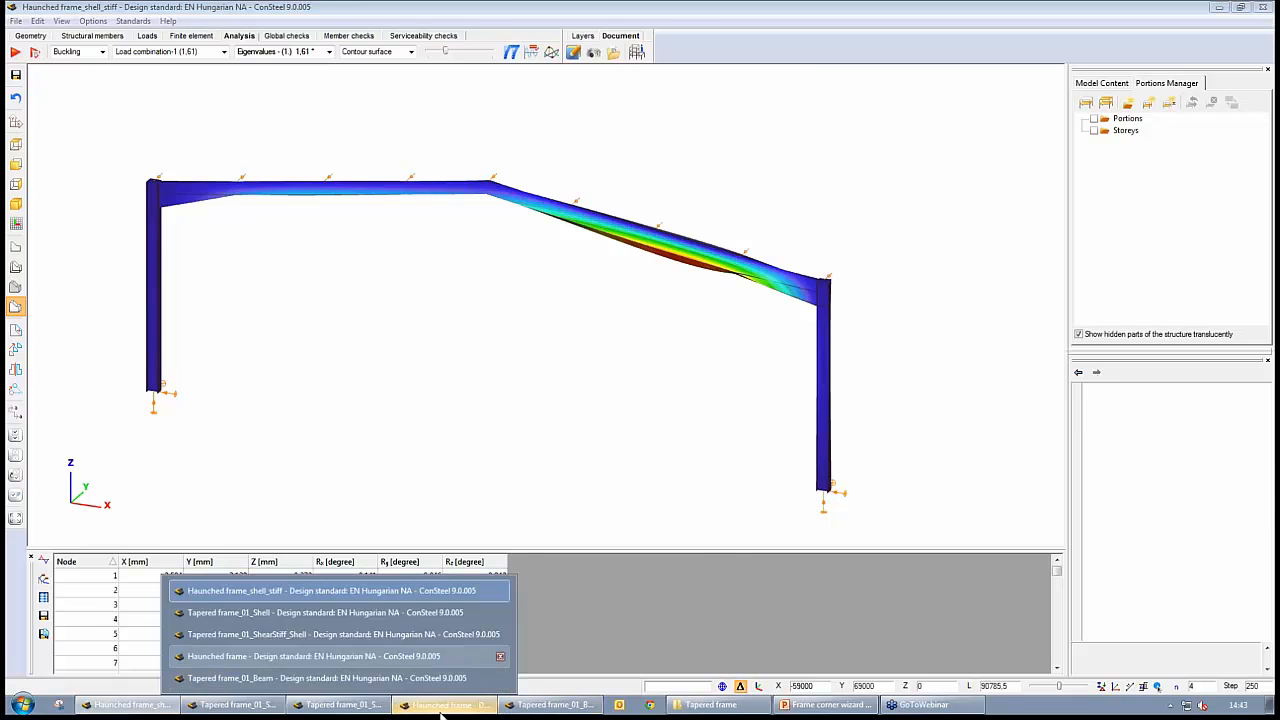
left_click(440, 708)
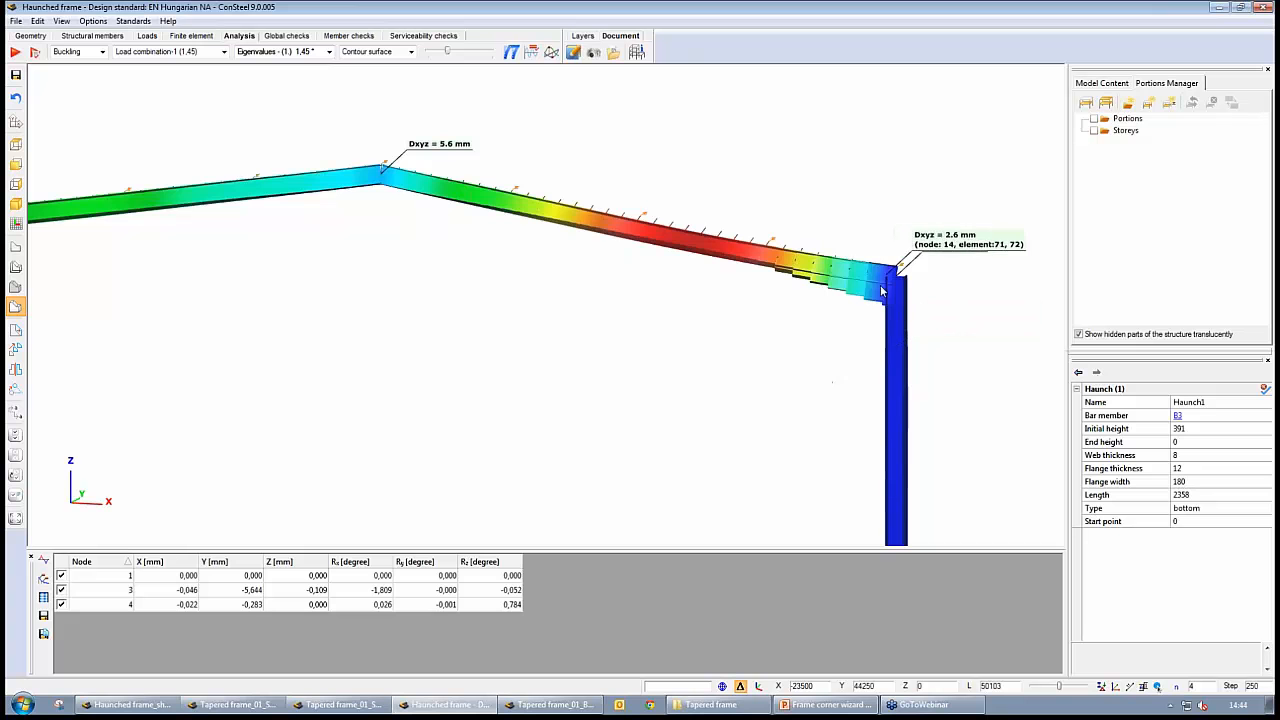
Compare the right corner's buckling shape in Tapered frame_01_Beam with Tapered frame_01_ShearStiff_Shell, returning to the whole beam frame
left_click(550, 706)
left_click(424, 682)
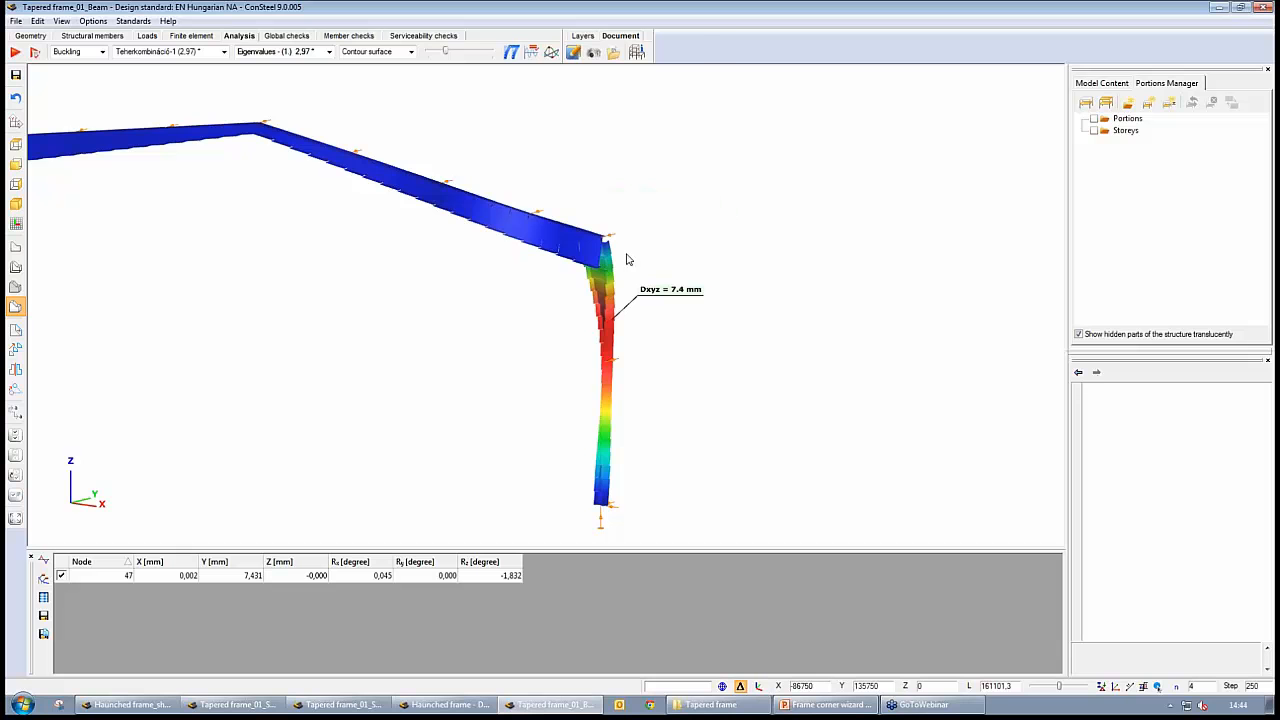
mouse_move(575, 263)
left_click(604, 492)
left_click(338, 706)
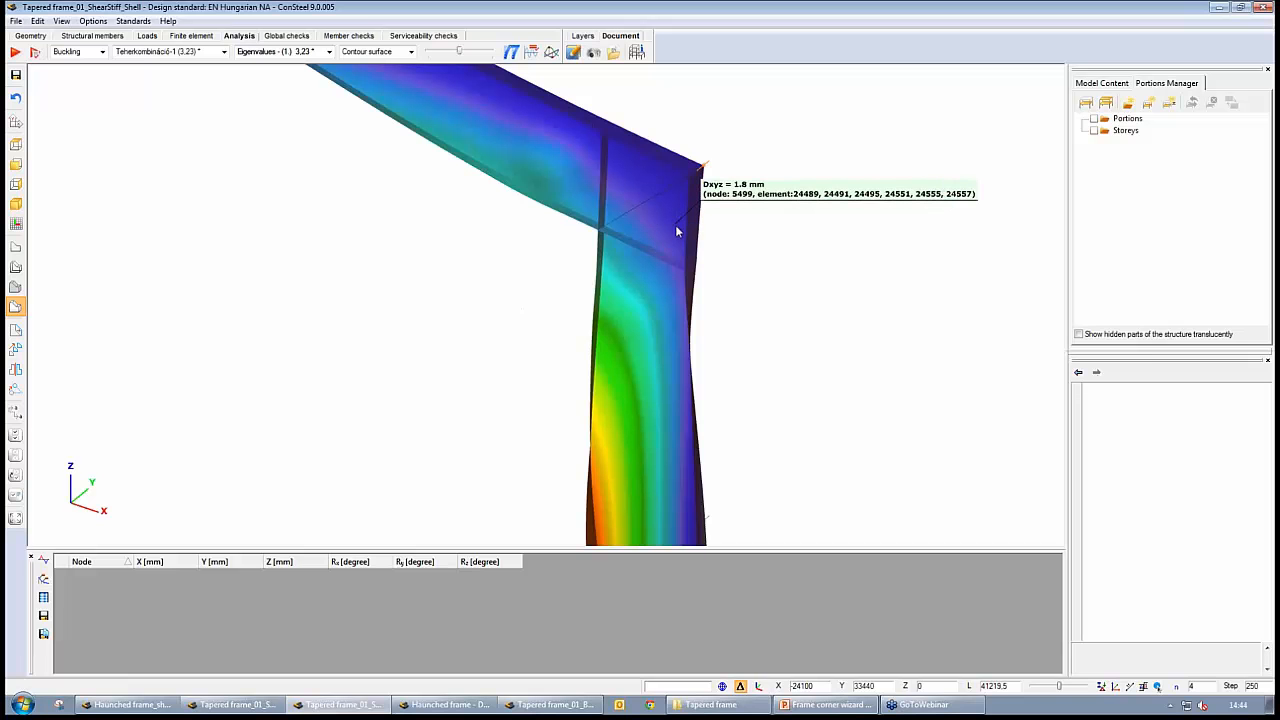
left_click(548, 705)
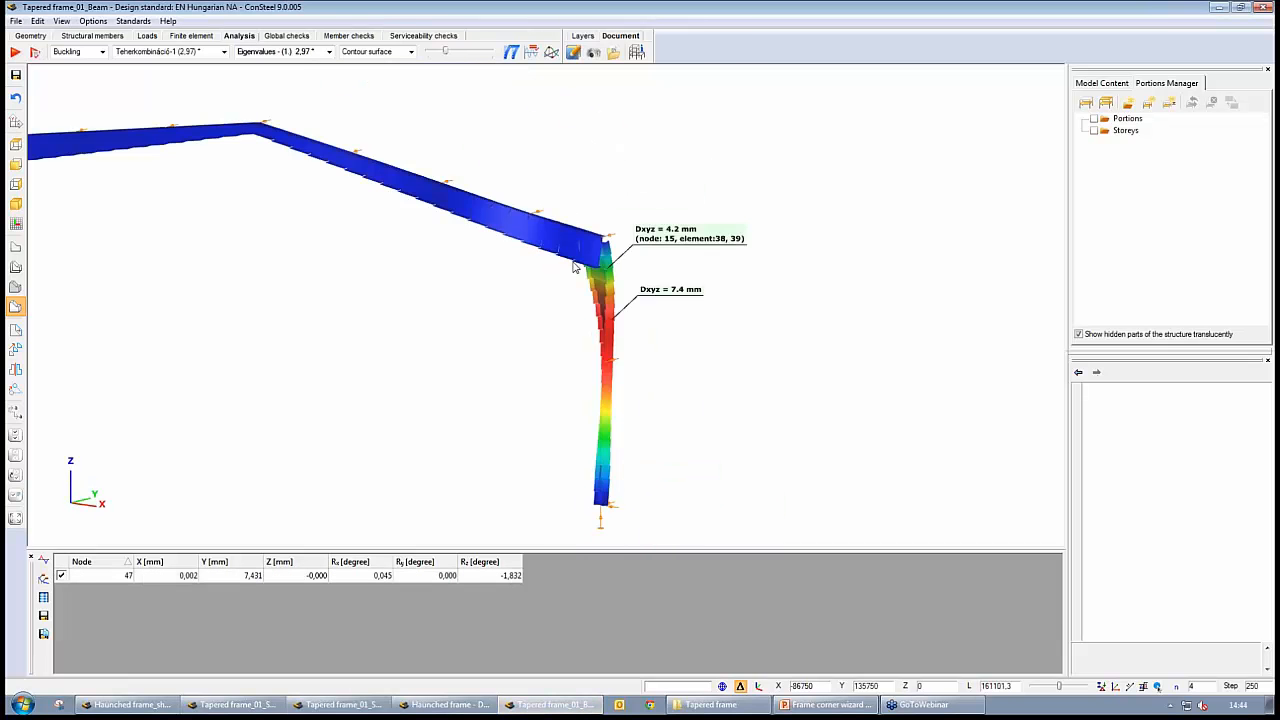
middle_click_drag(403, 341, 454, 334)
scroll(454, 334, "down", 1)
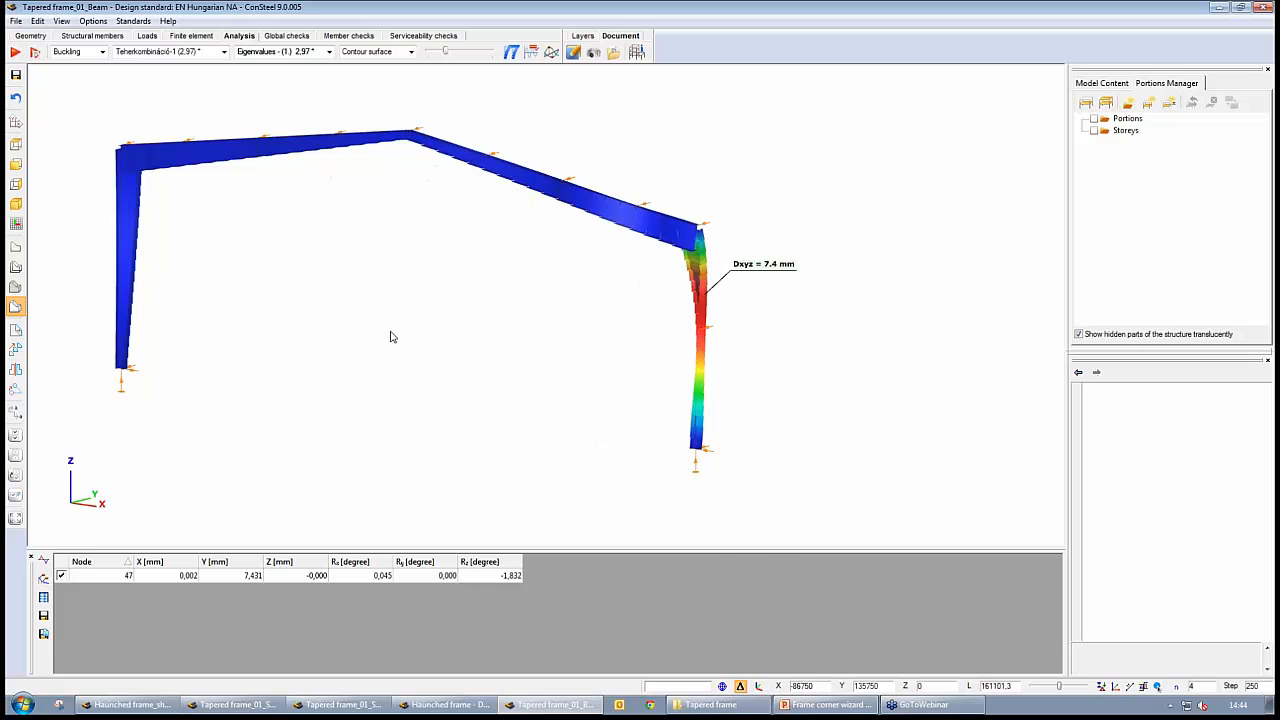
Switch to the Haunched frame model and turn off recognition of frame corner zones in the Frame corner wizard
left_click(440, 702)
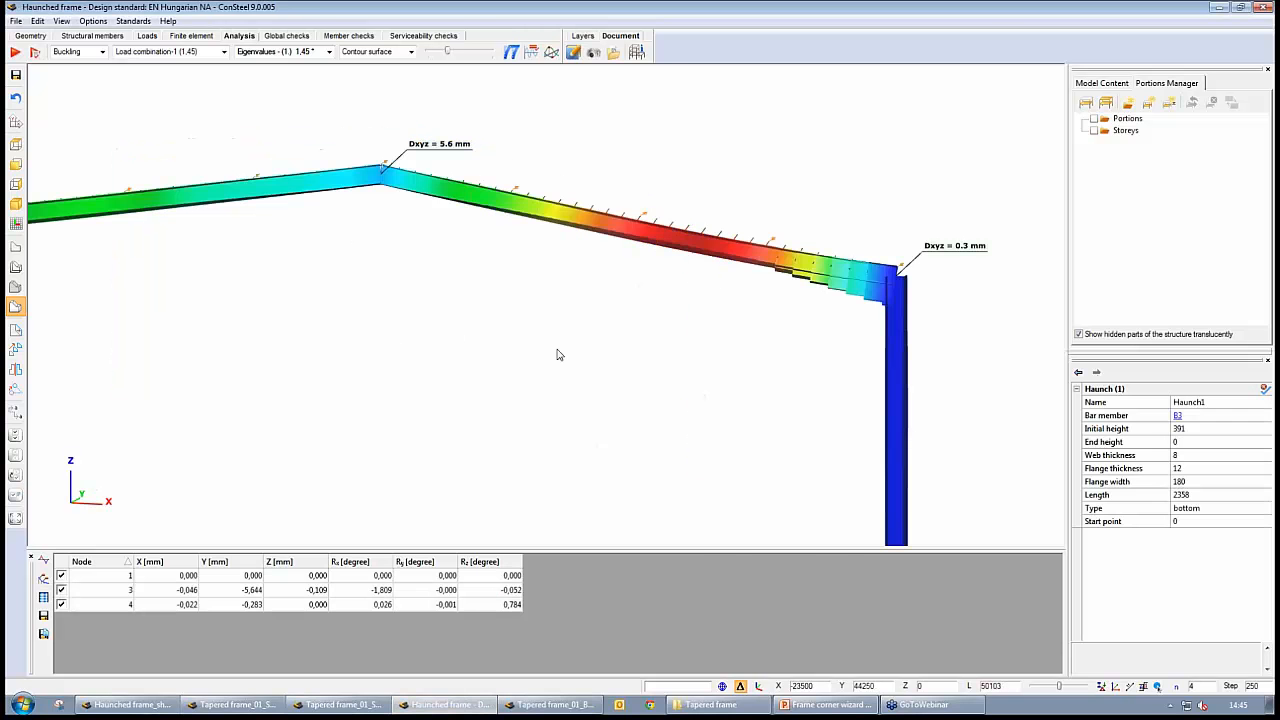
scroll(556, 355, "down", 3)
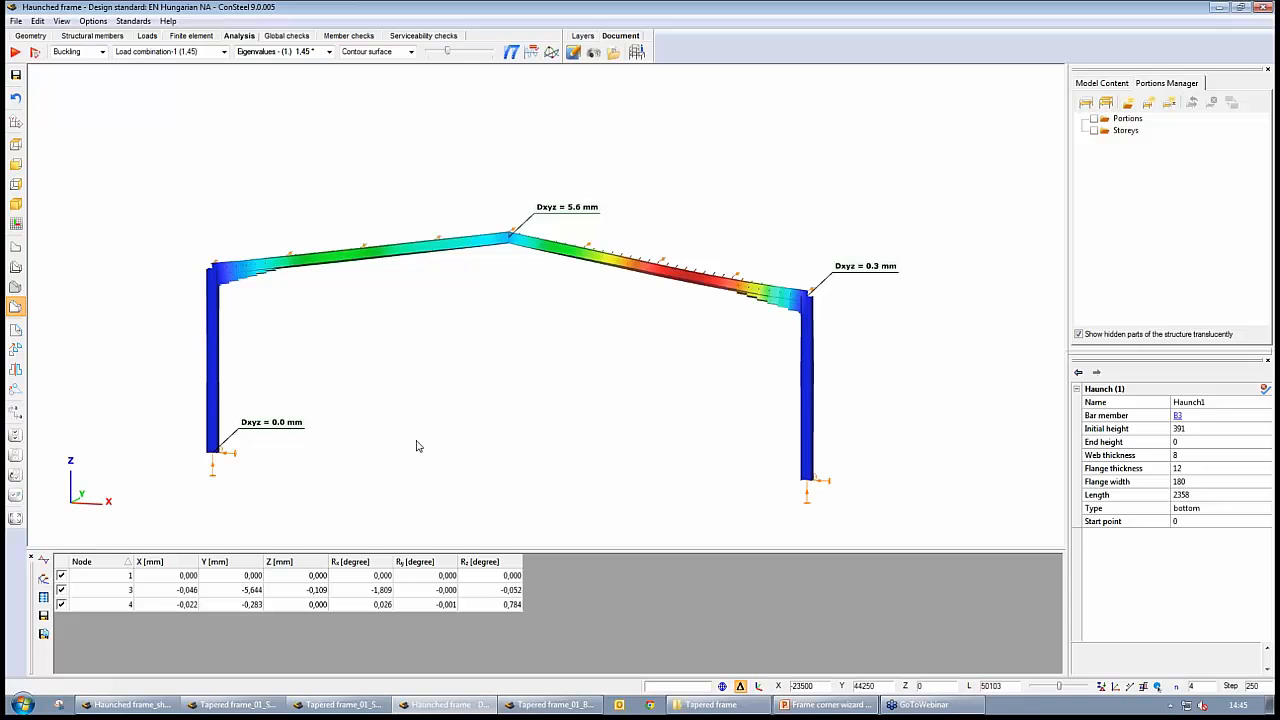
left_click(289, 36)
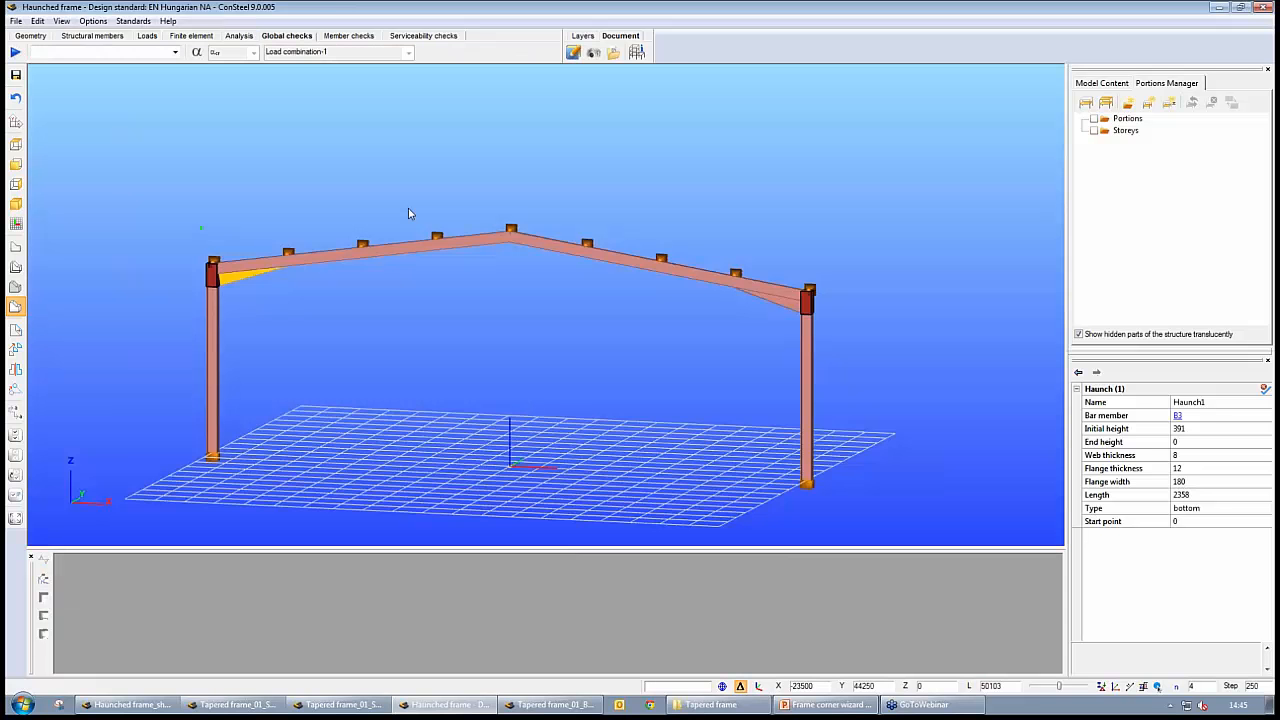
left_click(147, 36)
left_click(92, 36)
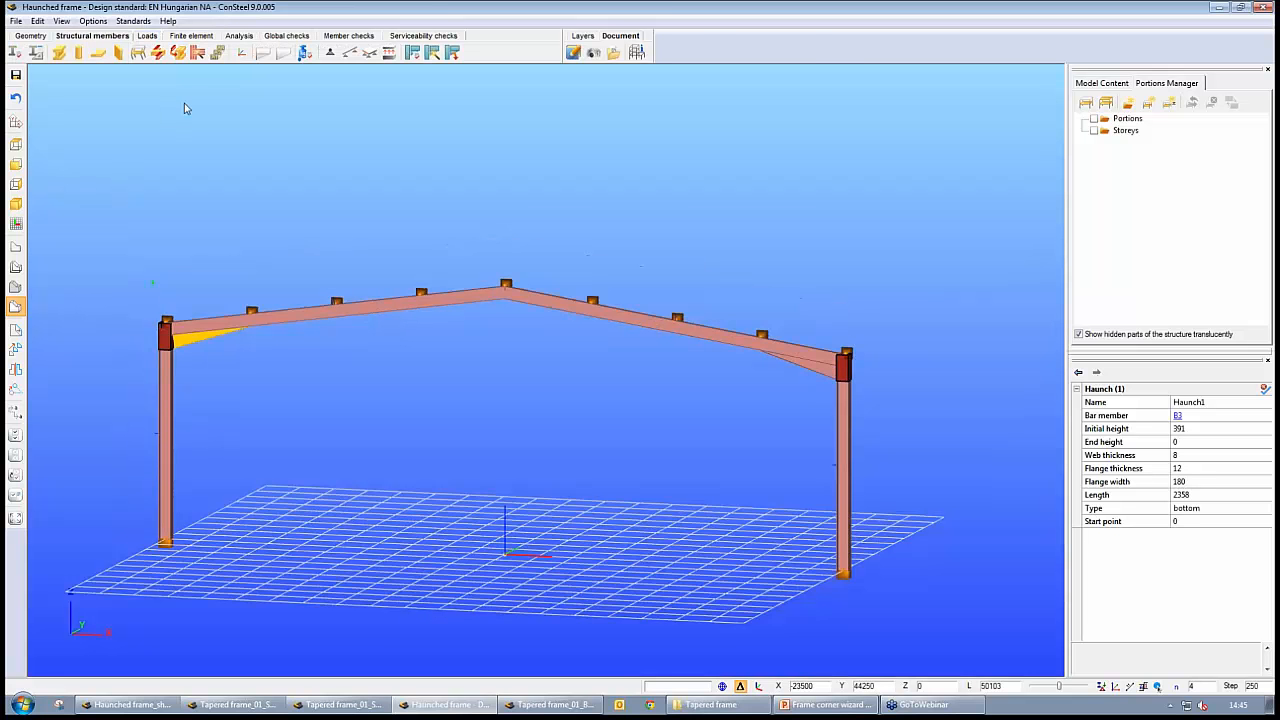
left_click(199, 54)
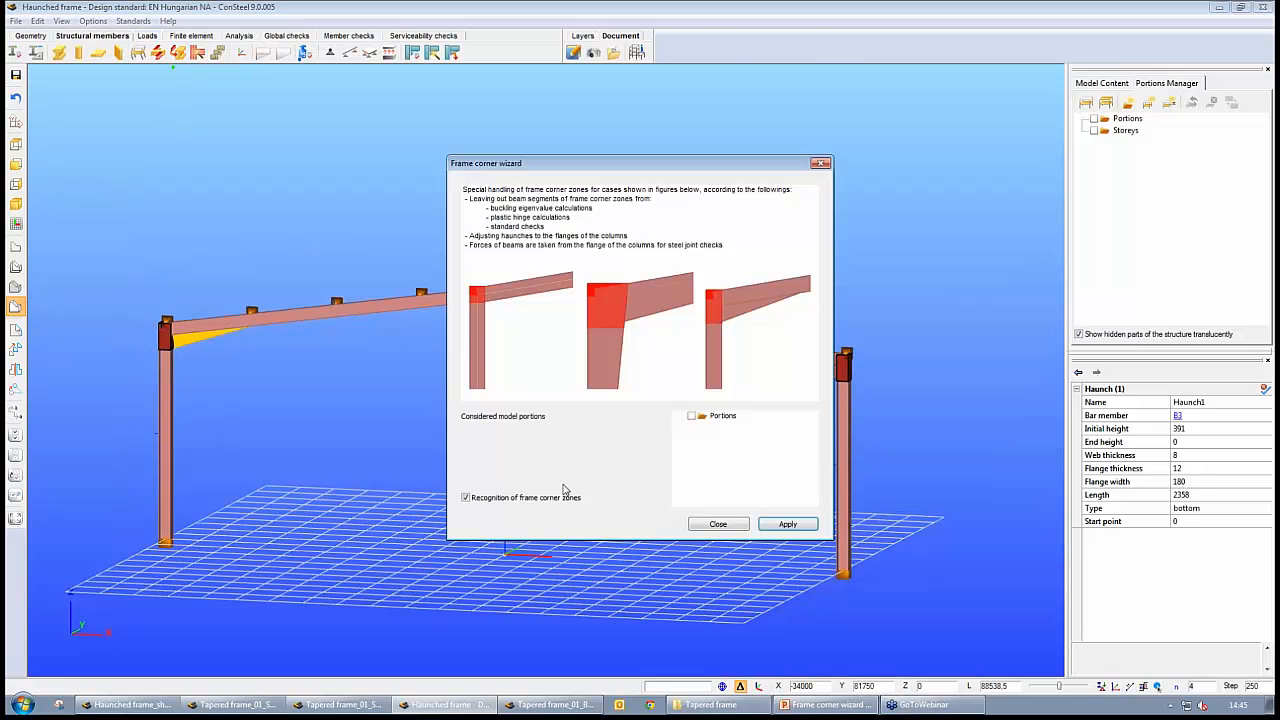
left_click(786, 527)
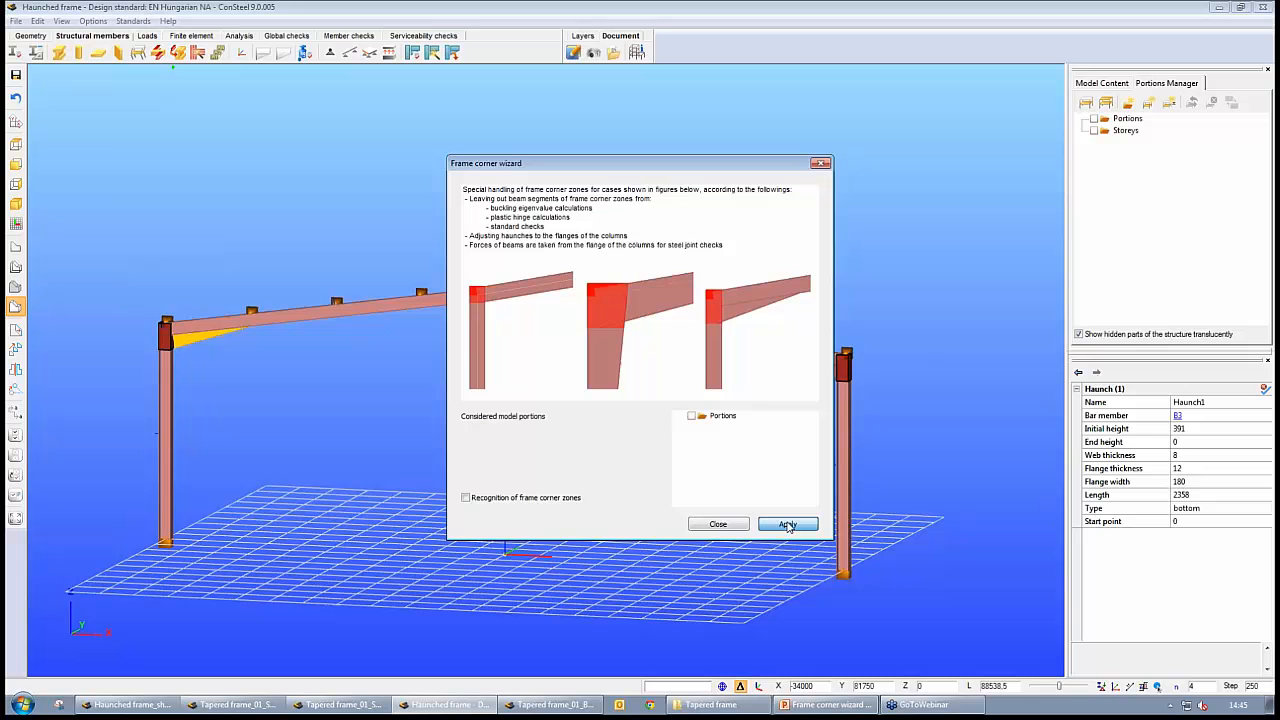
left_click(820, 163)
Run the global steel design check on the whole haunched frame for Load combination-1
left_click(287, 36)
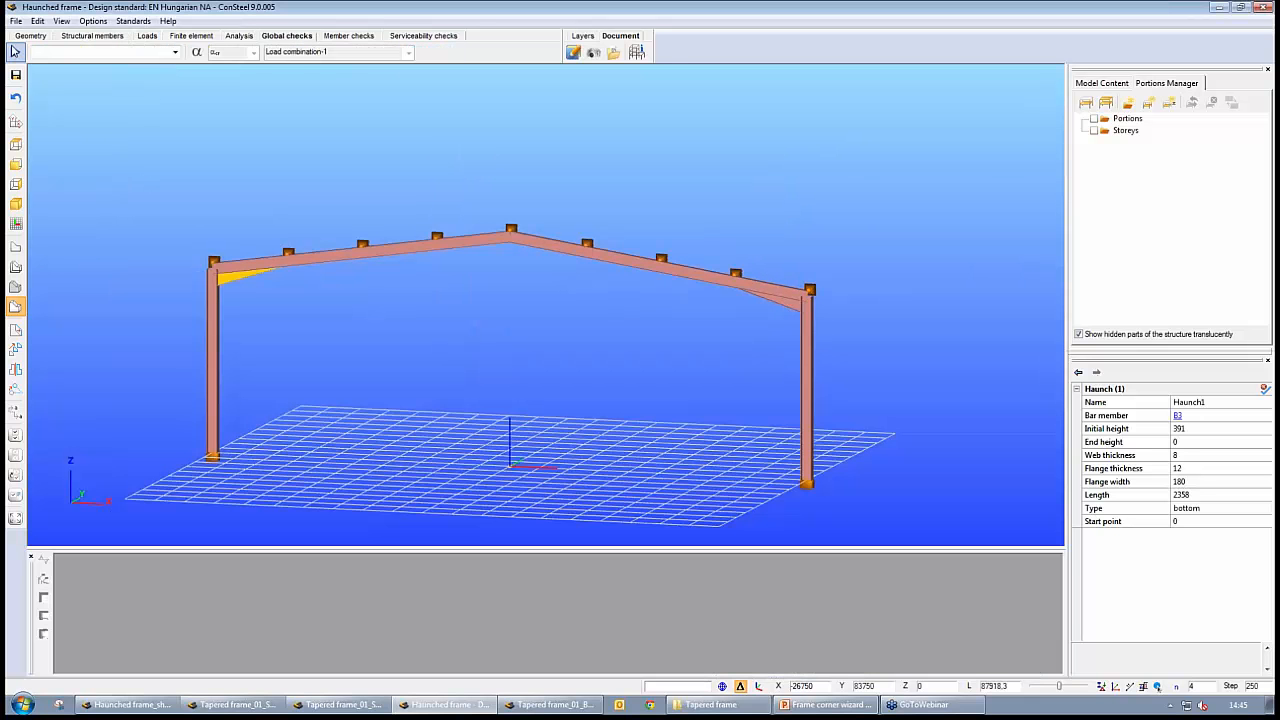
left_click(15, 52)
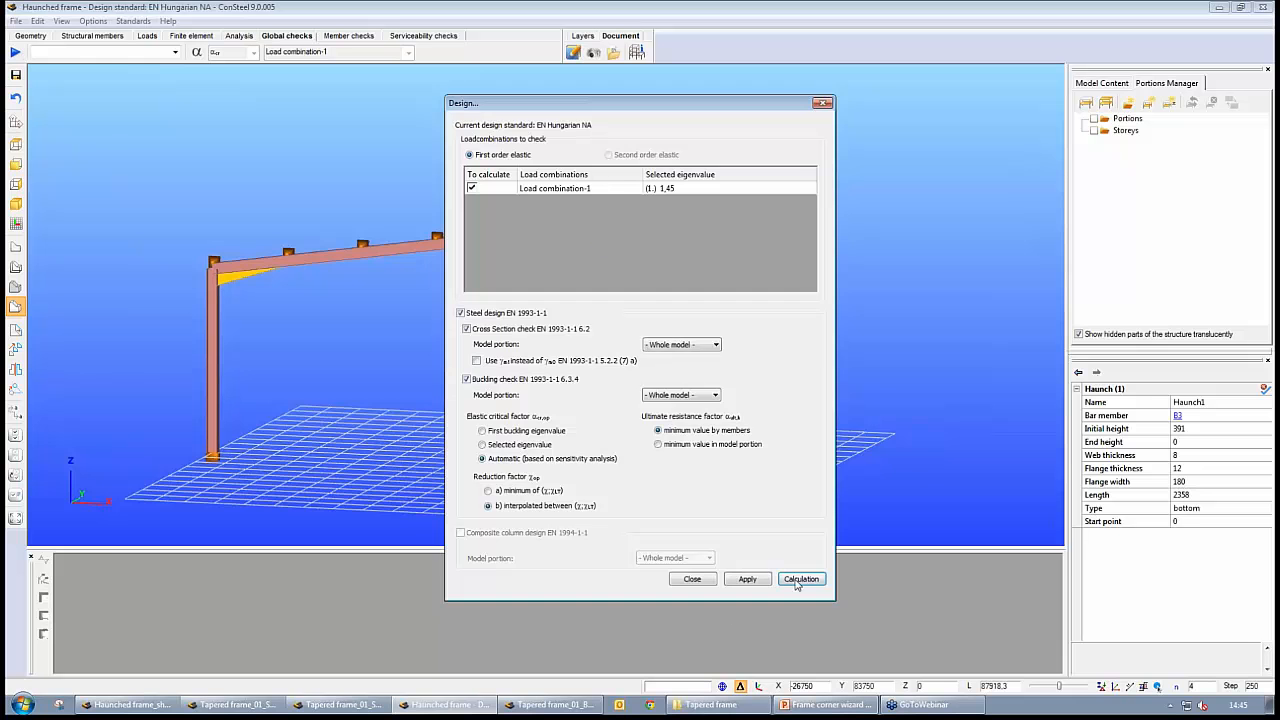
left_click(798, 580)
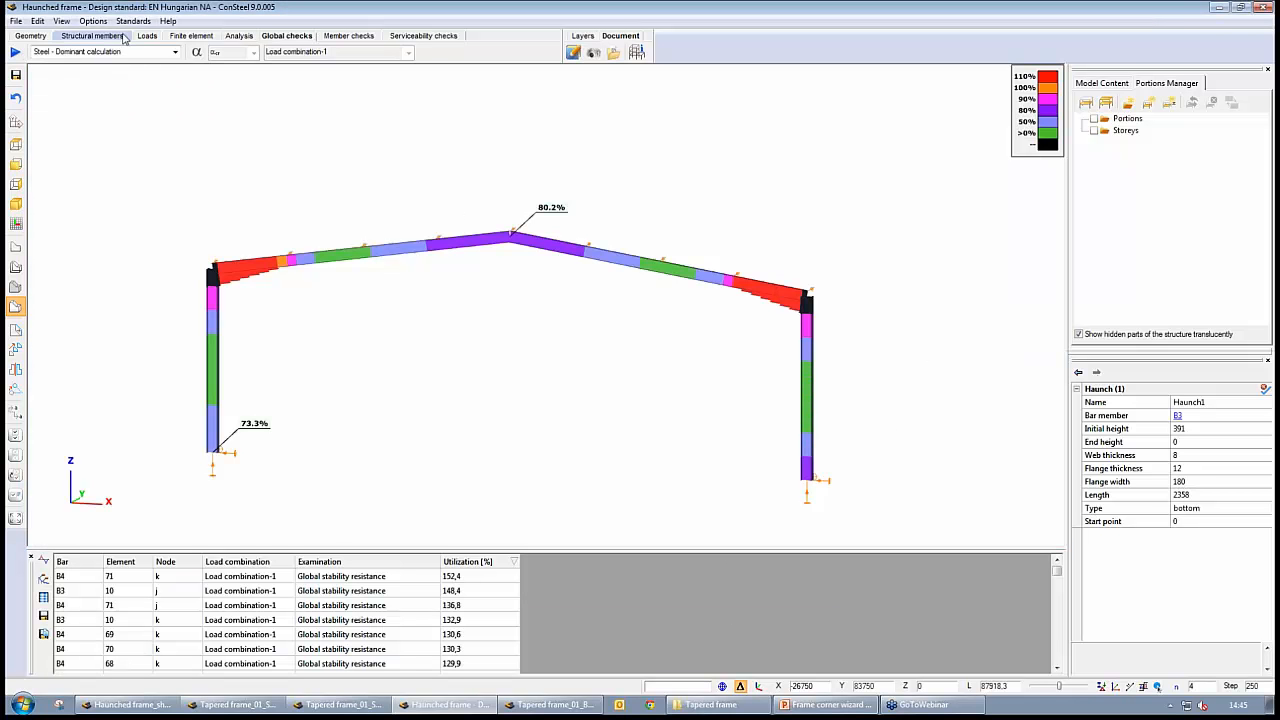
Rerun the analysis without corner zone recognition and repeat the global steel design check for Load combination-1
left_click(123, 37)
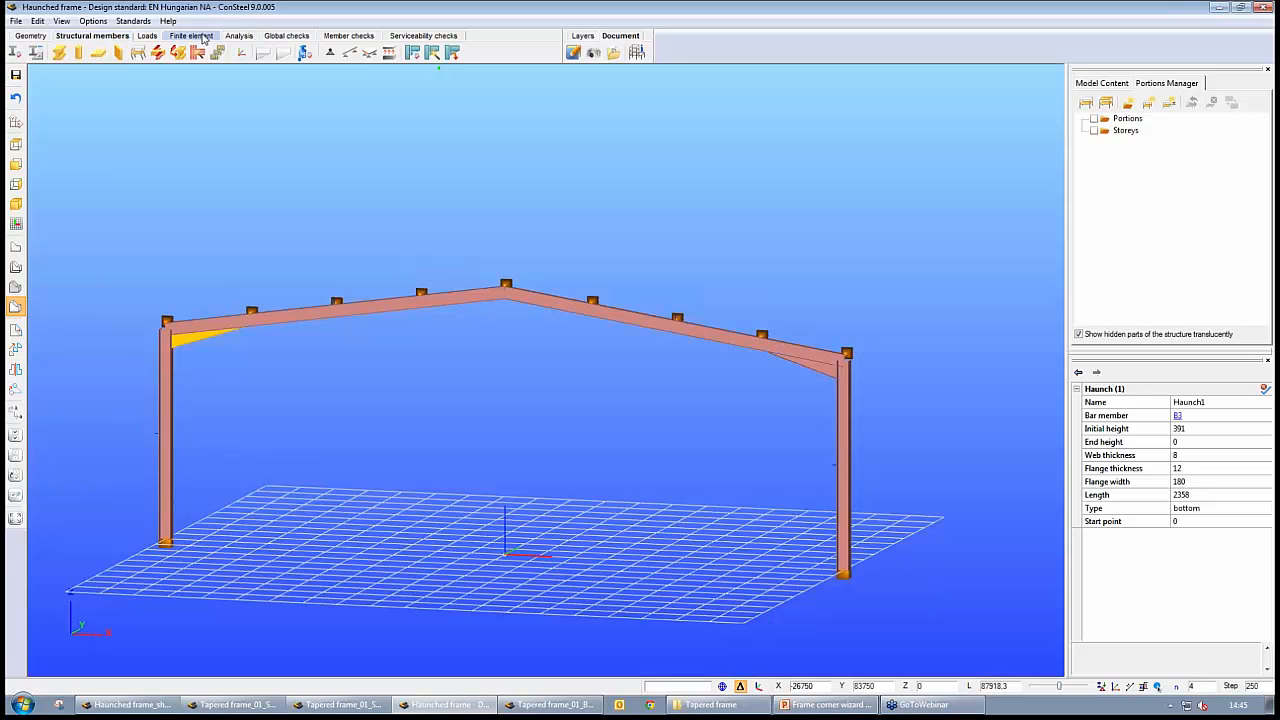
left_click(239, 36)
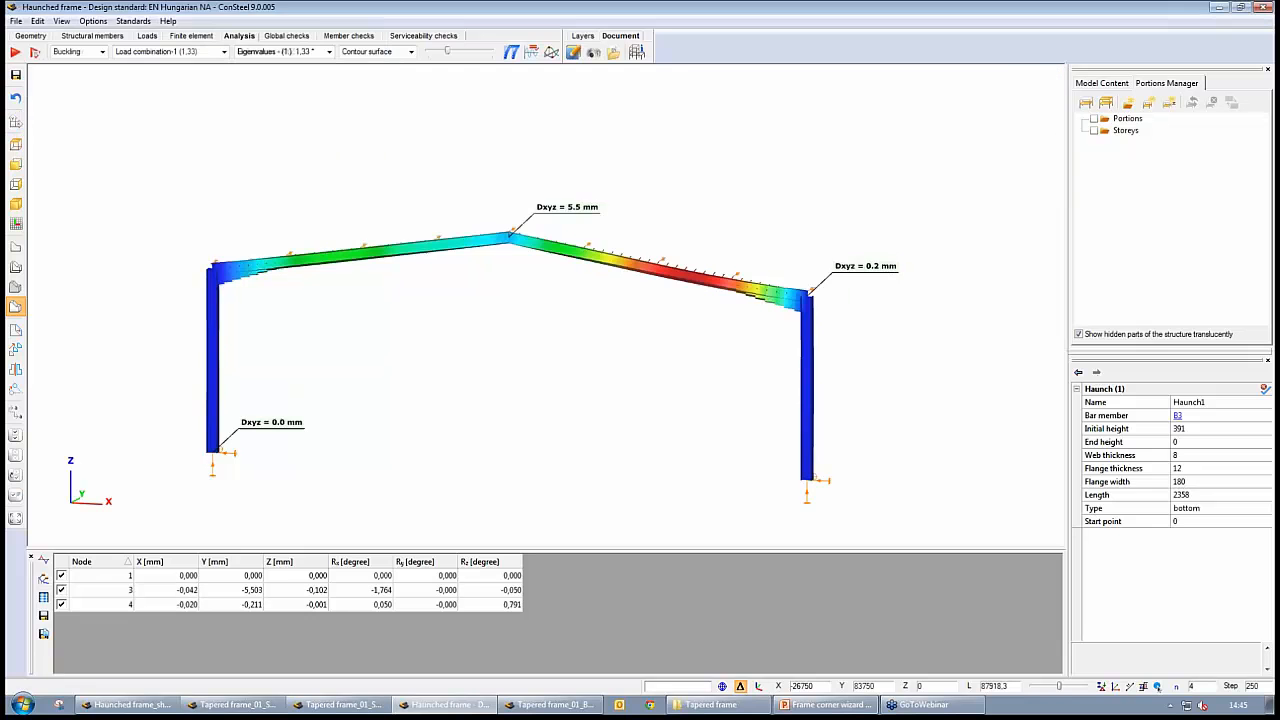
left_click(287, 36)
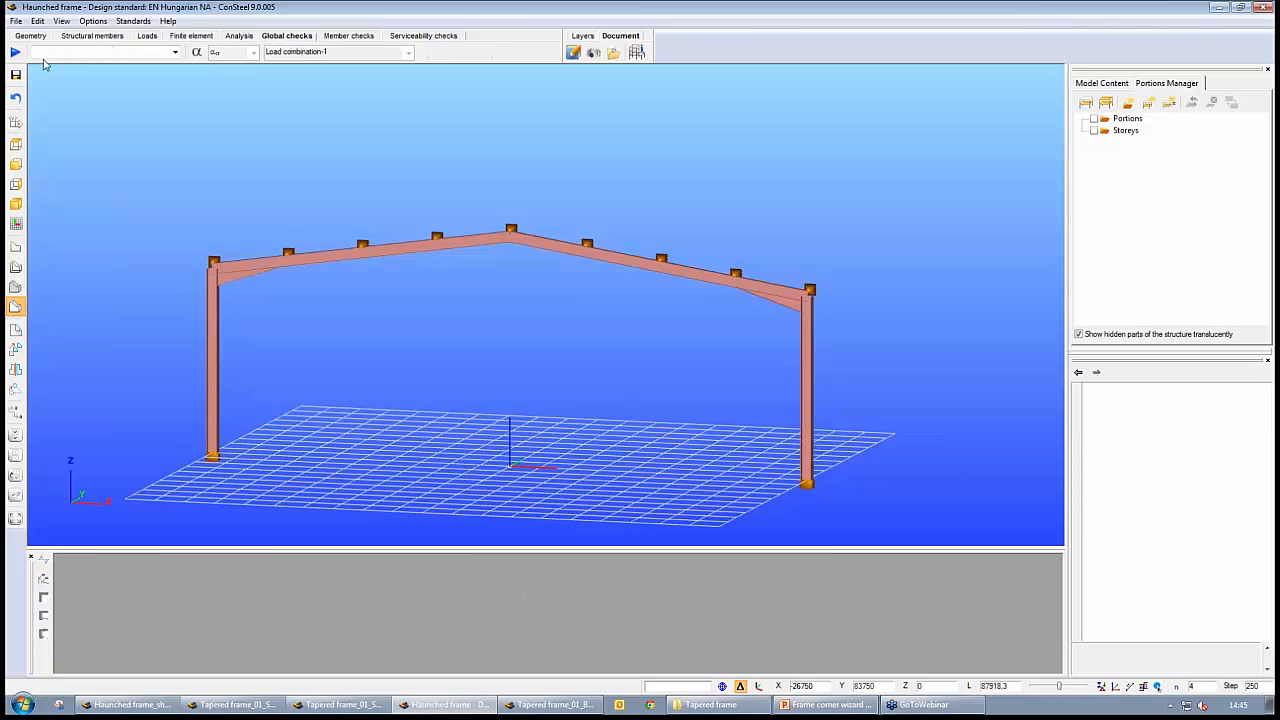
left_click(15, 52)
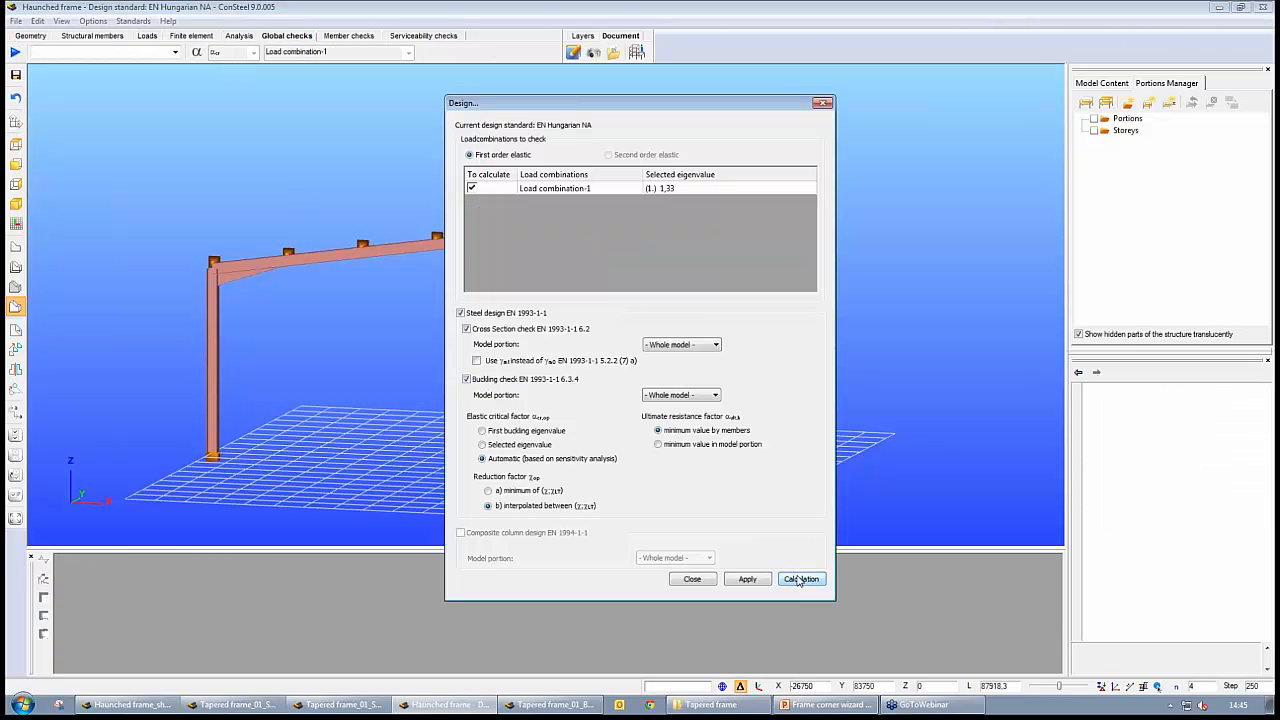
left_click(800, 579)
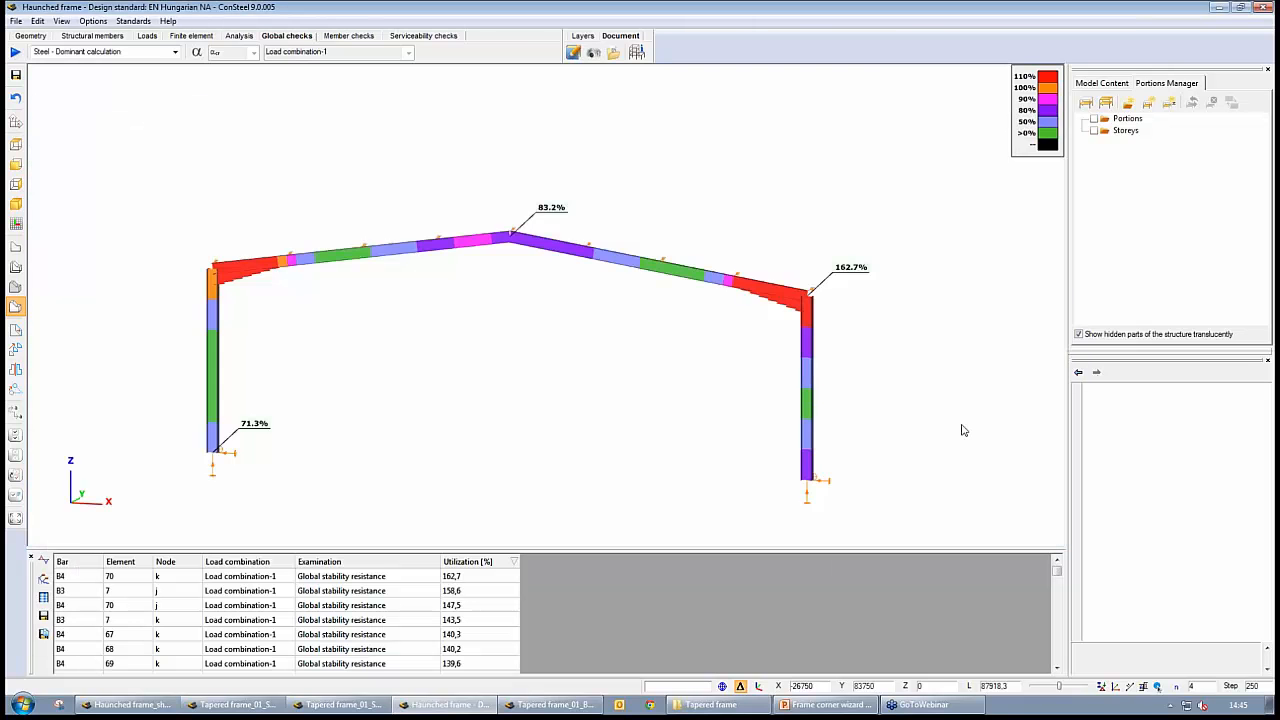
Locate the most utilized element, bar B4 element 70, and examine the utilization around the right frame corner
middle_click_drag(510, 404, 541, 419)
scroll(339, 326, "up", 5)
middle_click_drag(690, 421, 267, 333)
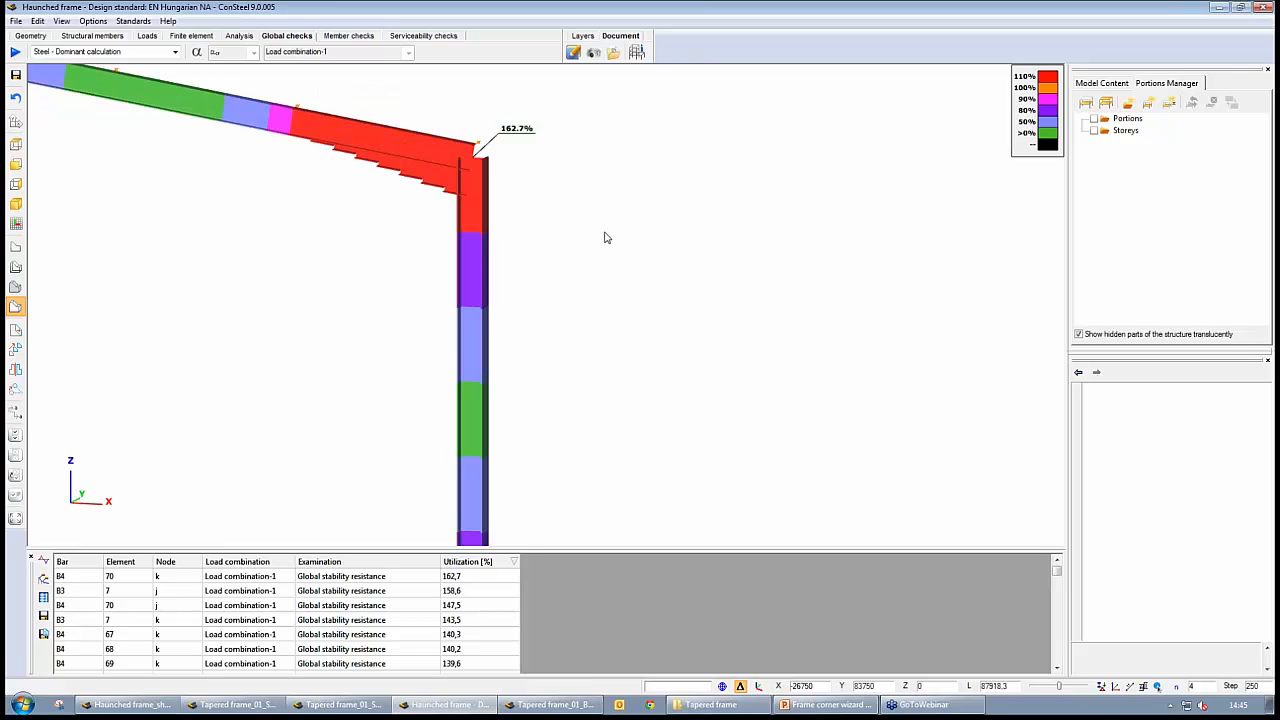
left_click(466, 578)
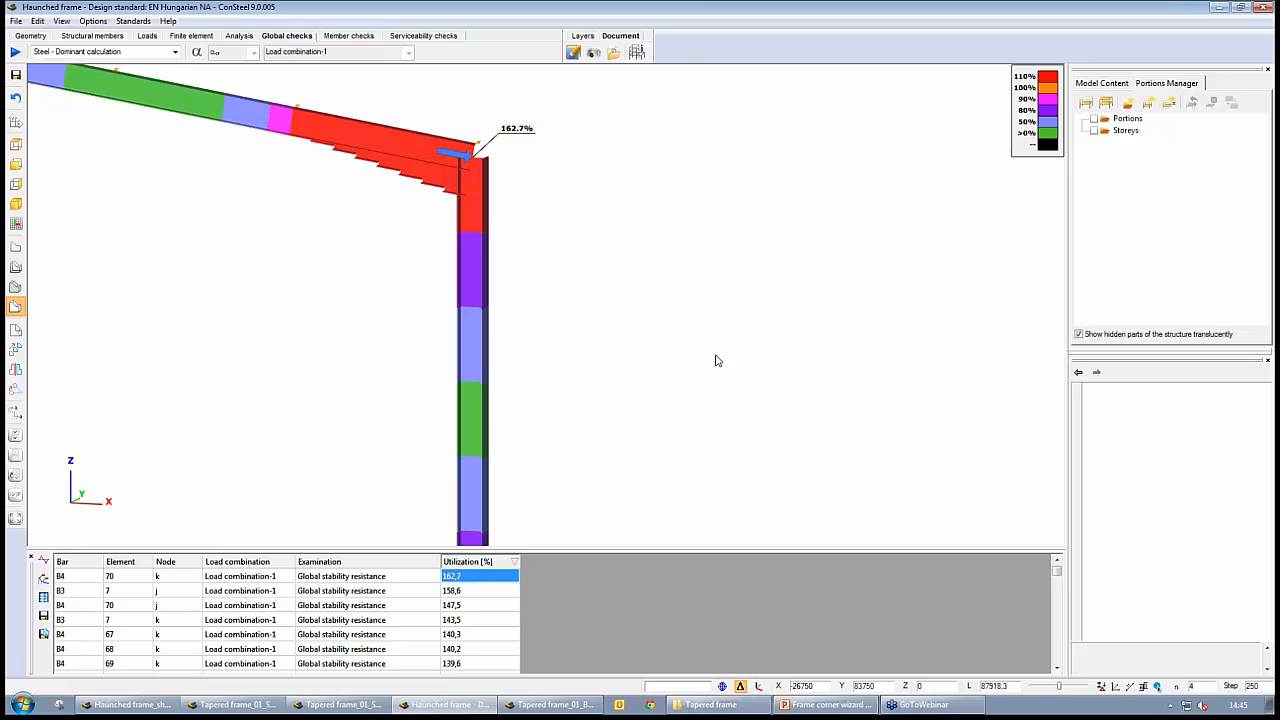
scroll(577, 314, "up", 3)
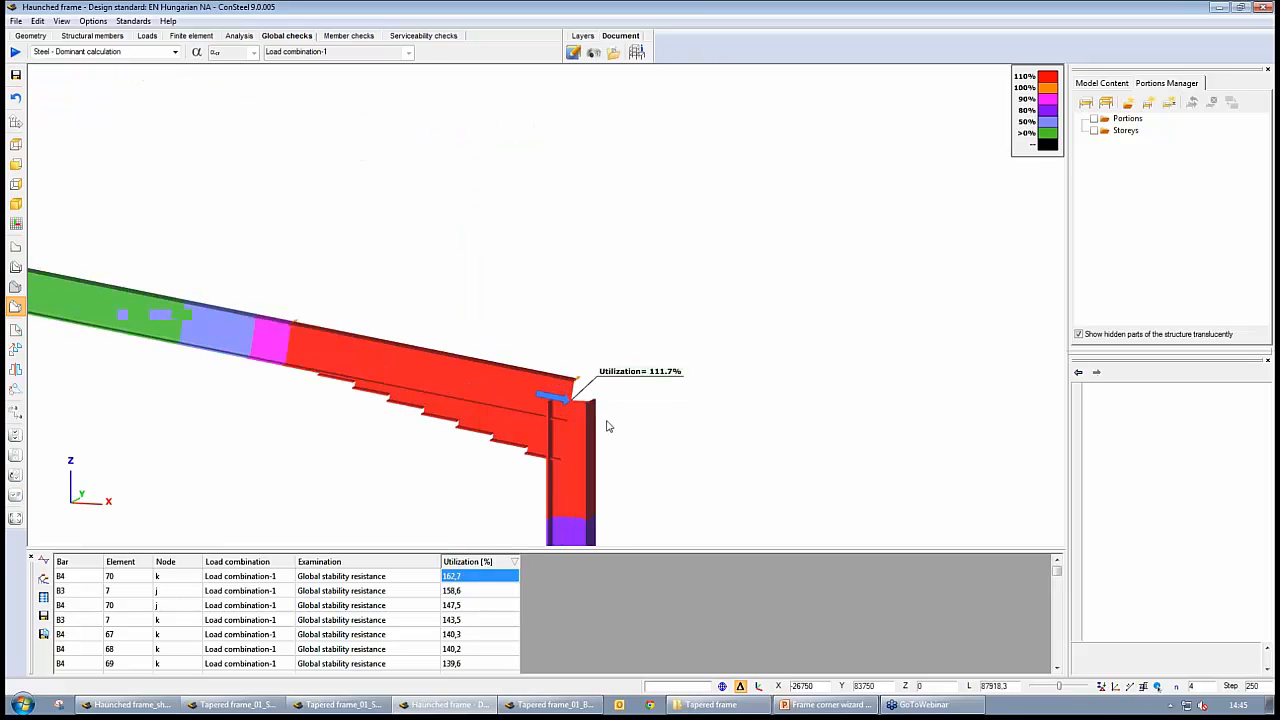
scroll(606, 426, "up", 2)
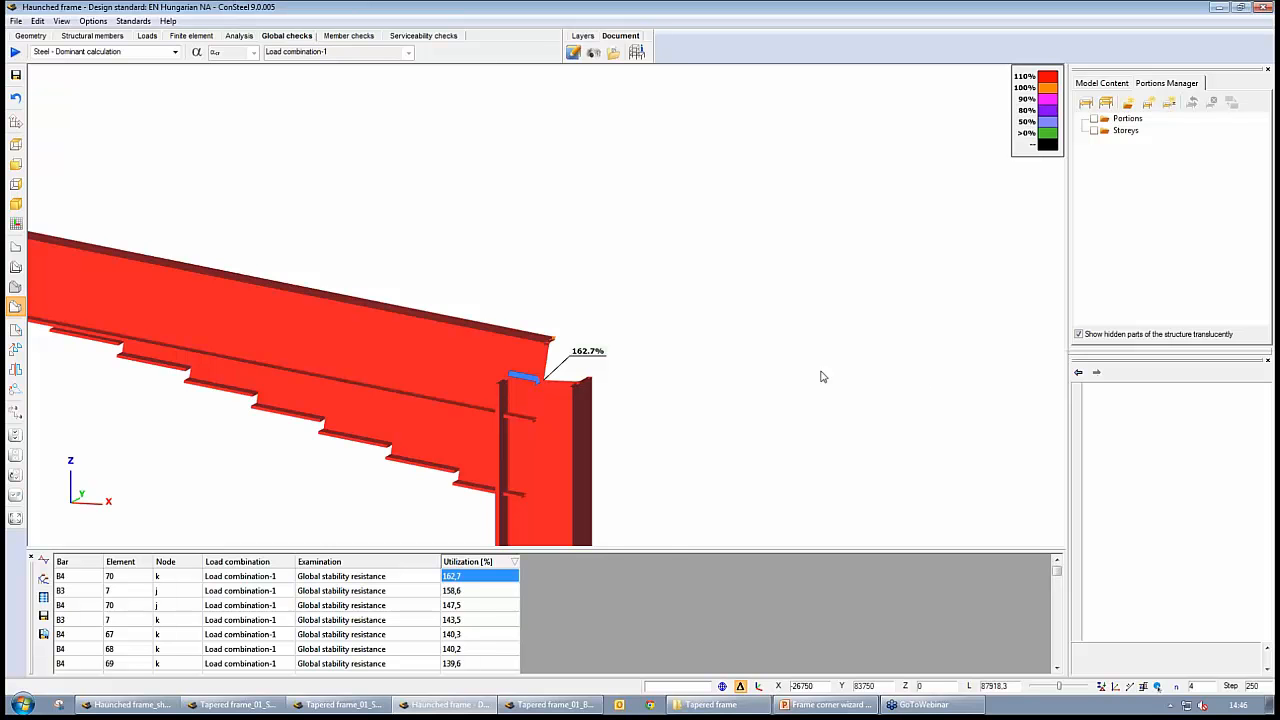
scroll(805, 365, "down", 3)
scroll(795, 347, "down", 1)
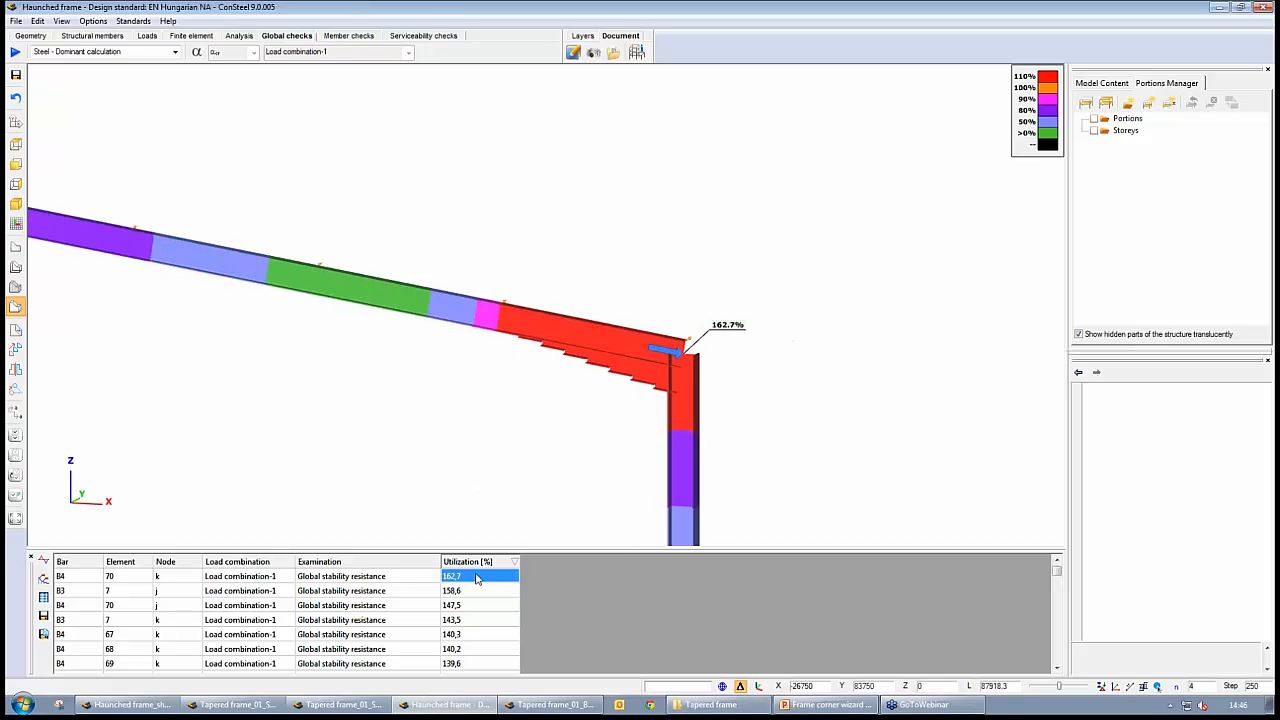
Turn recognition of frame corner zones back on with the Frame corner wizard
left_click(106, 37)
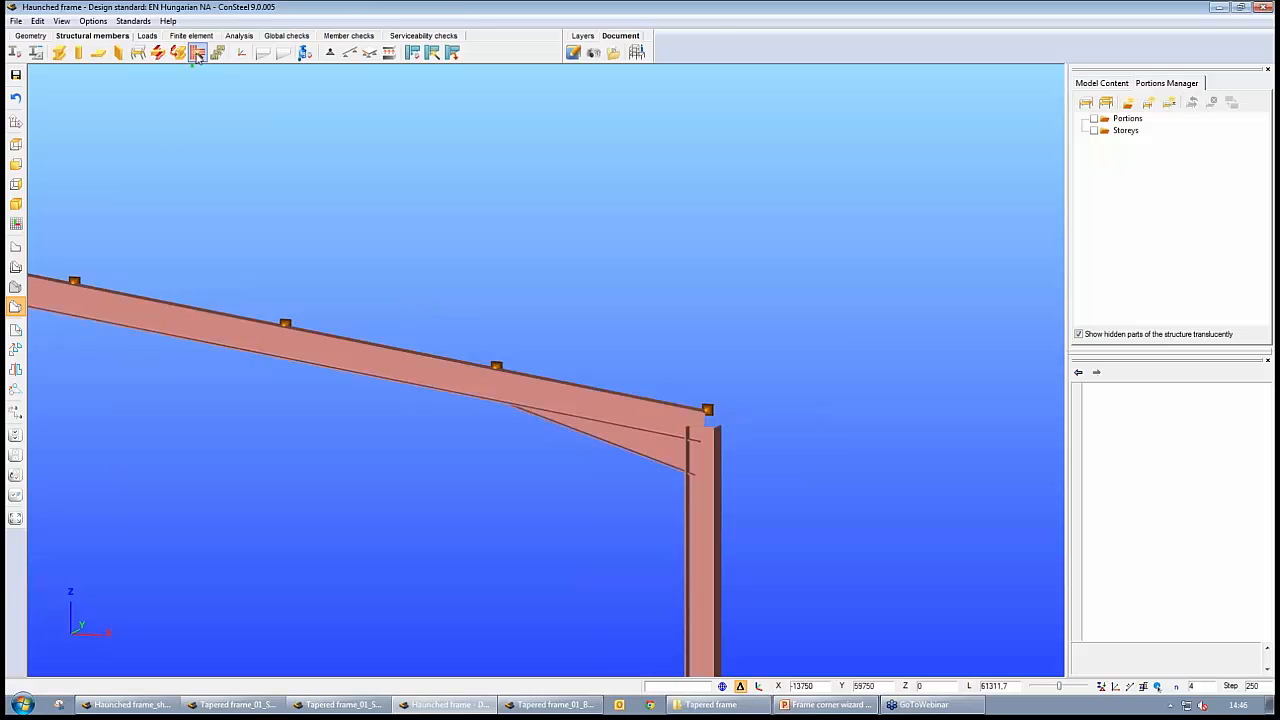
left_click(197, 52)
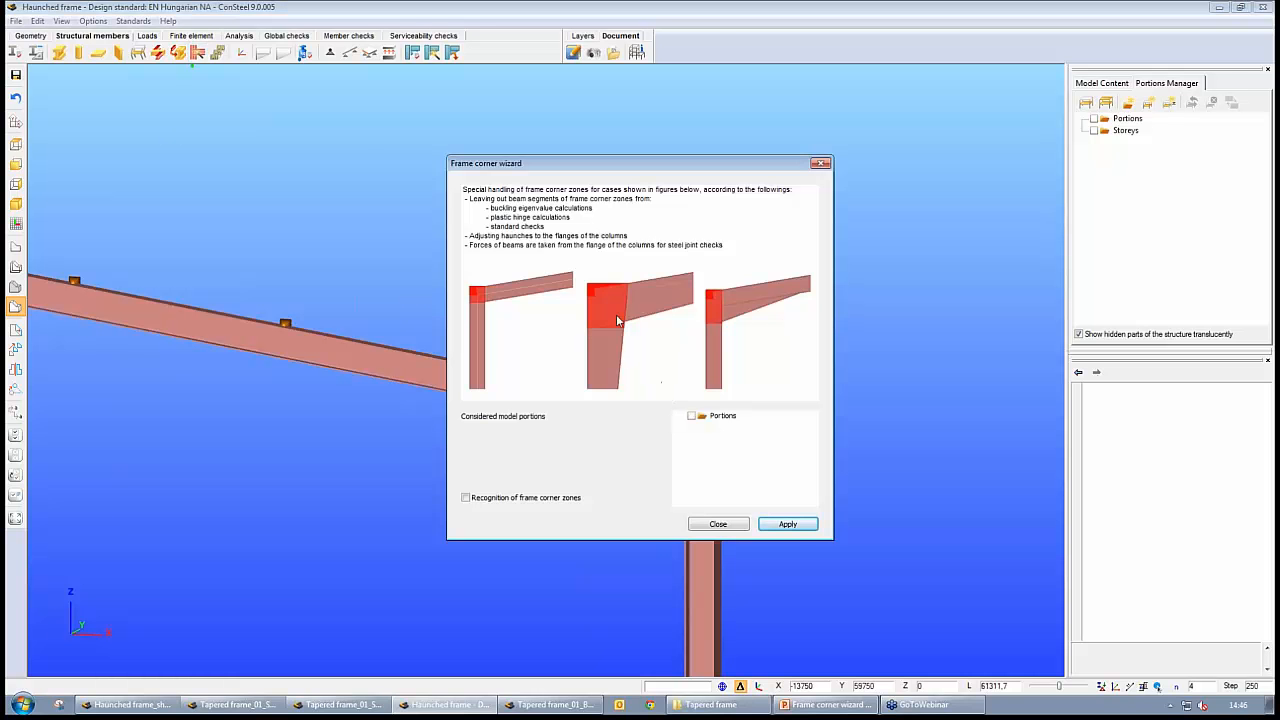
left_click(466, 498)
left_click(788, 524)
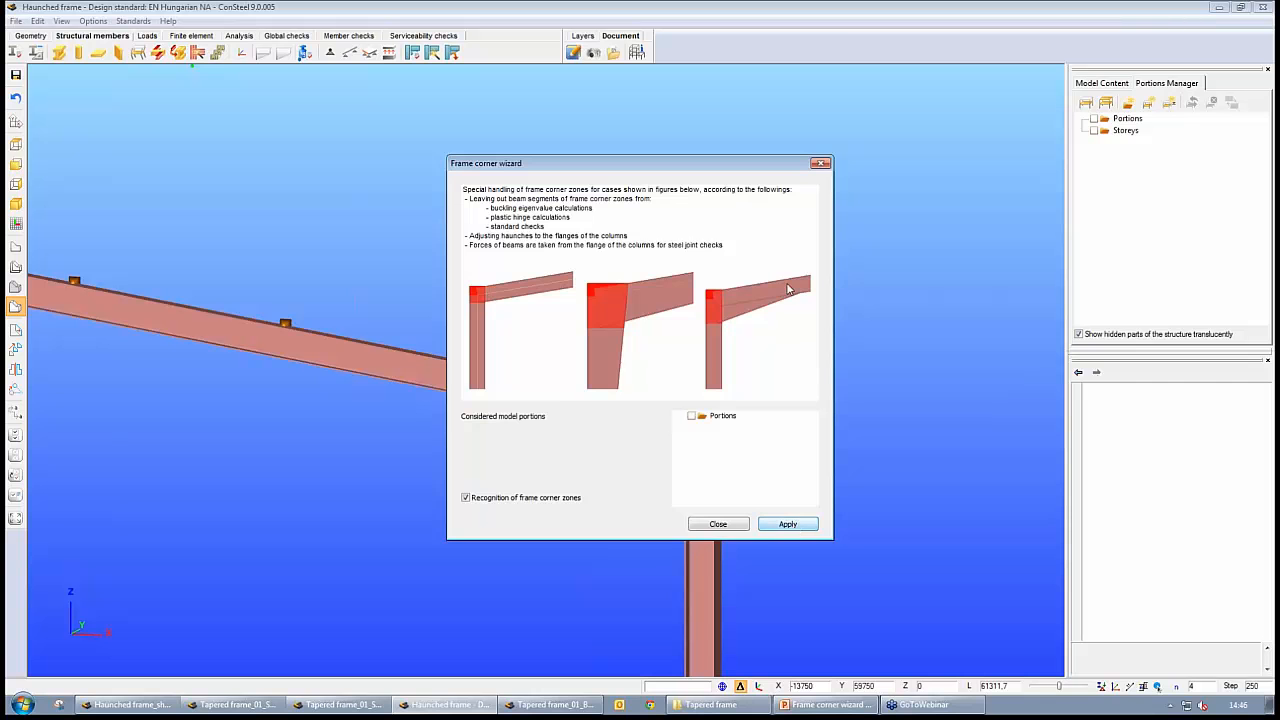
left_click(820, 163)
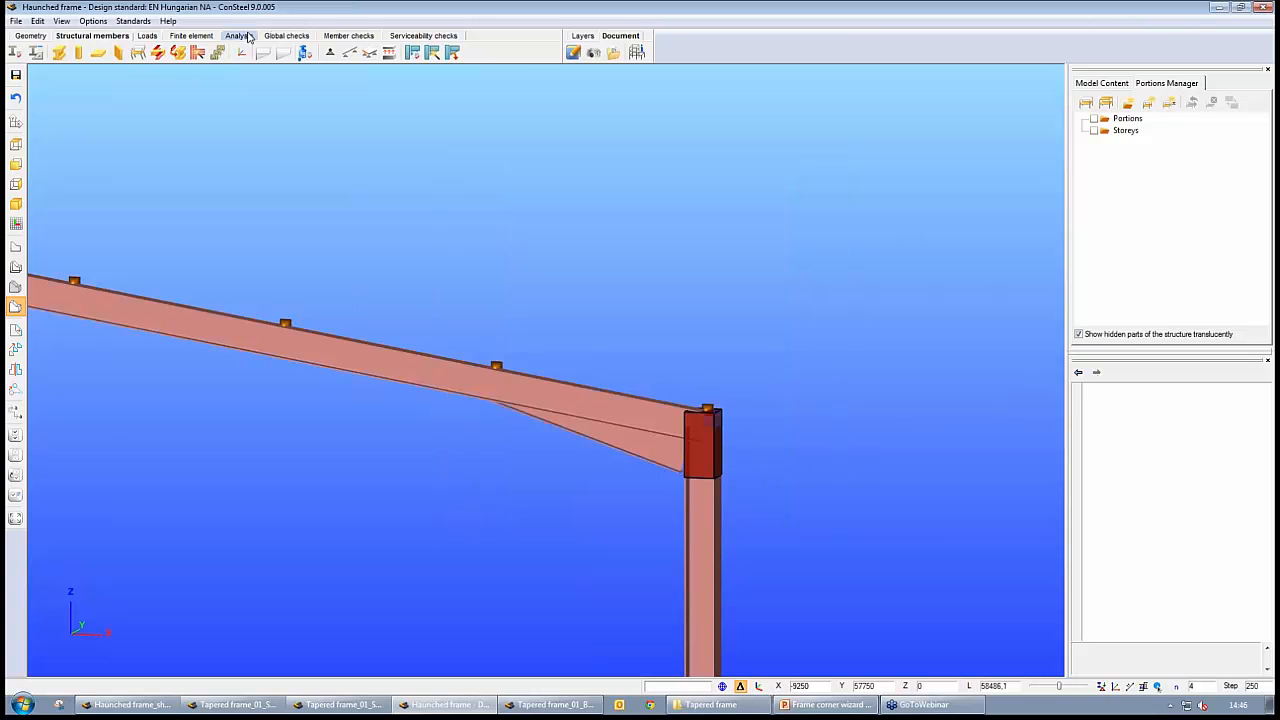
Rerun the analysis with corner zones recognized and calculate the global steel design check for Load combination-1
left_click(245, 36)
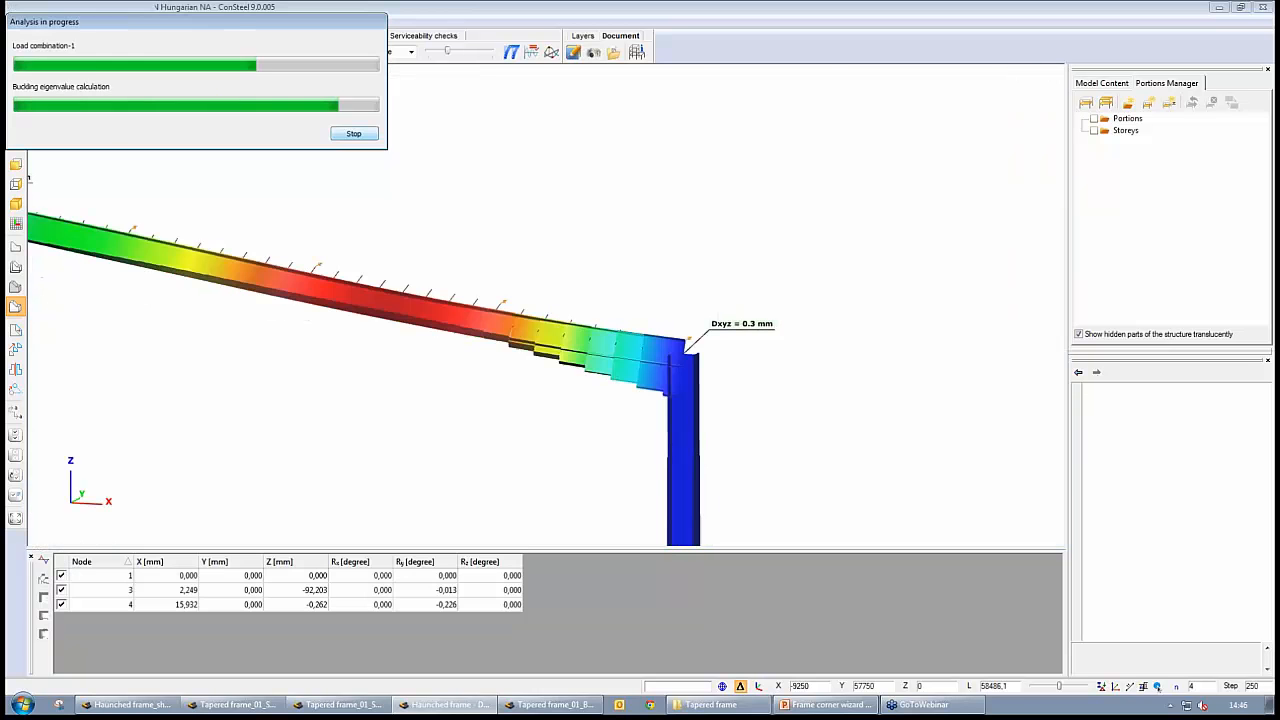
left_click(287, 36)
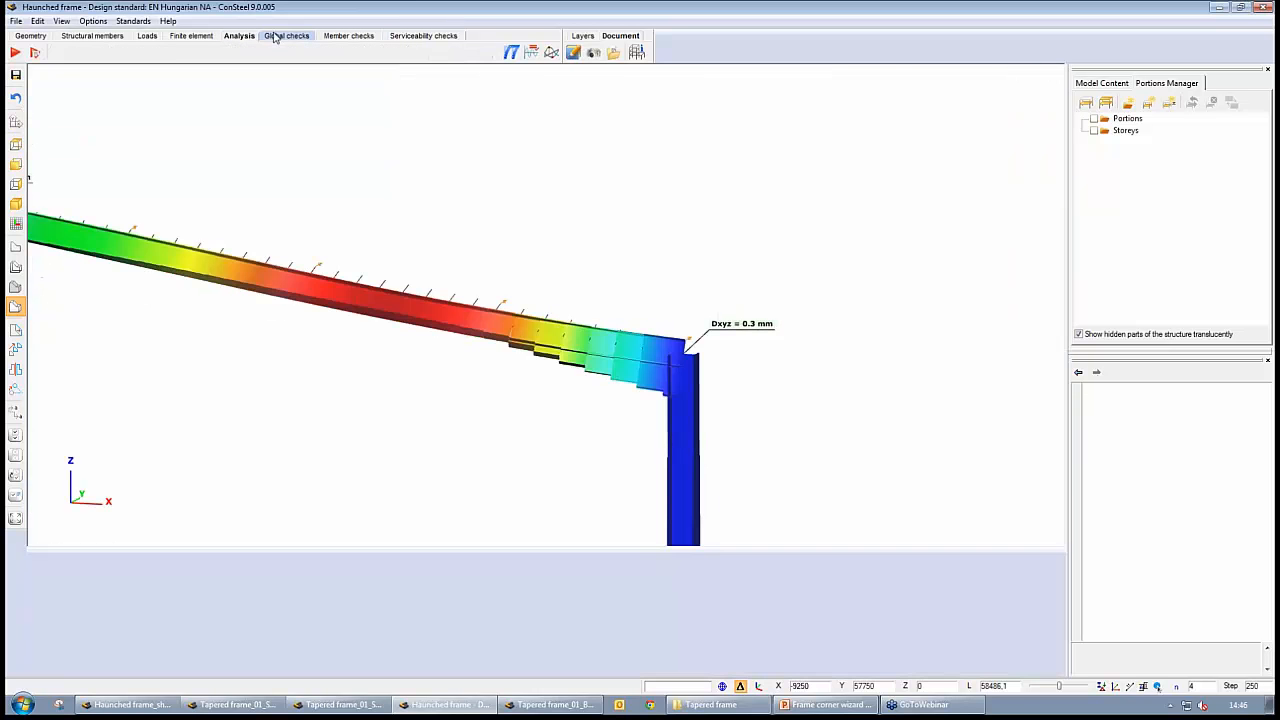
left_click(16, 53)
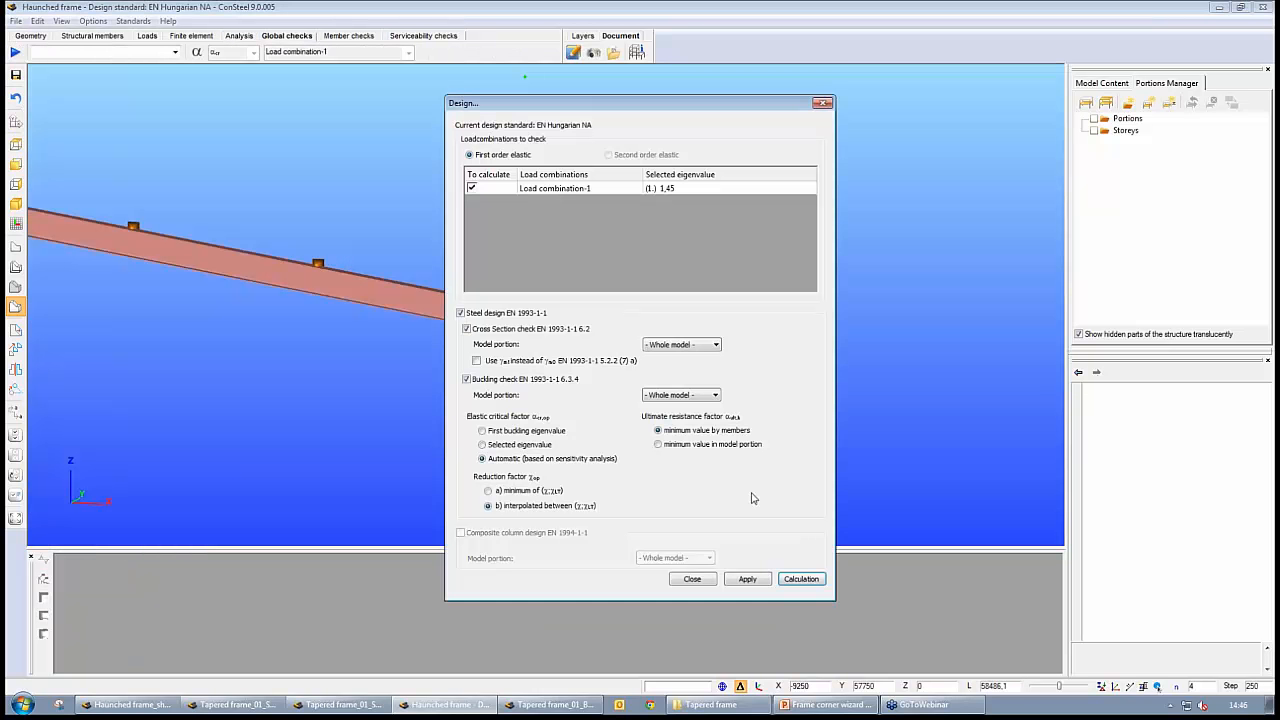
left_click(801, 579)
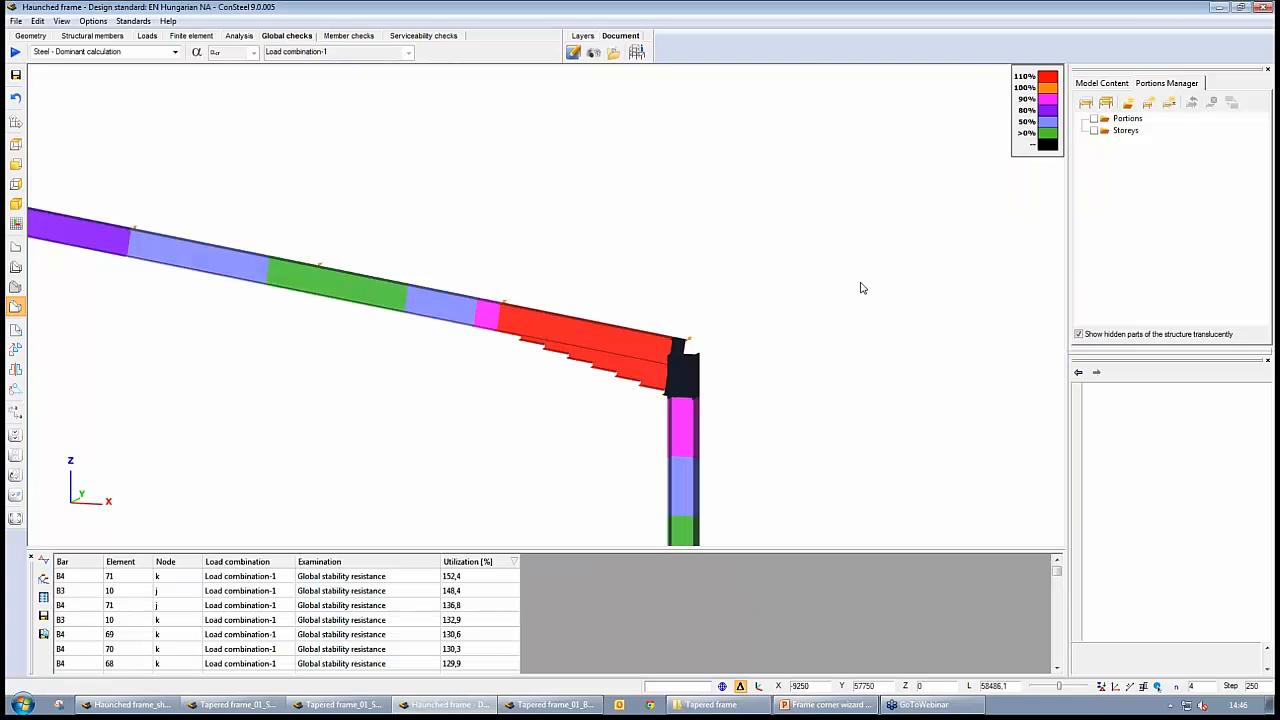
Locate the most utilized element, bar B4 element 71, and examine the utilization beside the corner zone and across the whole frame
left_click(468, 577)
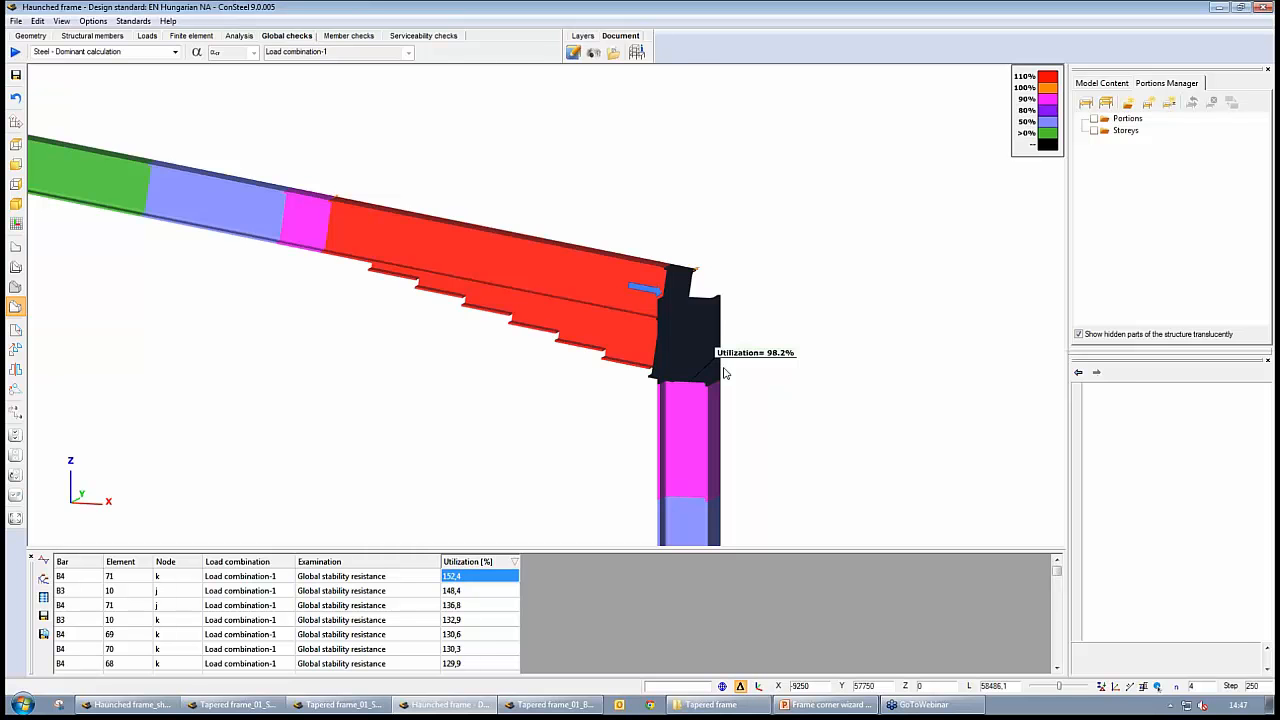
scroll(726, 373, "down", 2)
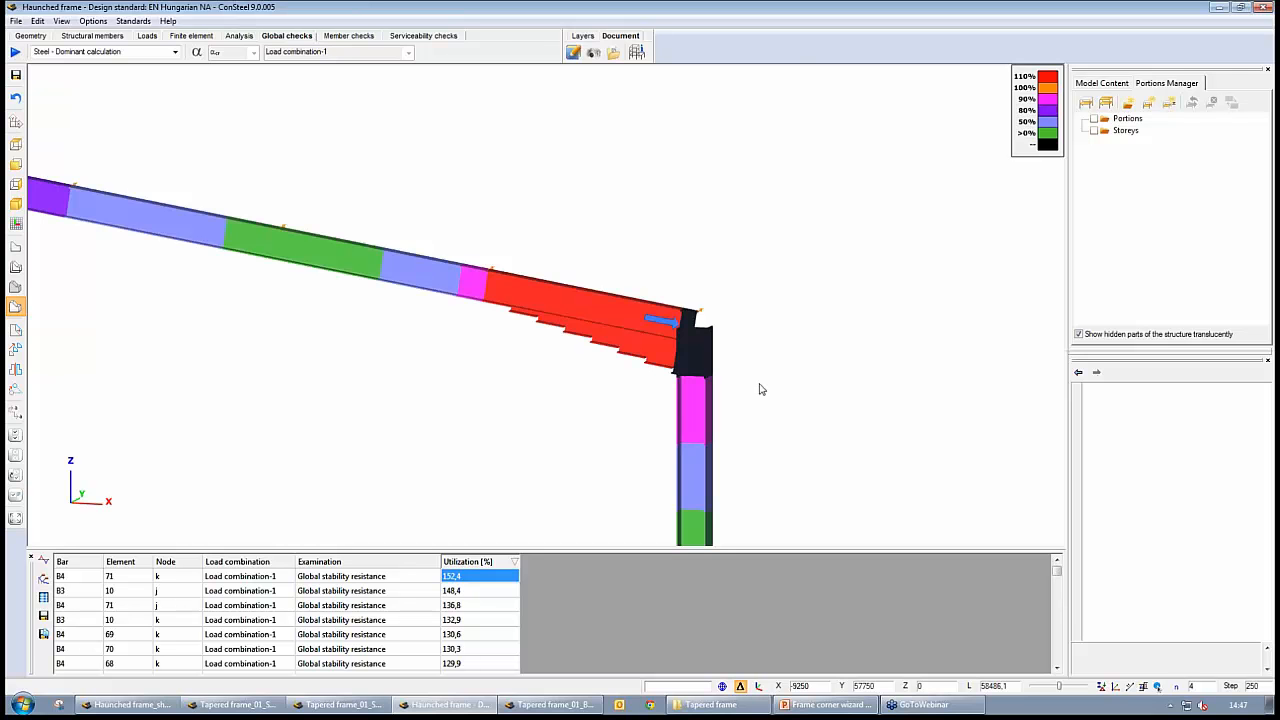
mouse_move(703, 389)
scroll(531, 426, "down", 4)
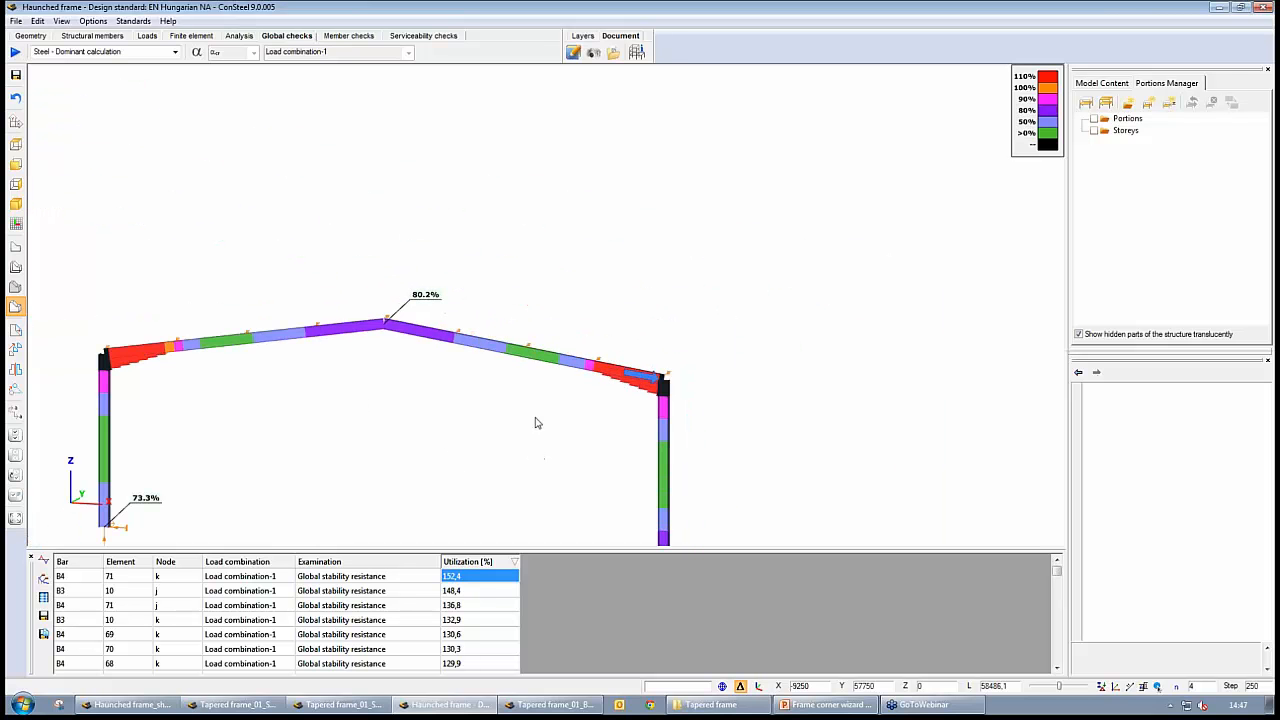
middle_click_drag(554, 426, 379, 423)
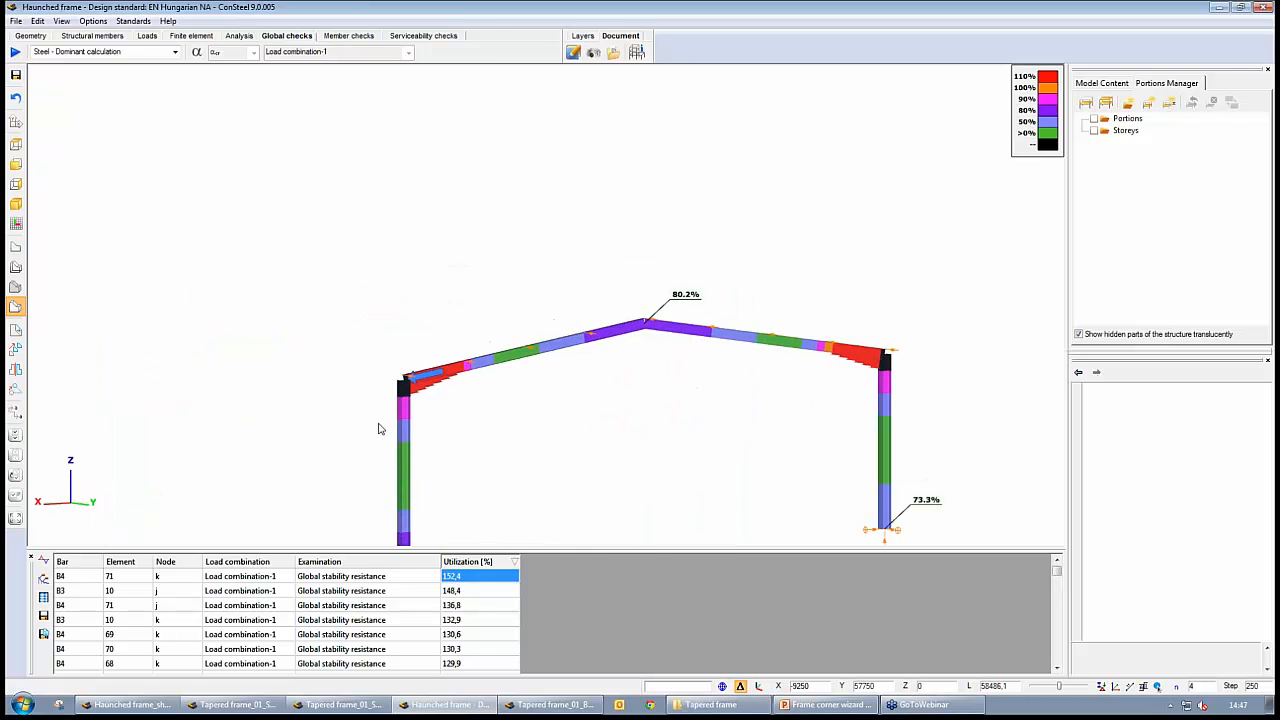
middle_click_drag(637, 458, 629, 433)
Place a y point support with 2 - Bottom Middle eccentricity on beam B4 where its haunch ends
left_click(85, 35)
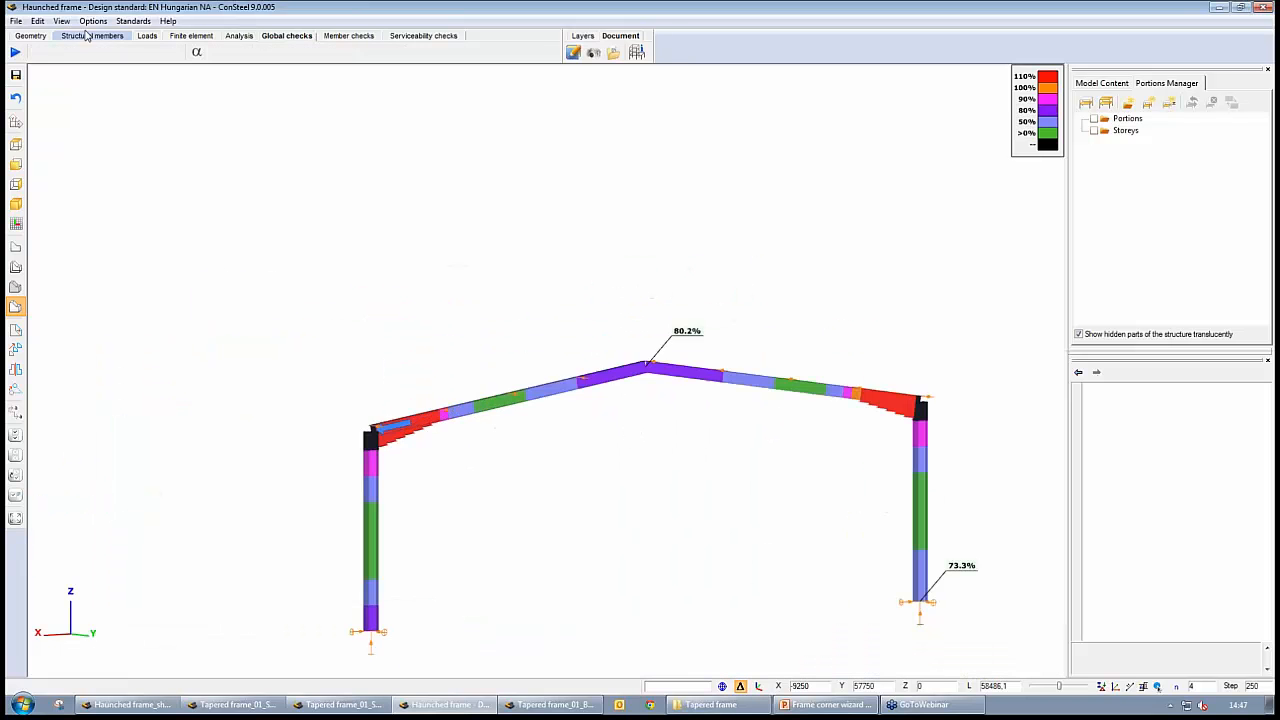
scroll(466, 488, "up", 5)
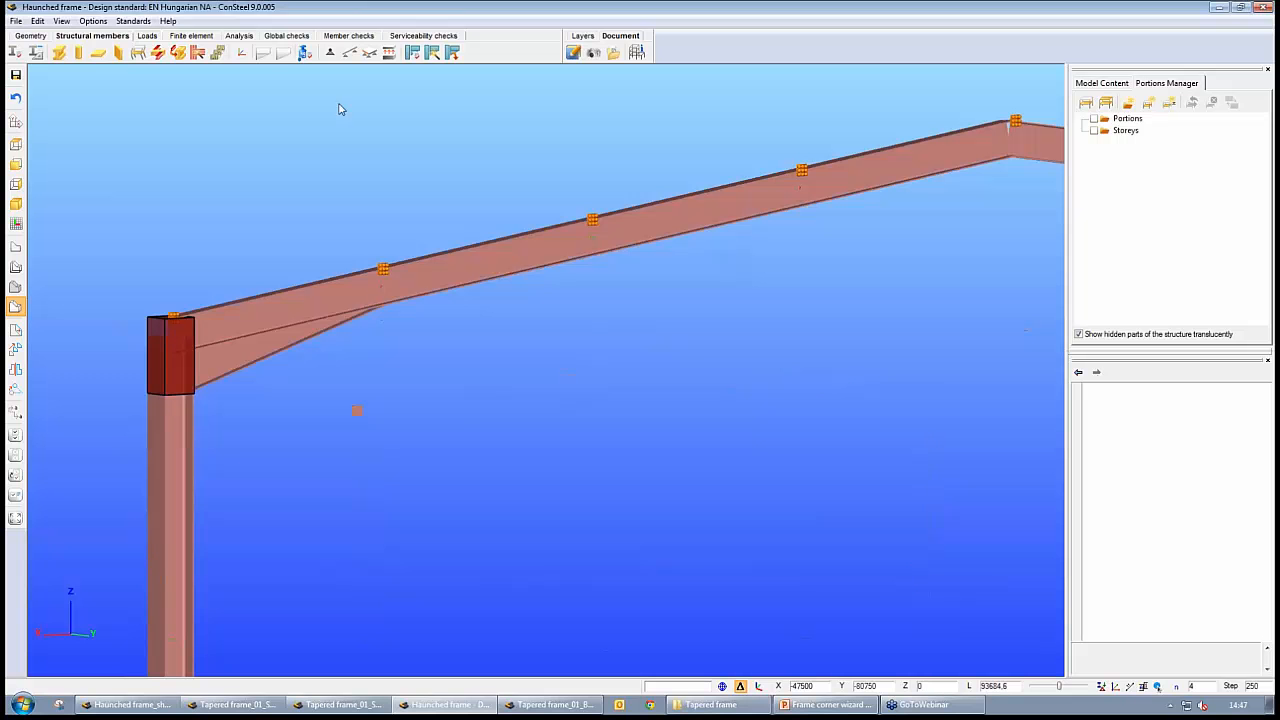
left_click(330, 52)
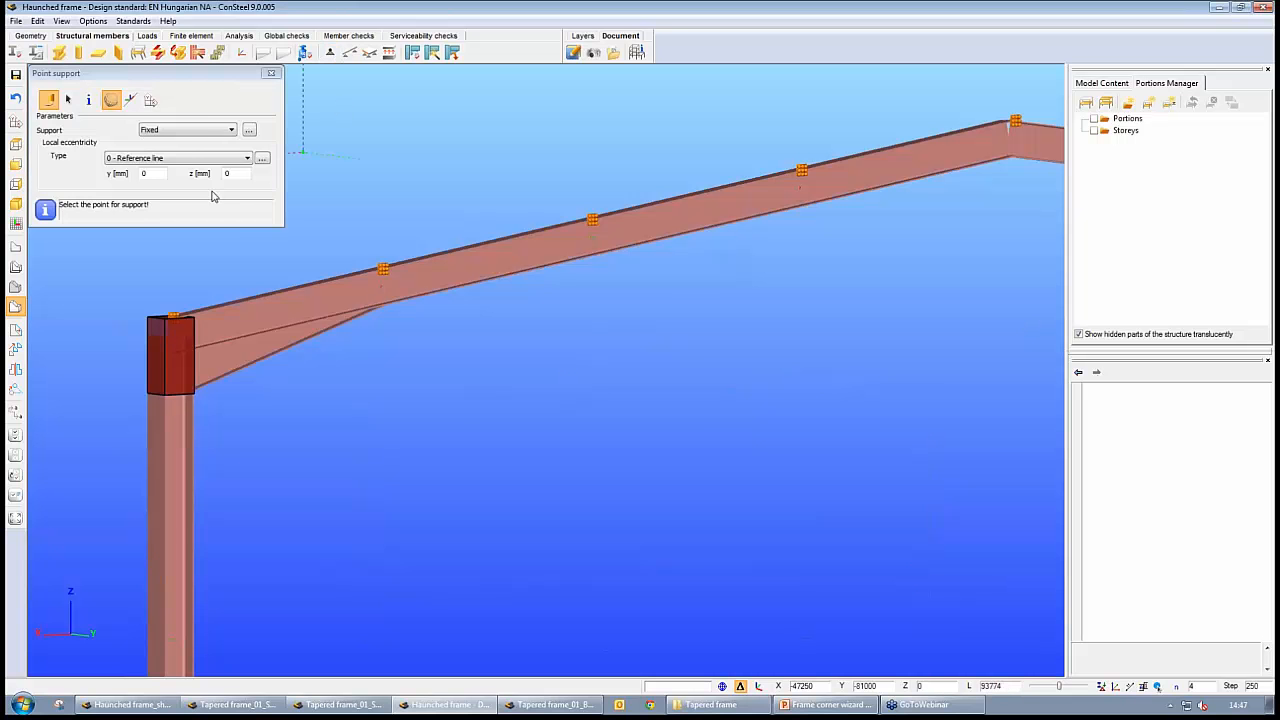
left_click(209, 131)
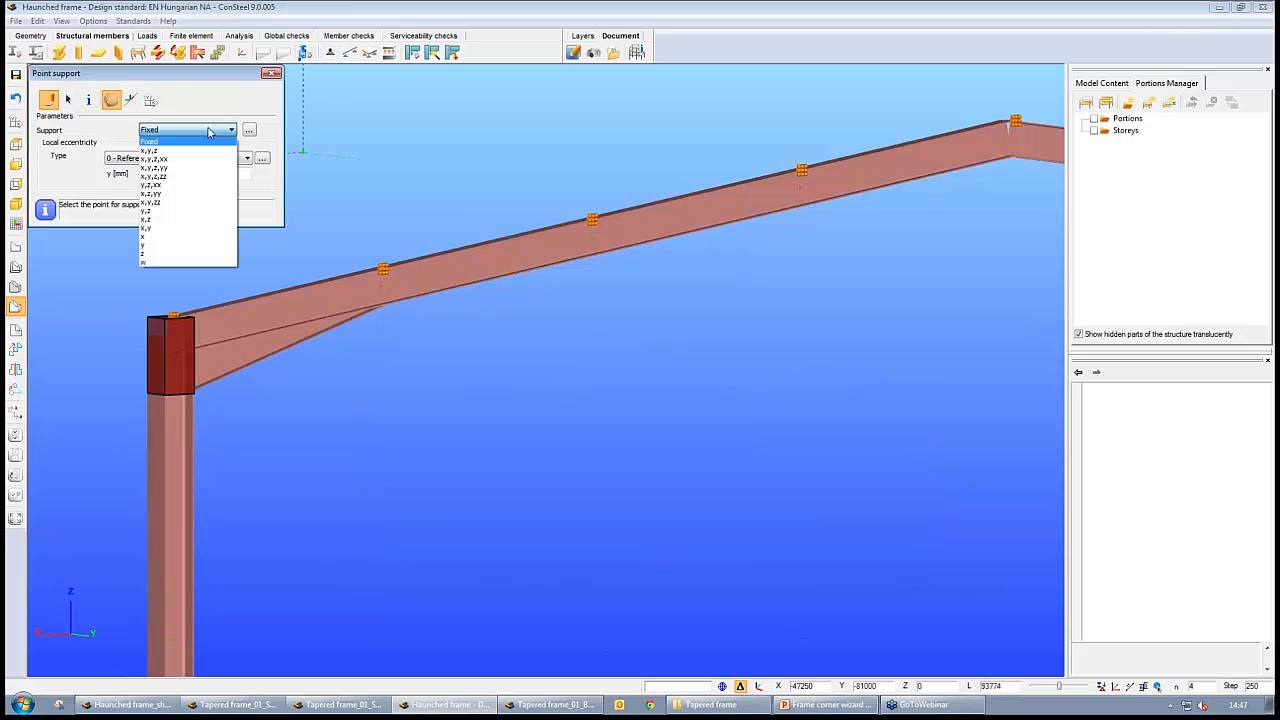
left_click(155, 245)
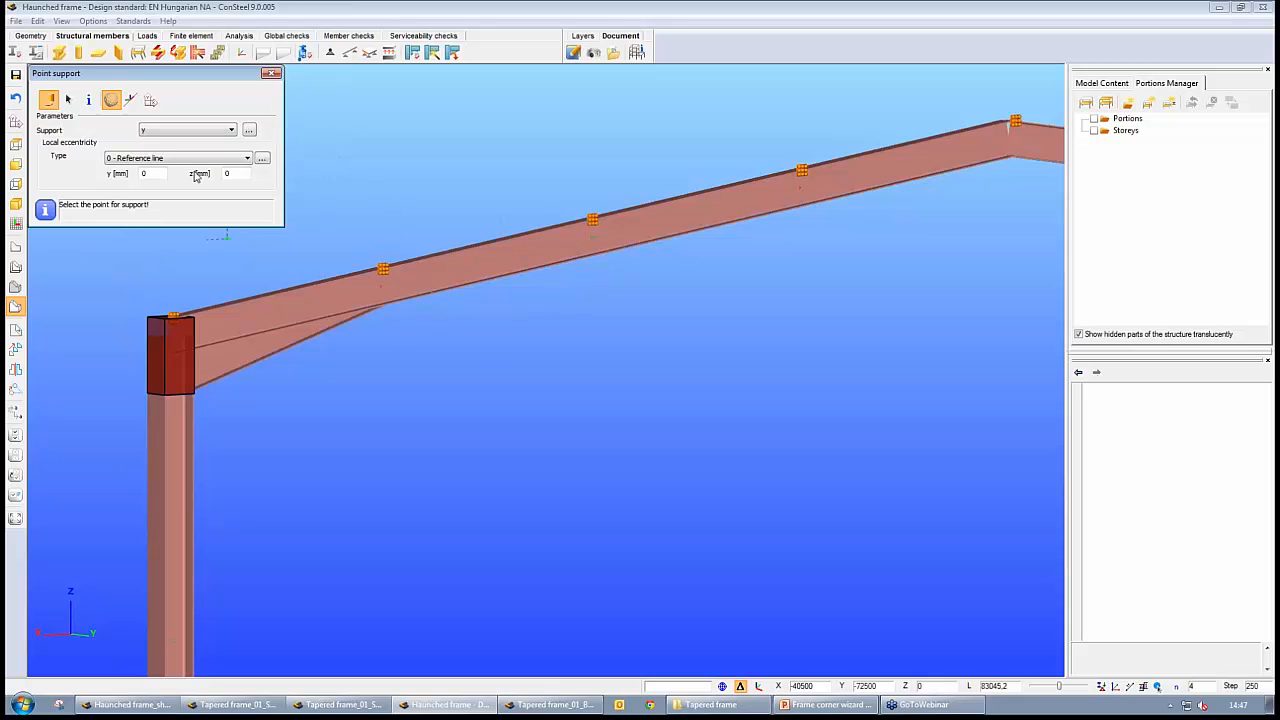
left_click(263, 158)
left_click(164, 214)
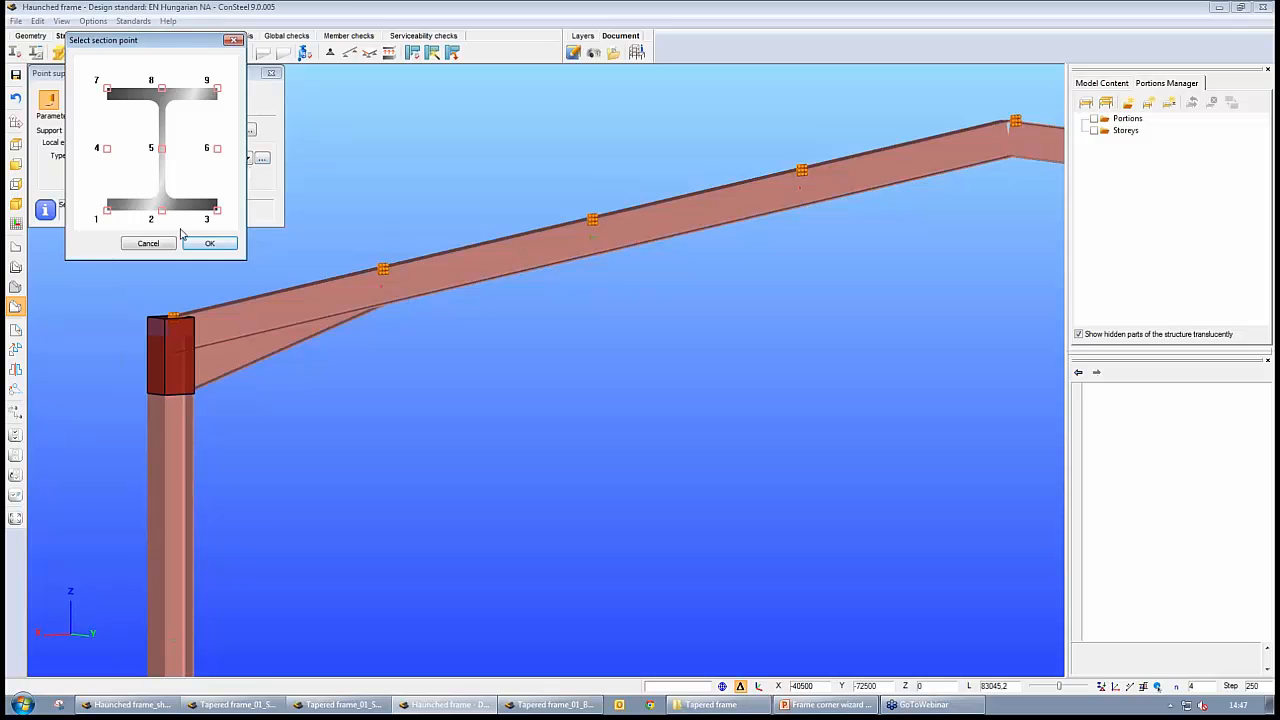
left_click(207, 241)
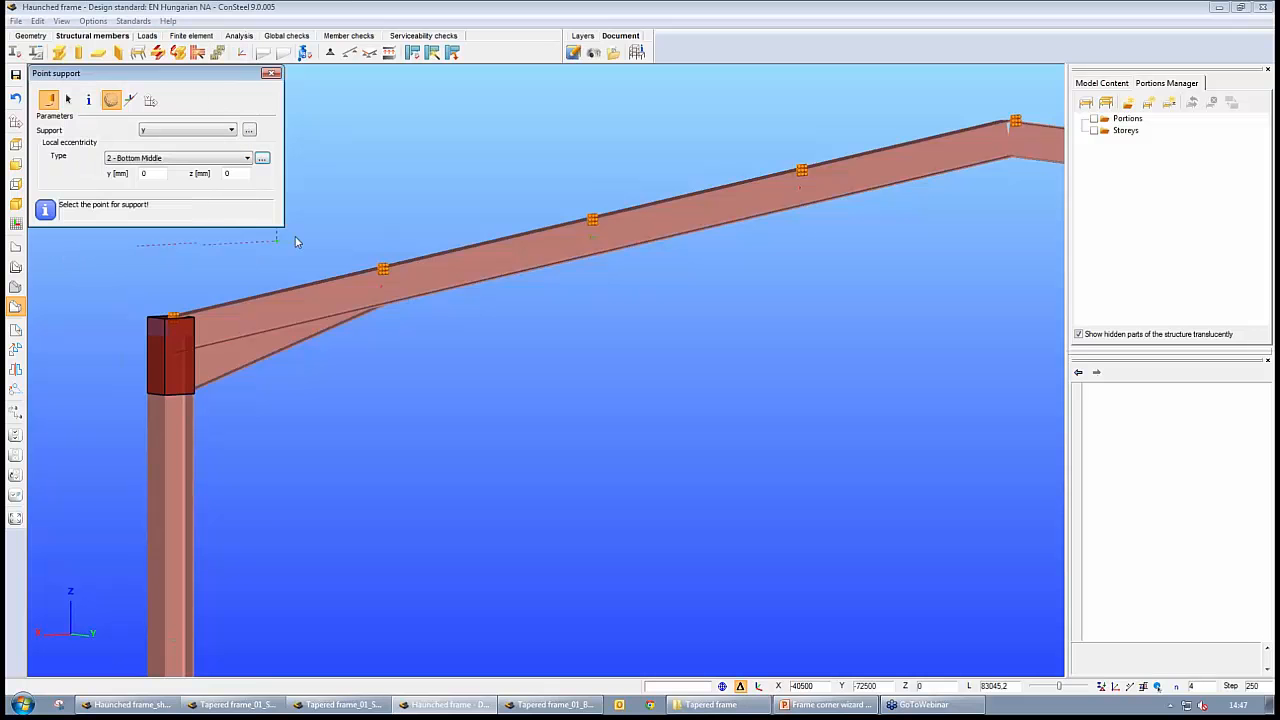
left_click(391, 301)
Place the same bottom-flange y support on the opposite beam B3 at the inner end of its haunch
middle_click_drag(686, 371, 379, 409)
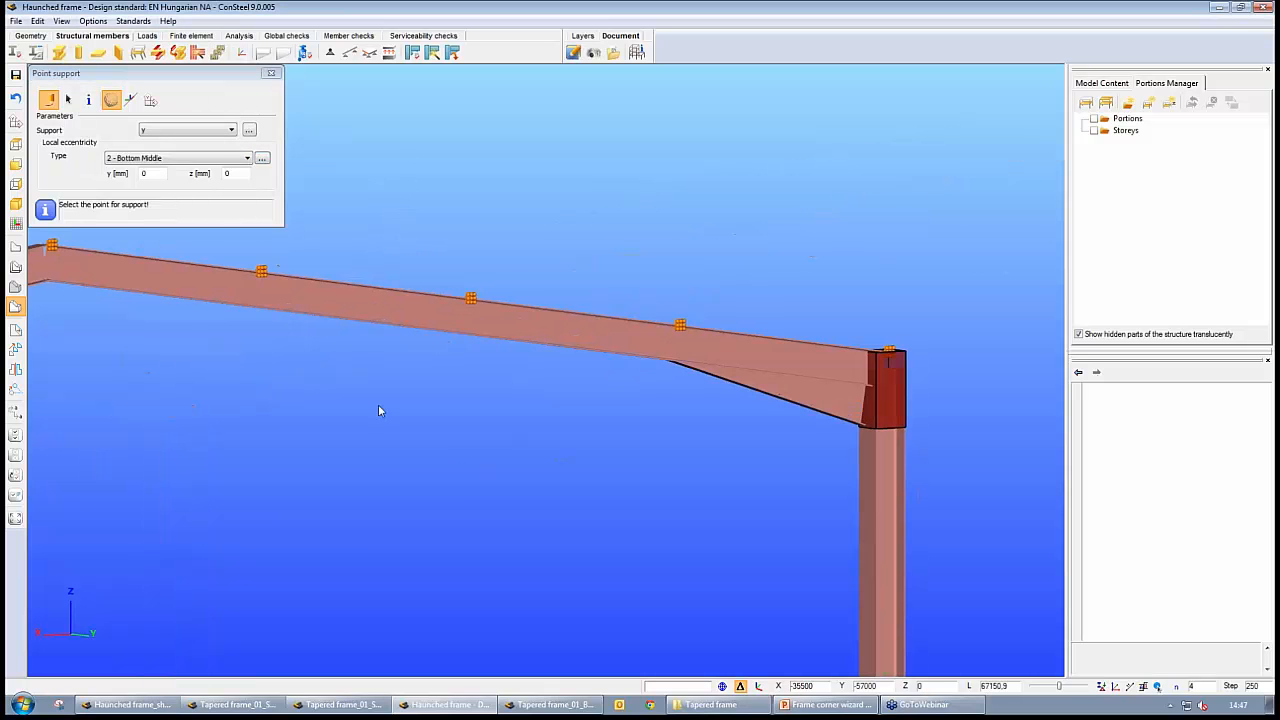
left_click(676, 349)
left_click(271, 73)
Rerun the analysis with the added bottom-flange supports and calculate the global steel design check for Load combination-1
scroll(303, 201, "down", 6)
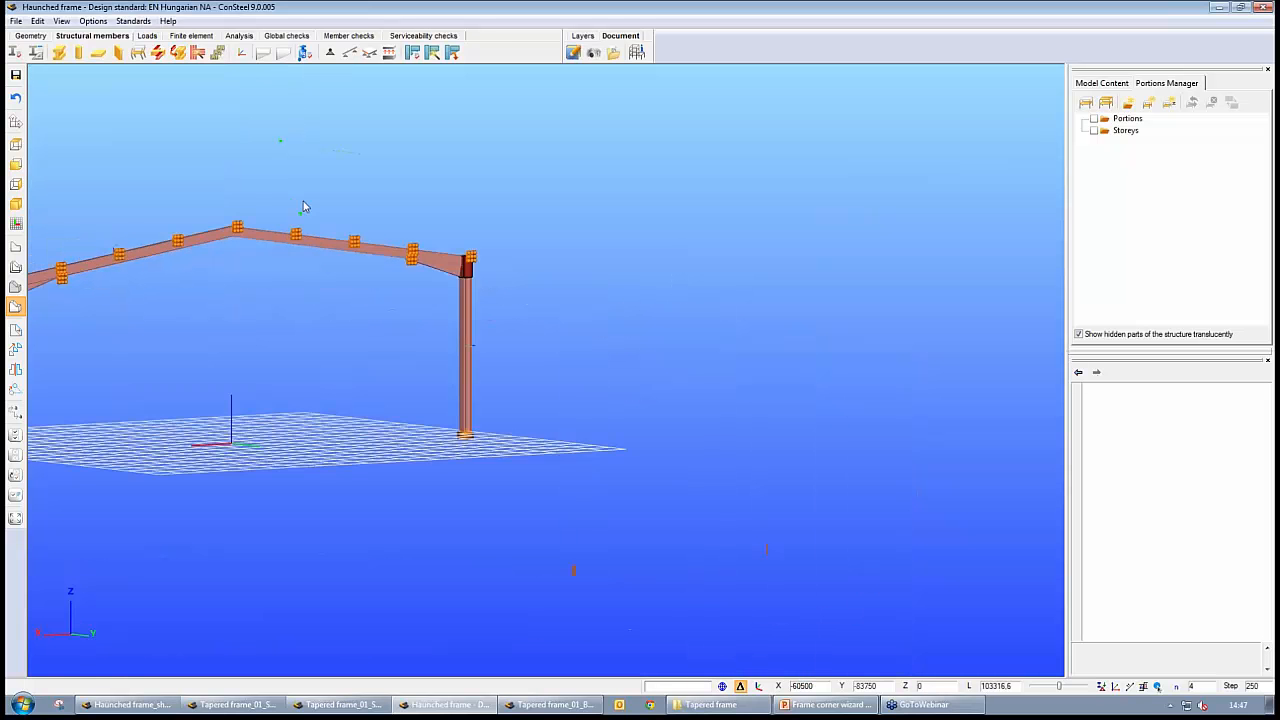
middle_click_drag(294, 339, 491, 314)
middle_click_drag(443, 390, 556, 386)
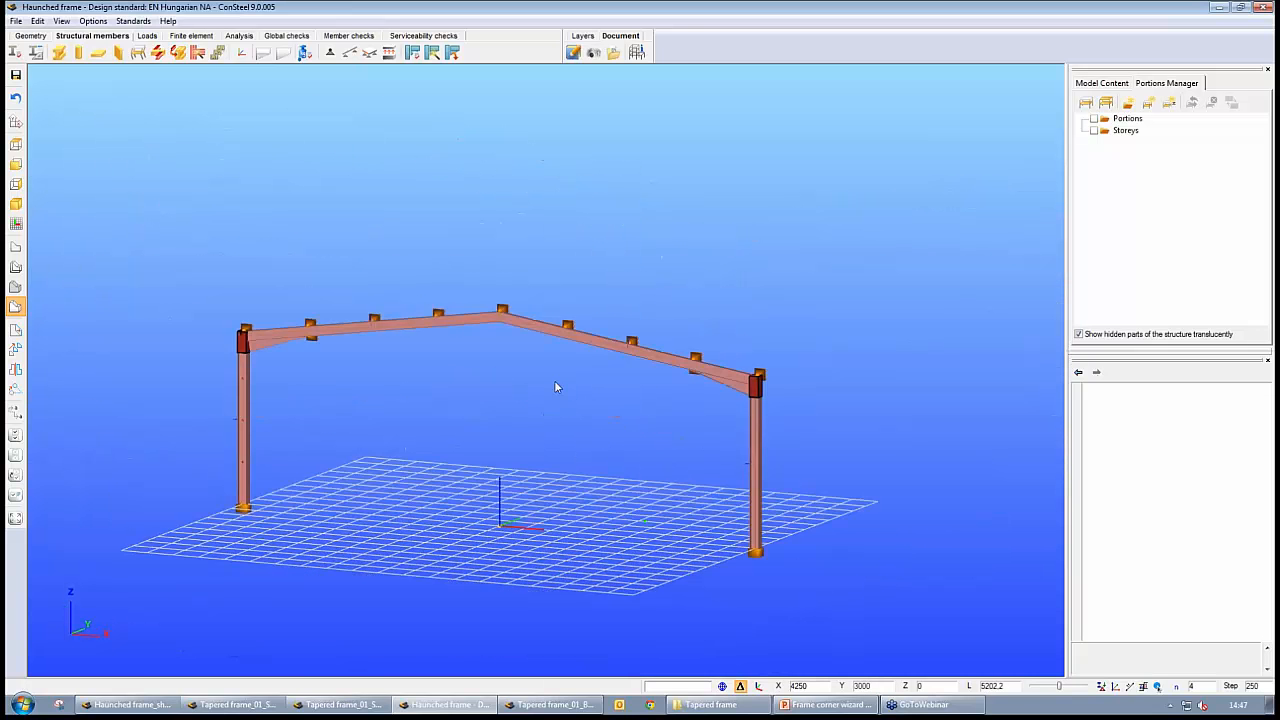
left_click(237, 37)
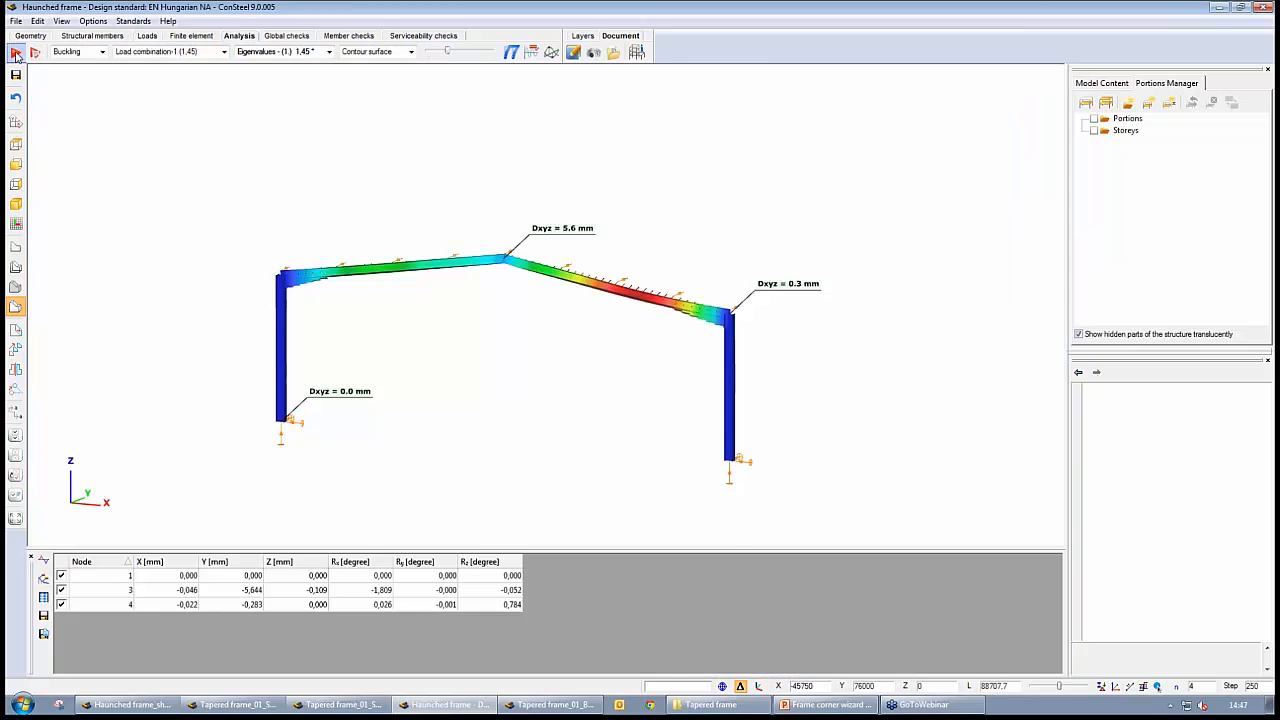
left_click(16, 54)
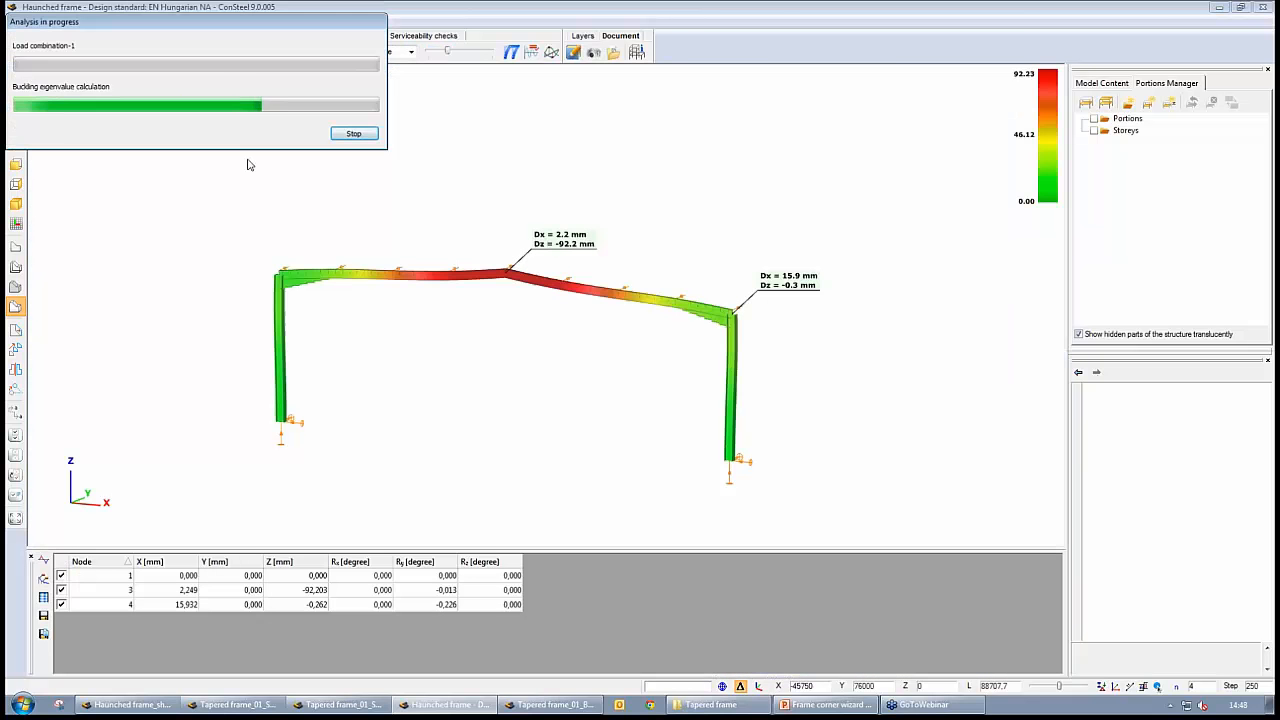
left_click(286, 36)
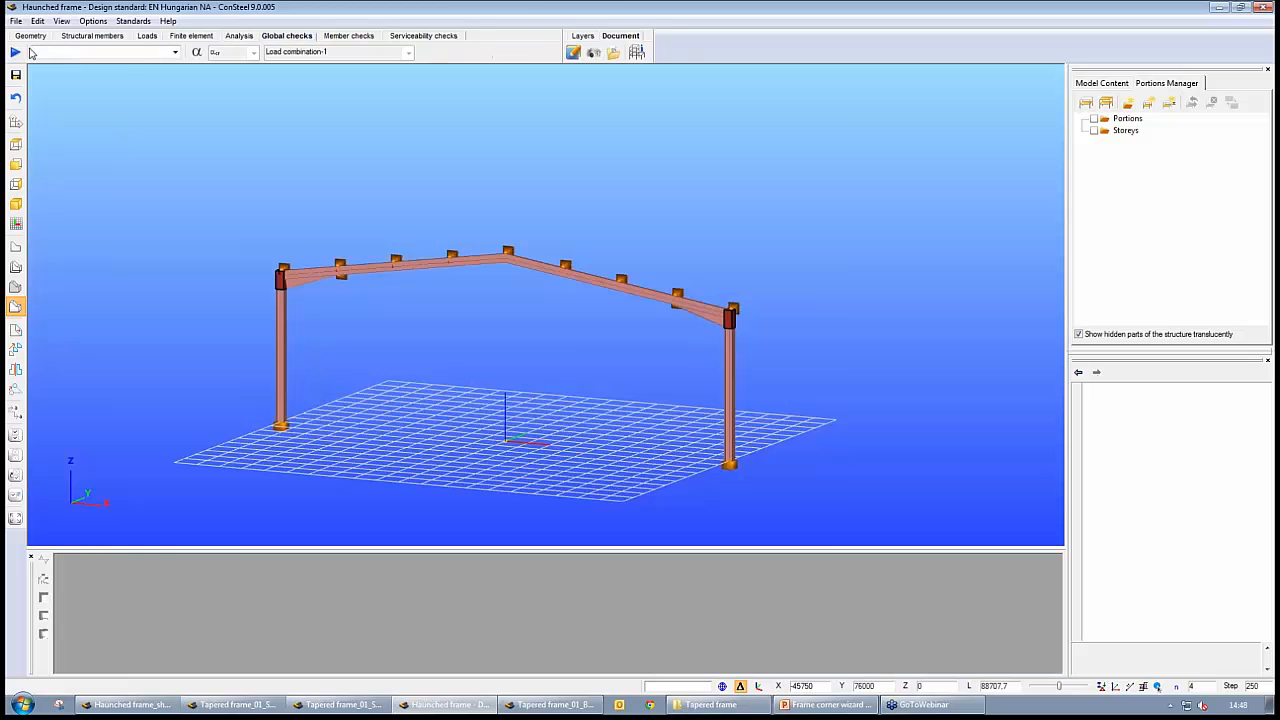
left_click(16, 51)
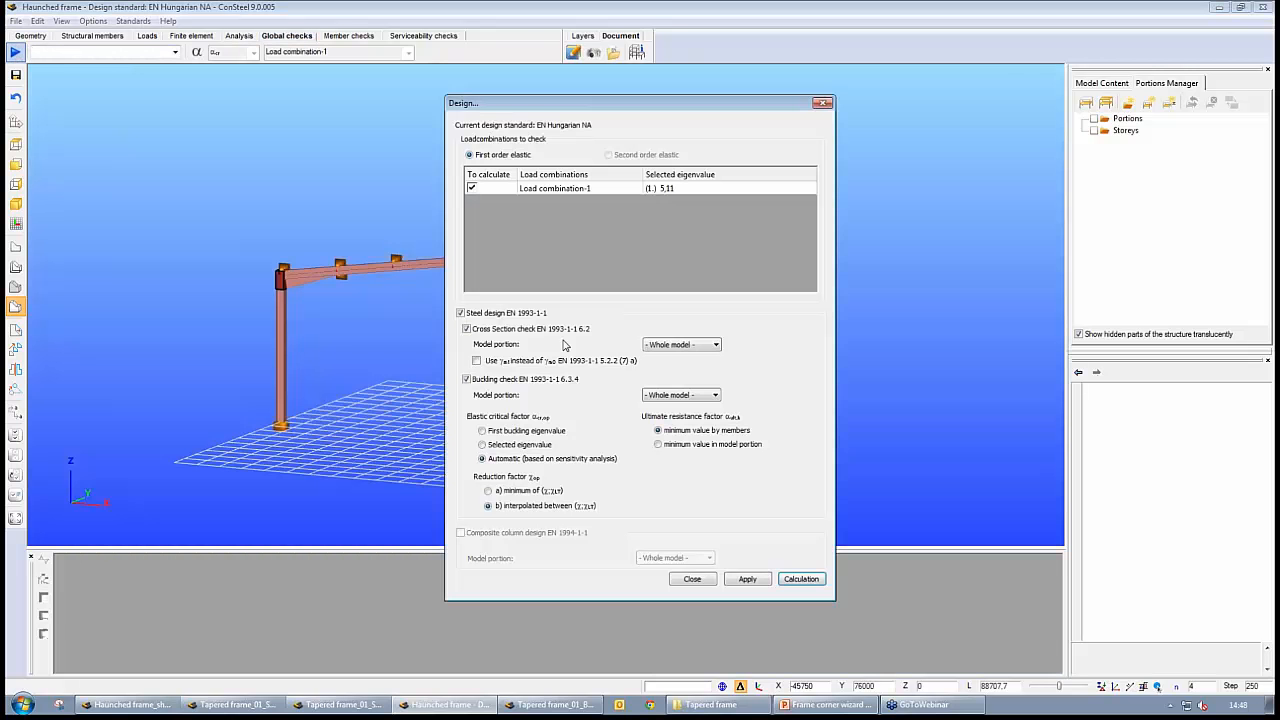
left_click(803, 580)
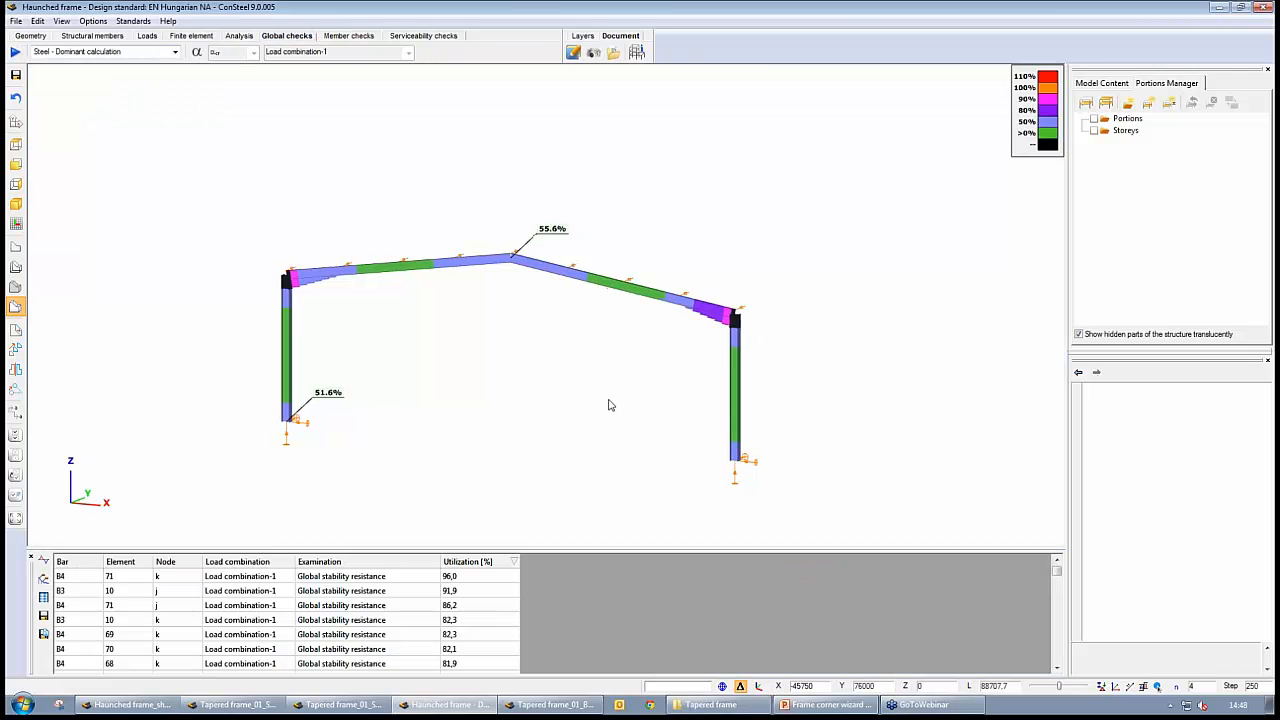
Locate the element at the head of the utilization results and examine its haunch and the whole frame's utilization
left_click(479, 577)
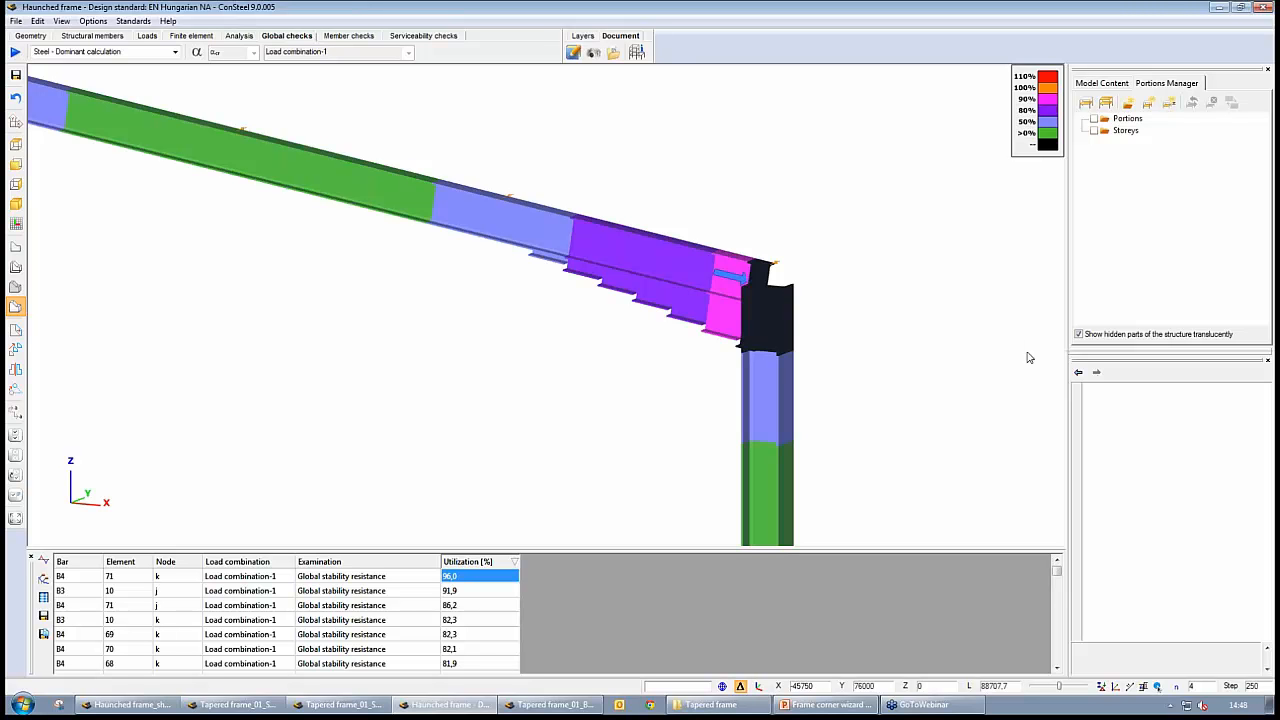
scroll(943, 414, "down", 5)
middle_click_drag(658, 423, 666, 386)
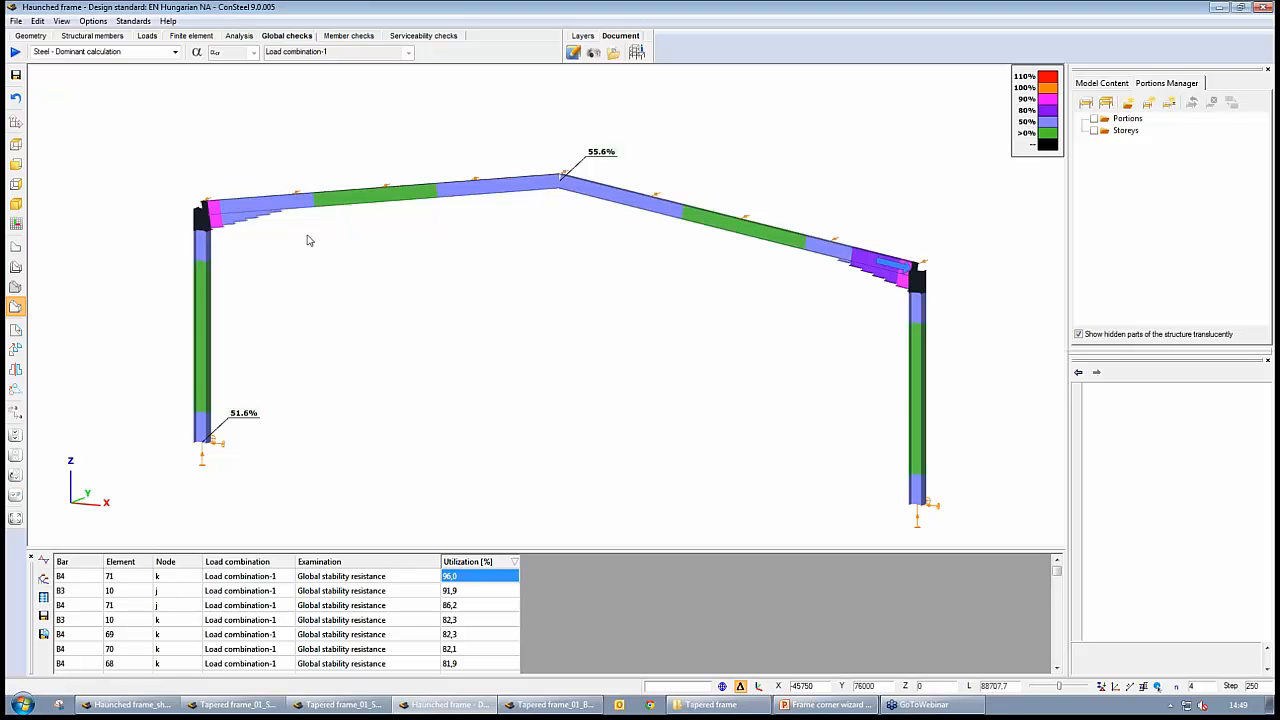
Start a model-based beam-to-column joint at the eaves node between the column and beam B3, showing the members as wireframe
left_click(116, 37)
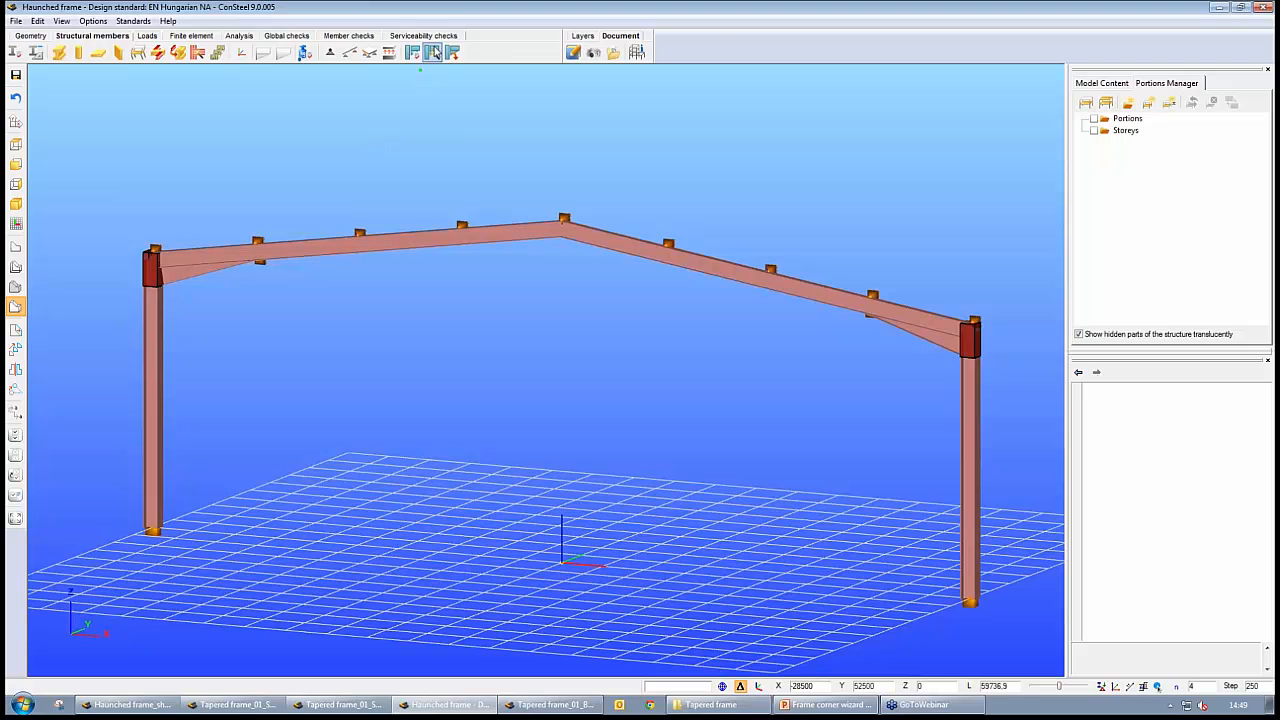
left_click(435, 52)
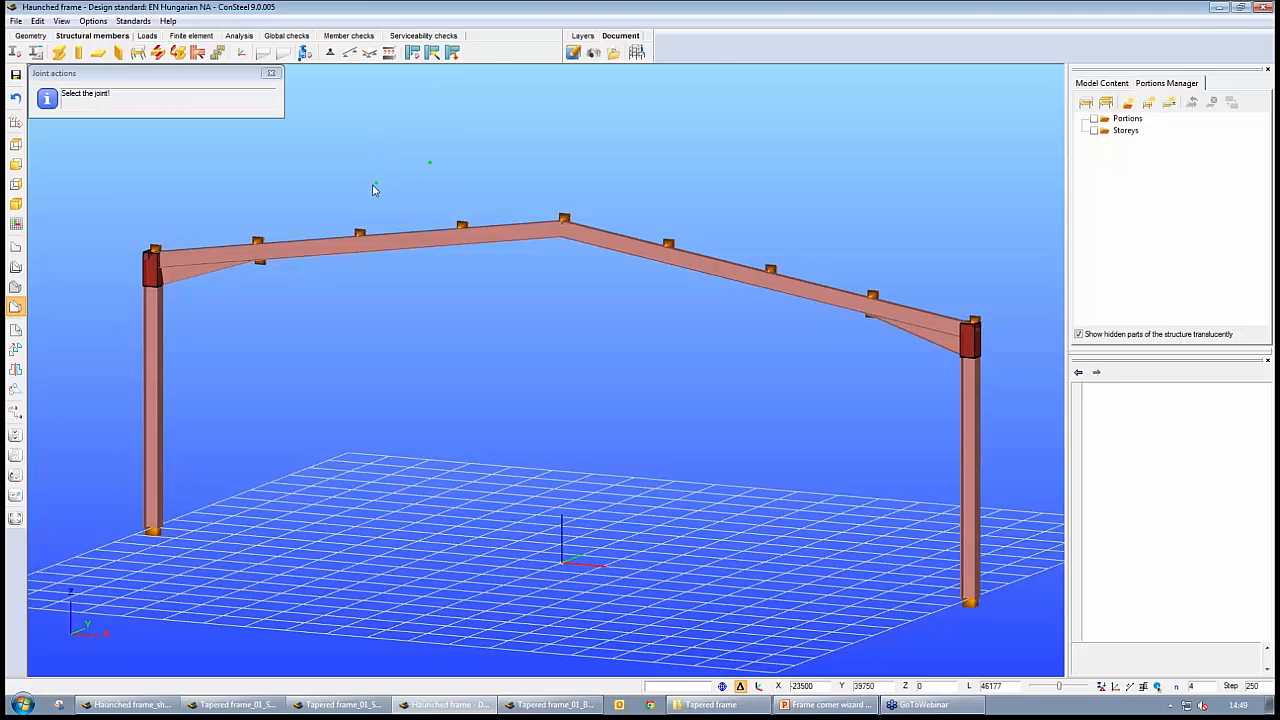
scroll(443, 286, "up", 5)
middle_click_drag(557, 340, 519, 257)
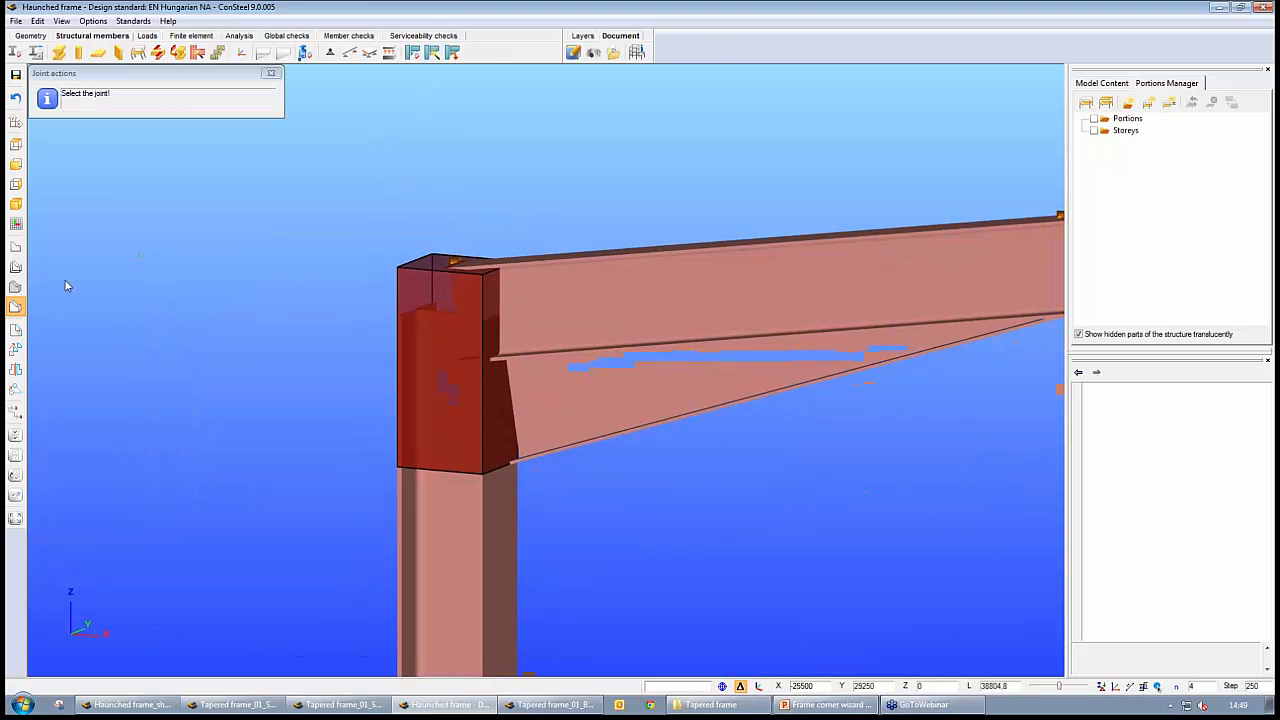
left_click(18, 269)
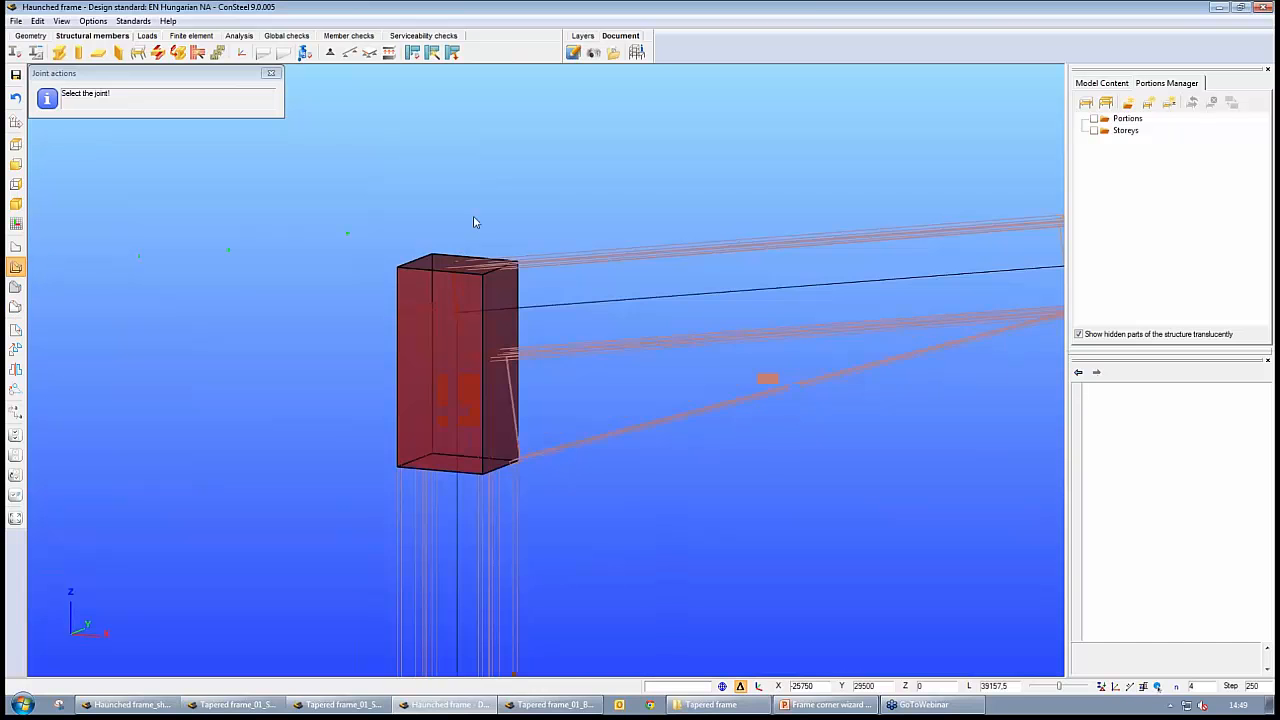
left_click(457, 314)
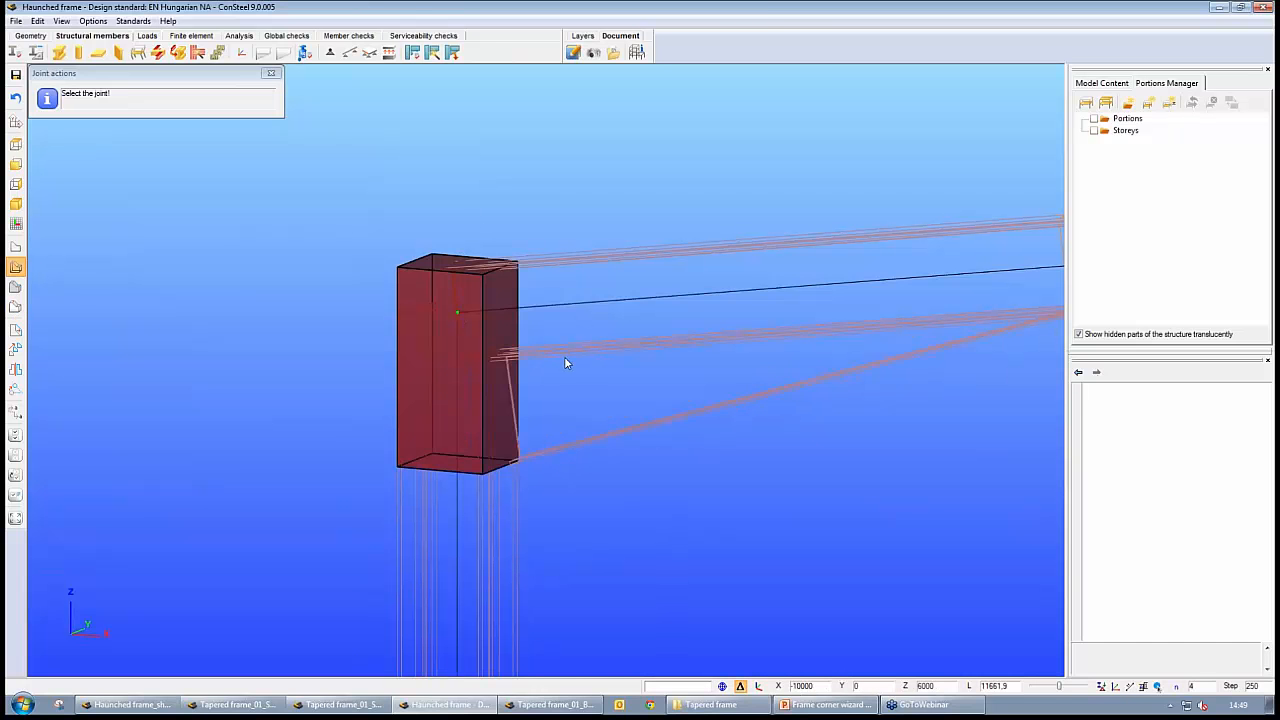
left_click(846, 462)
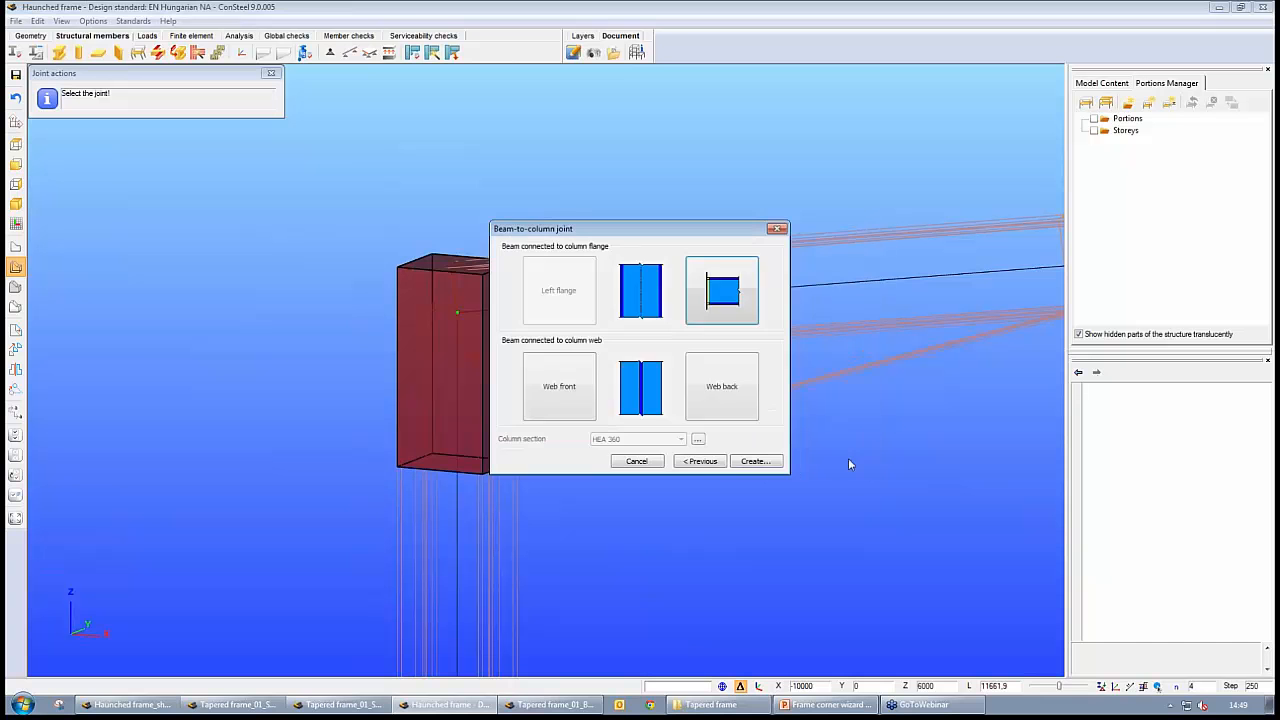
Assign a haunched moment end-plate connection to the right flange of the HEA 360 column and create the joint
left_click(722, 290)
left_click(718, 280)
left_click(760, 463)
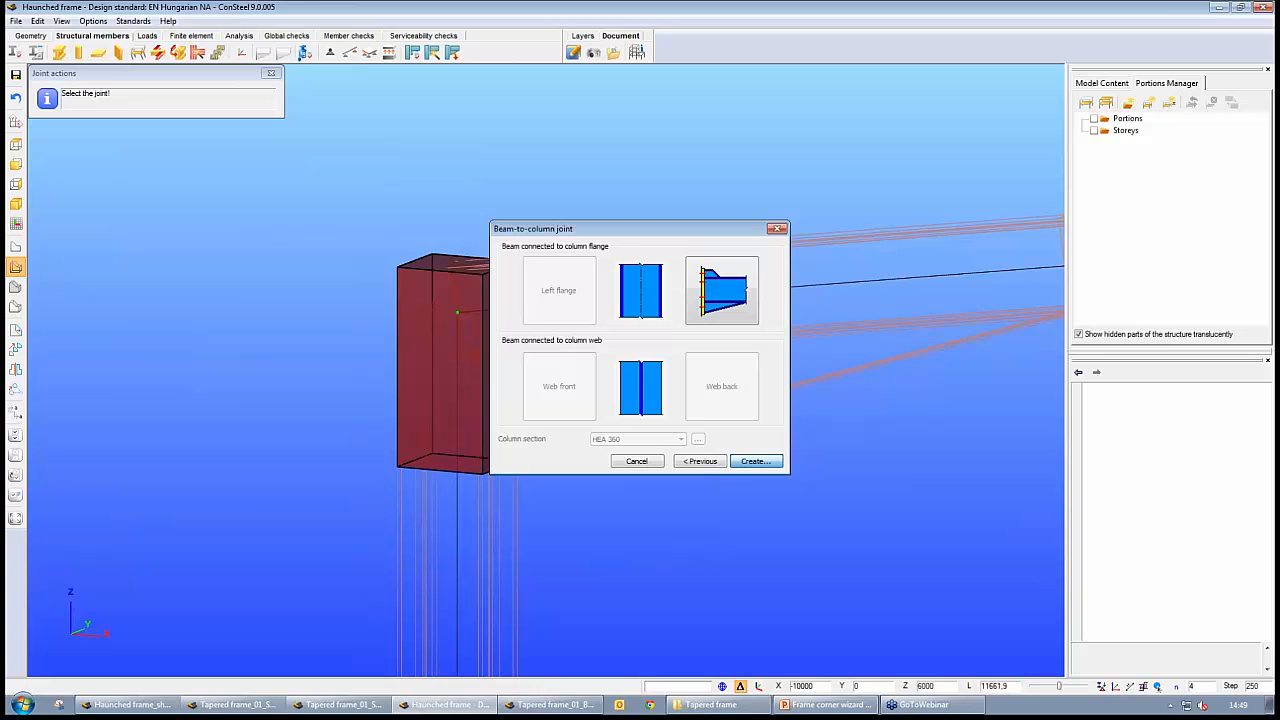
left_click(755, 461)
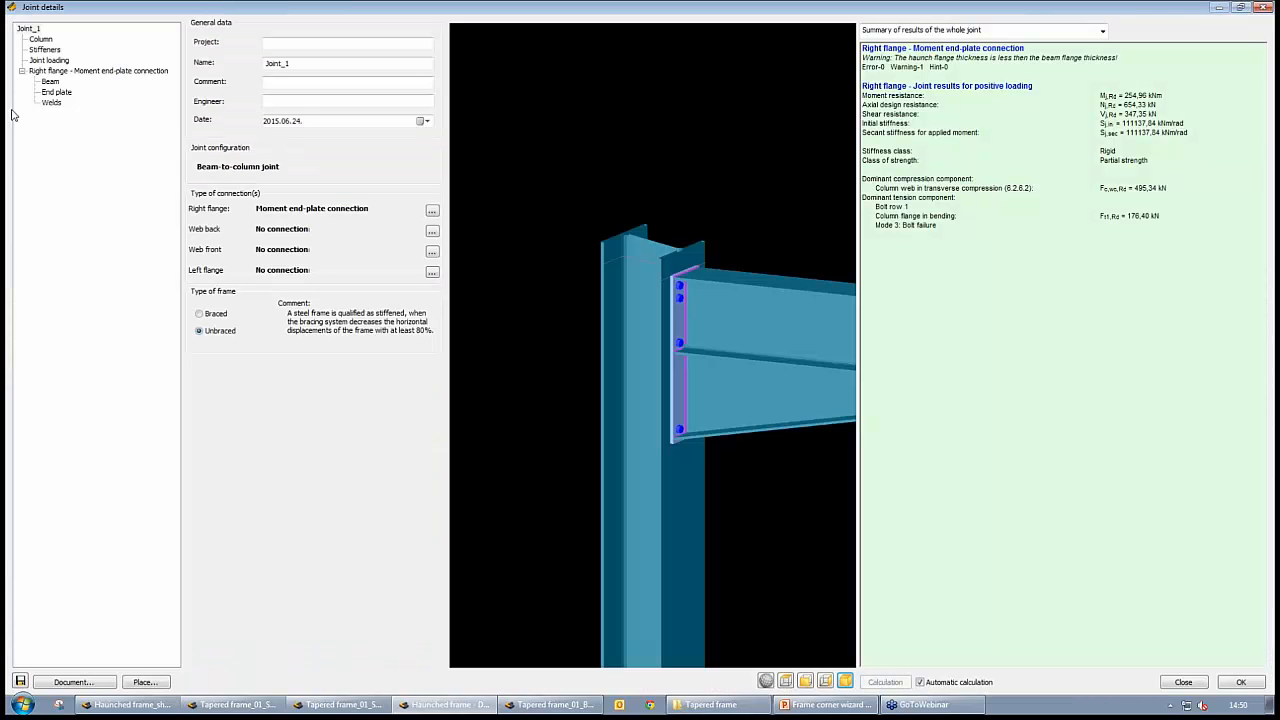
Add upper and lower transverse web stiffeners, 16 mm thick with 4 mm welds, to the joint's column
left_click(50, 51)
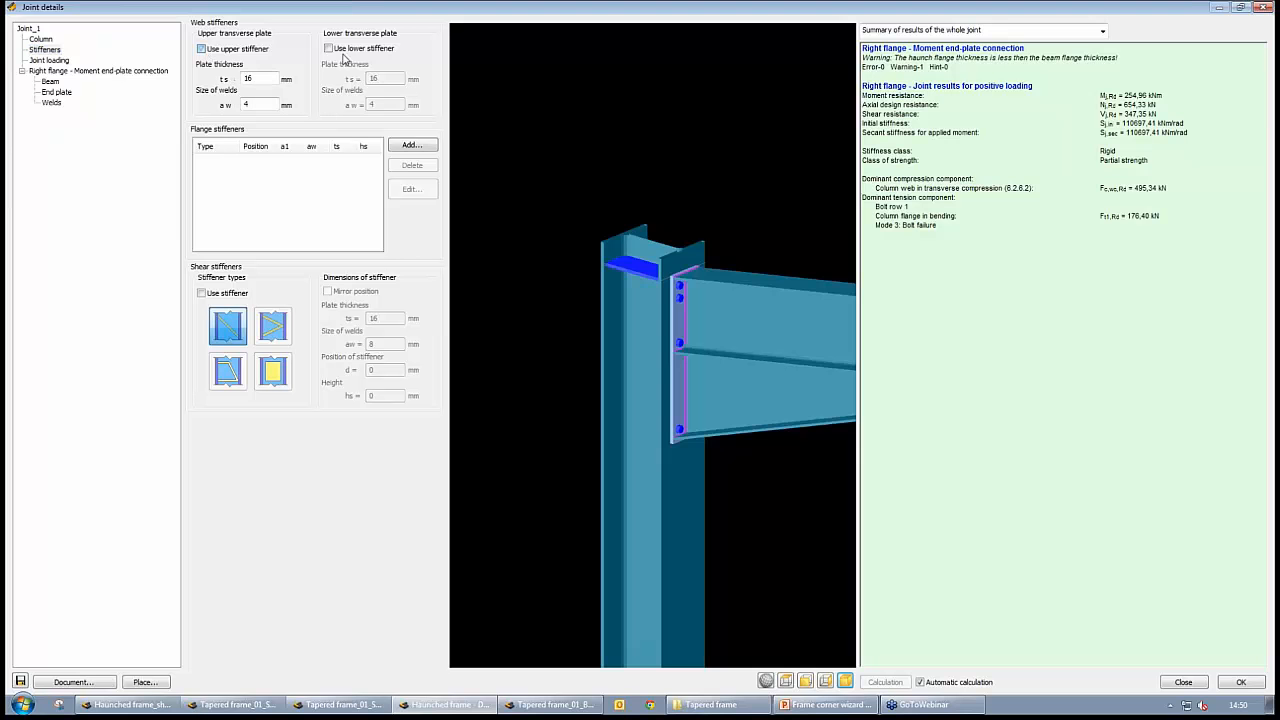
left_click(328, 48)
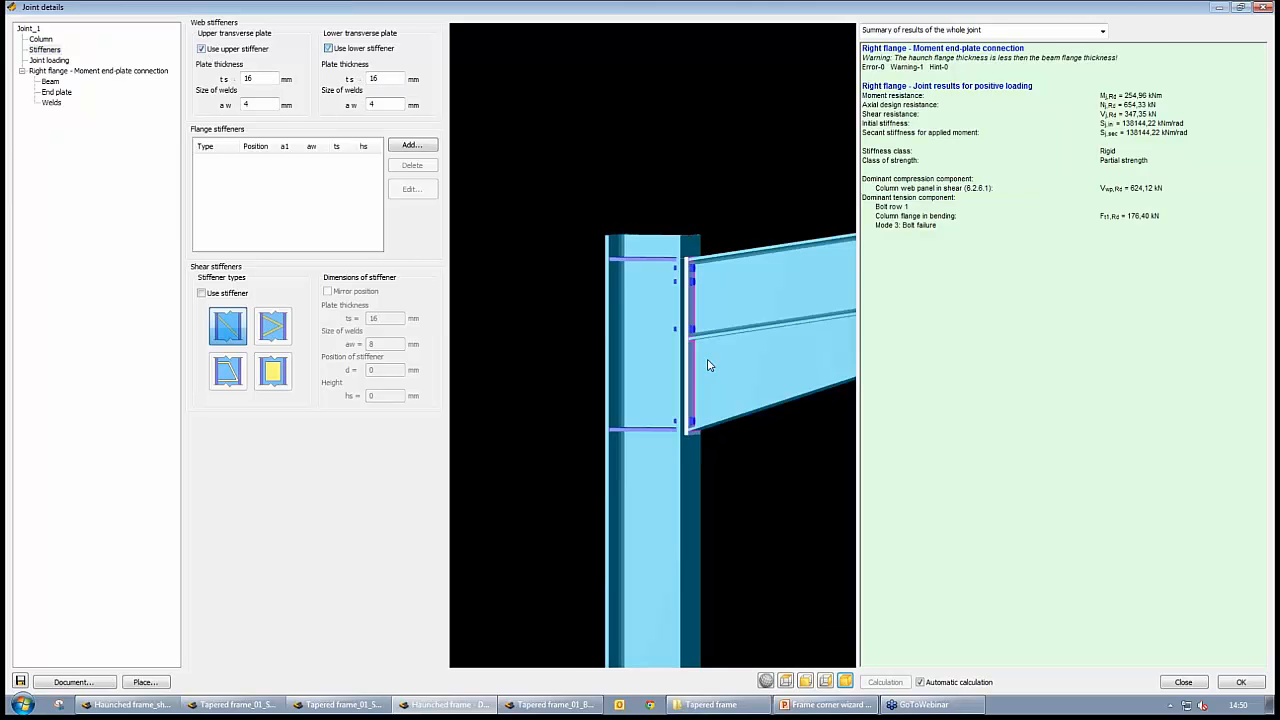
middle_click_drag(708, 361, 684, 372)
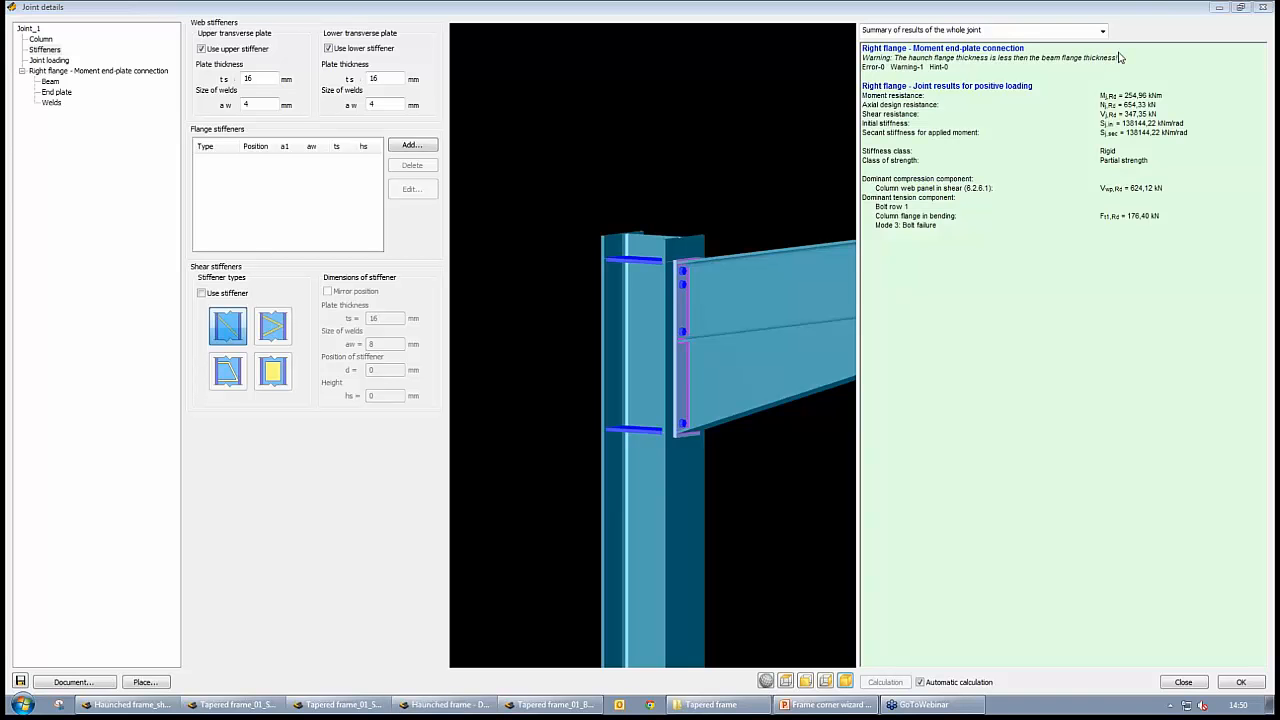
Place the joint at the eaves nodes of both frame corners and finish the joint placement
left_click(148, 683)
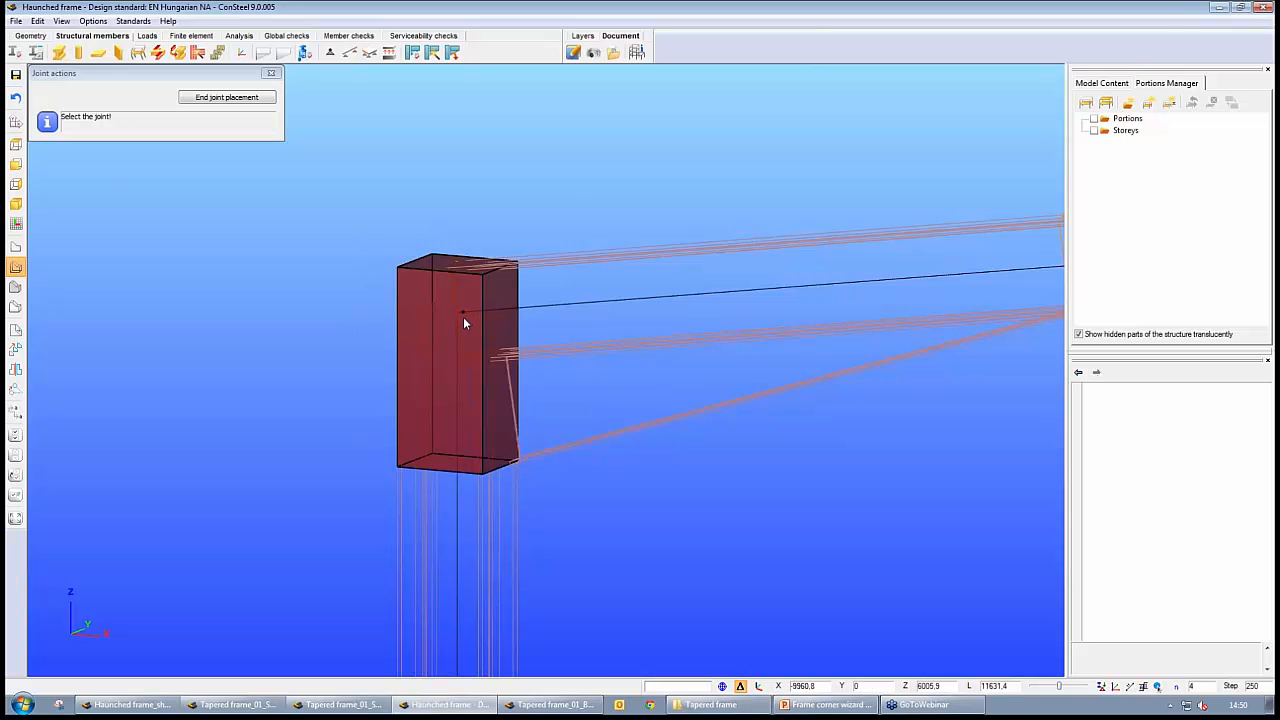
scroll(548, 344, "up", 2)
scroll(573, 342, "up", 2)
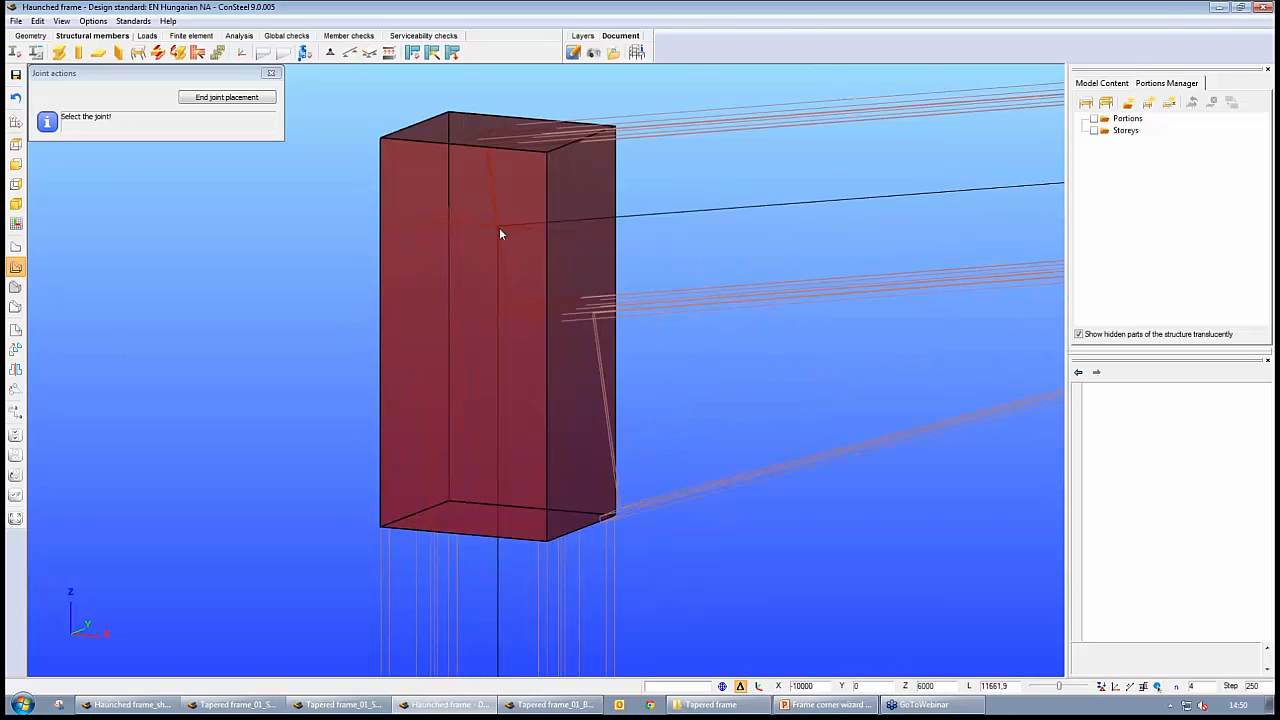
scroll(505, 249, "down", 4)
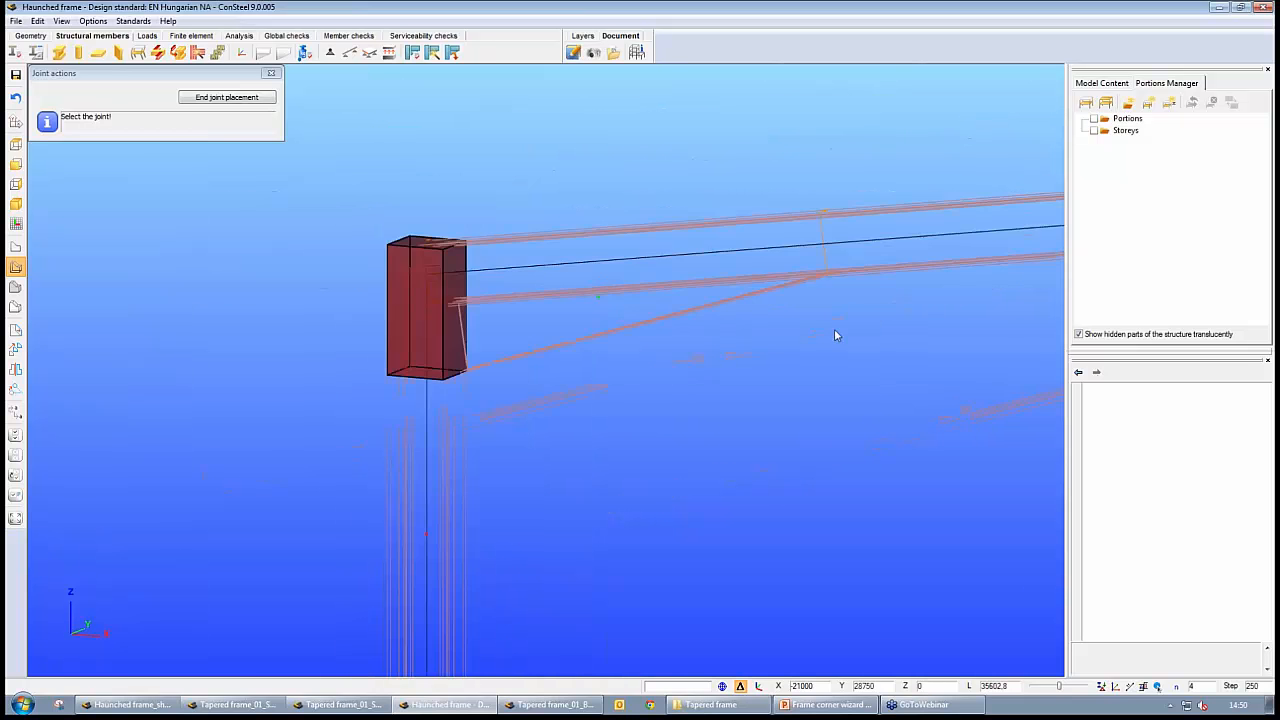
scroll(840, 331, "down", 3)
middle_click_drag(848, 332, 517, 322)
scroll(860, 363, "up", 5)
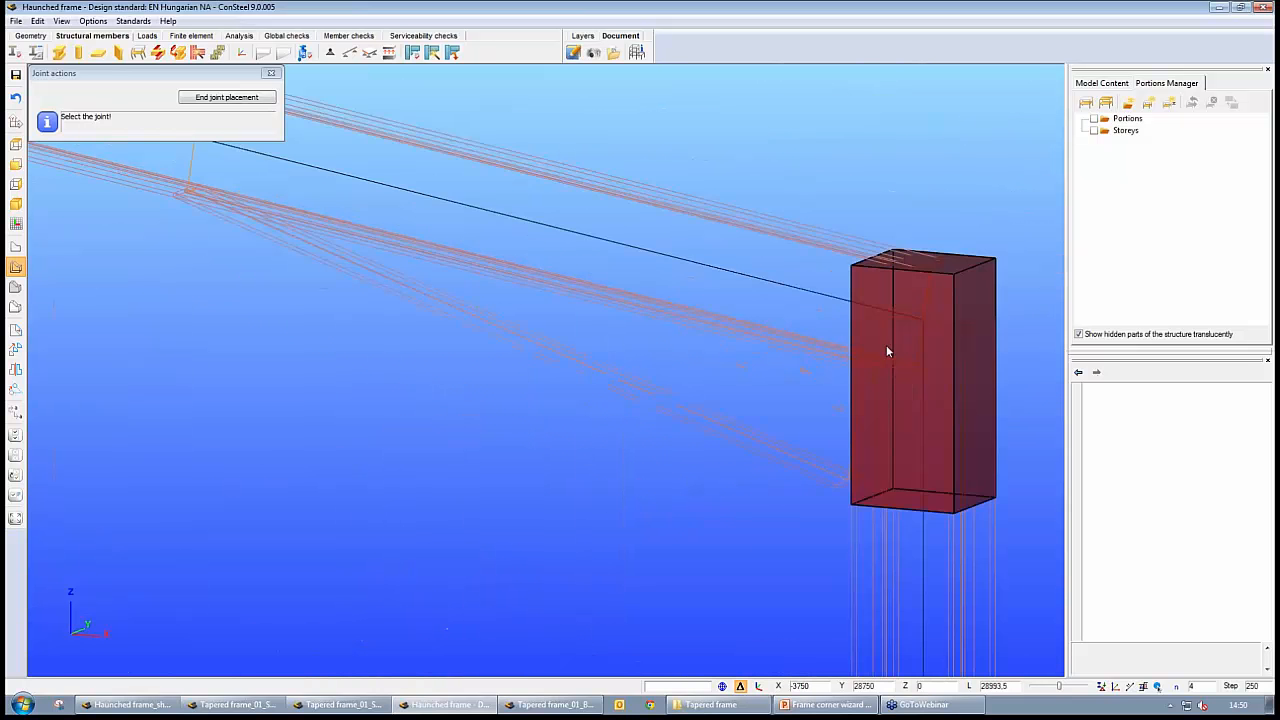
scroll(886, 351, "up", 2)
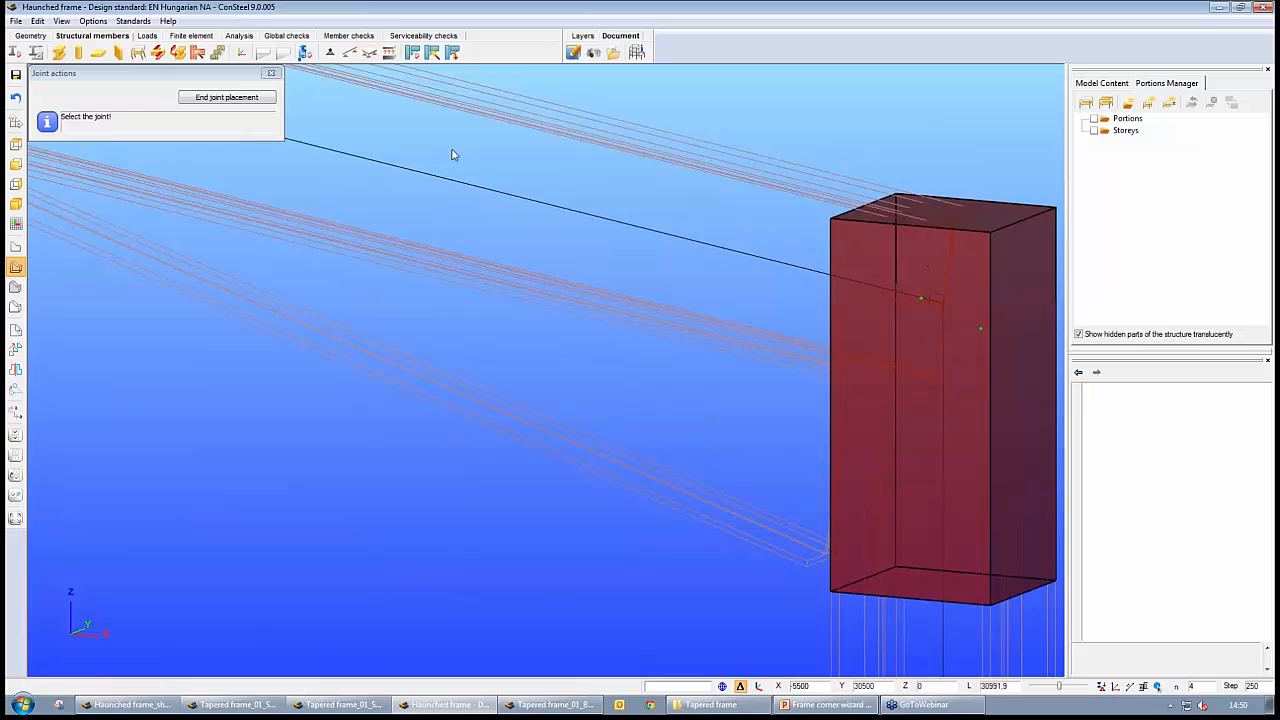
left_click(262, 98)
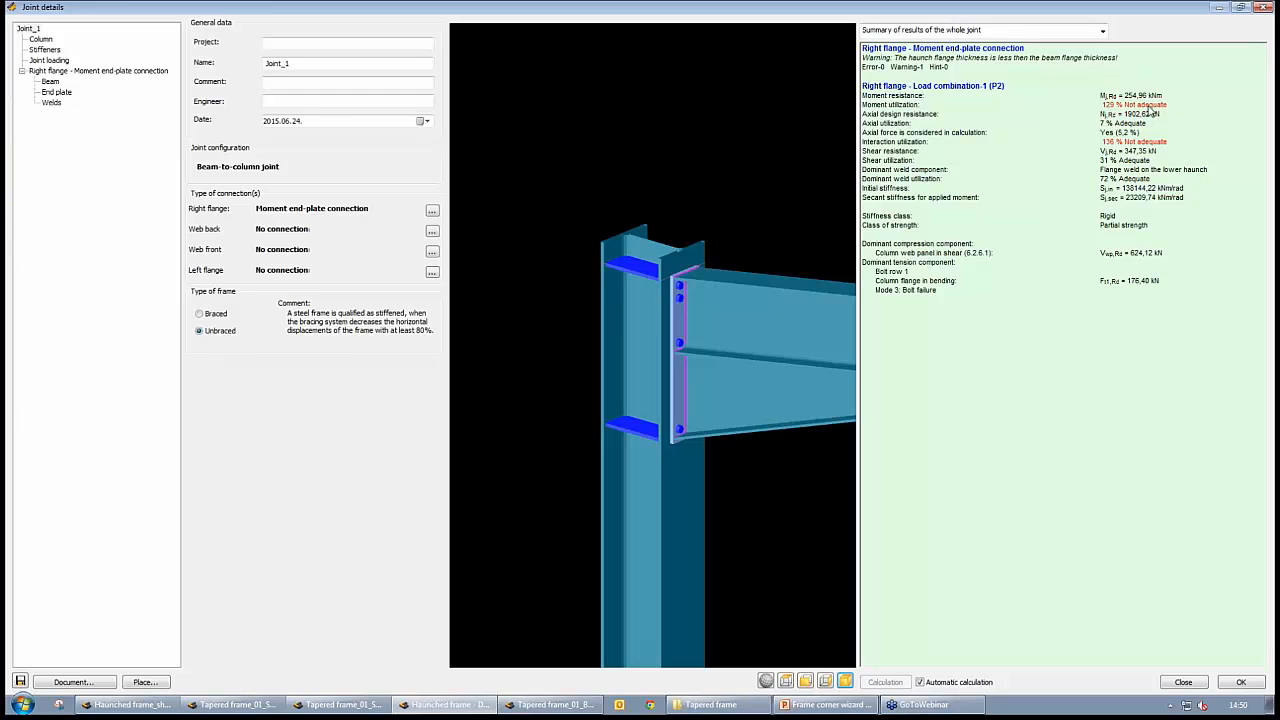
Examine the right flange beam's internal forces in the model-based joint loading and accept the joint details
left_click(38, 61)
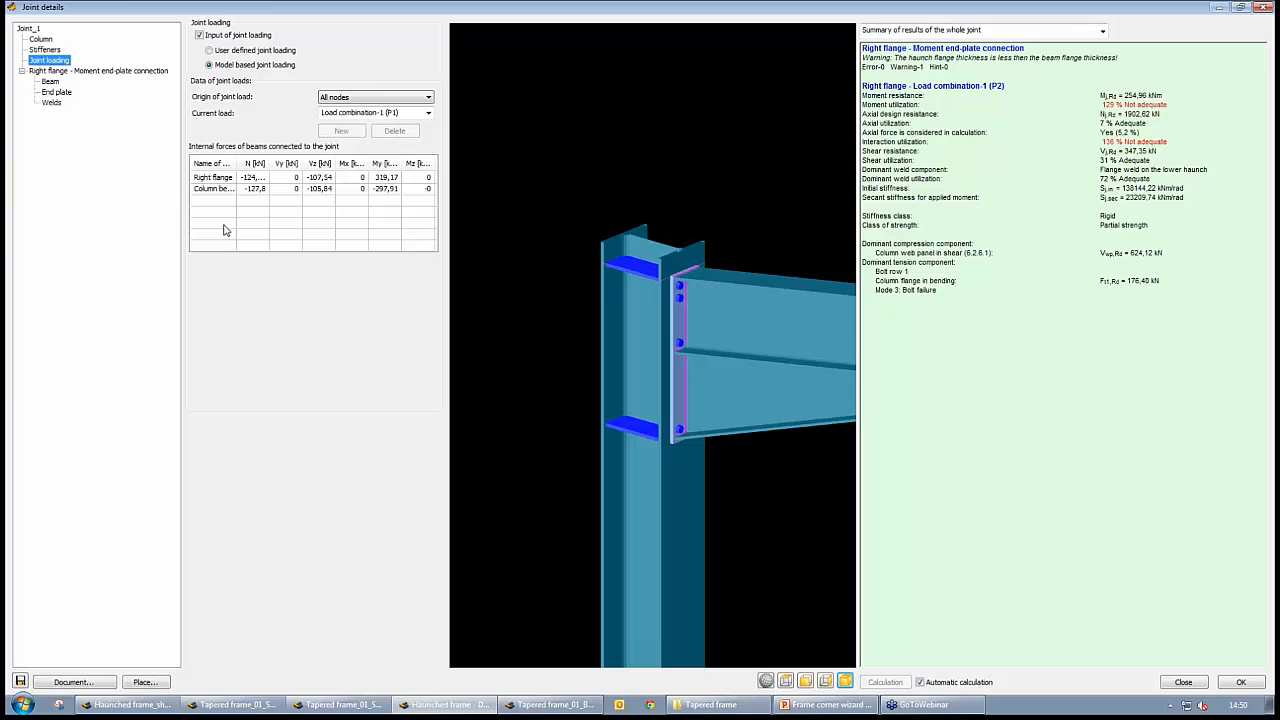
left_click(386, 178)
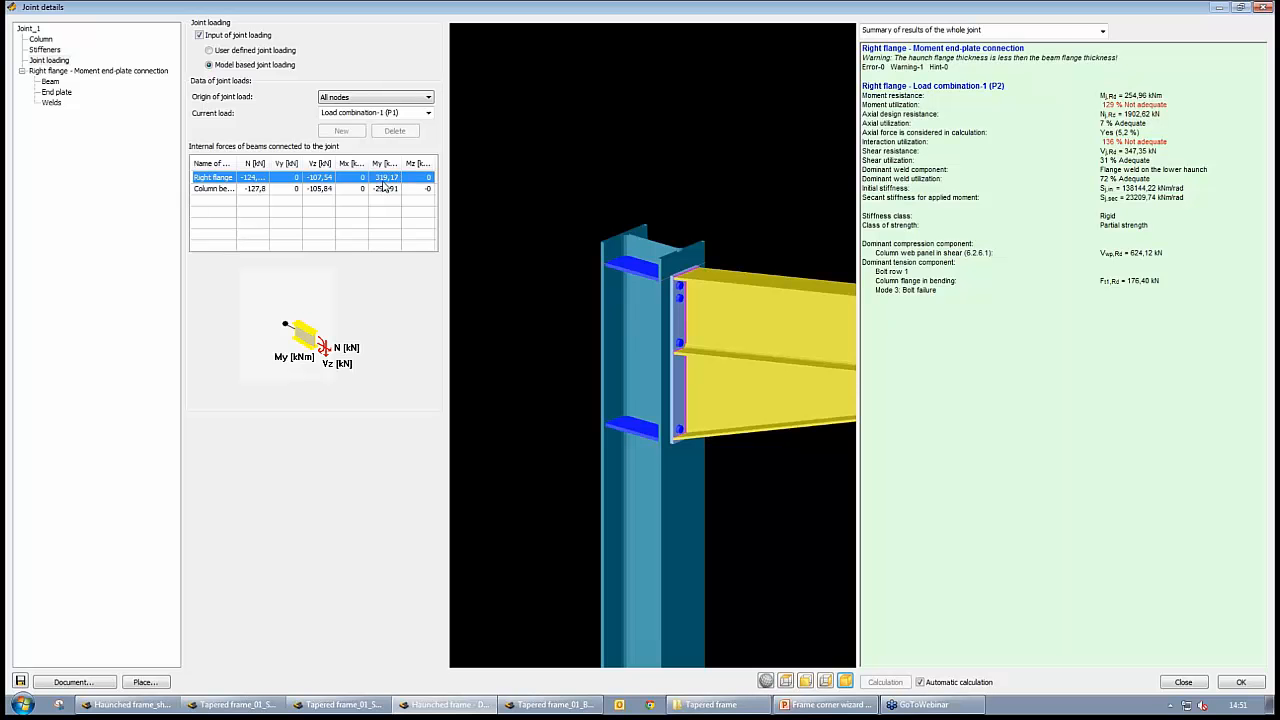
left_click(1241, 682)
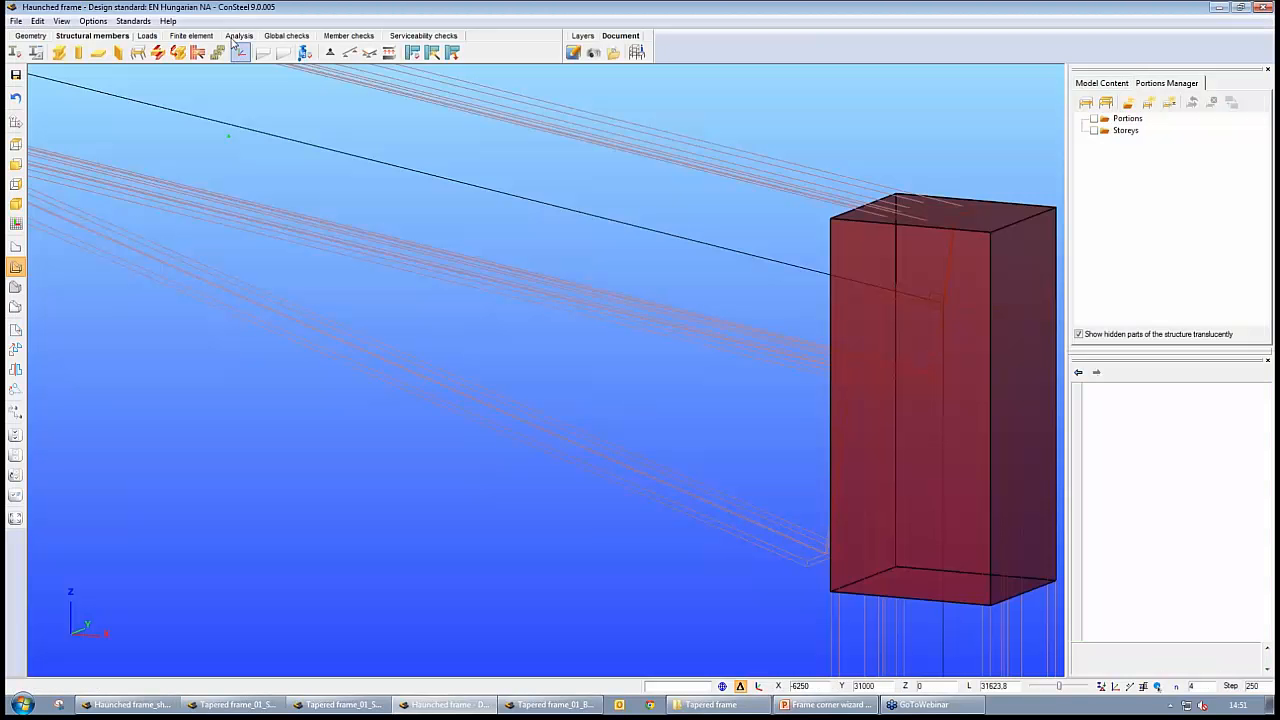
Display the first order My internal forces of Load combination-1 as an enlarged diagram on the frame
left_click(240, 36)
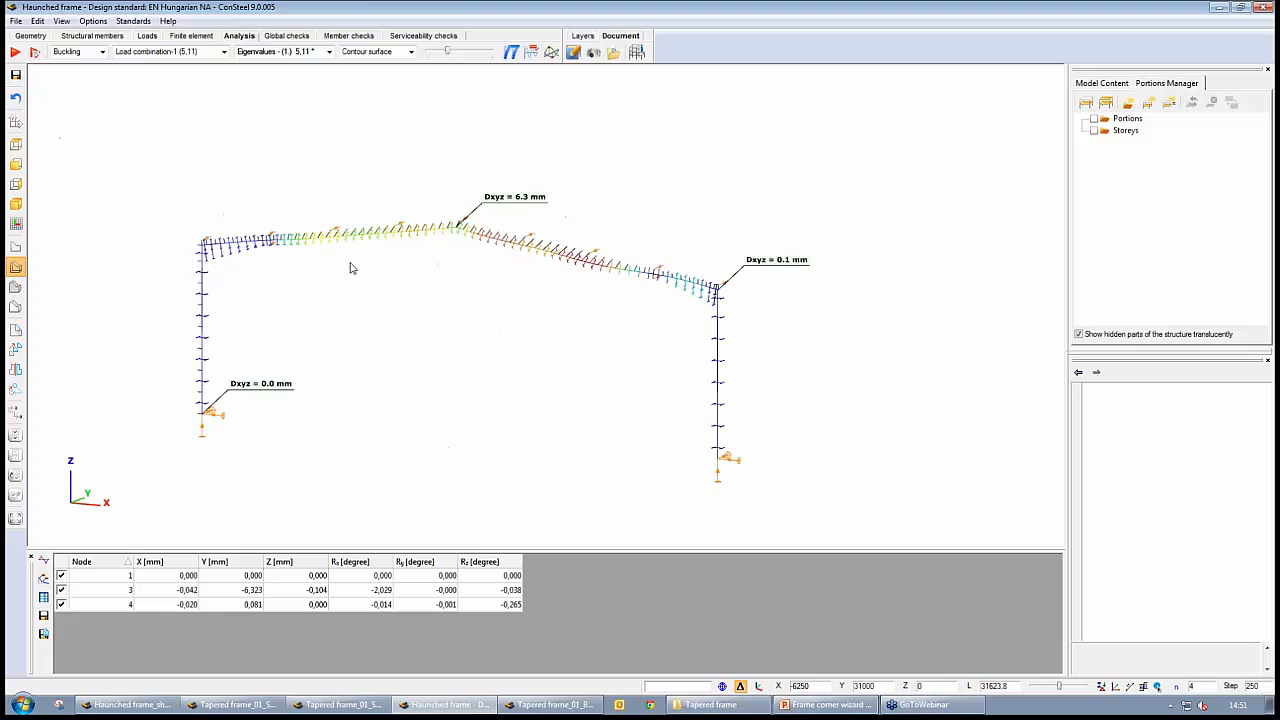
left_click(103, 52)
left_click(77, 64)
left_click(296, 51)
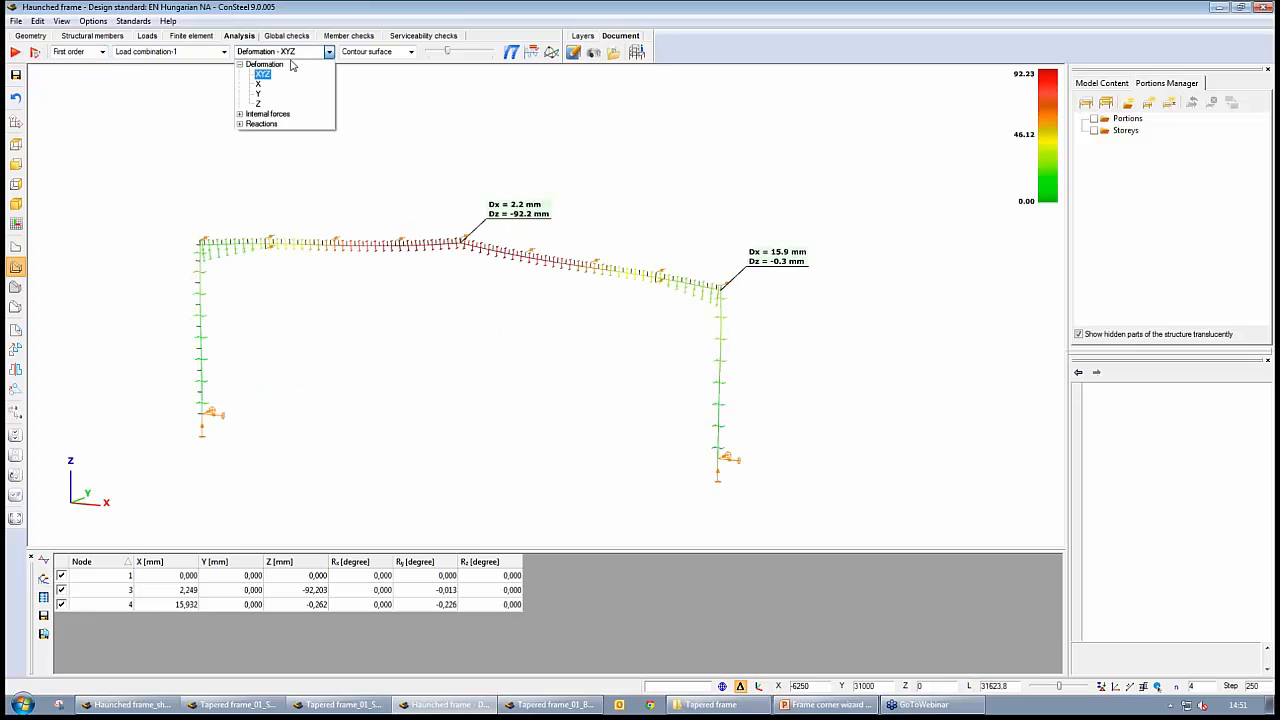
double_click(266, 114)
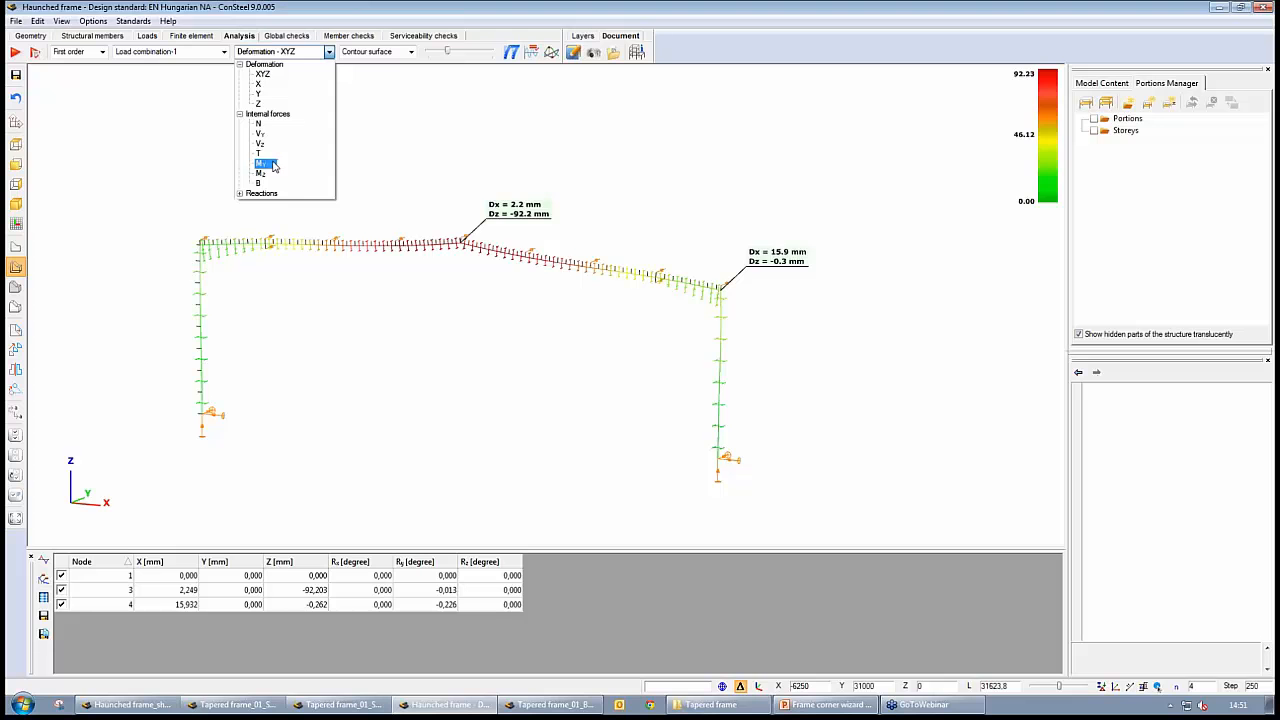
left_click(261, 163)
left_click_drag(447, 50, 466, 51)
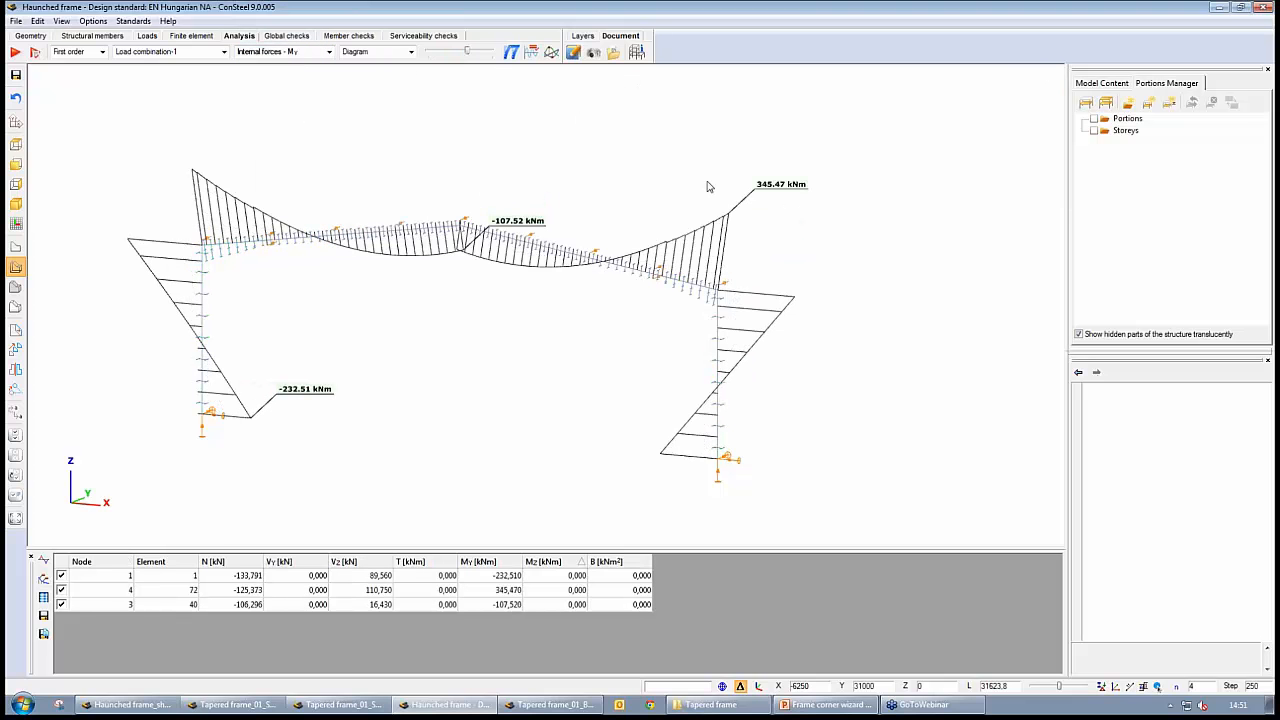
Examine the My diagram at both frame corners and across the frame, and show the members as solids
mouse_move(718, 221)
mouse_move(199, 180)
scroll(768, 279, "up", 3)
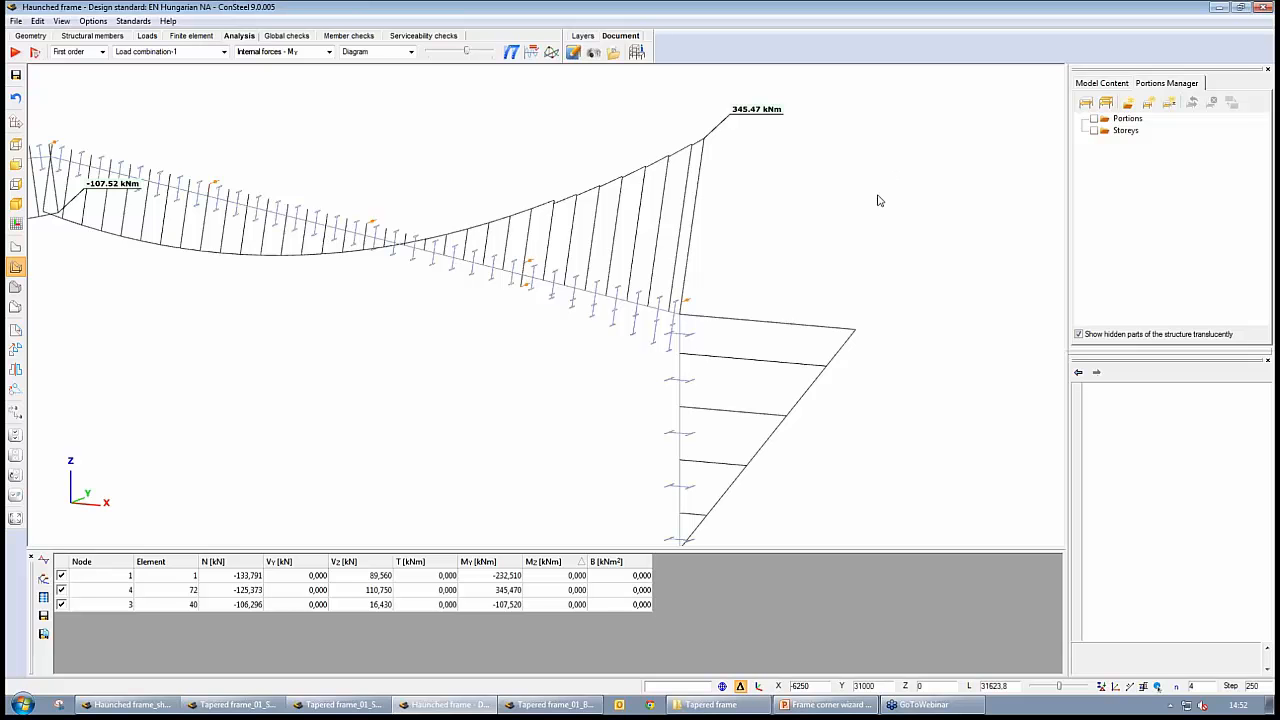
scroll(880, 196, "down", 3)
middle_click_drag(360, 347, 495, 335)
scroll(495, 335, "down", 1)
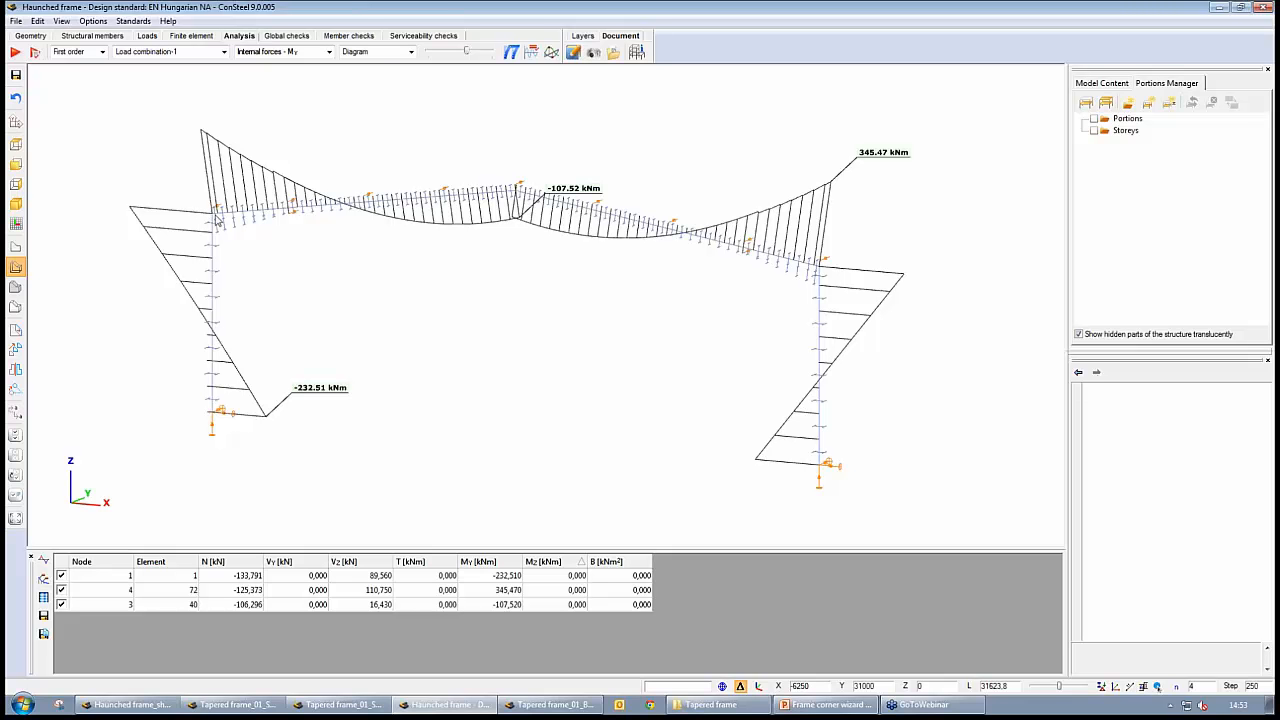
left_click(15, 307)
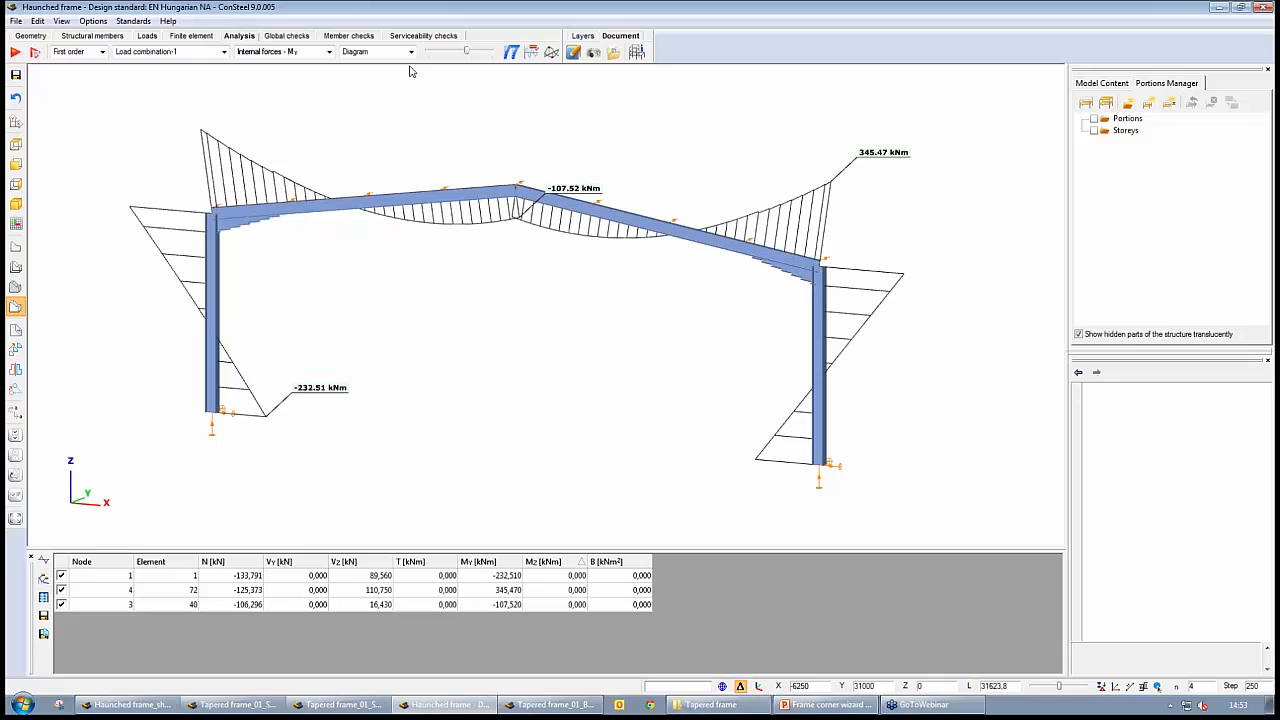
Turn off the recognition of frame corner zones in the Frame corner wizard for the whole frame
left_click(116, 37)
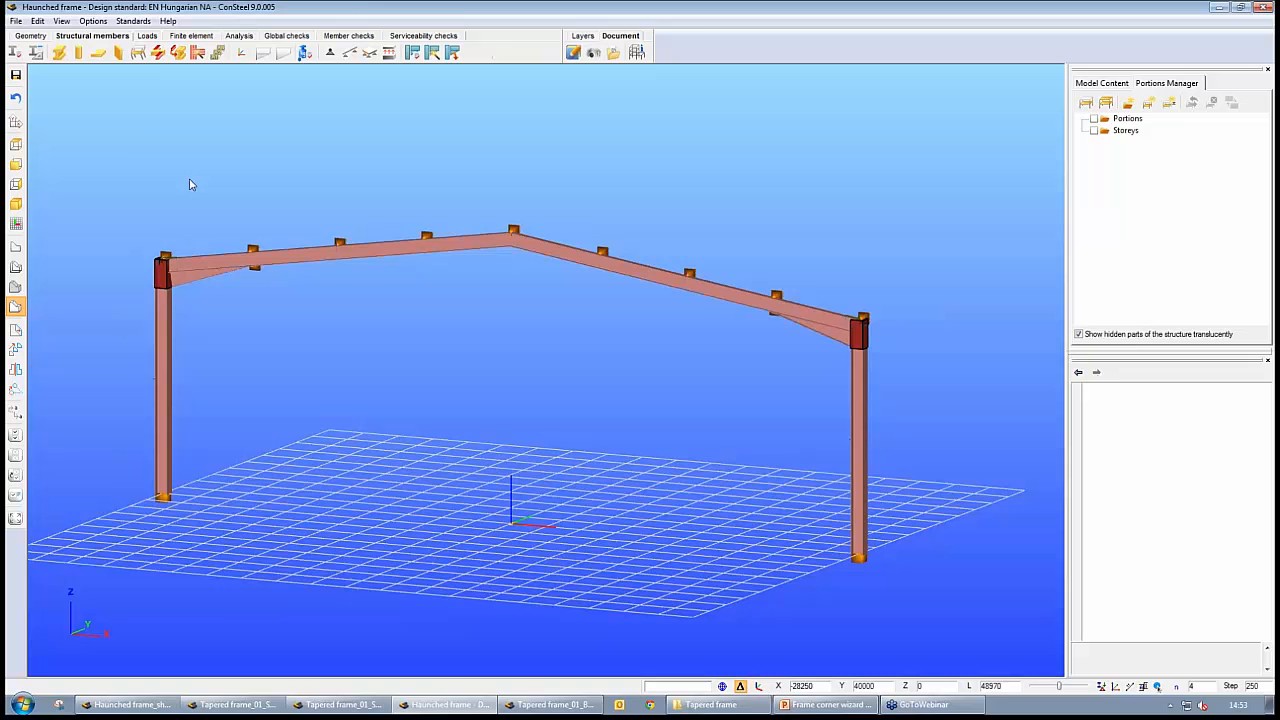
left_click(198, 53)
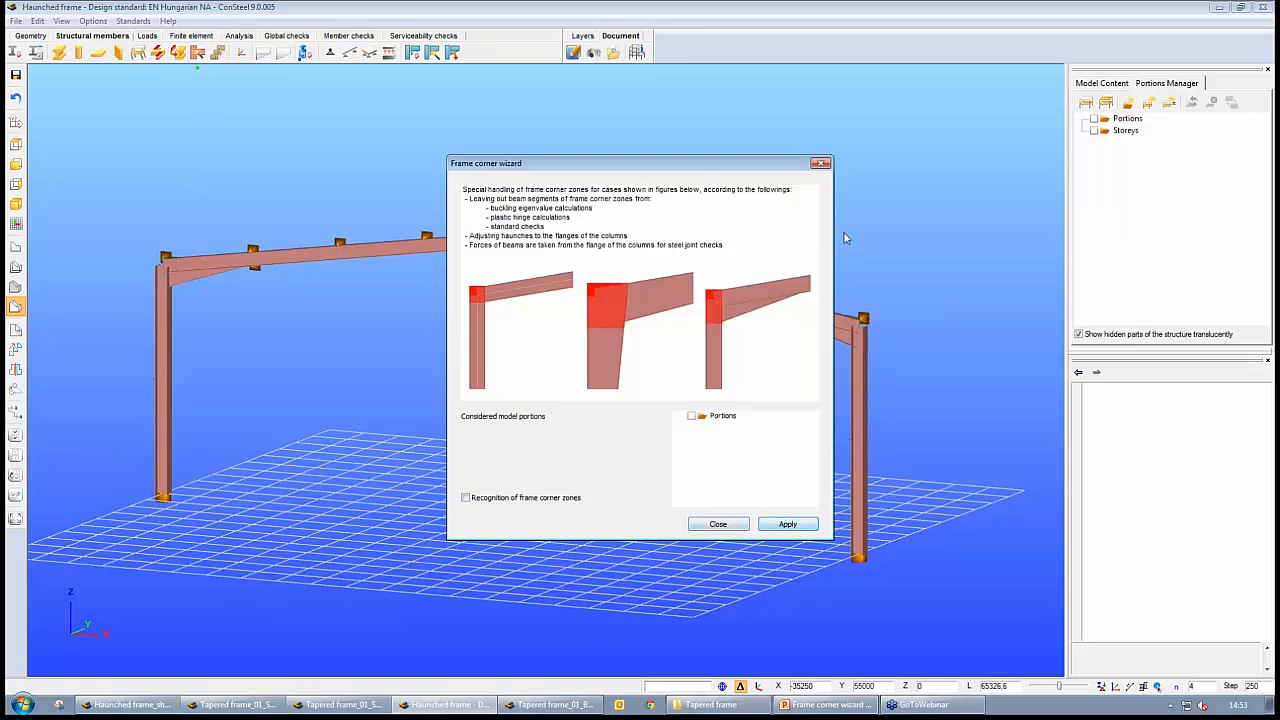
left_click(787, 524)
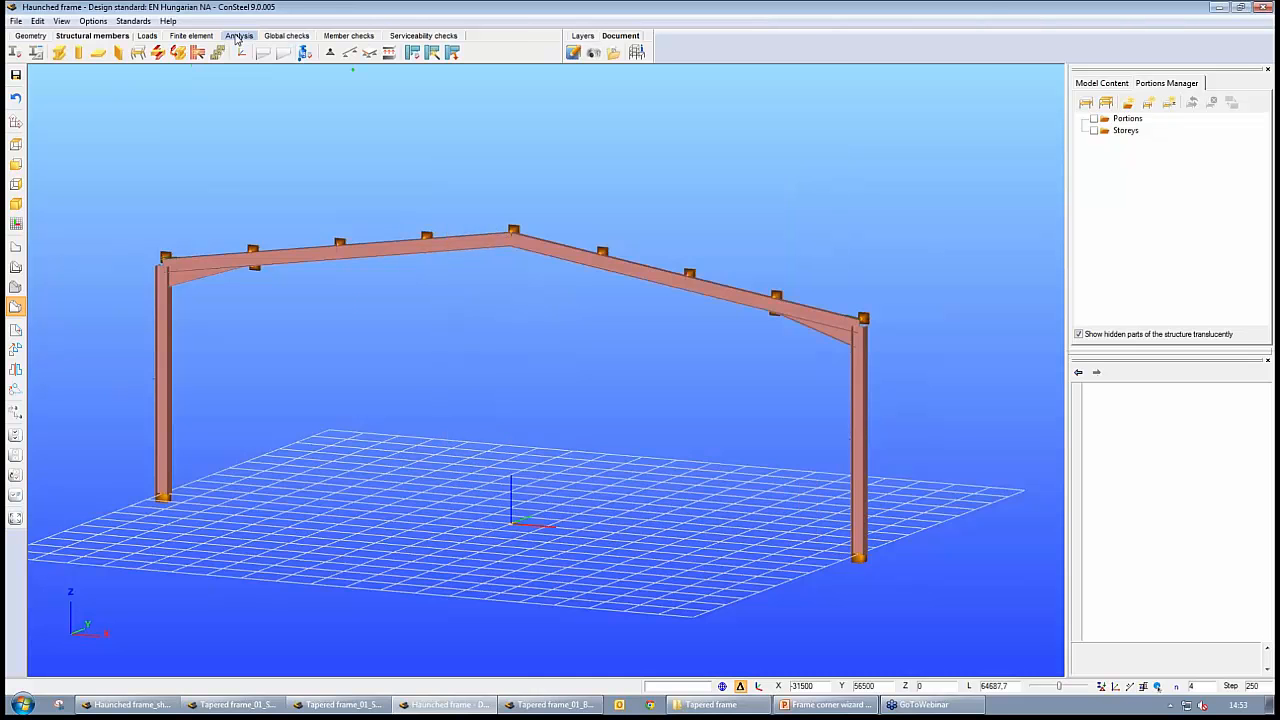
Set the calculation type to Plastic without buckling analysis and run the analysis of the frame
left_click(237, 38)
left_click(35, 53)
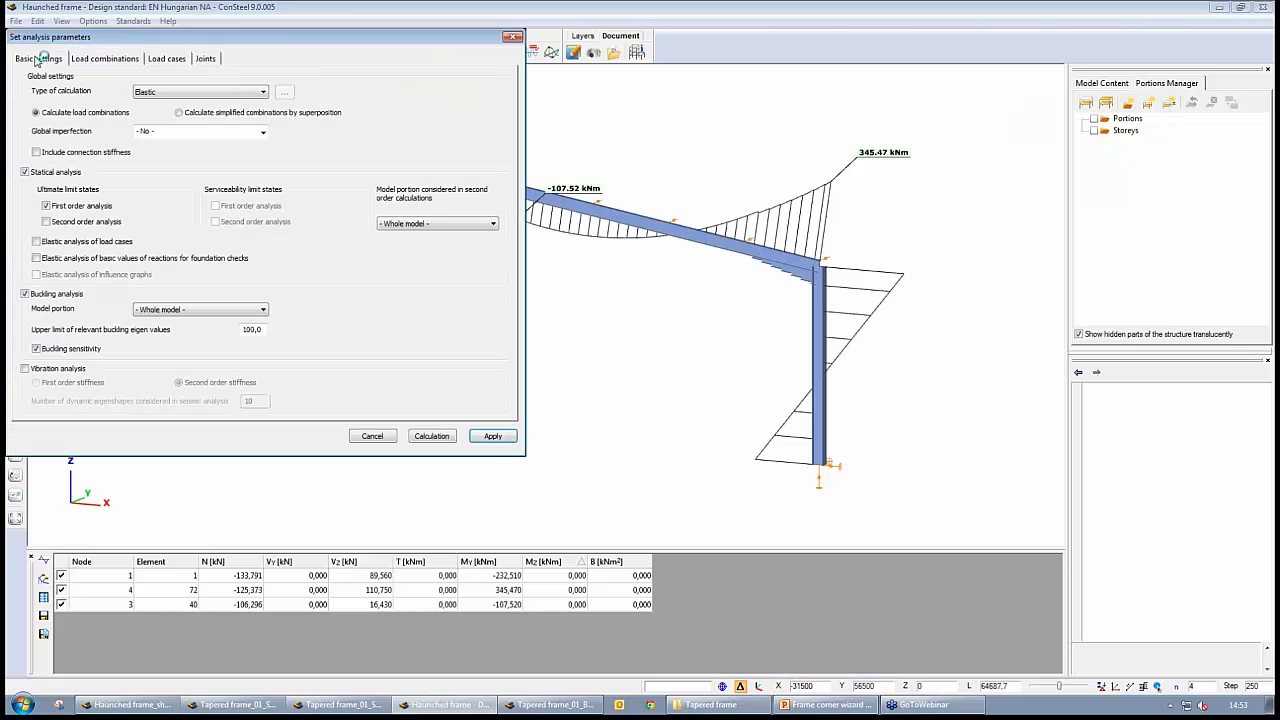
left_click(25, 294)
left_click(177, 92)
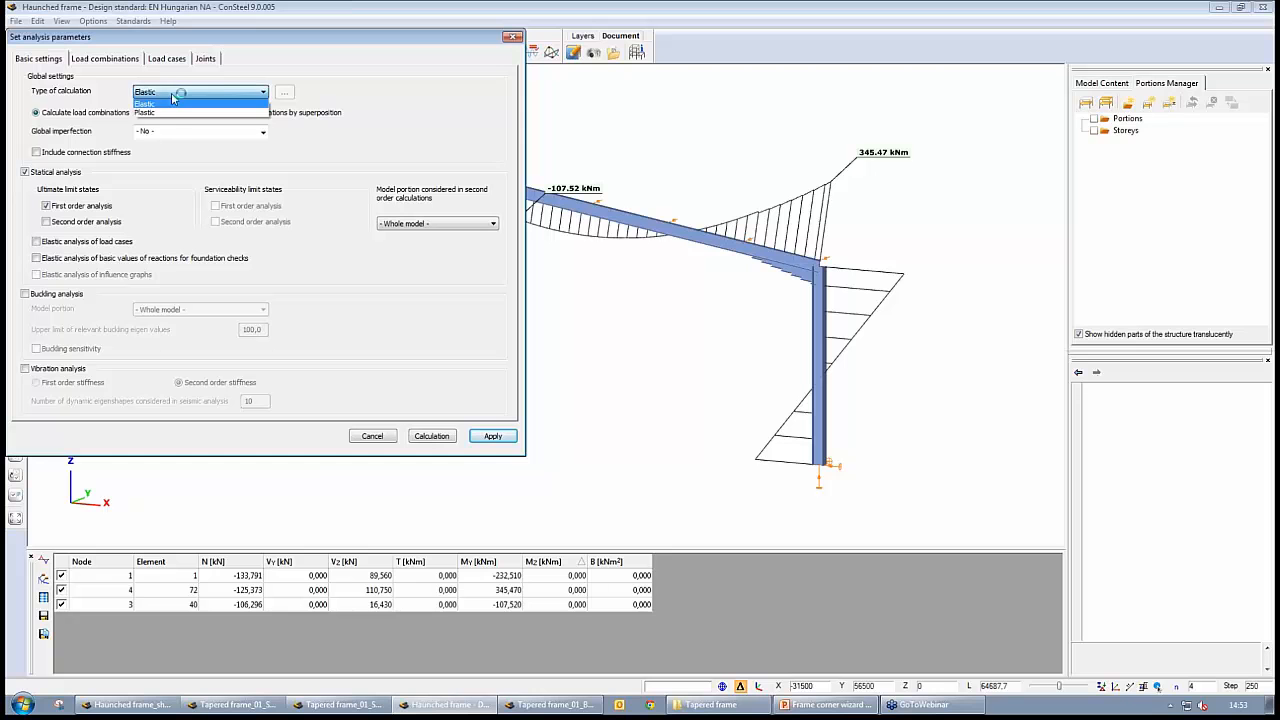
left_click(168, 106)
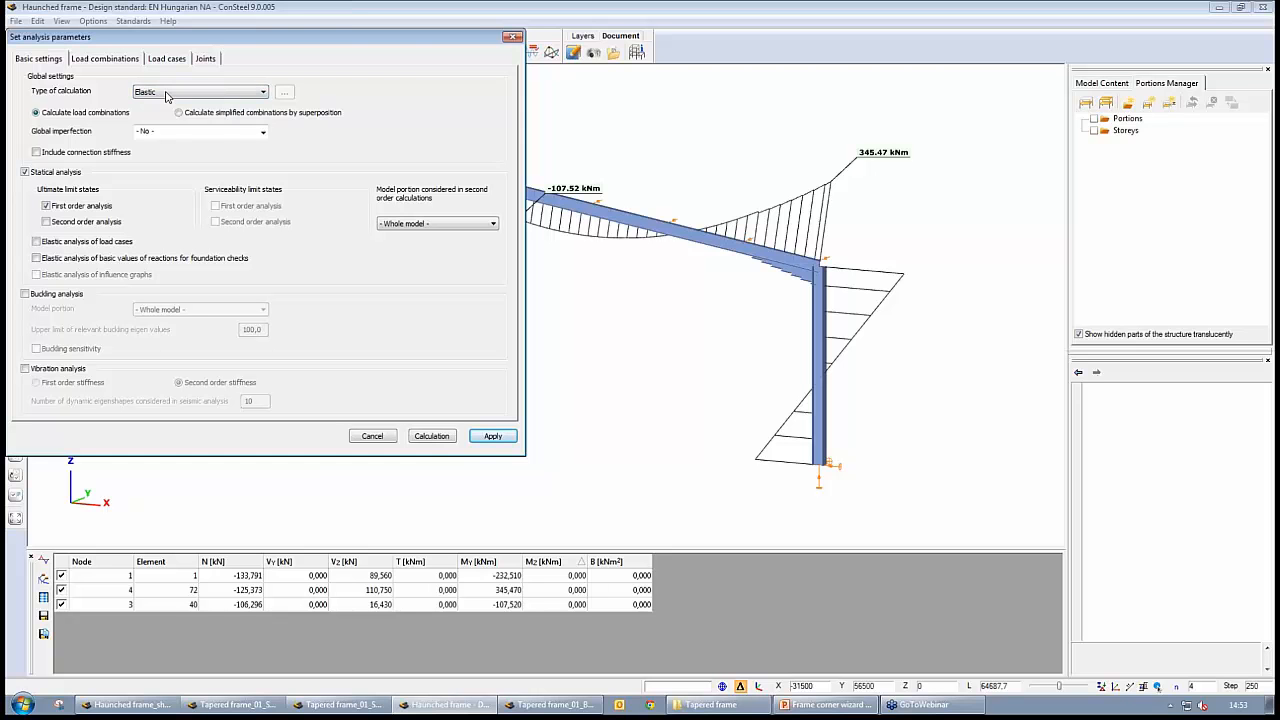
left_click(165, 93)
left_click(163, 113)
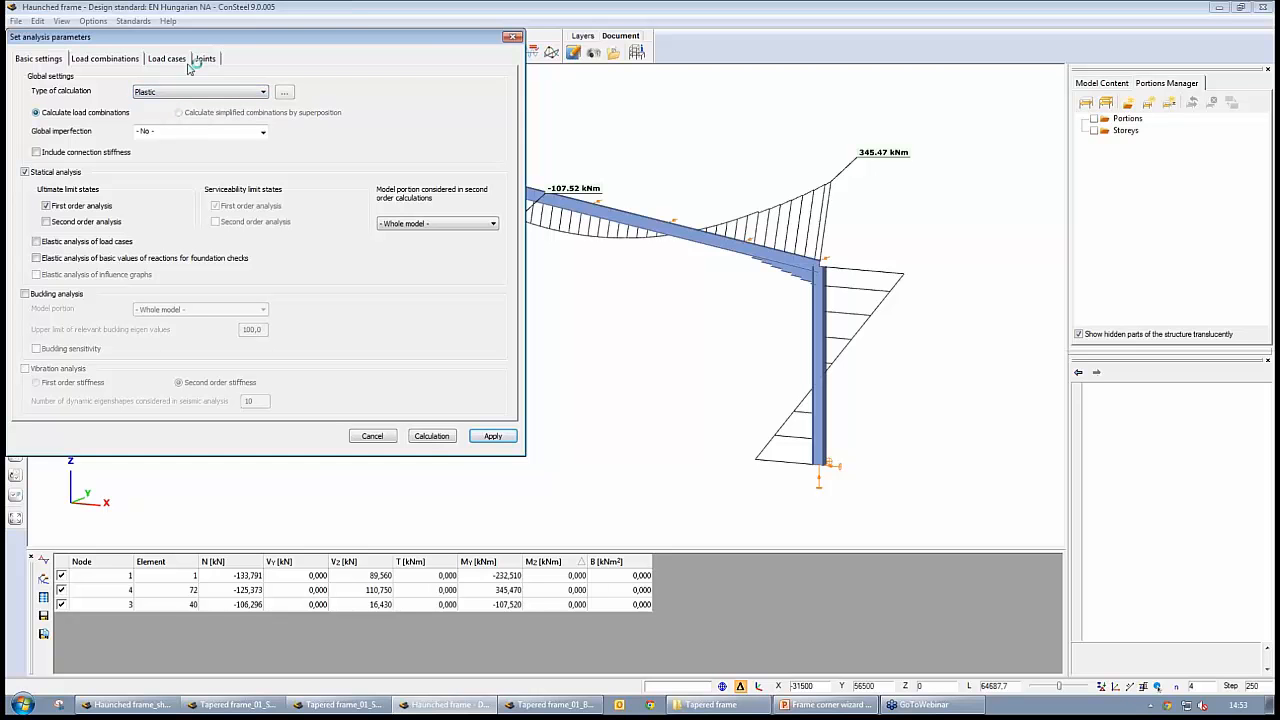
left_click(432, 436)
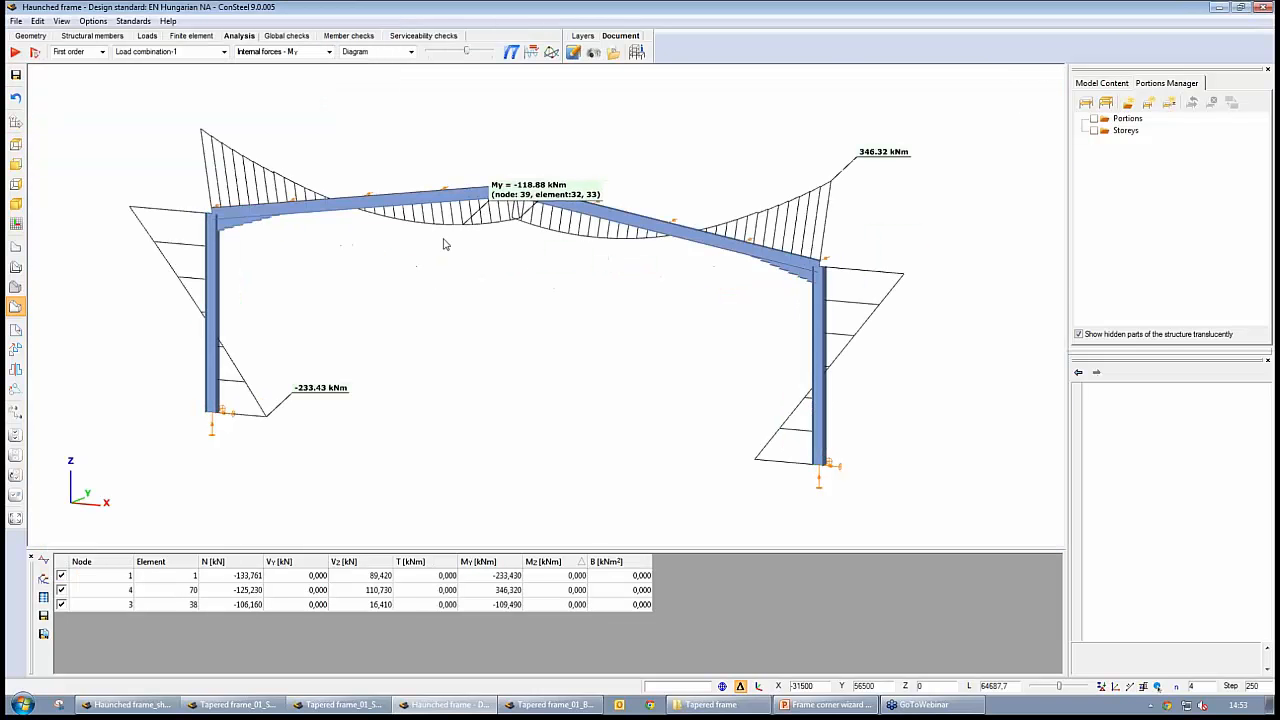
Display the plastic hinge results at stage 1 with members as axes and cross-section outlines, and inspect the right corner
left_click(102, 52)
left_click(84, 75)
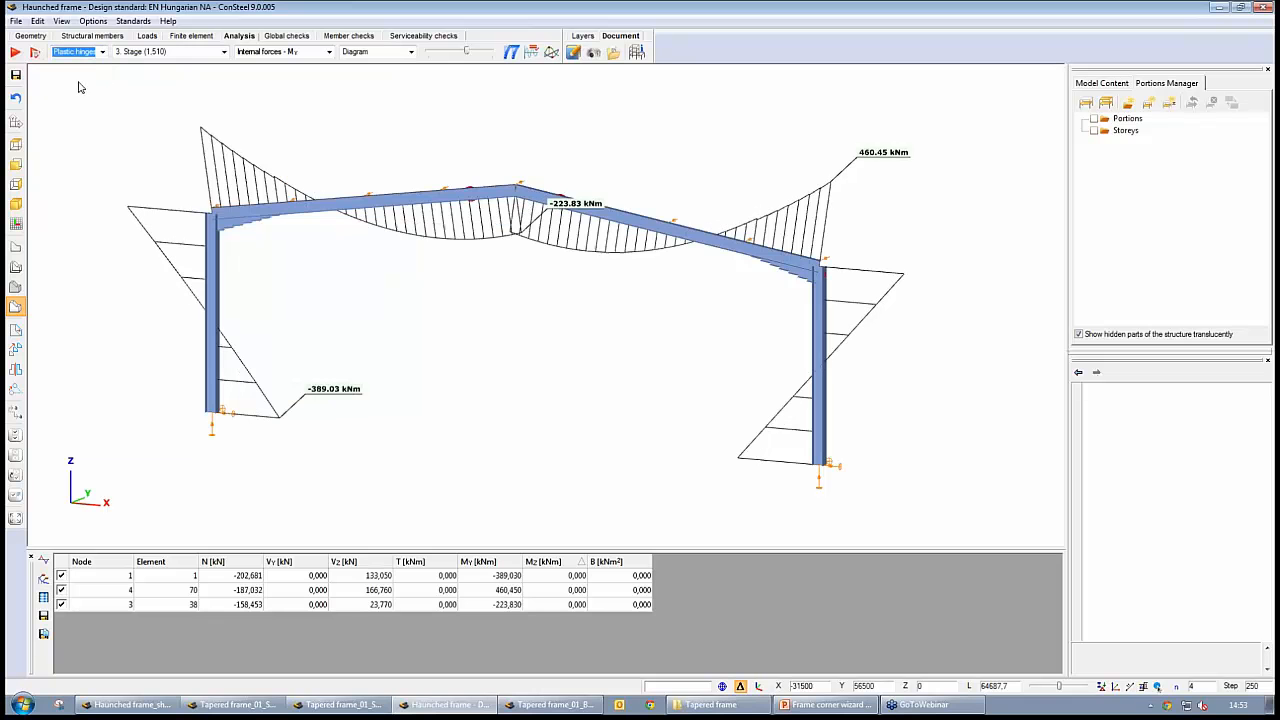
left_click(16, 268)
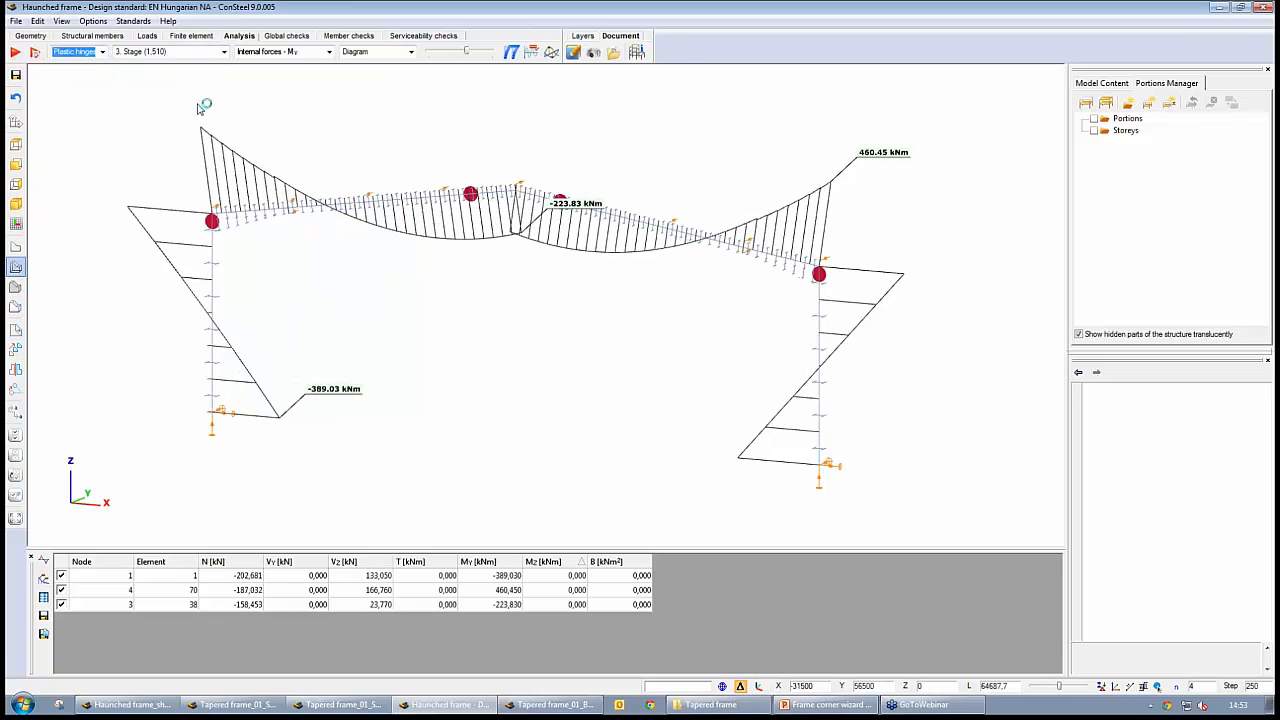
left_click(224, 51)
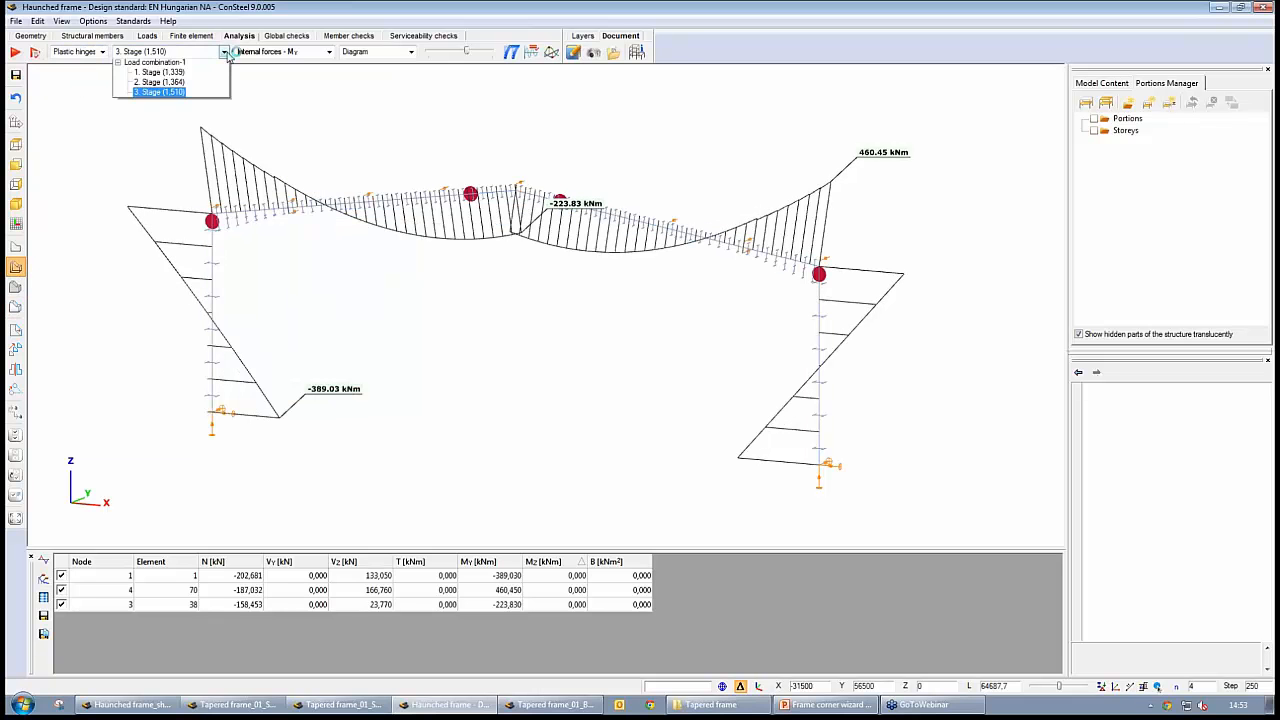
left_click(160, 74)
scroll(729, 329, "up", 5)
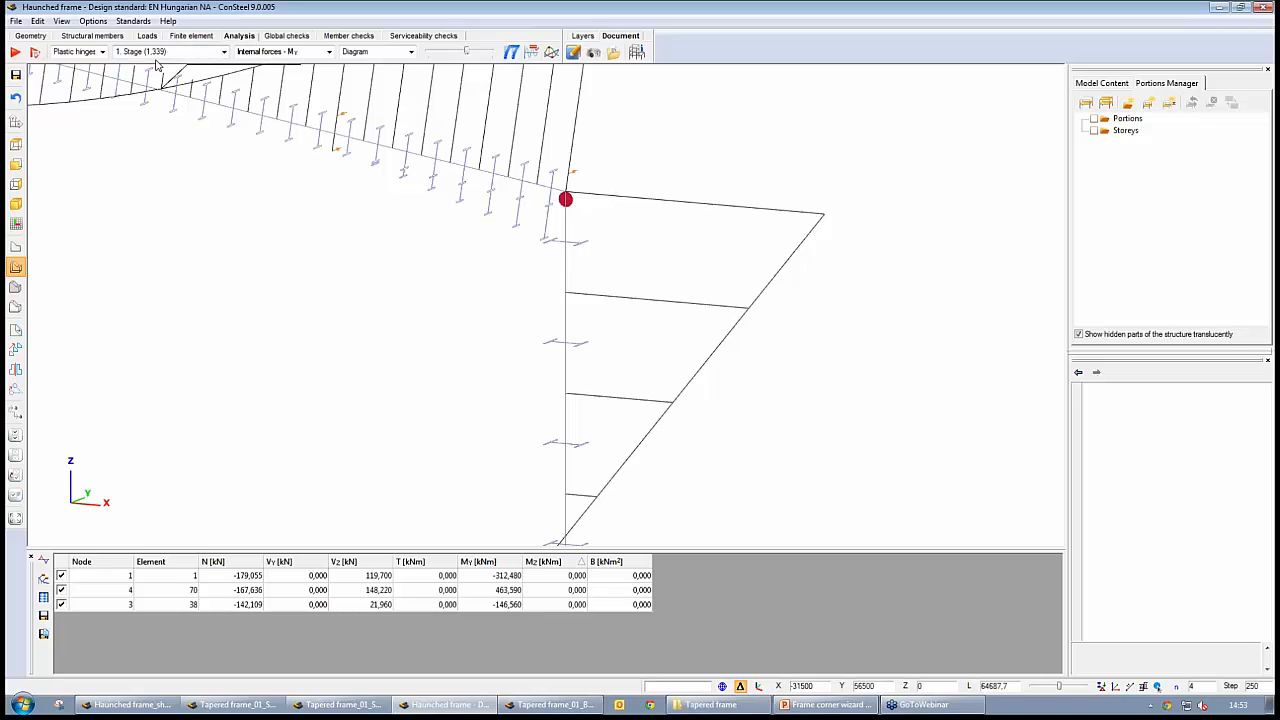
Display the stage 2 plastic hinges and examine them at both corners of the frame
left_click(224, 52)
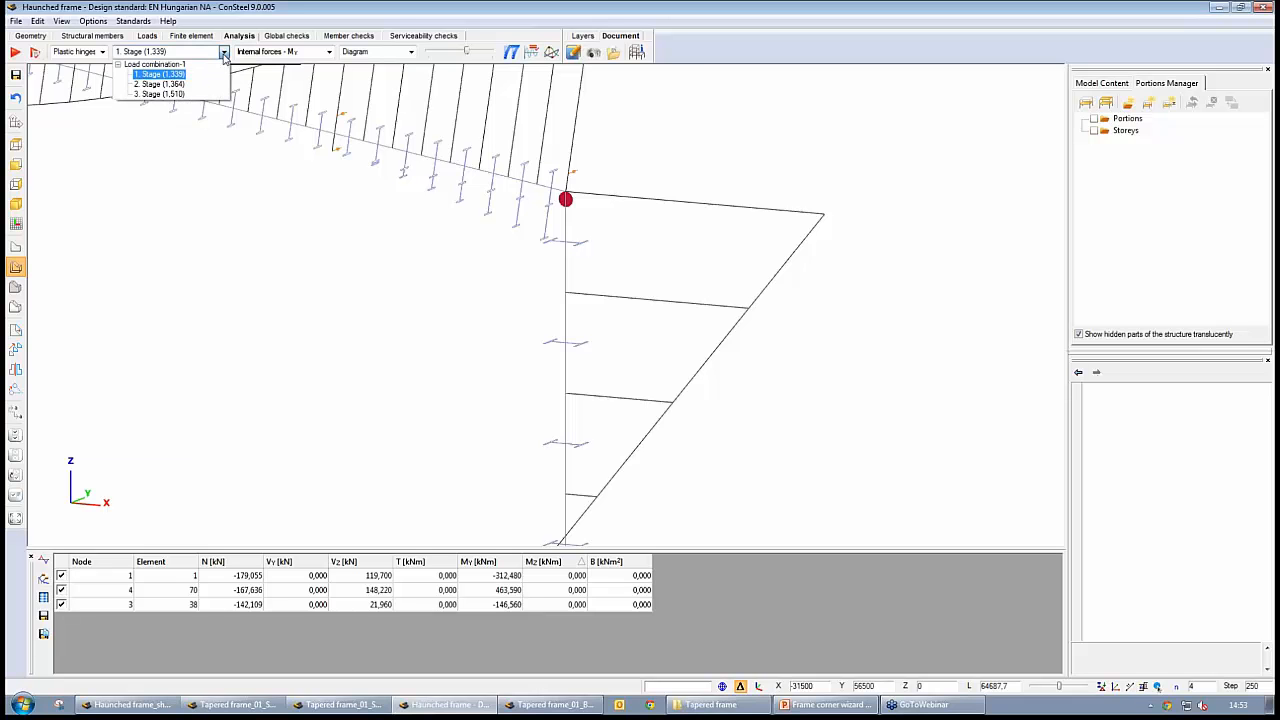
left_click(206, 83)
middle_click_drag(280, 264, 362, 273)
scroll(352, 273, "down", 8)
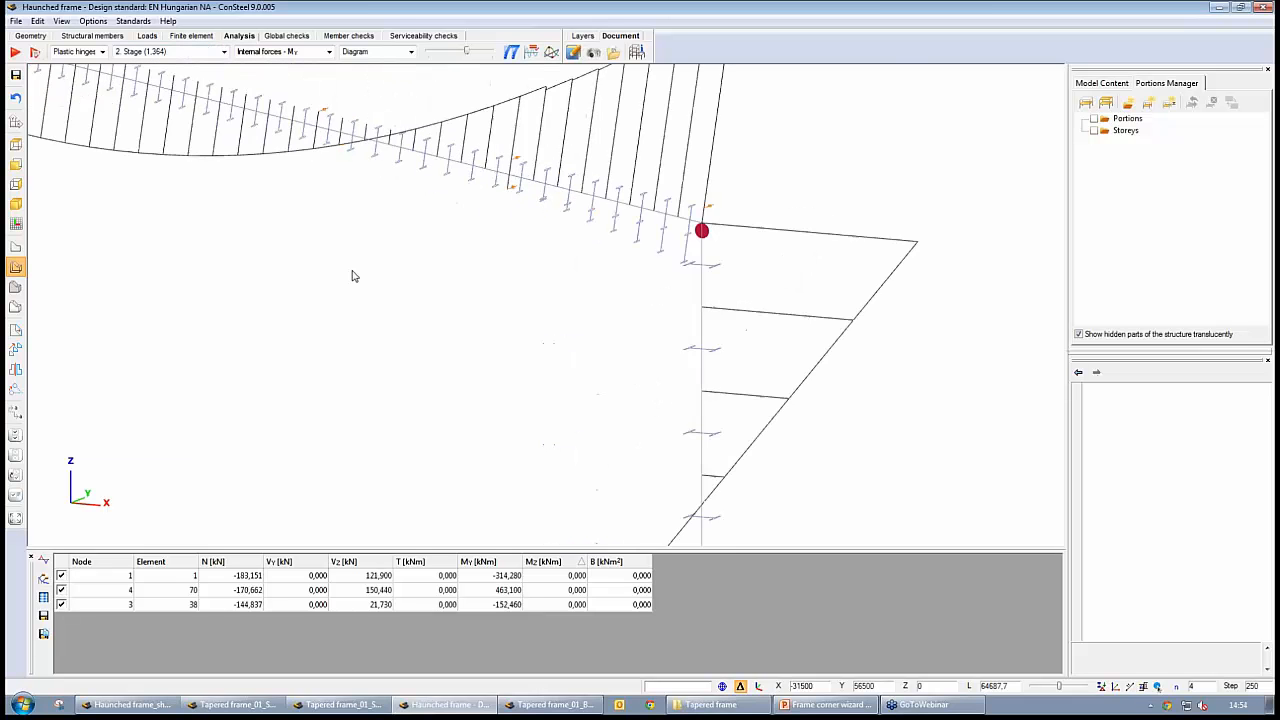
middle_click_drag(260, 274, 444, 296)
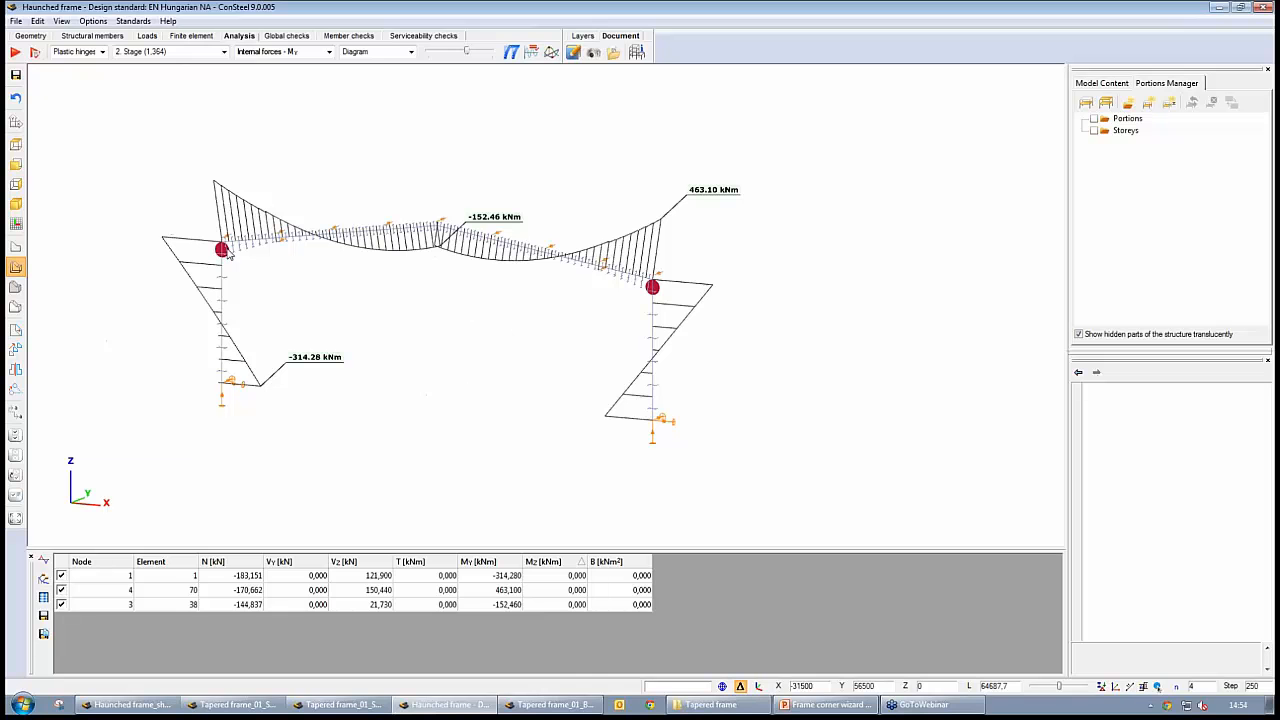
Display the stage 3 plastic hinges and examine their positions in the beams and at the right corner
left_click(184, 52)
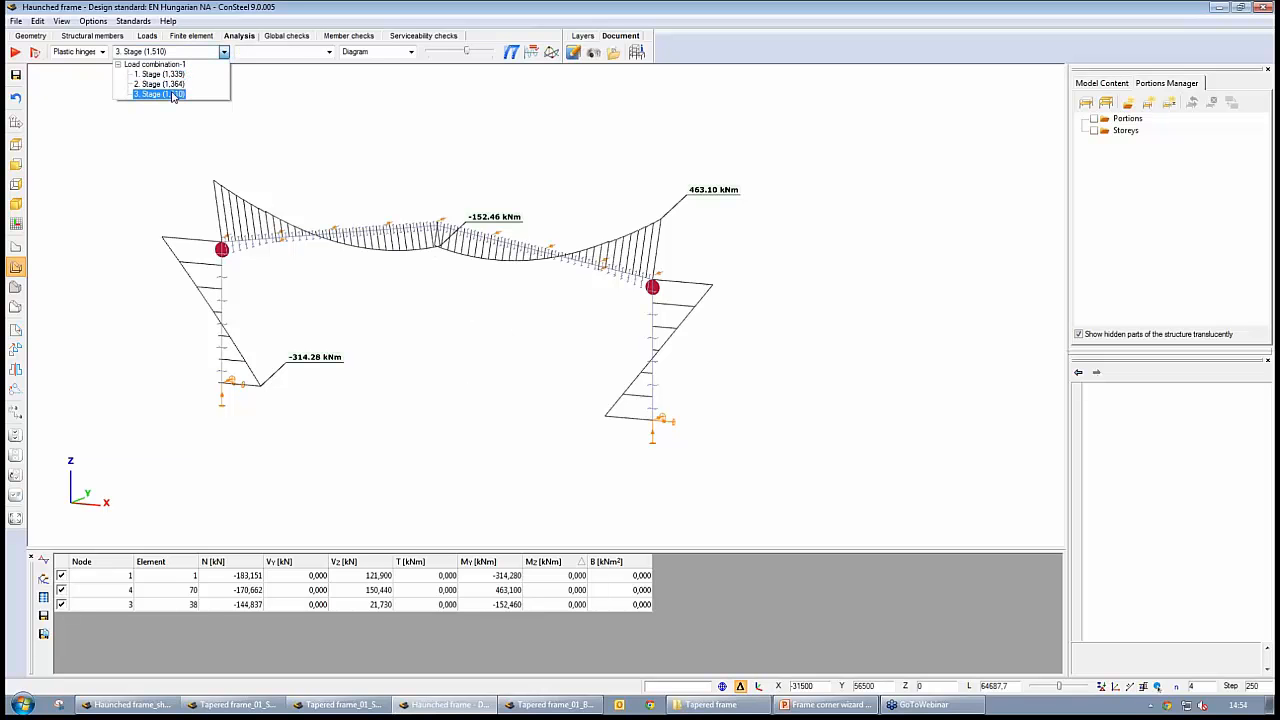
left_click(175, 95)
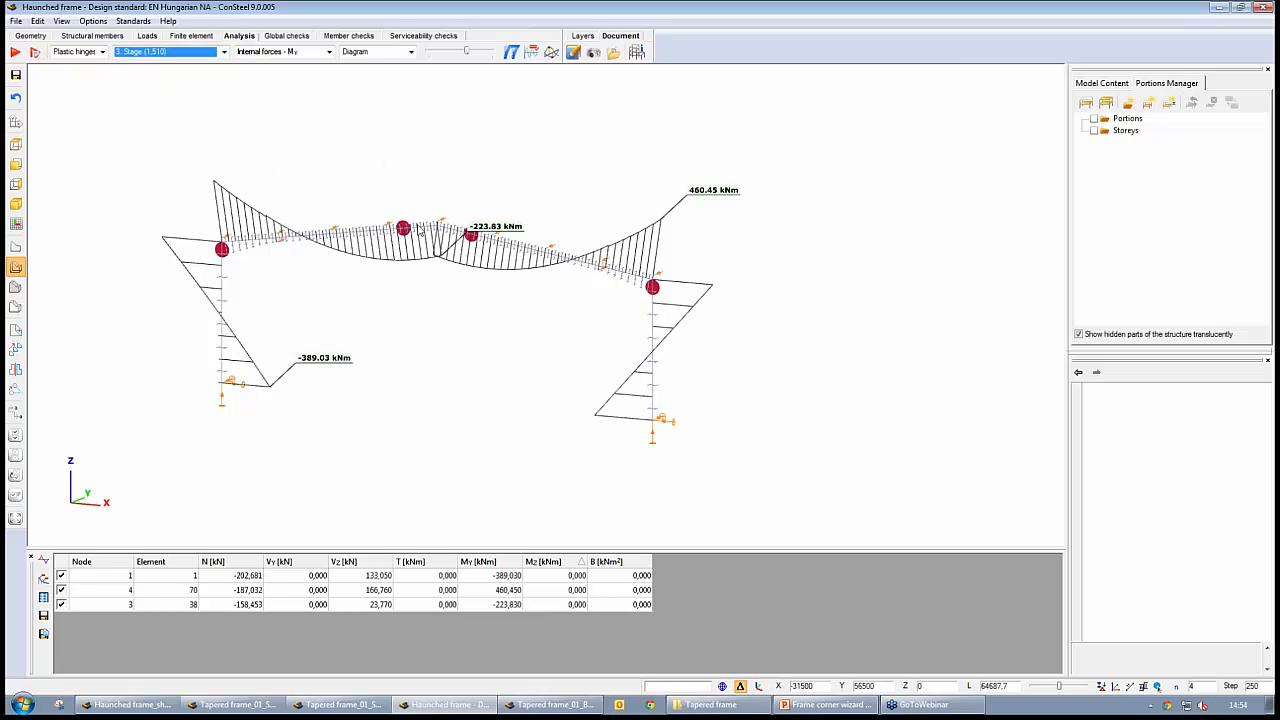
scroll(436, 344, "up", 2)
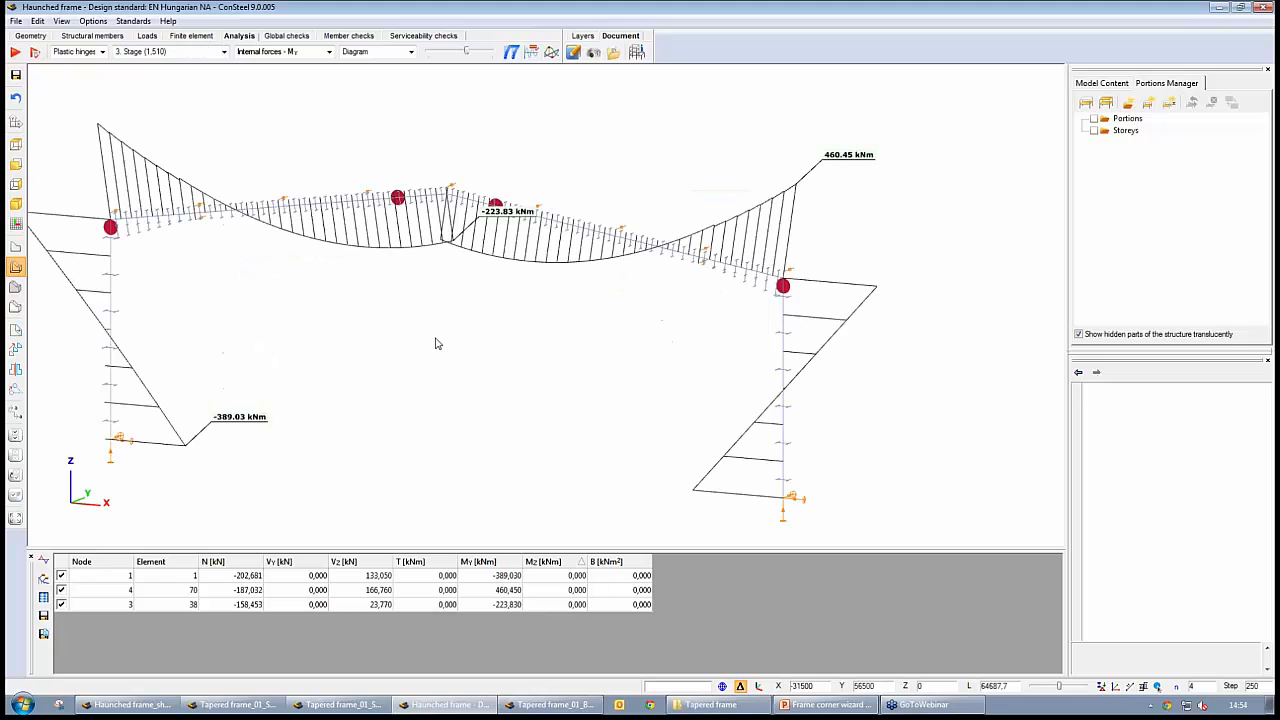
scroll(436, 344, "down", 2)
mouse_move(655, 404)
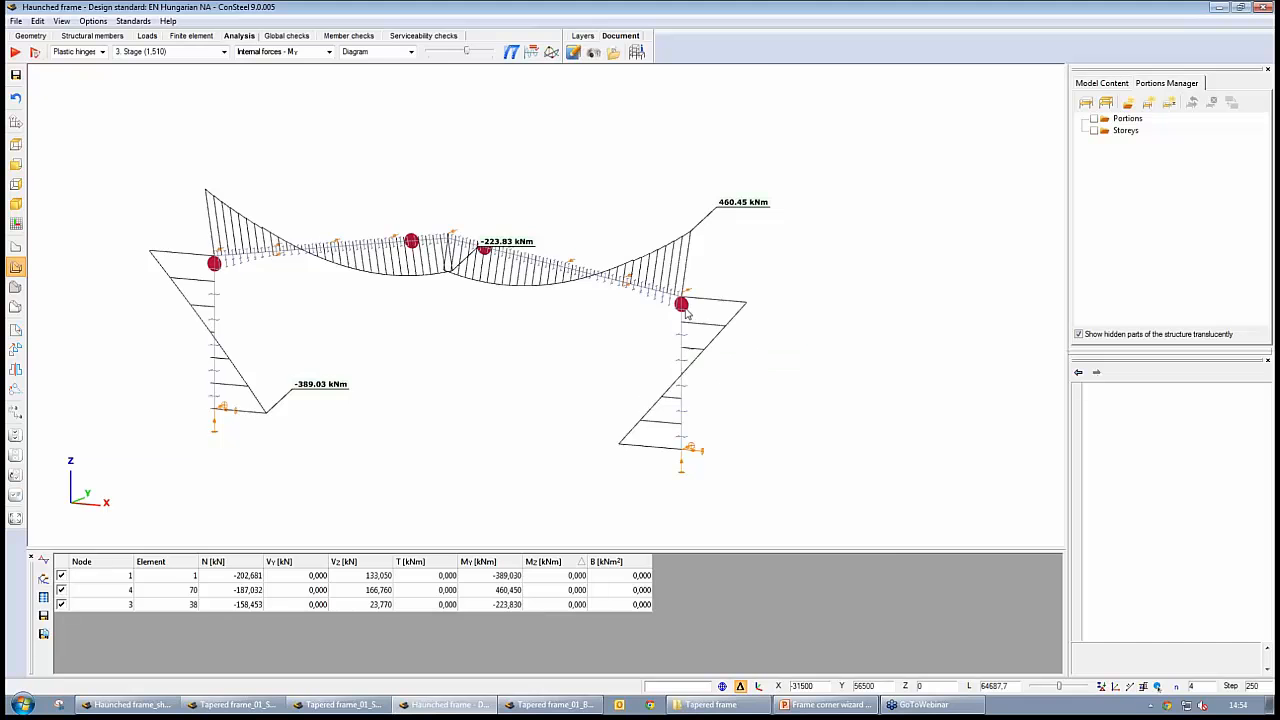
scroll(672, 290, "up", 6)
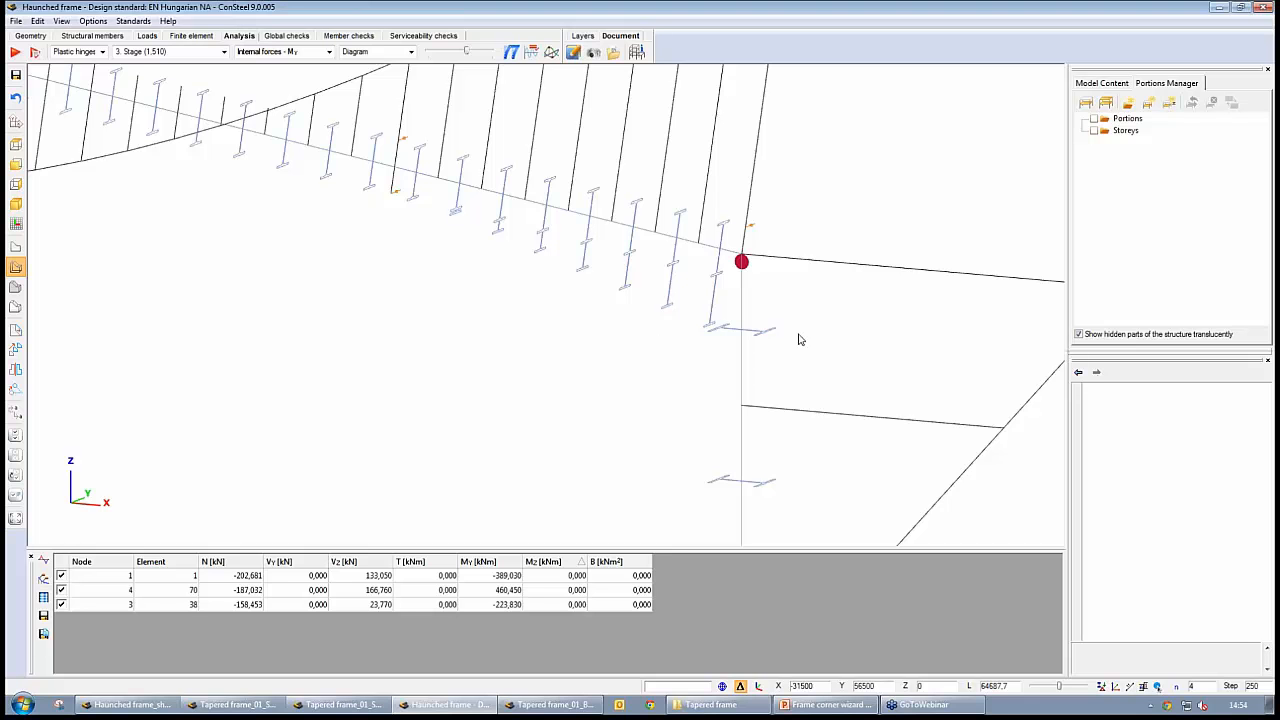
scroll(816, 338, "down", 6)
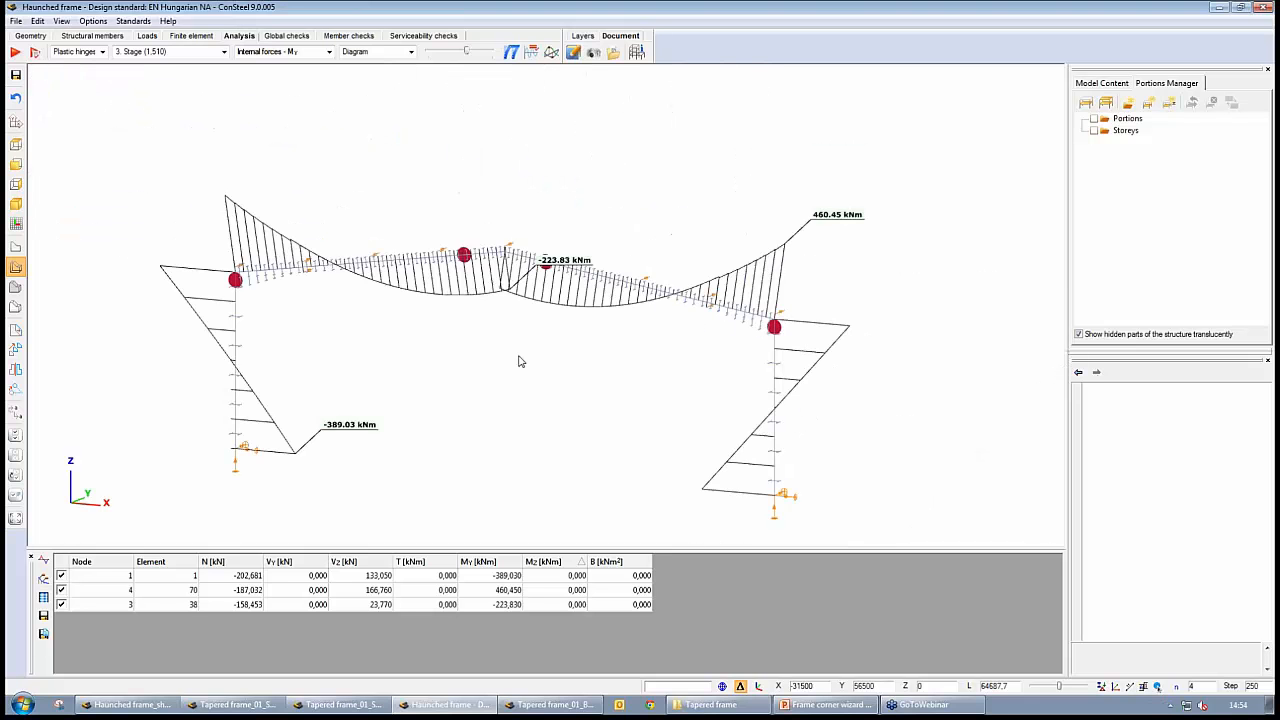
middle_click_drag(520, 360, 552, 344)
Turn the recognition of frame corner zones back on and close the Frame corner wizard
left_click(119, 38)
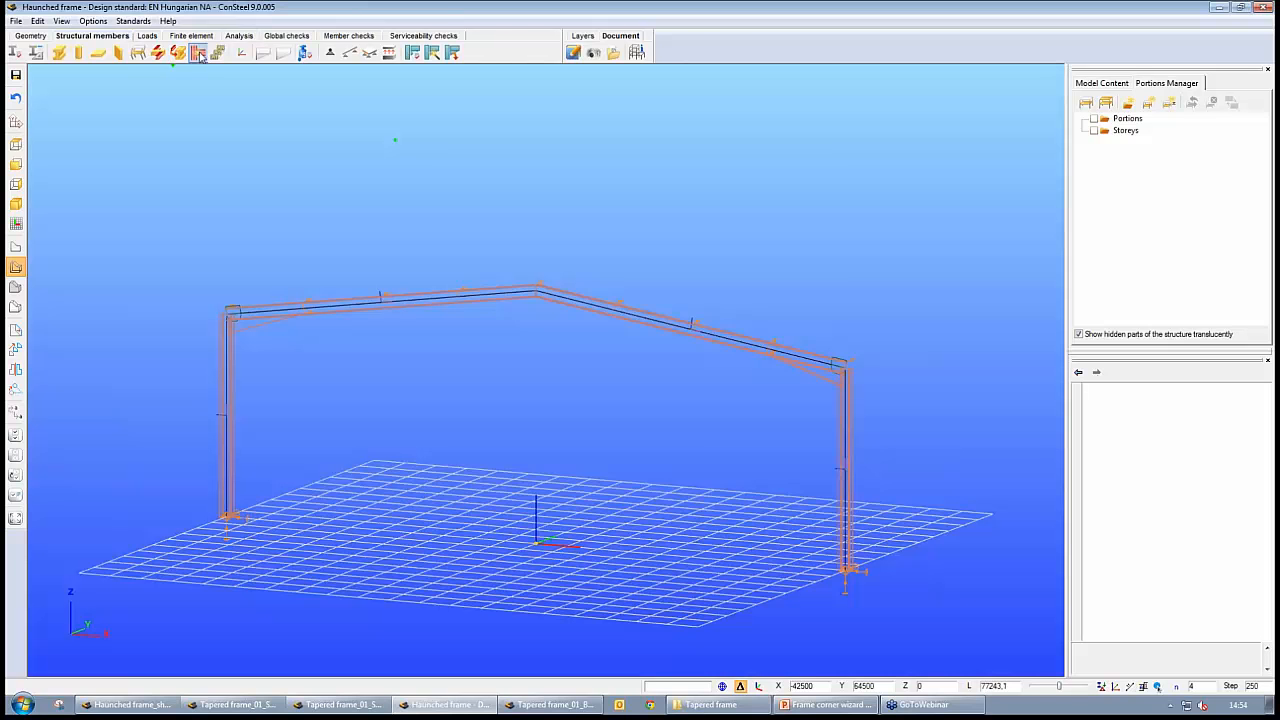
left_click(200, 56)
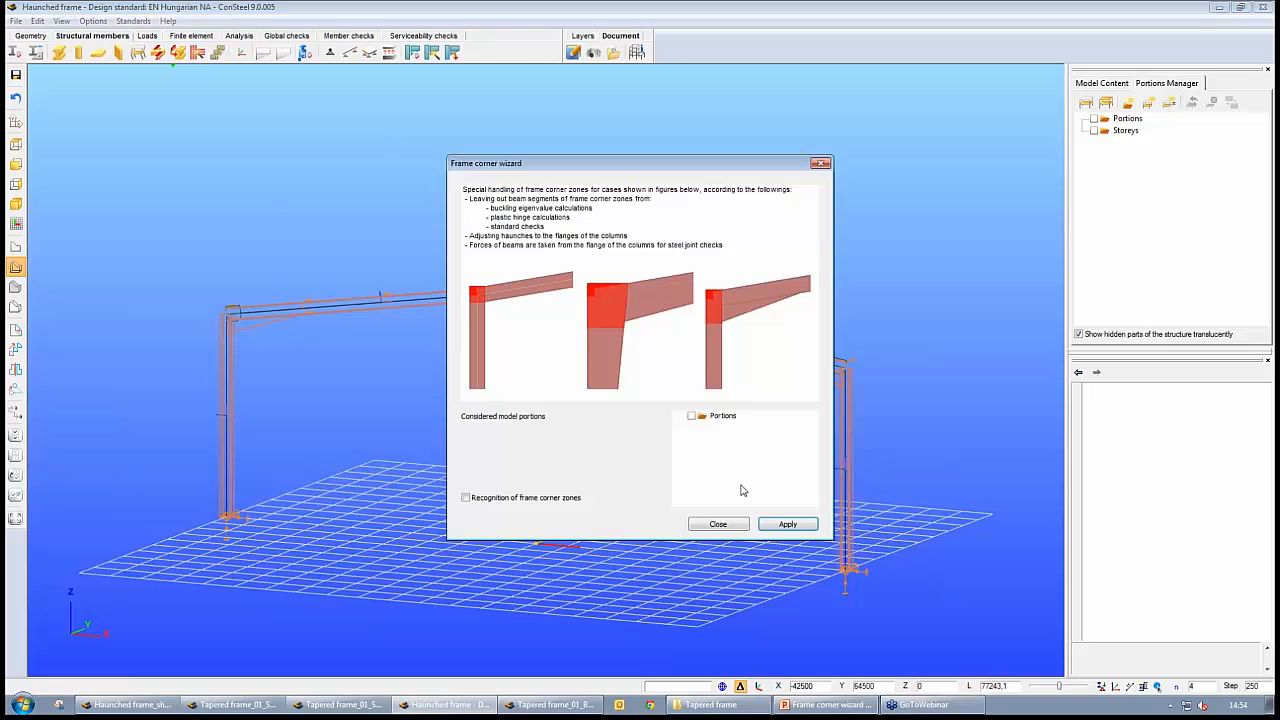
left_click(527, 500)
left_click(788, 524)
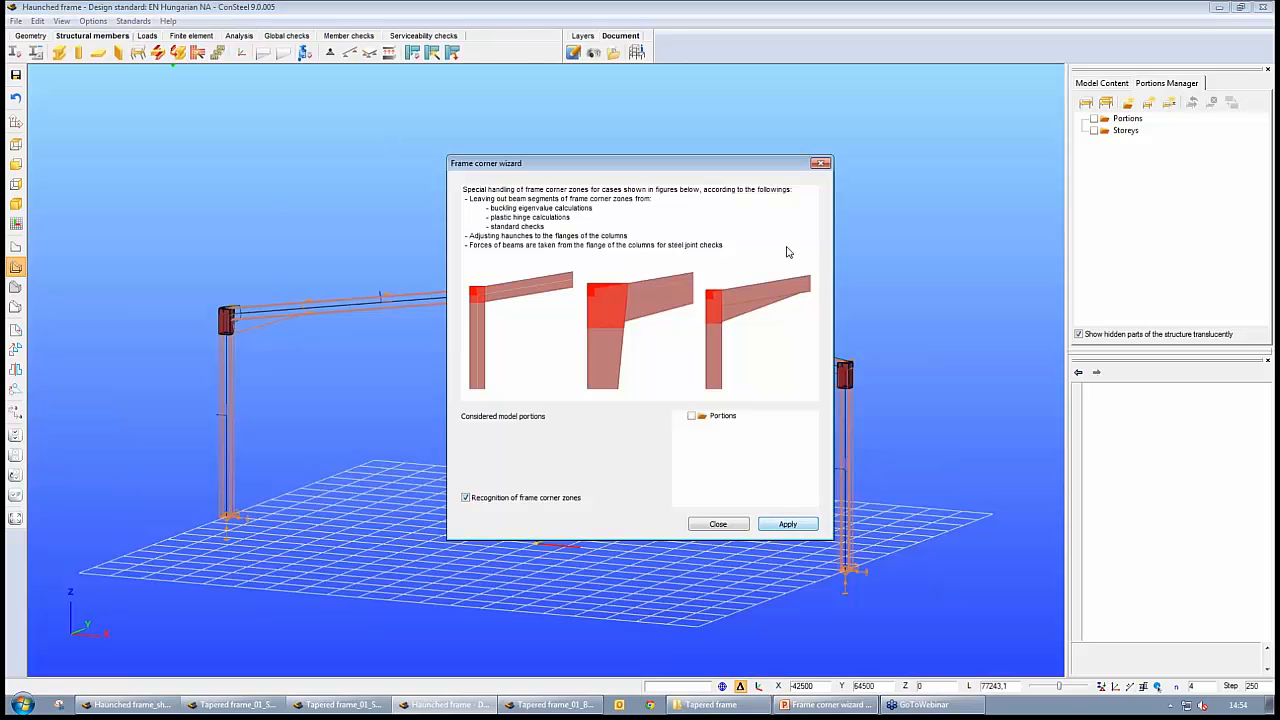
left_click(718, 524)
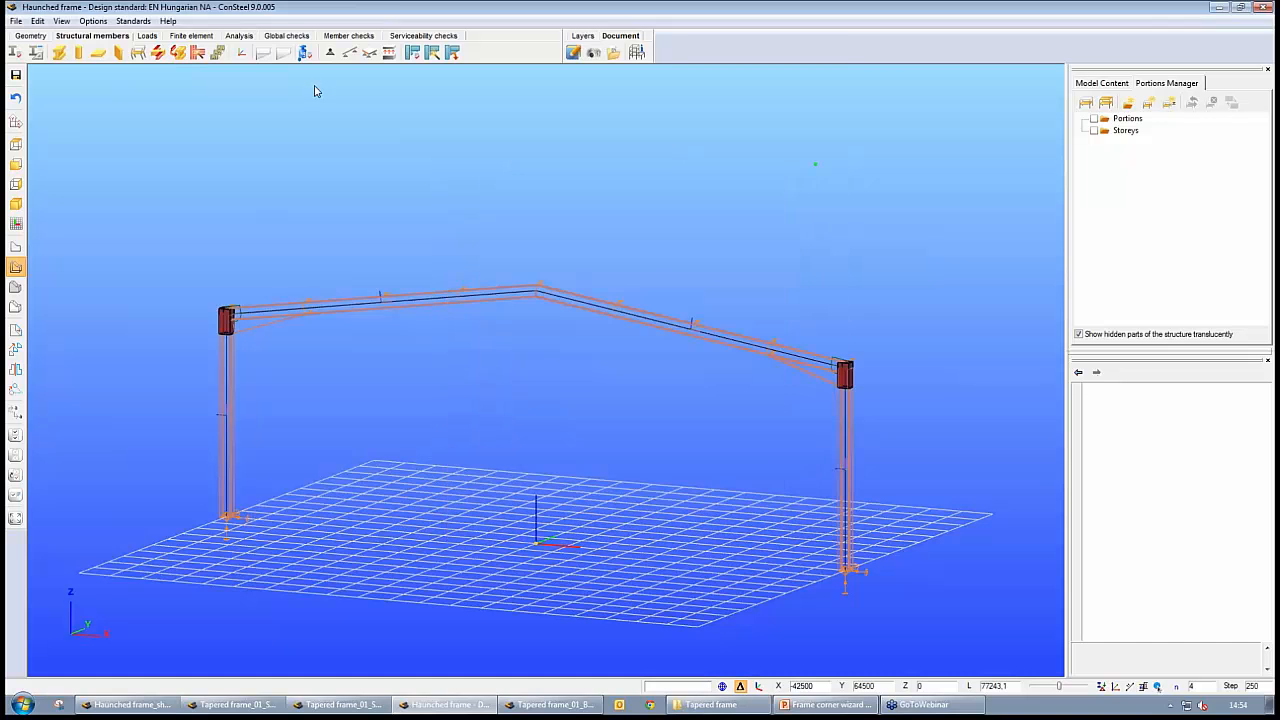
Rerun the plastic analysis with the corner zones recognized and display the stage 1 plastic hinges
left_click(237, 37)
left_click(16, 54)
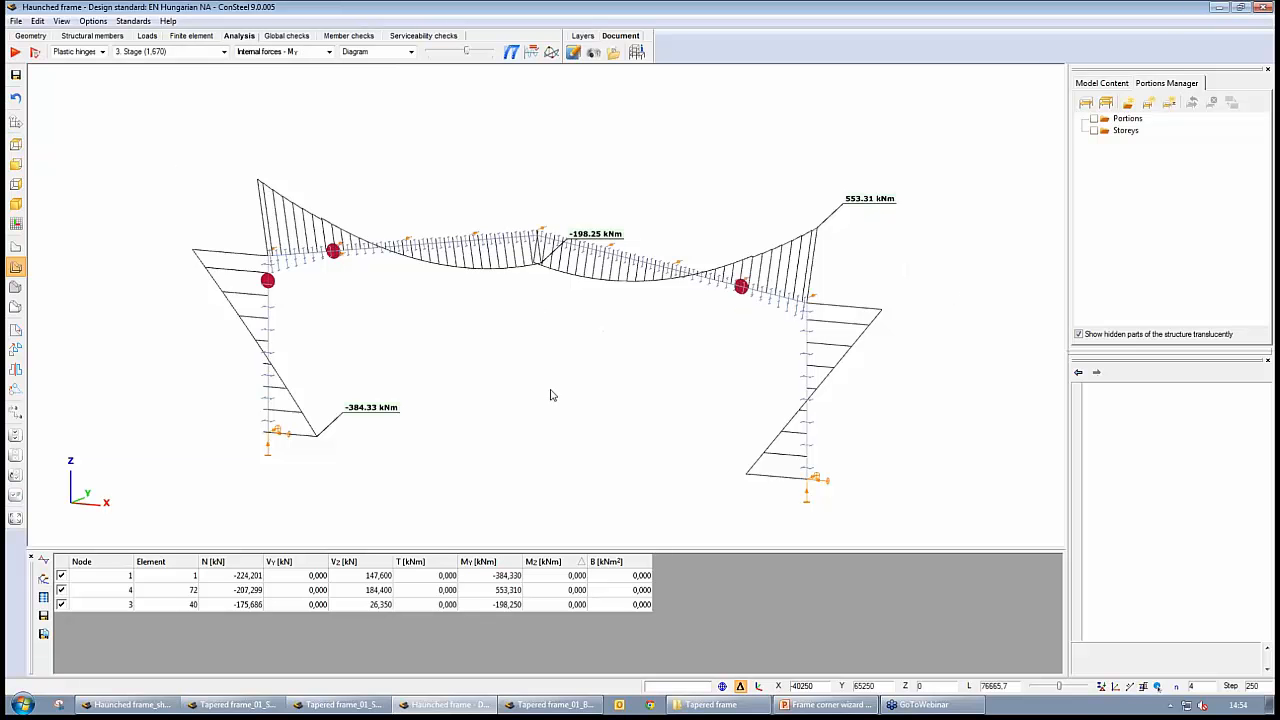
left_click(224, 51)
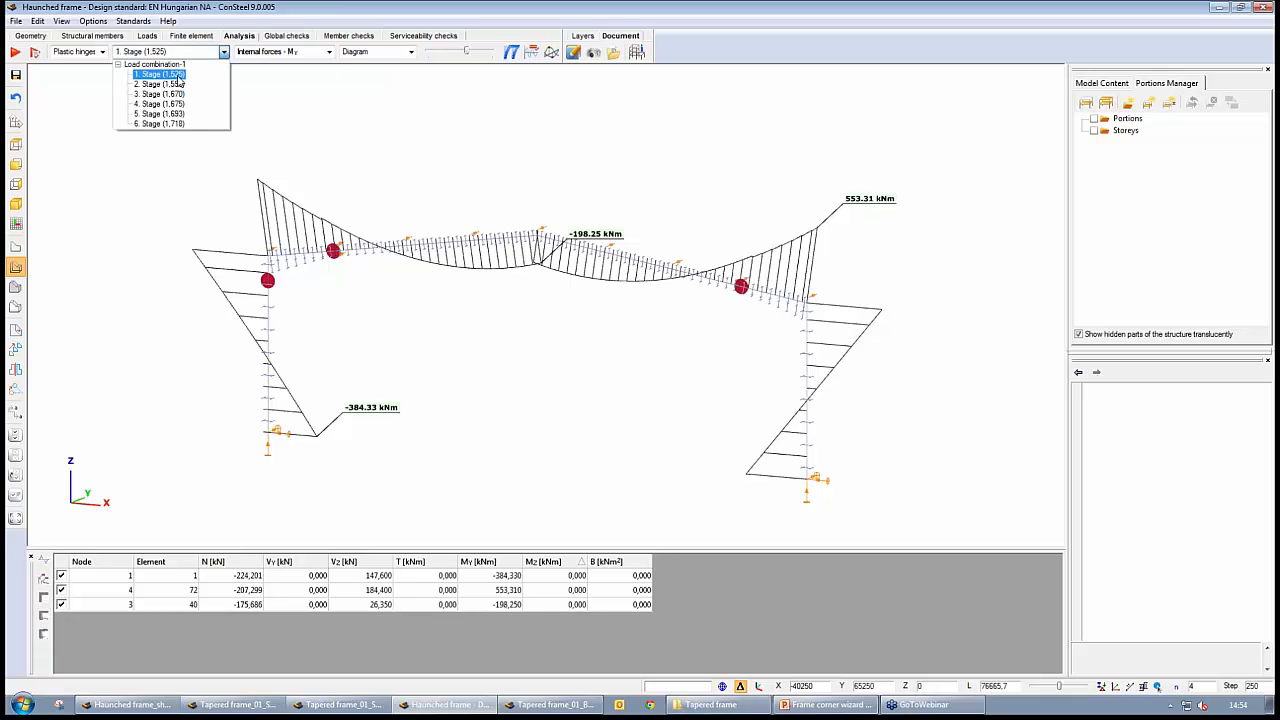
left_click(170, 75)
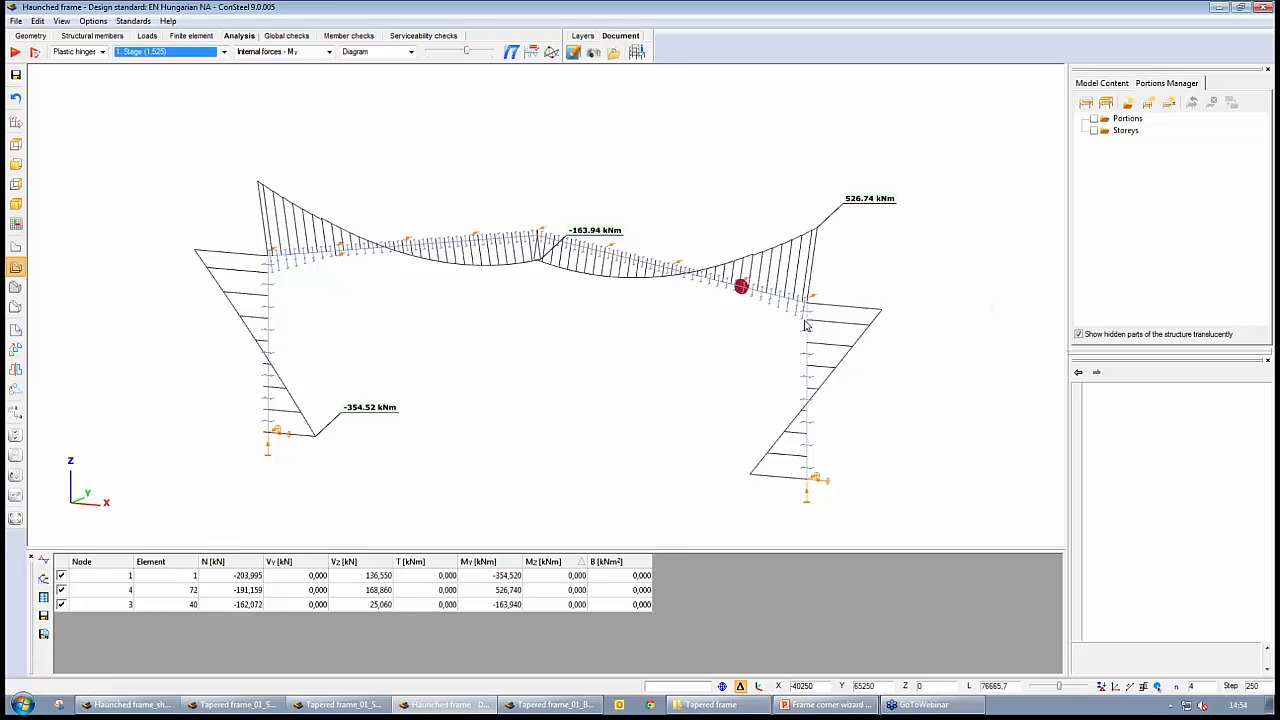
mouse_move(859, 330)
mouse_move(752, 264)
Step the plastic hinge results of Load combination-1 through stage 2 to stage 3
left_click(224, 55)
left_click(226, 55)
scroll(226, 56, "down", 1)
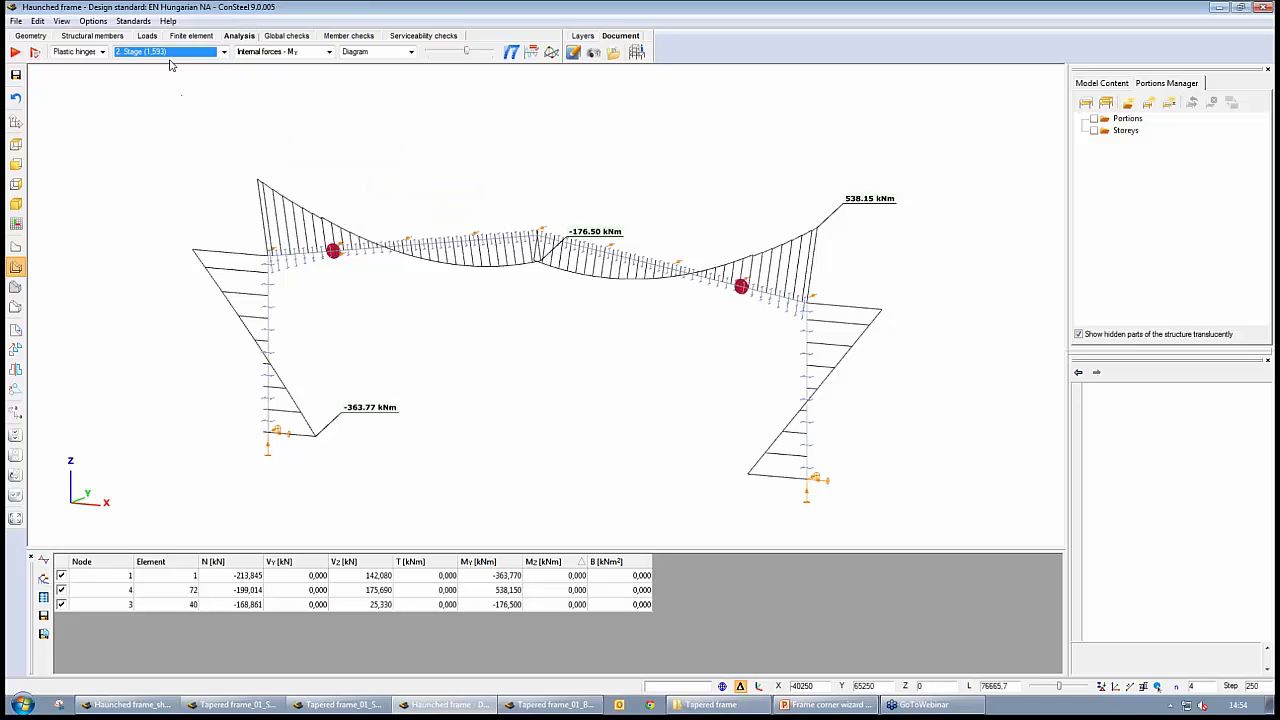
scroll(170, 65, "down", 1)
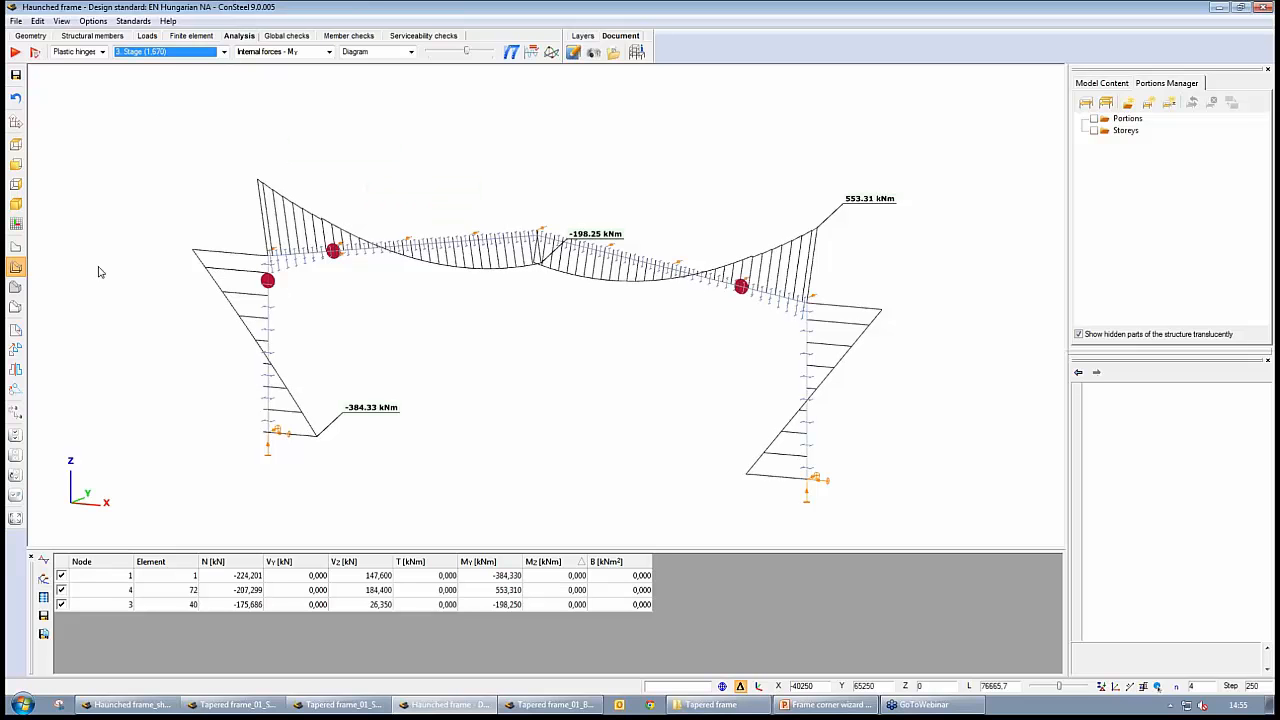
Compare the stage 3 hinges on solid members and on cross-section outlines, and inspect the hinge positions around the left corner
left_click(15, 287)
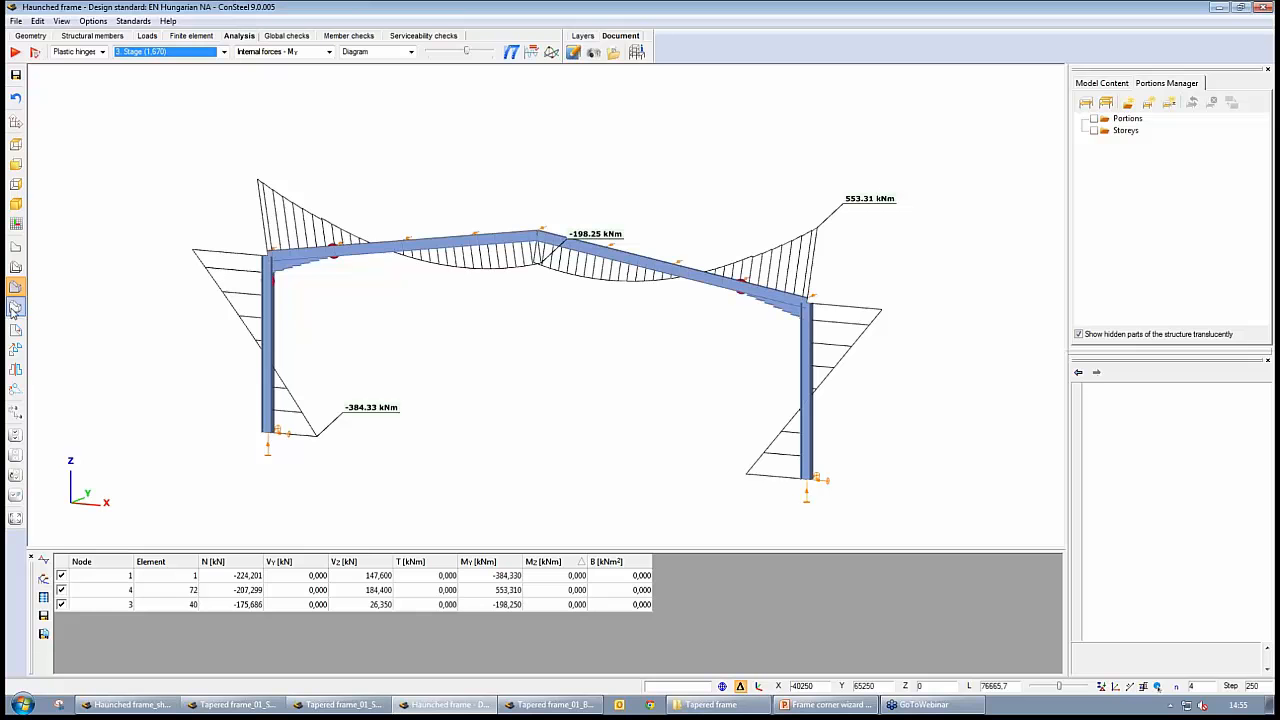
left_click(15, 267)
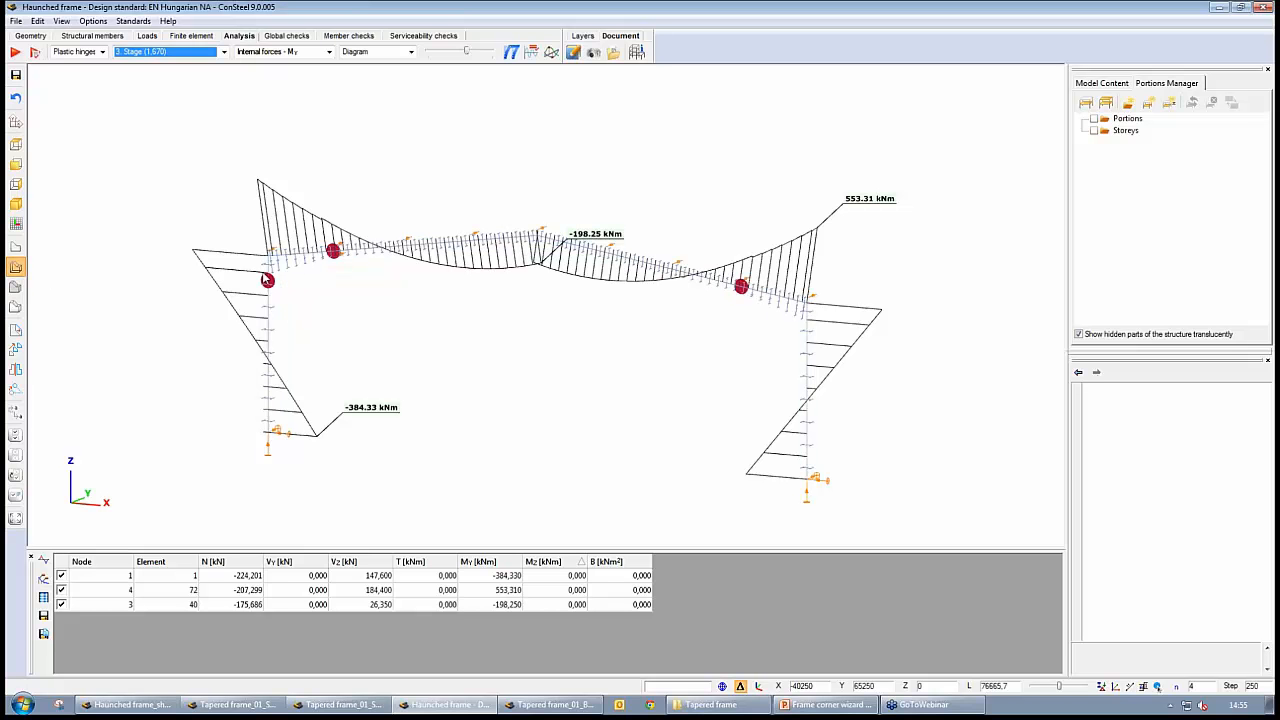
middle_click_drag(298, 272, 363, 276)
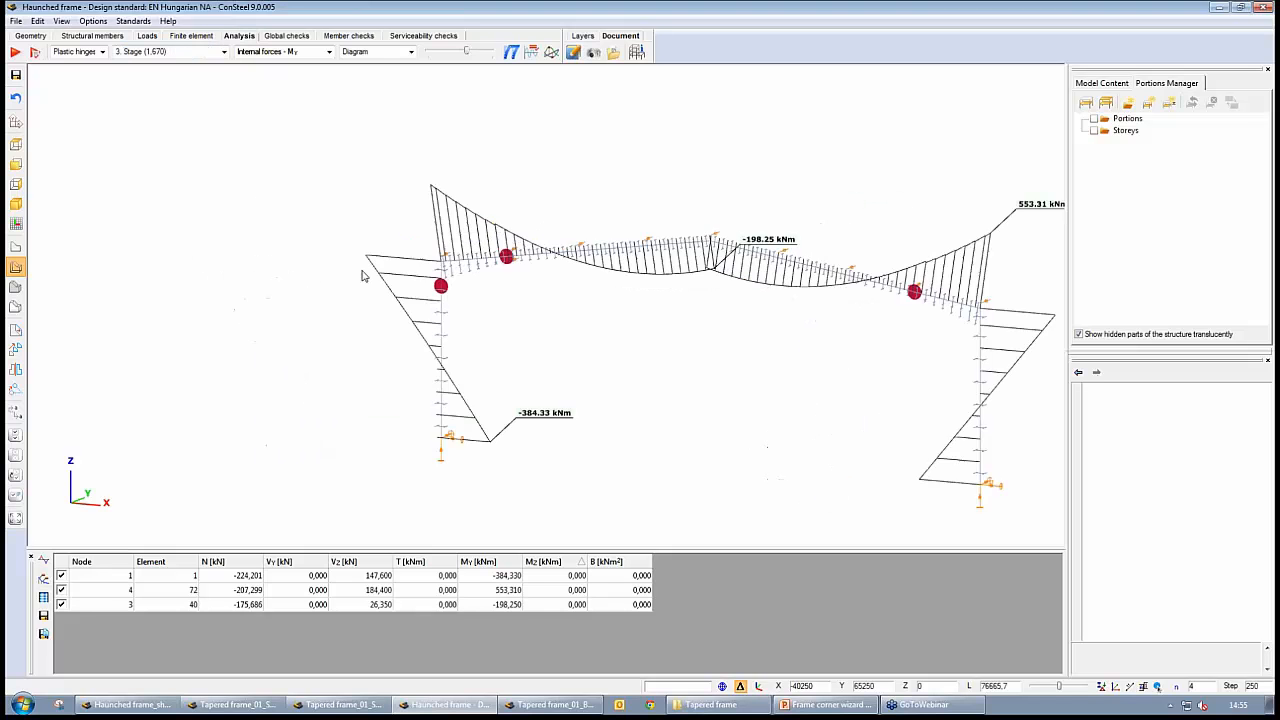
scroll(363, 276, "up", 5)
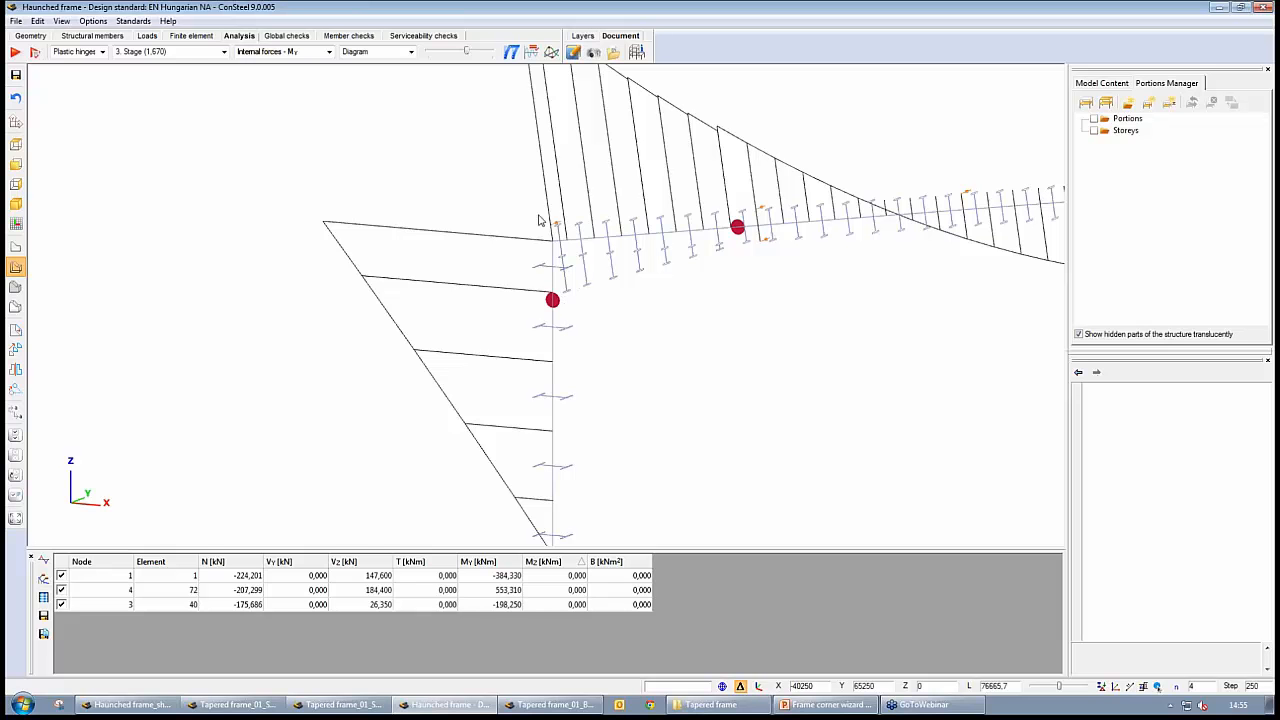
scroll(700, 297, "down", 5)
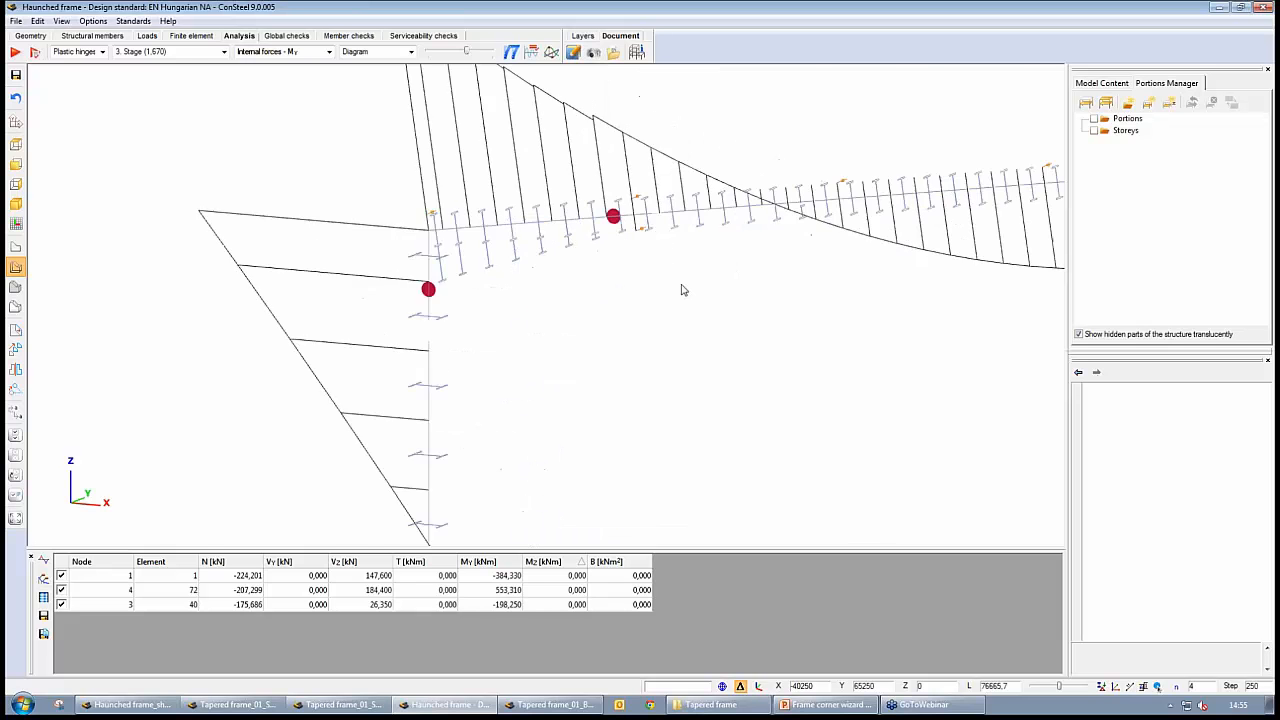
middle_click_drag(694, 314, 537, 308)
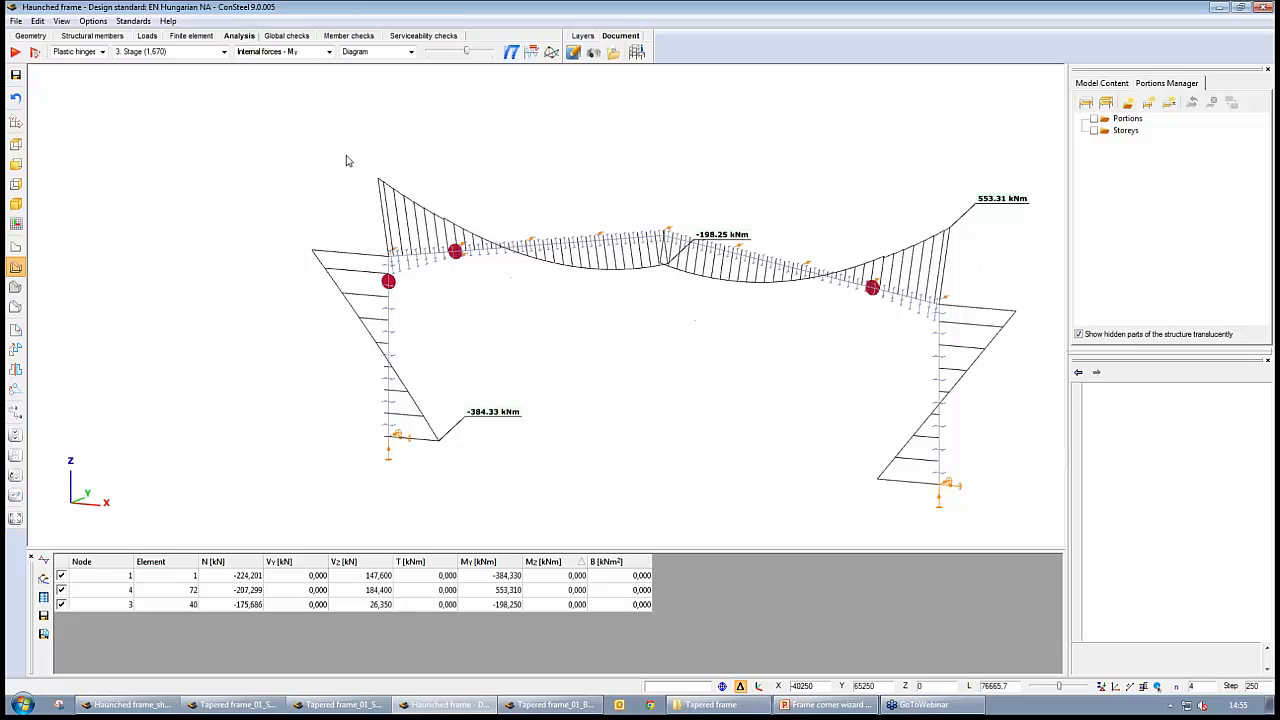
Advance the plastic hinge results to stage 5 and examine the hinges over the whole frame
left_click(225, 52)
left_click(225, 53)
scroll(225, 55, "down", 1)
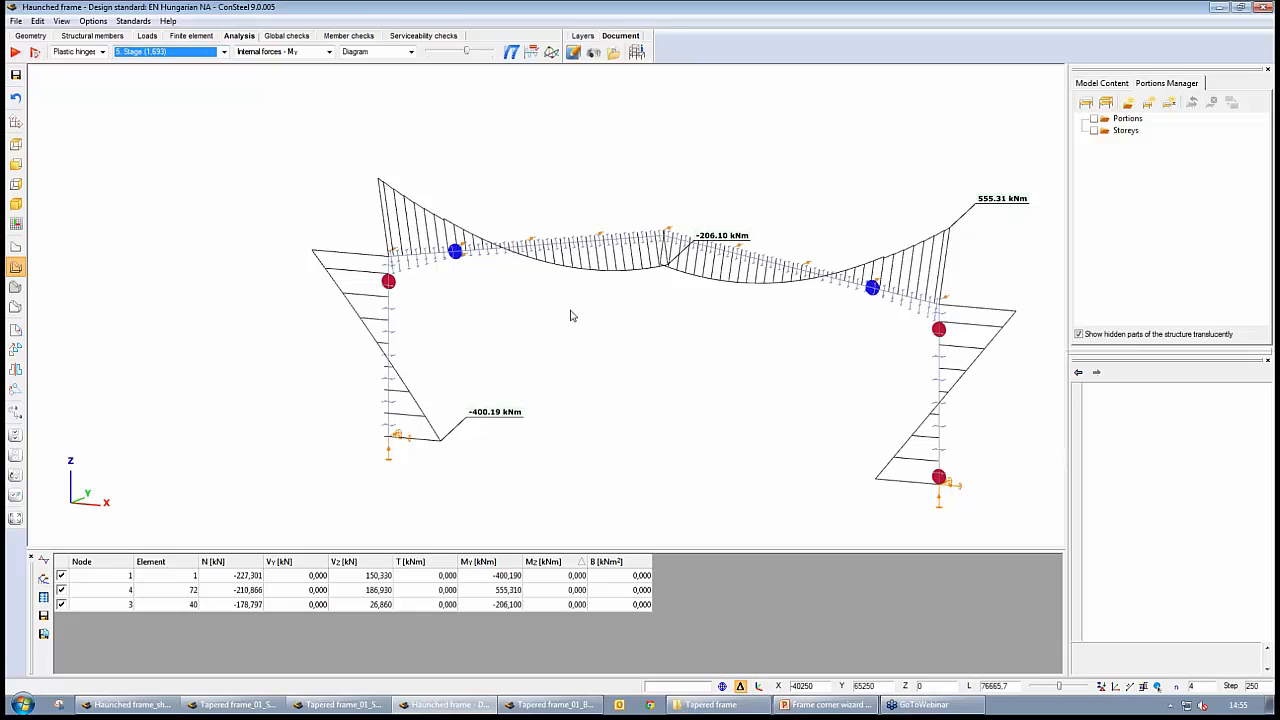
middle_click_drag(752, 348, 719, 338)
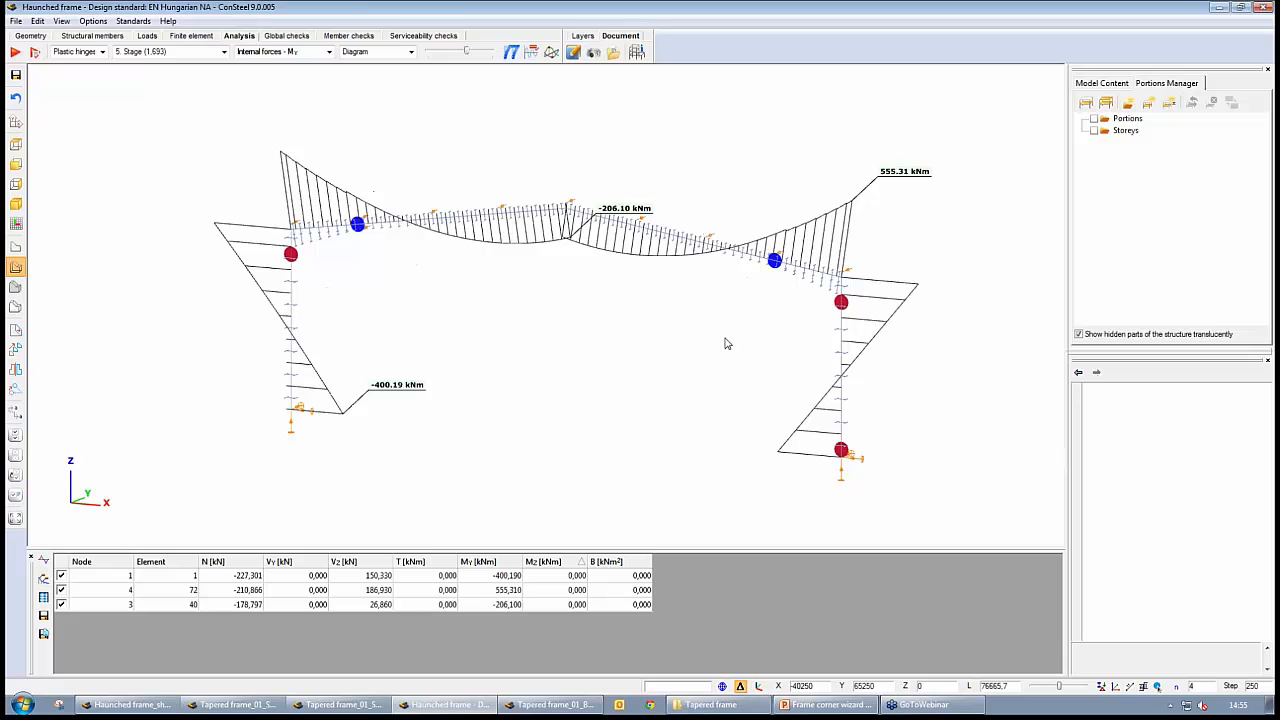